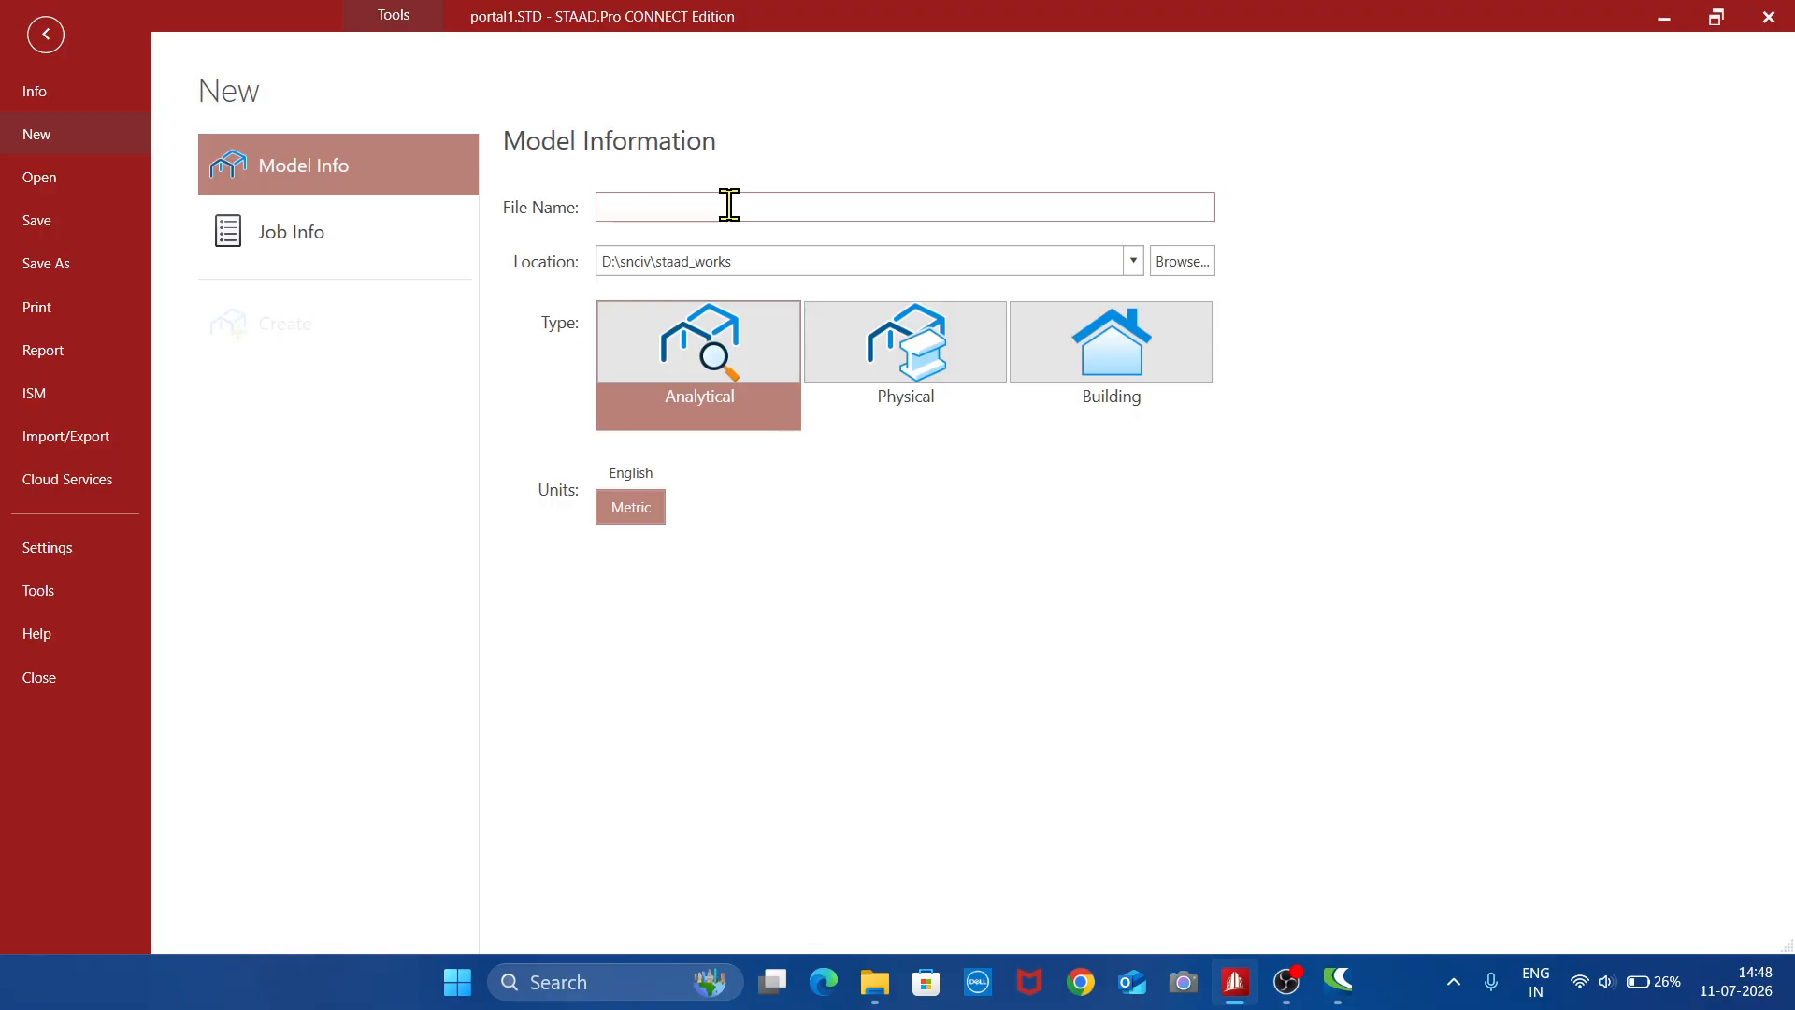
- Create a new analytical model named portal2 in D:\snciv\staad_works with metric units
type("porta")
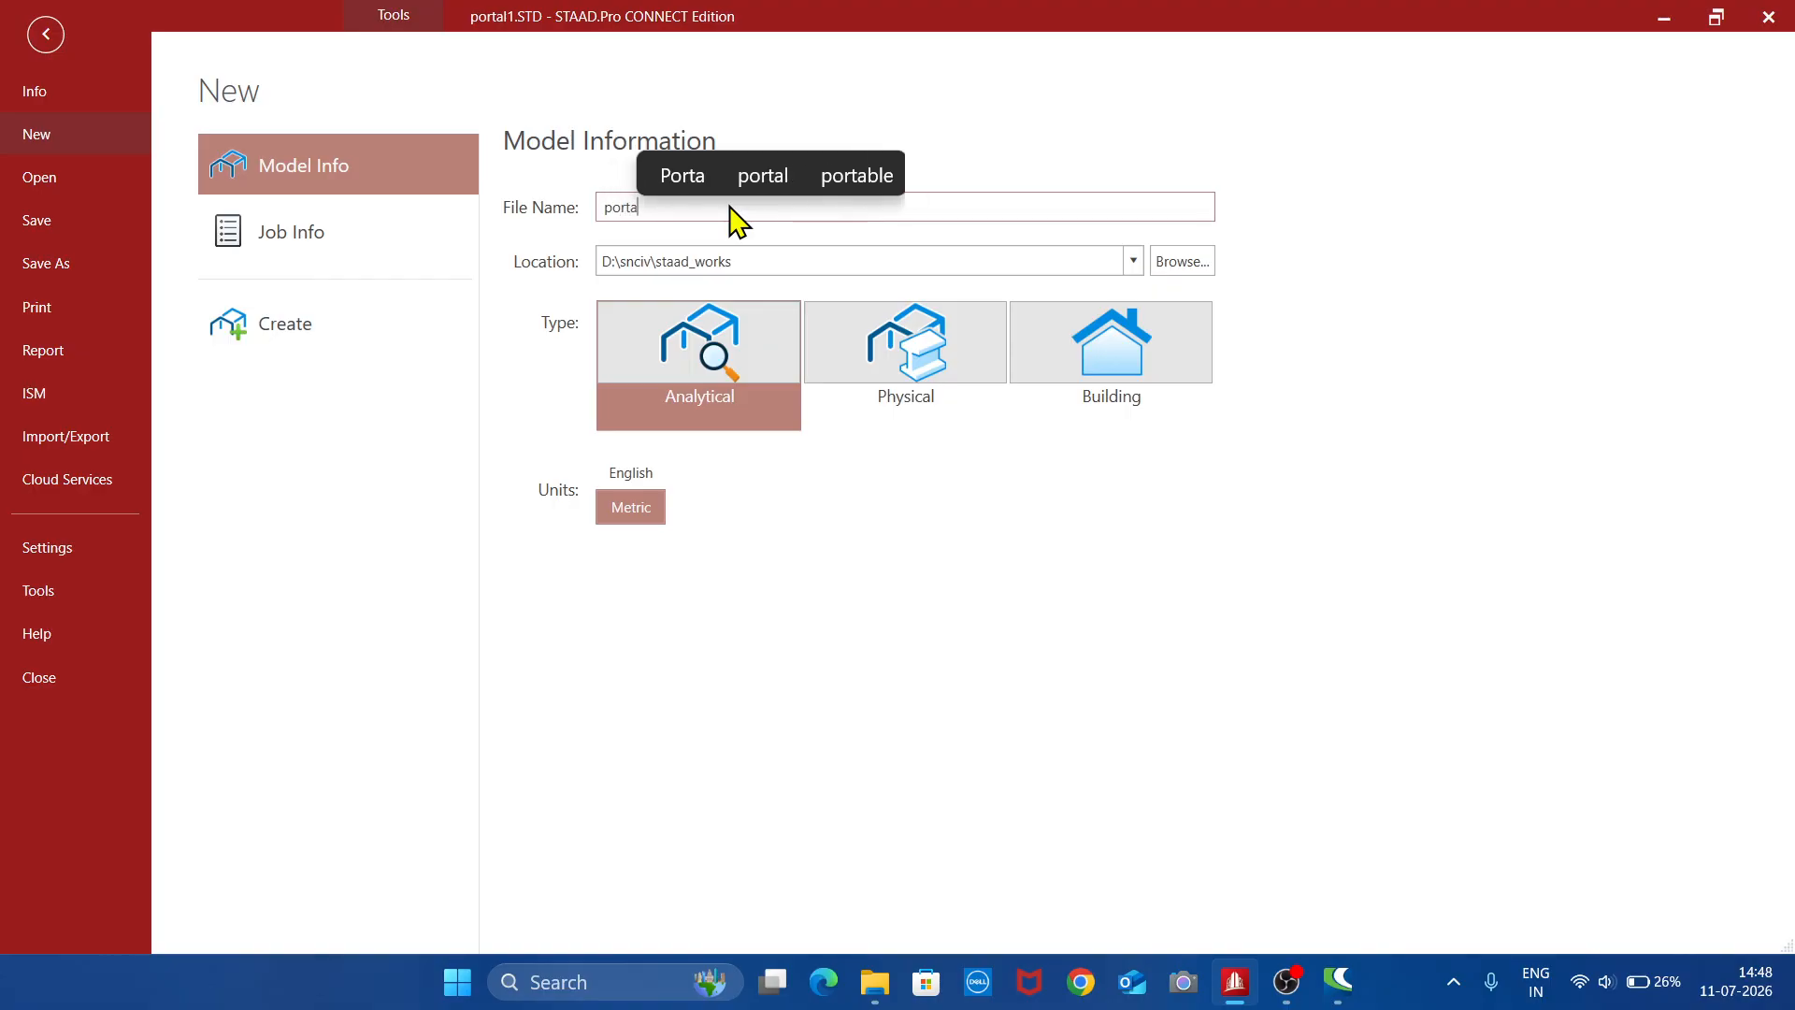
type("l2")
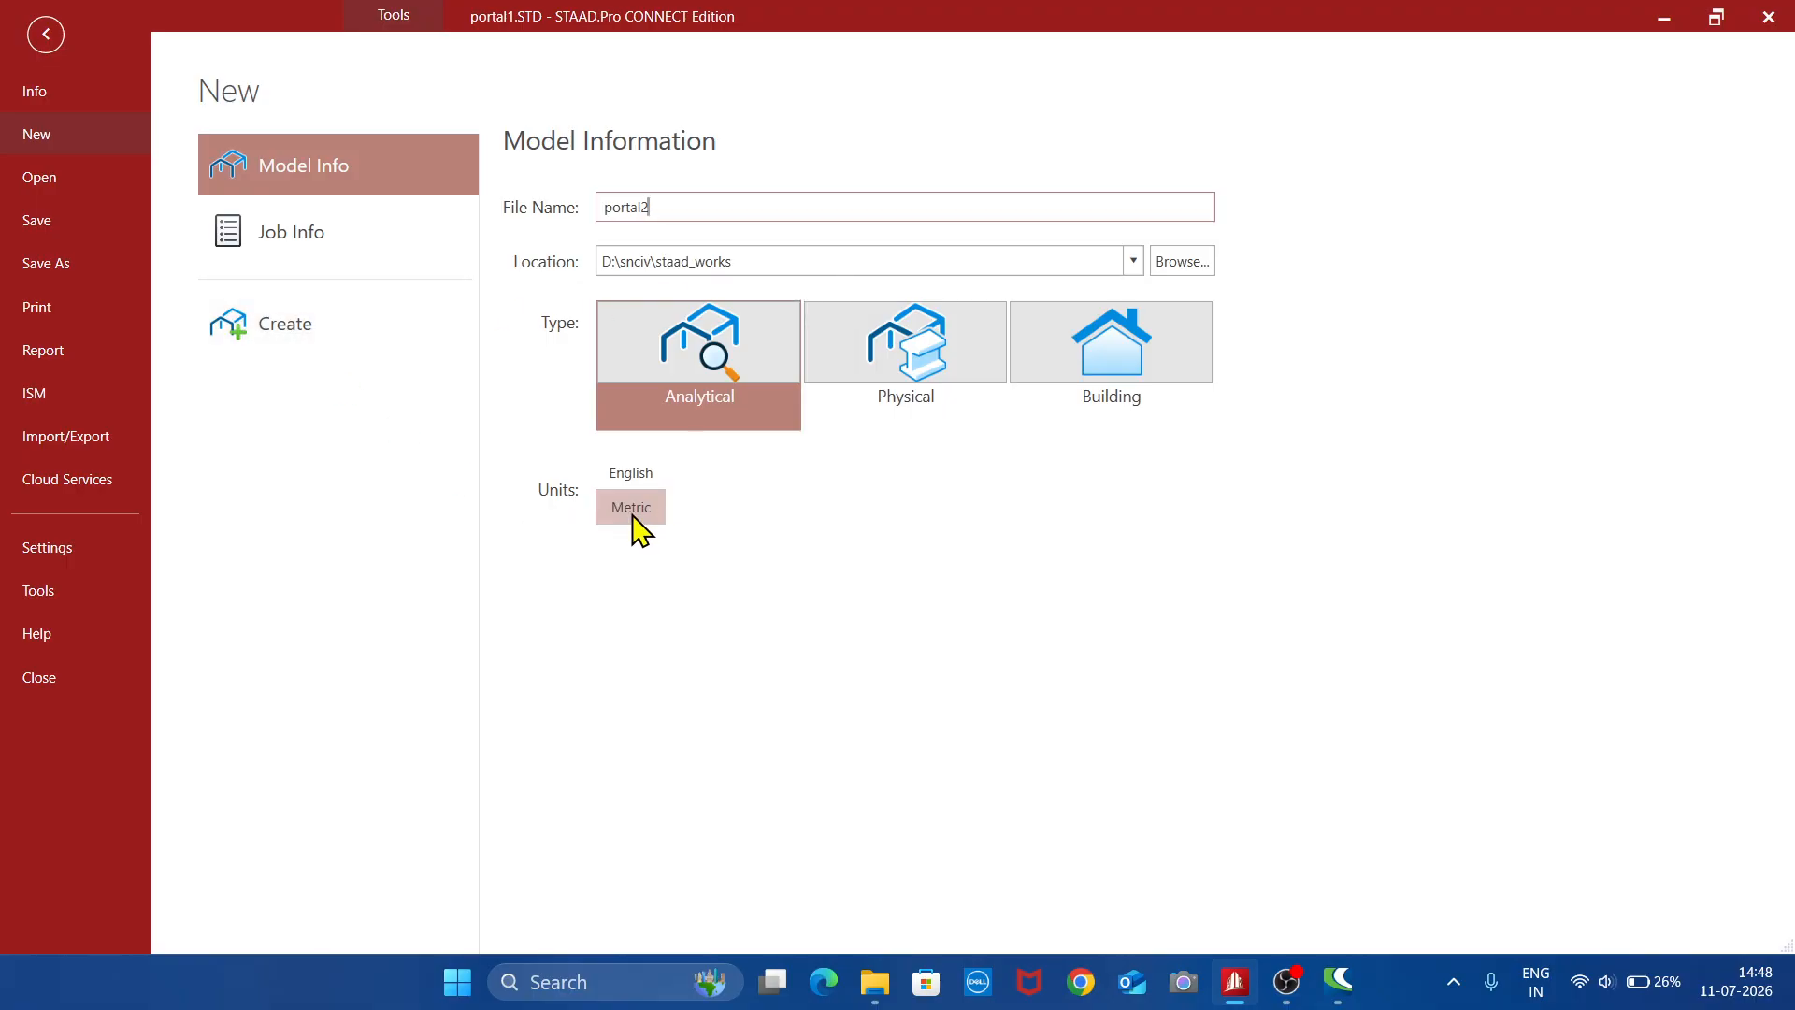
left_click(288, 334)
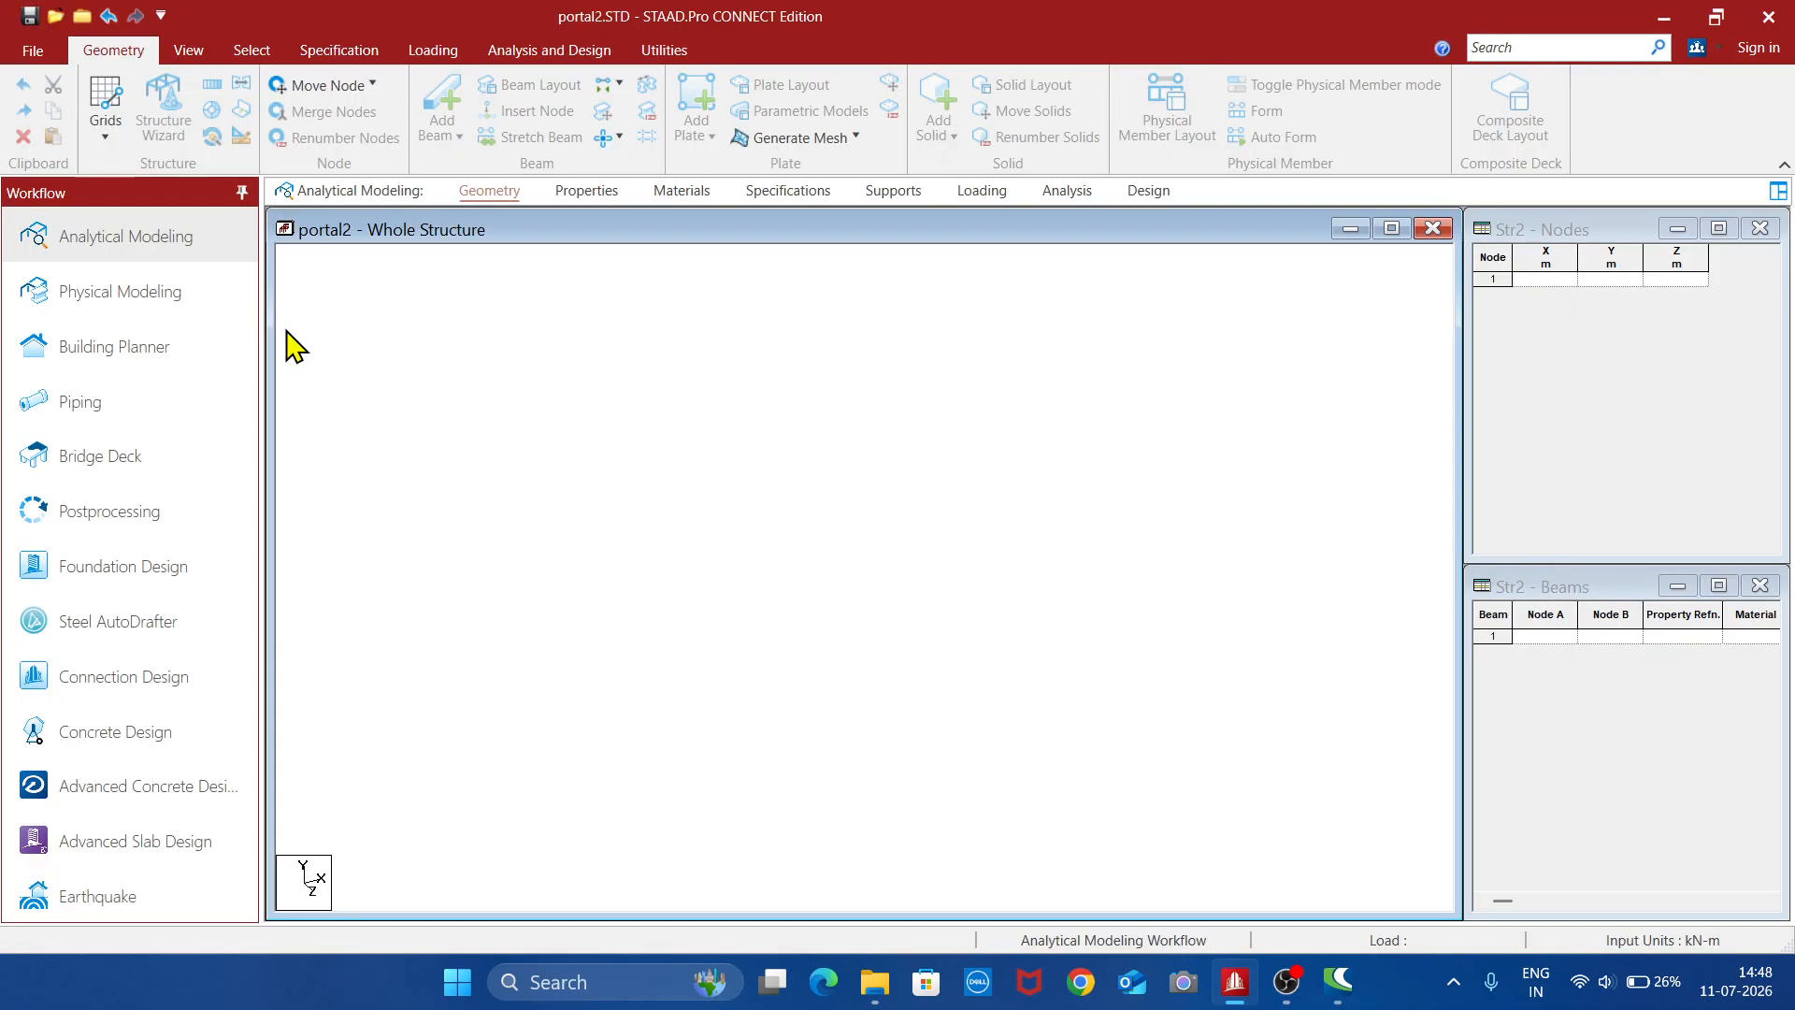
- Generate a Bay Frame prototype in the Structure Wizard: length 6 m, height 3 m, width 0, one bay along length and height, zero along width
left_click(170, 132)
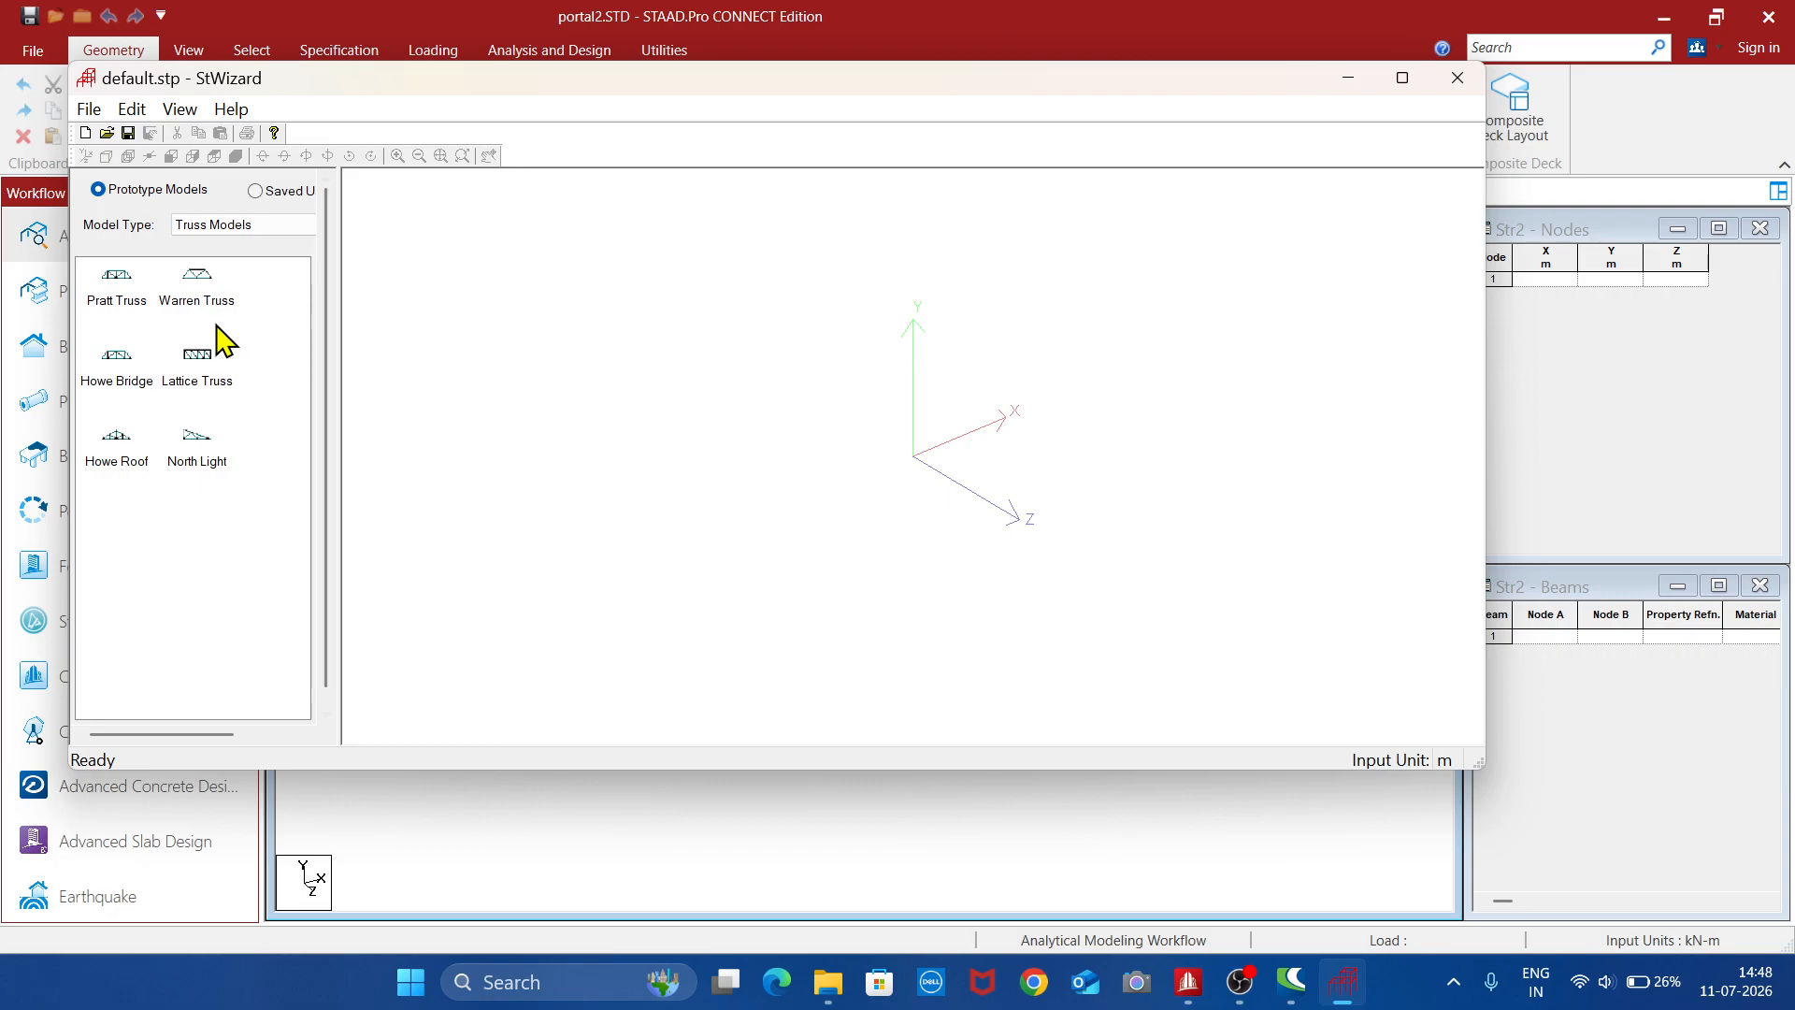
left_click(277, 226)
left_click(240, 258)
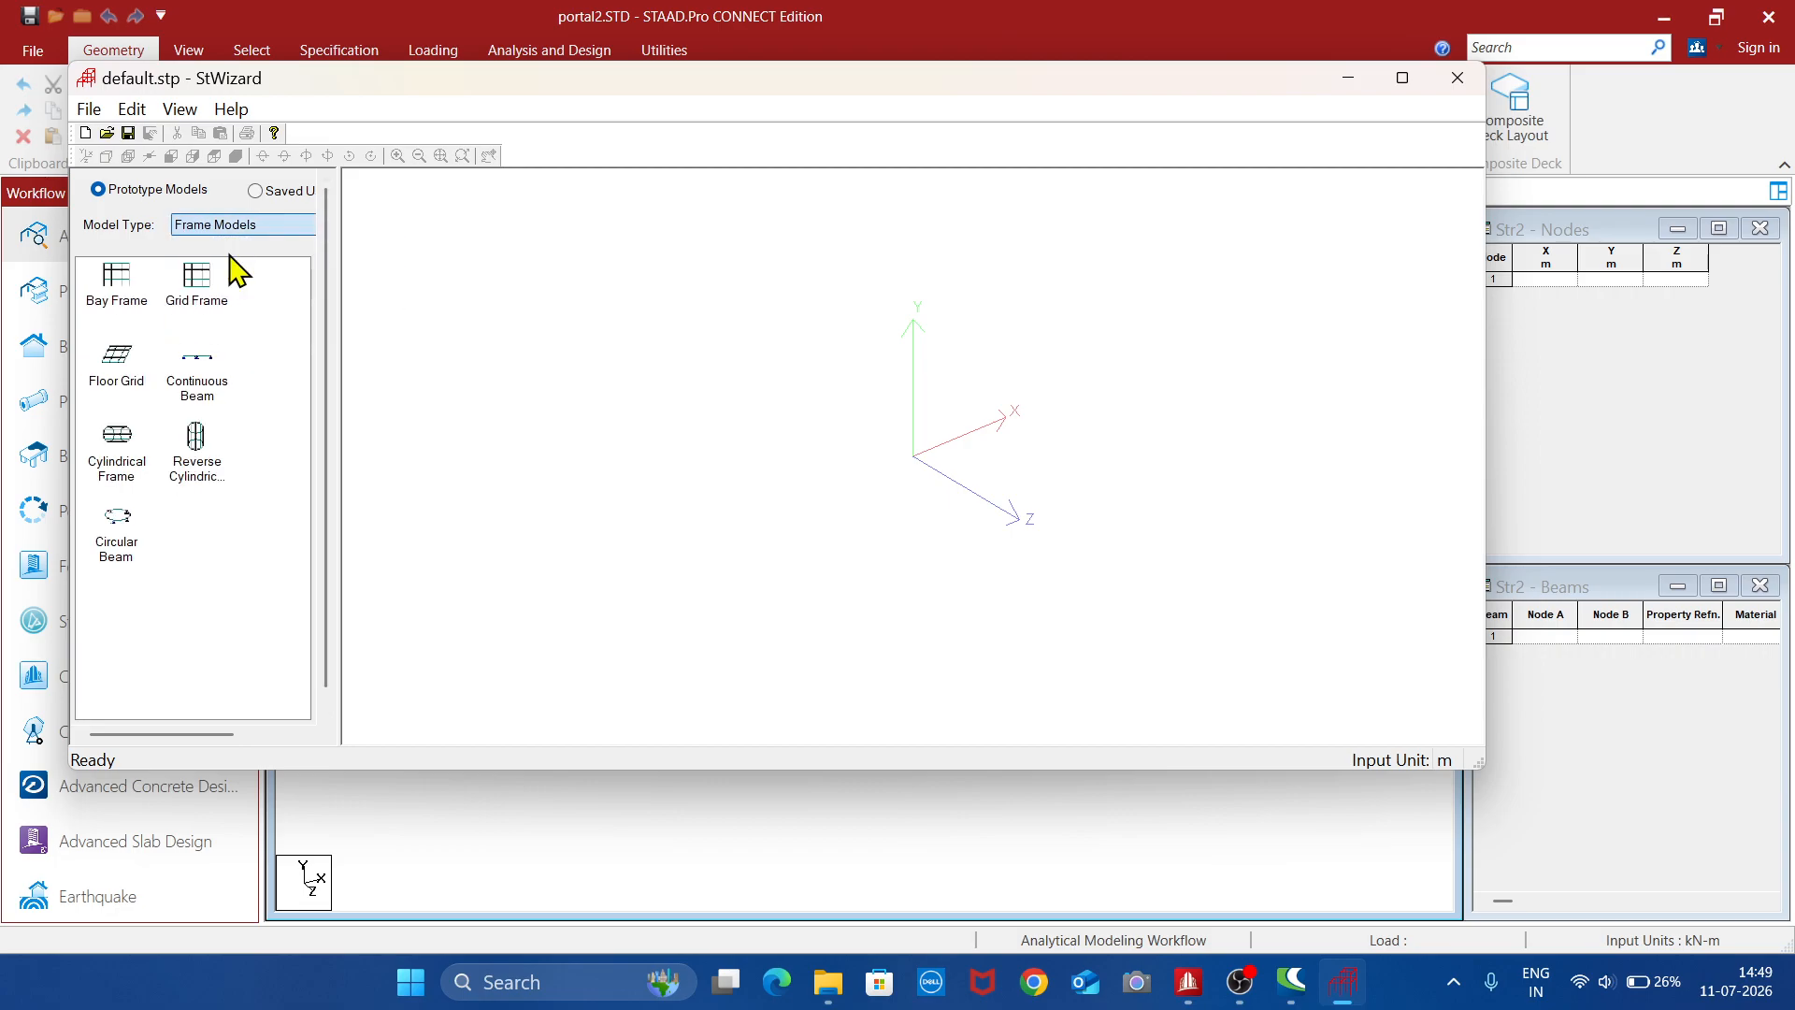
double_click(121, 285)
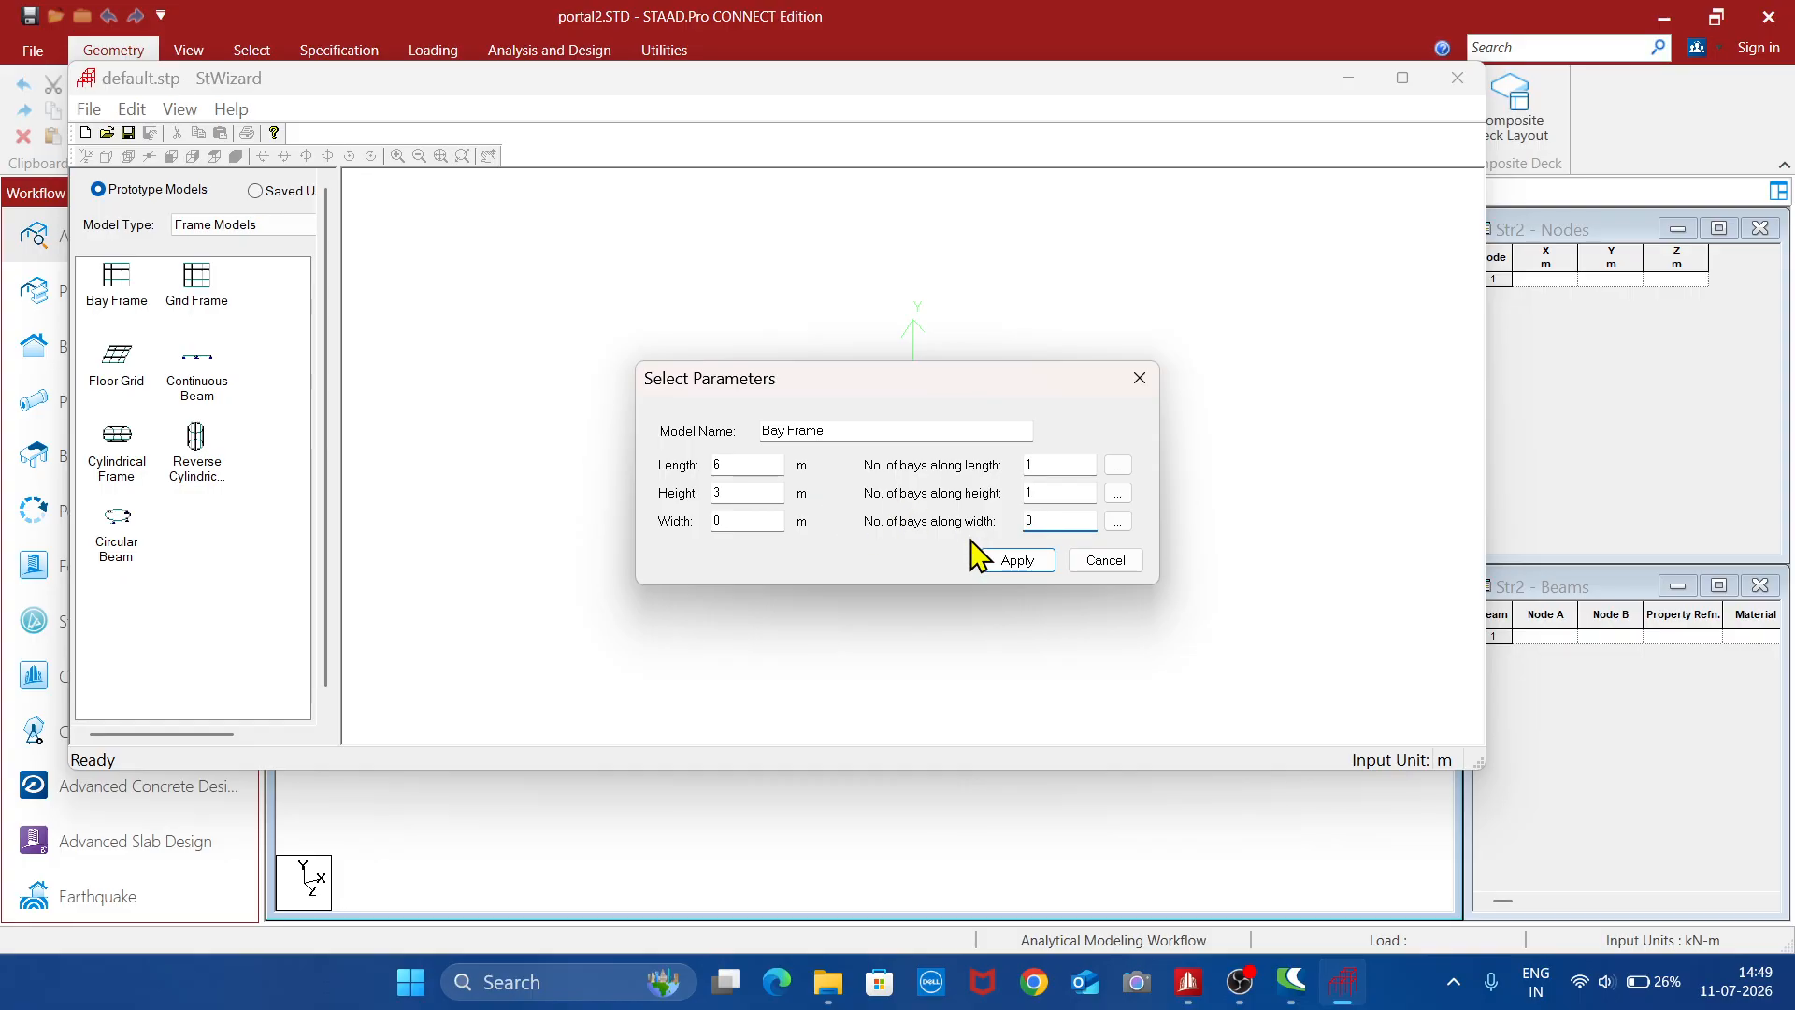
left_click(1010, 563)
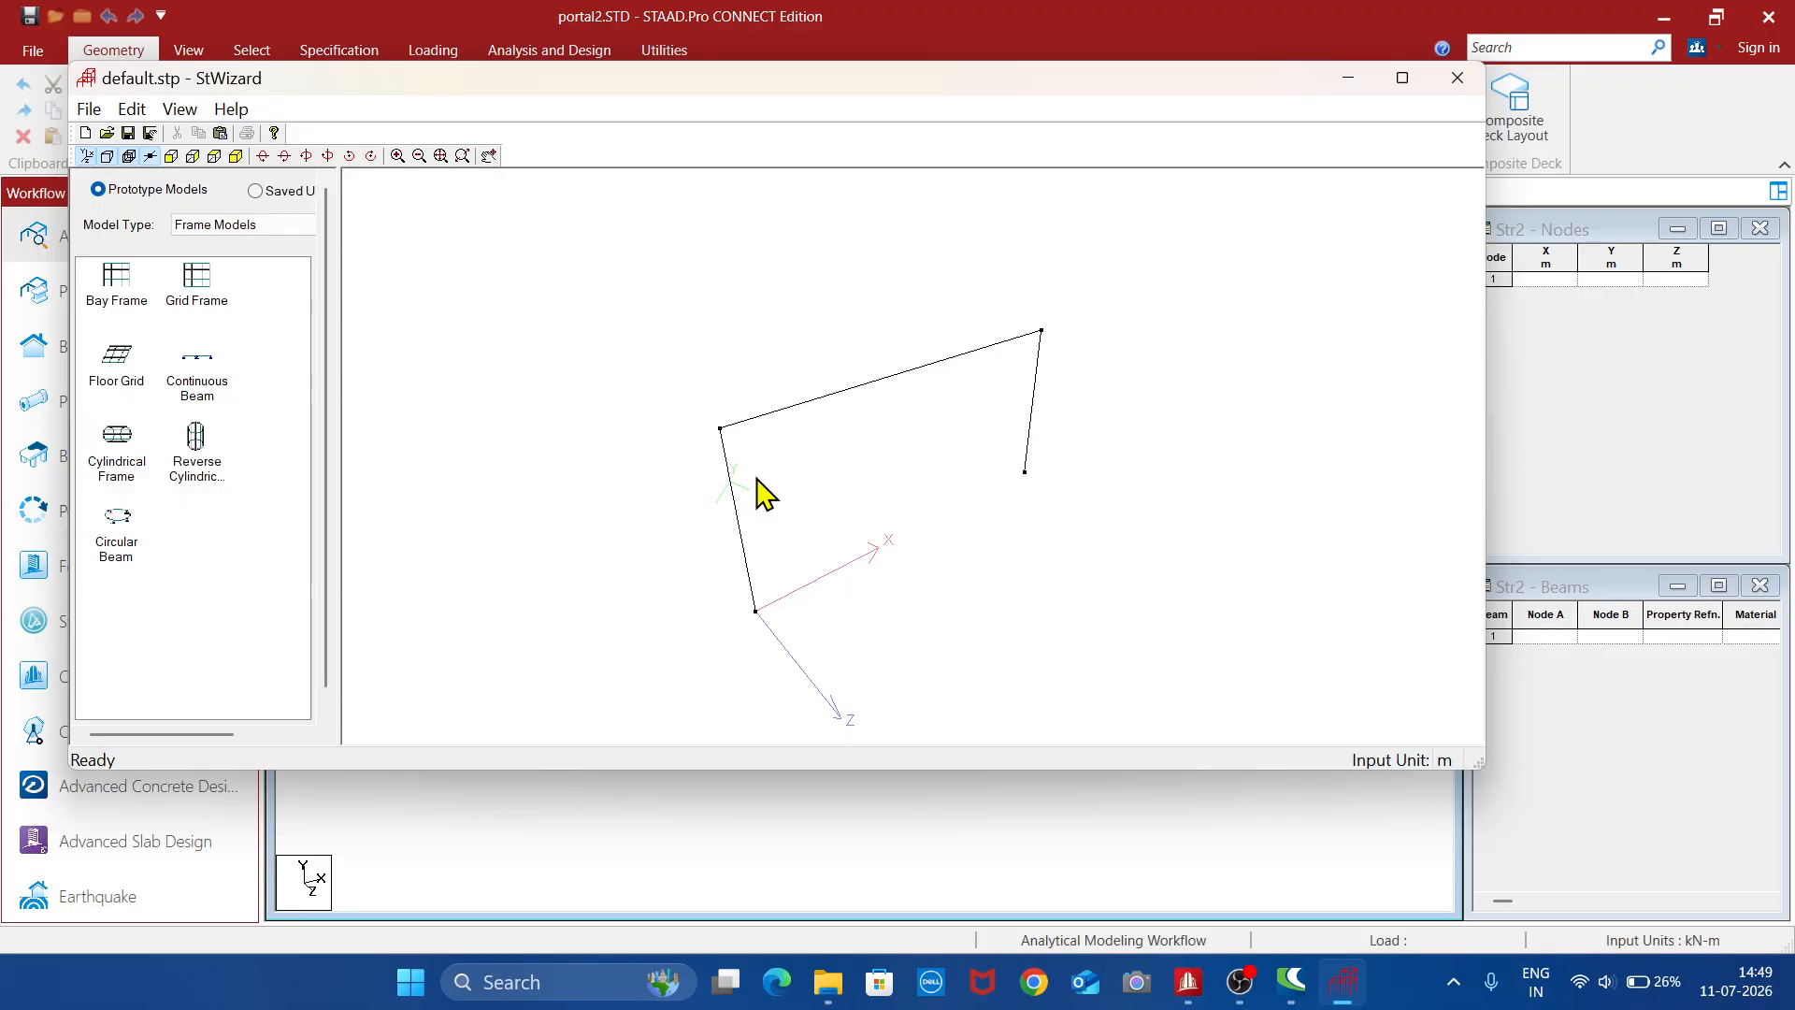
- Merge the bay frame prototype into the STAAD.Pro model with X, Y and Z offsets of 0 m
left_click(93, 109)
left_click(269, 296)
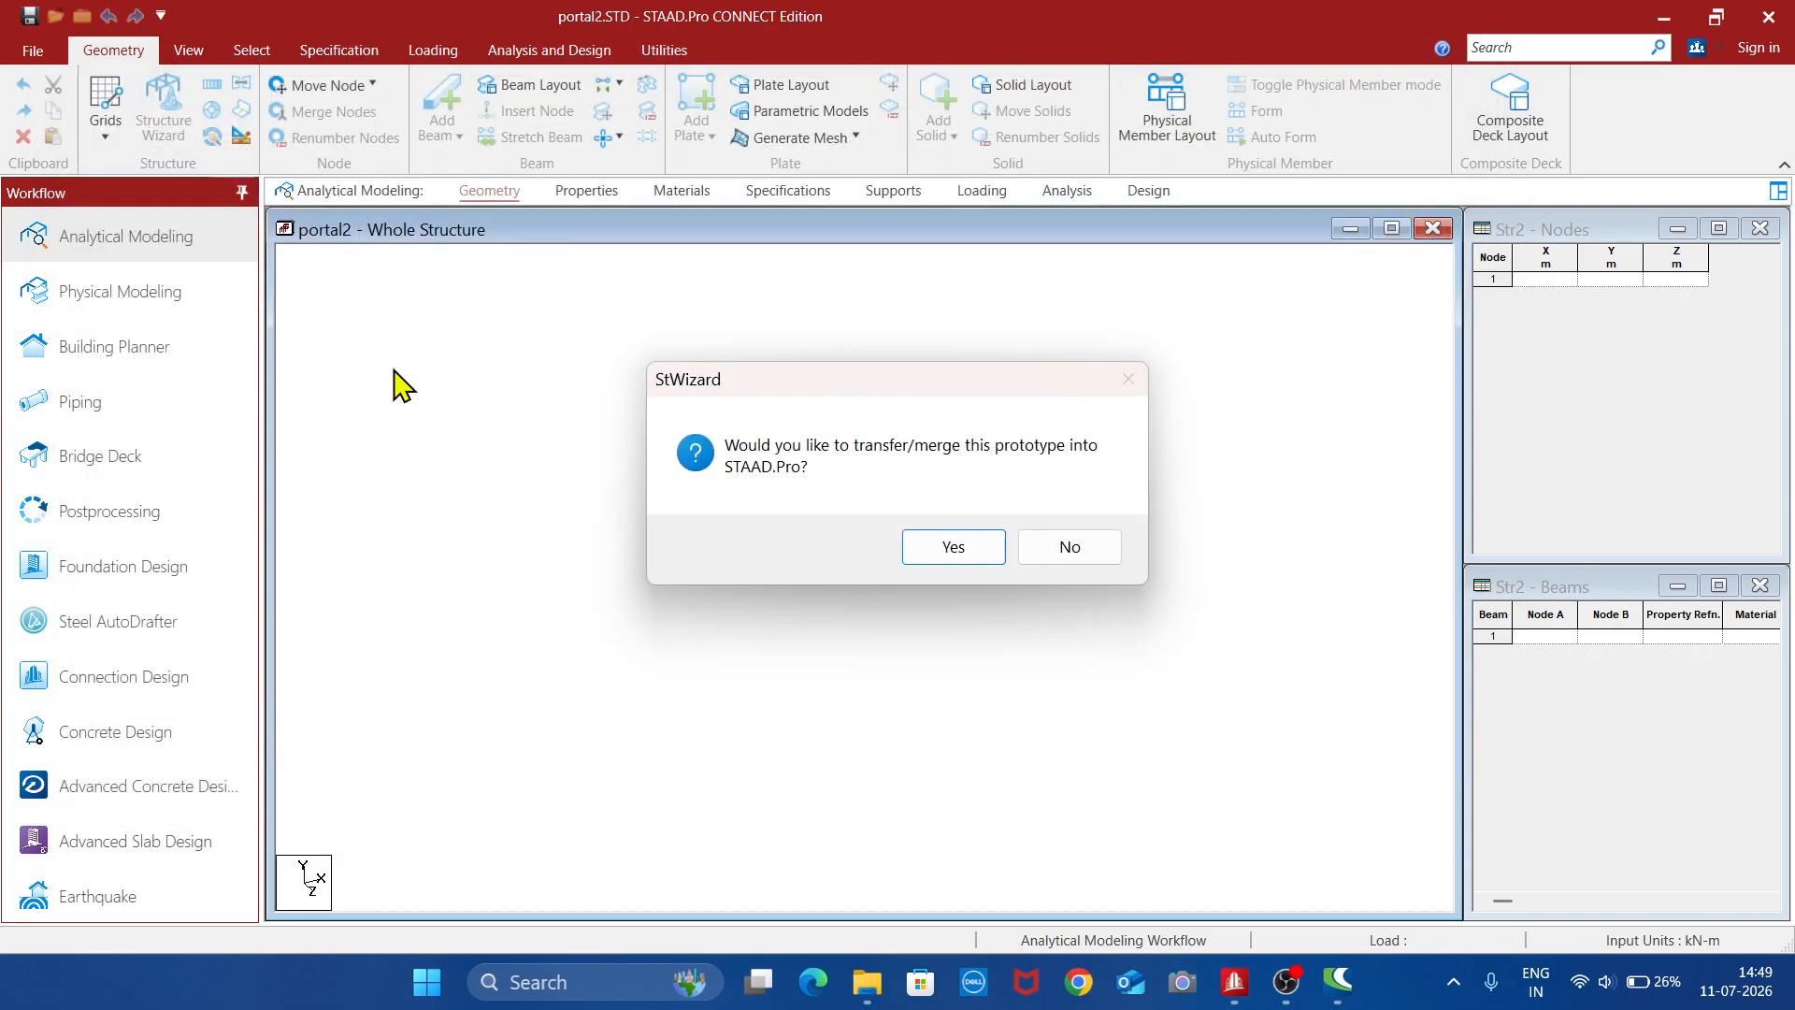
left_click(952, 550)
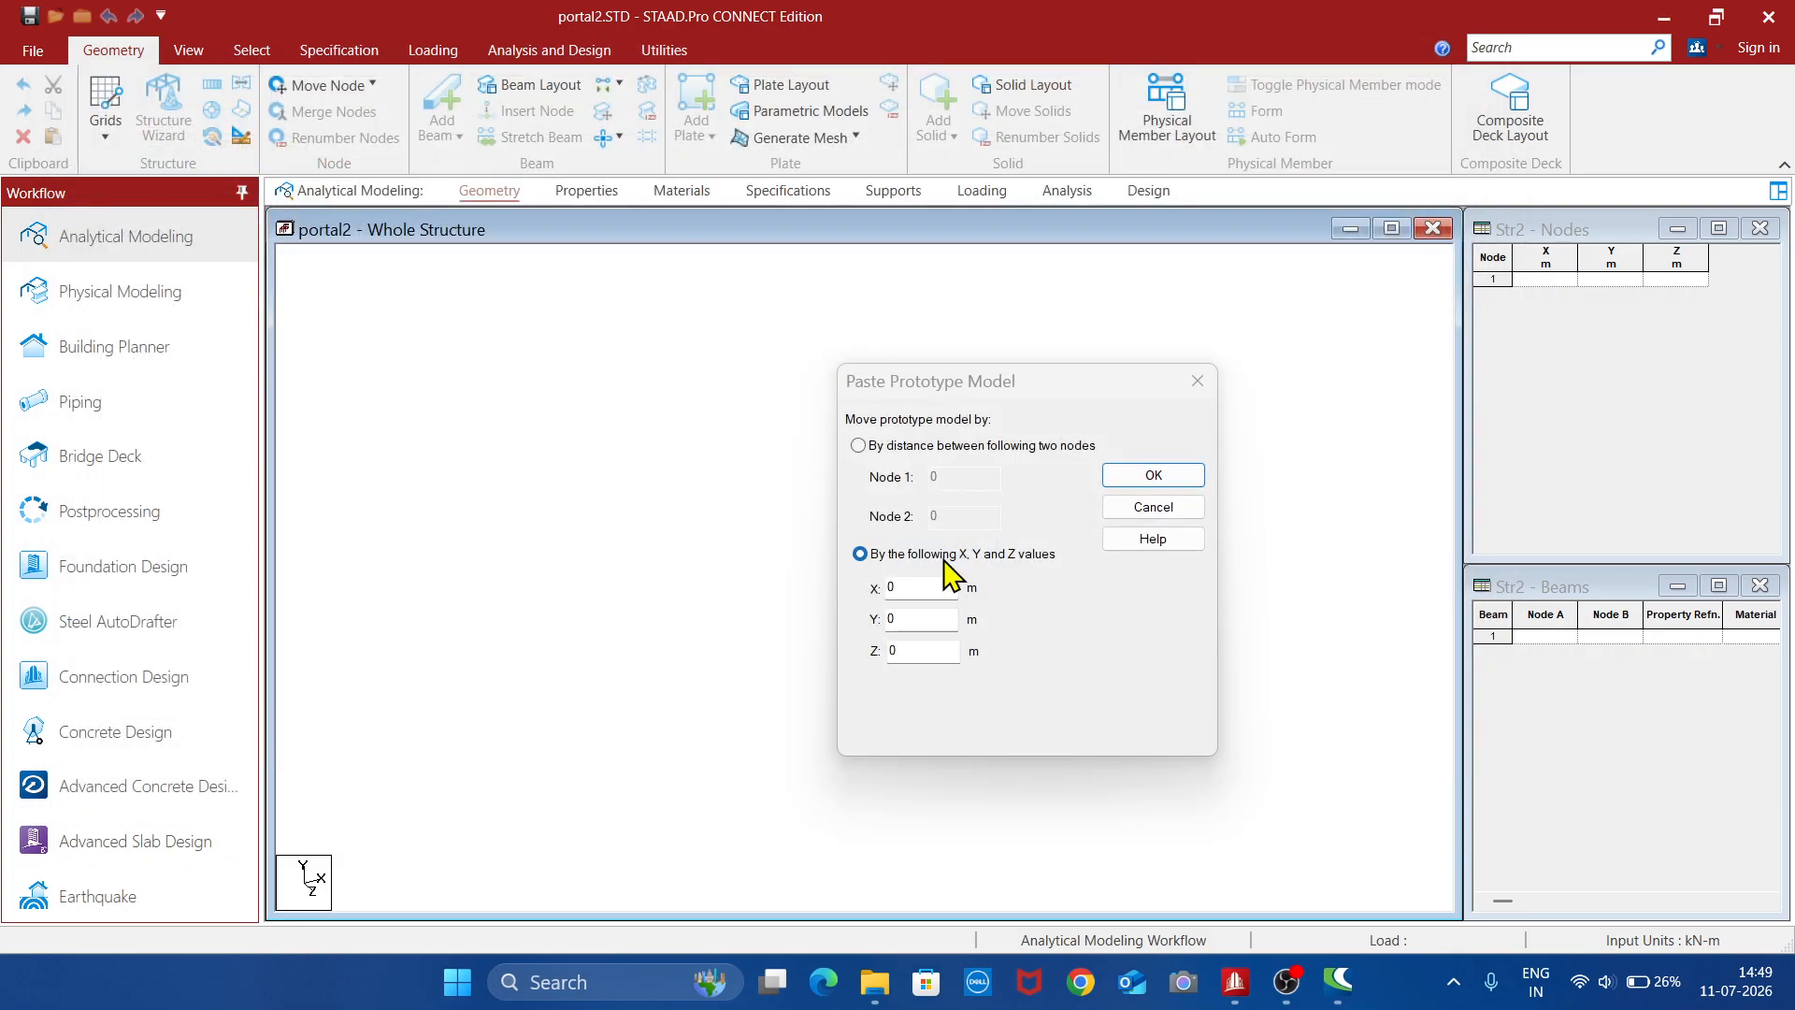
left_click(1154, 477)
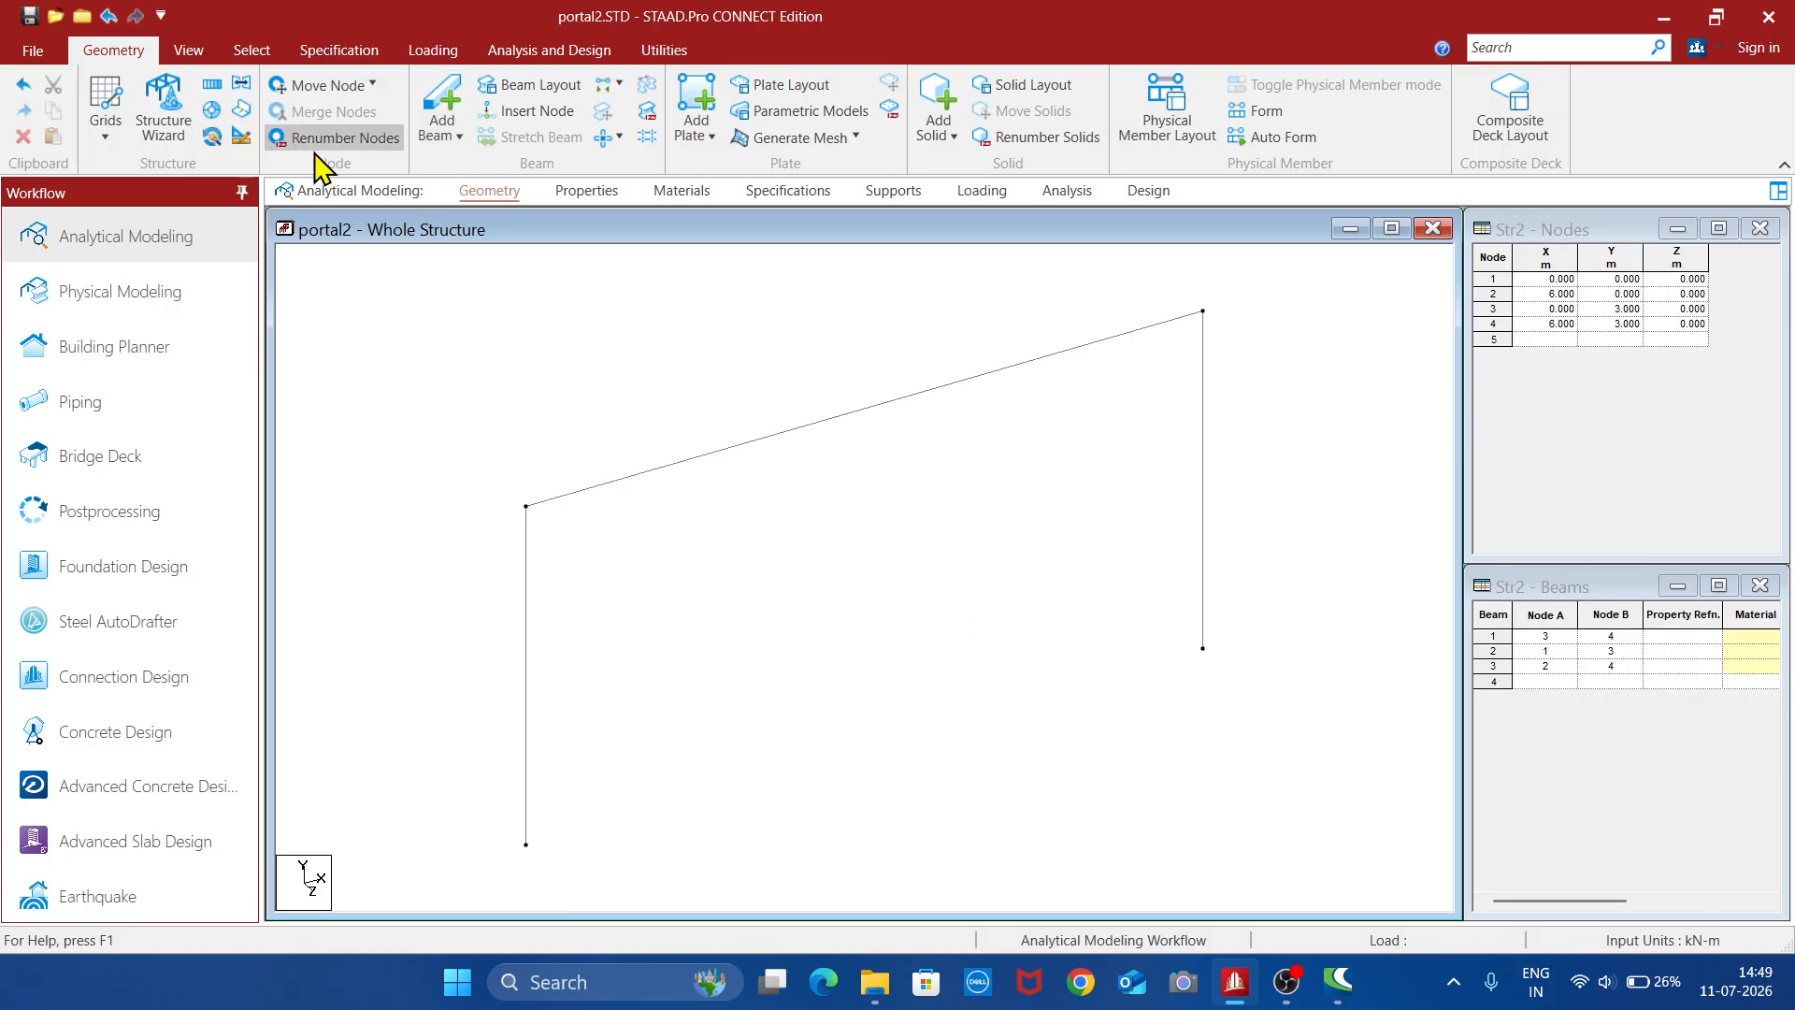
- Show the frame in front view and turn on labels for node numbers, node points, beam numbers and load values
left_click(188, 50)
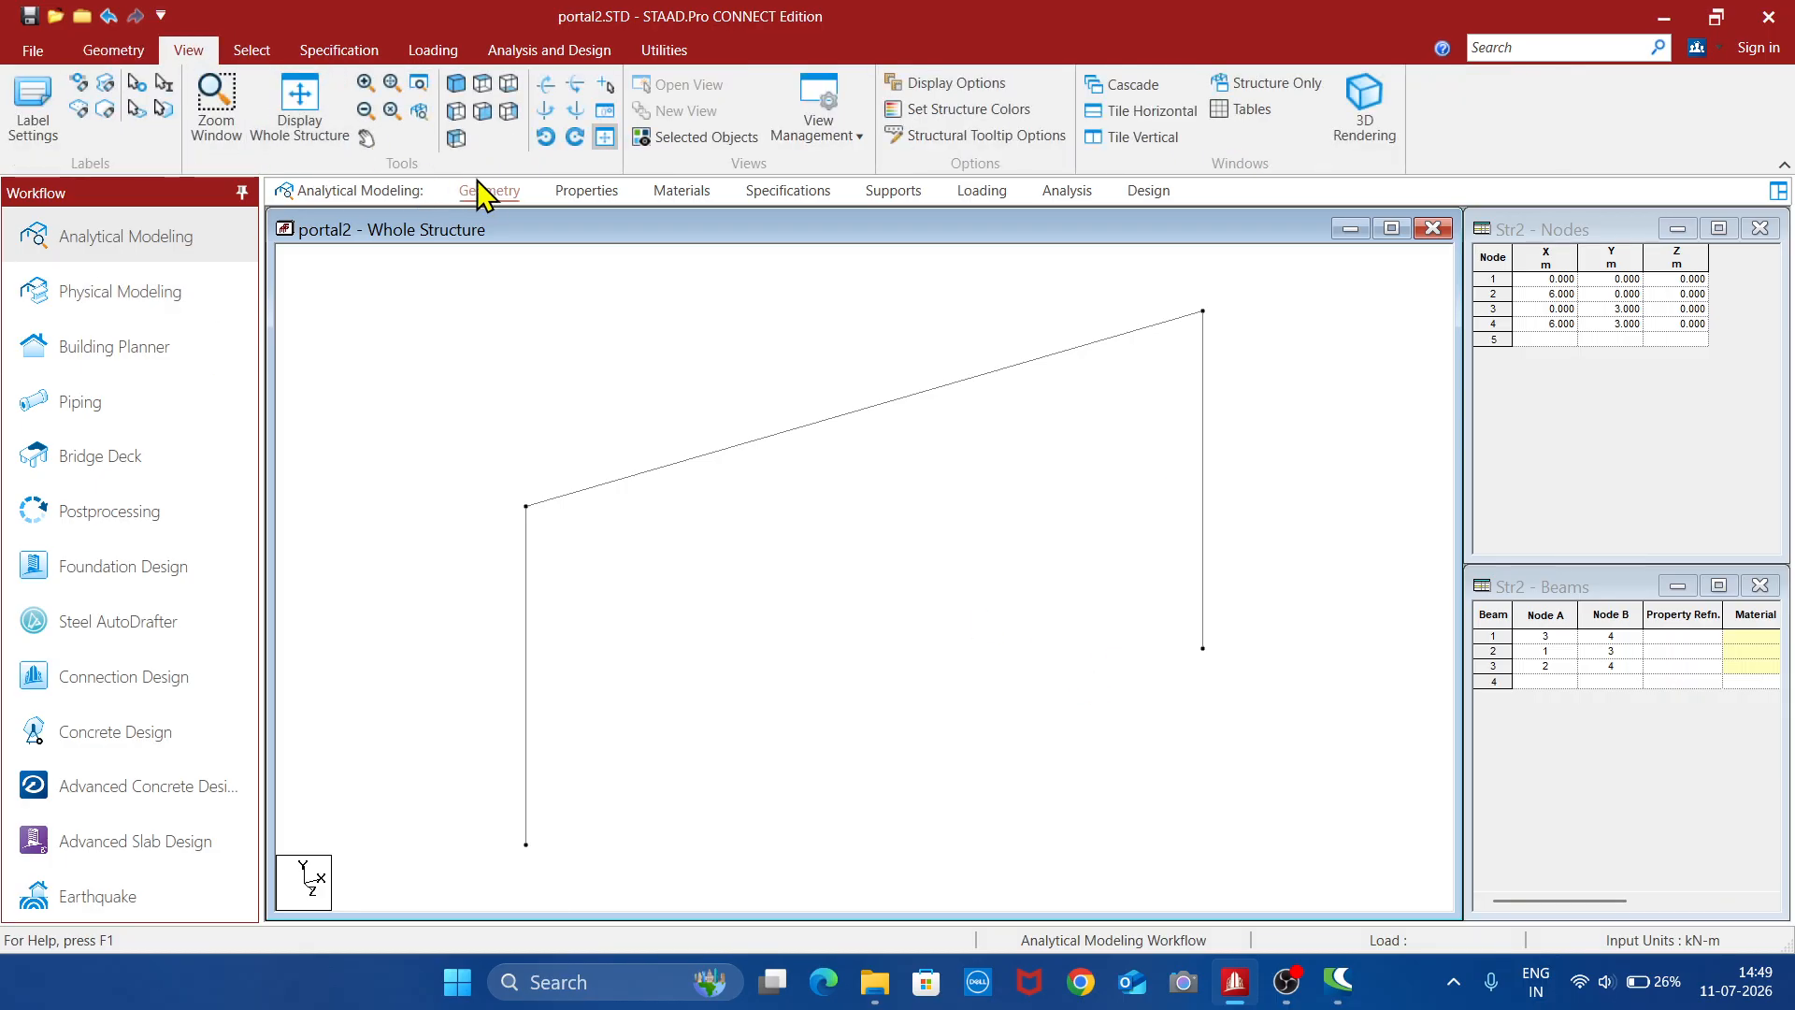
left_click(482, 112)
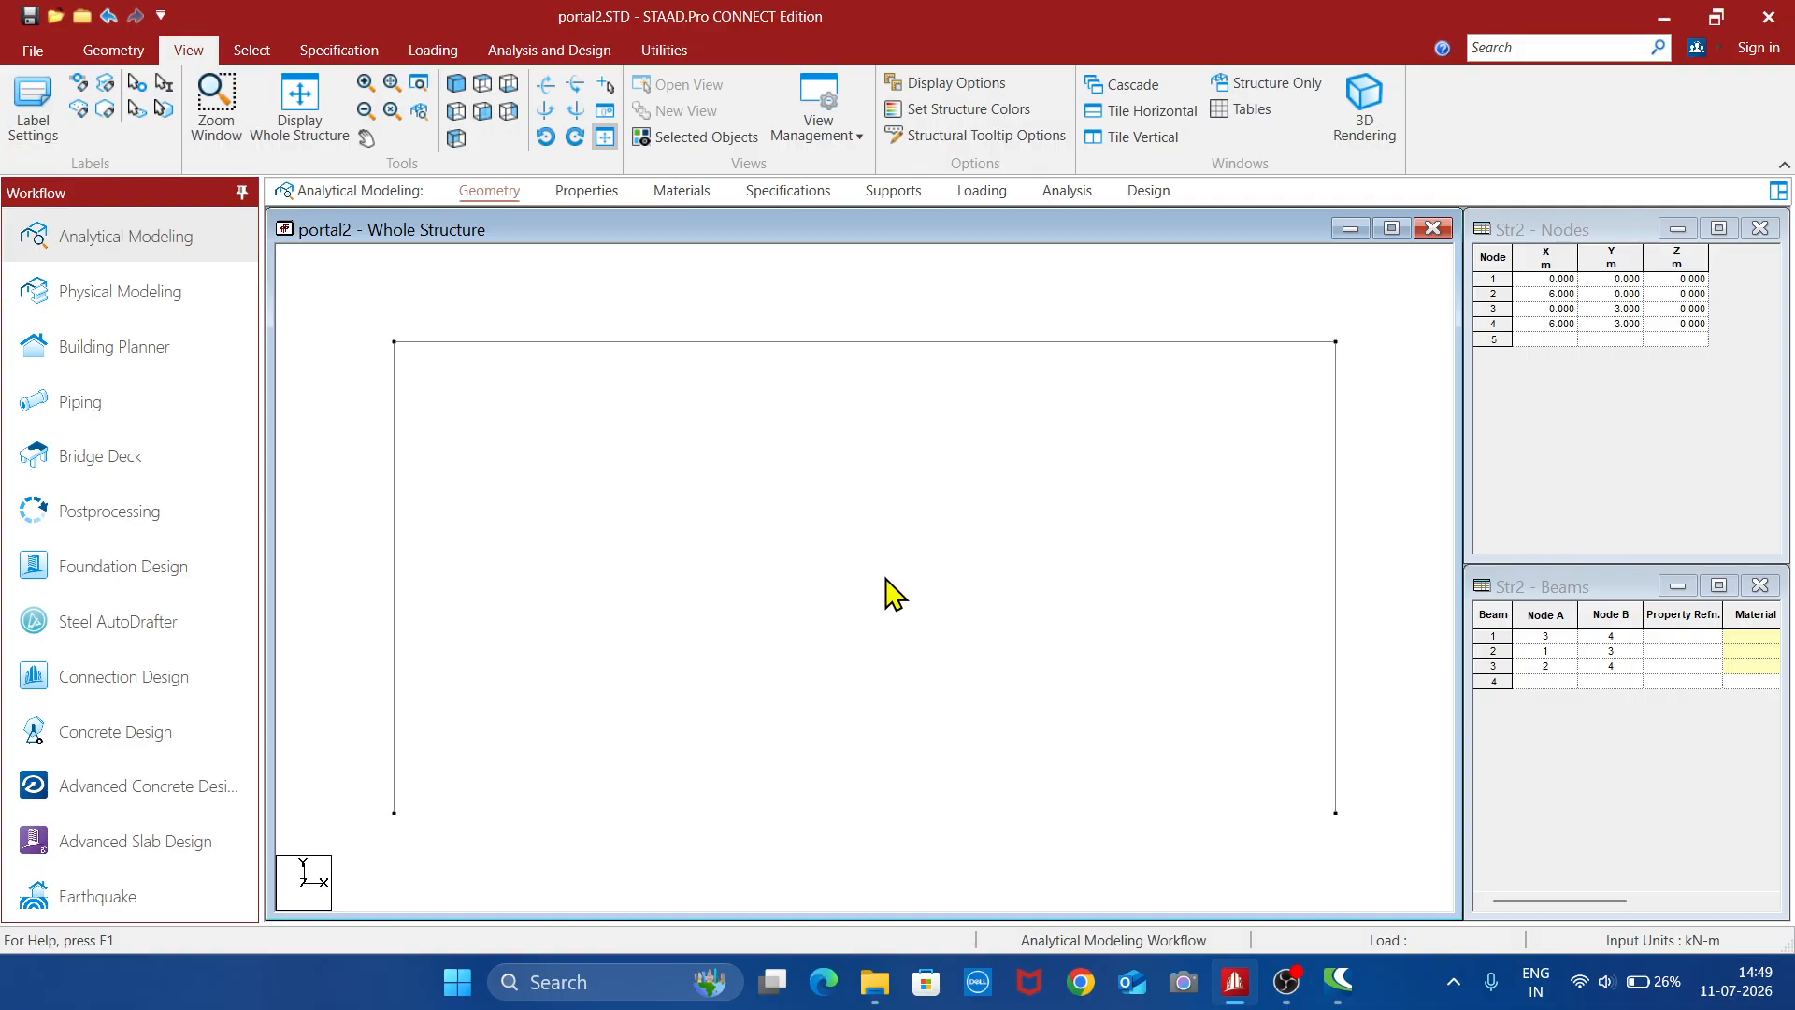
left_click(43, 112)
left_click(649, 229)
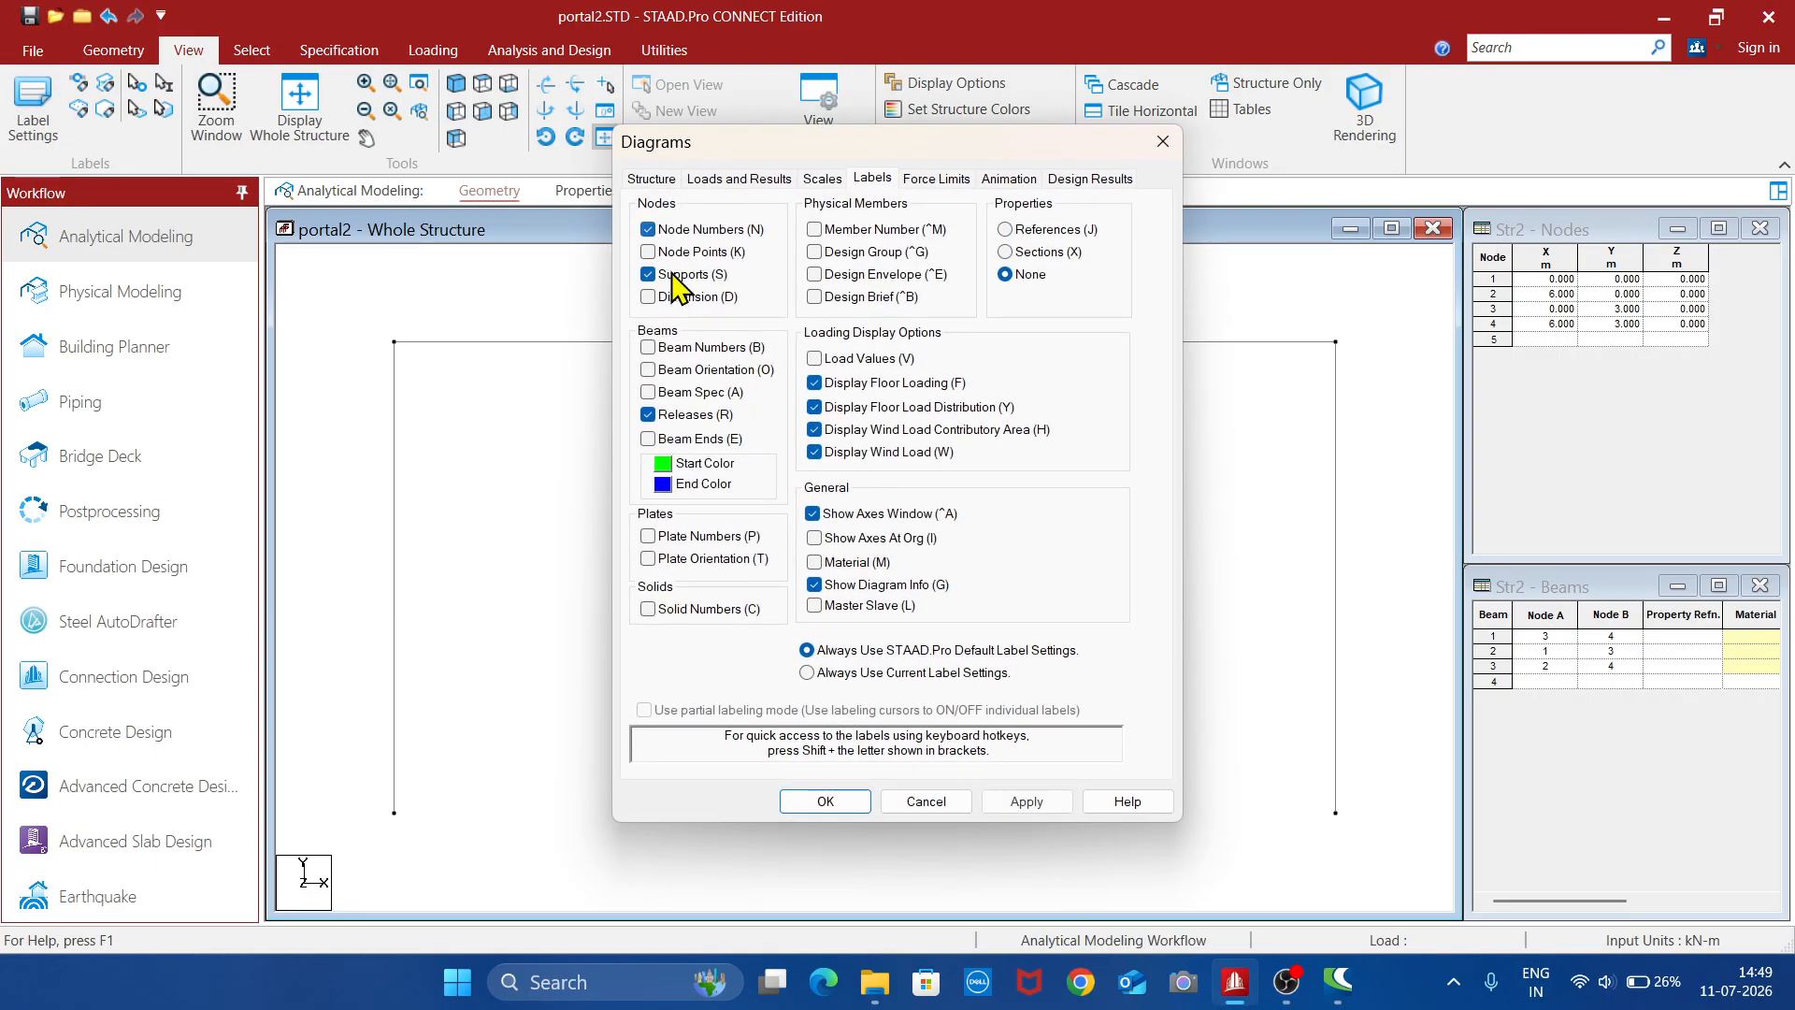
left_click(652, 253)
left_click(649, 348)
left_click(815, 359)
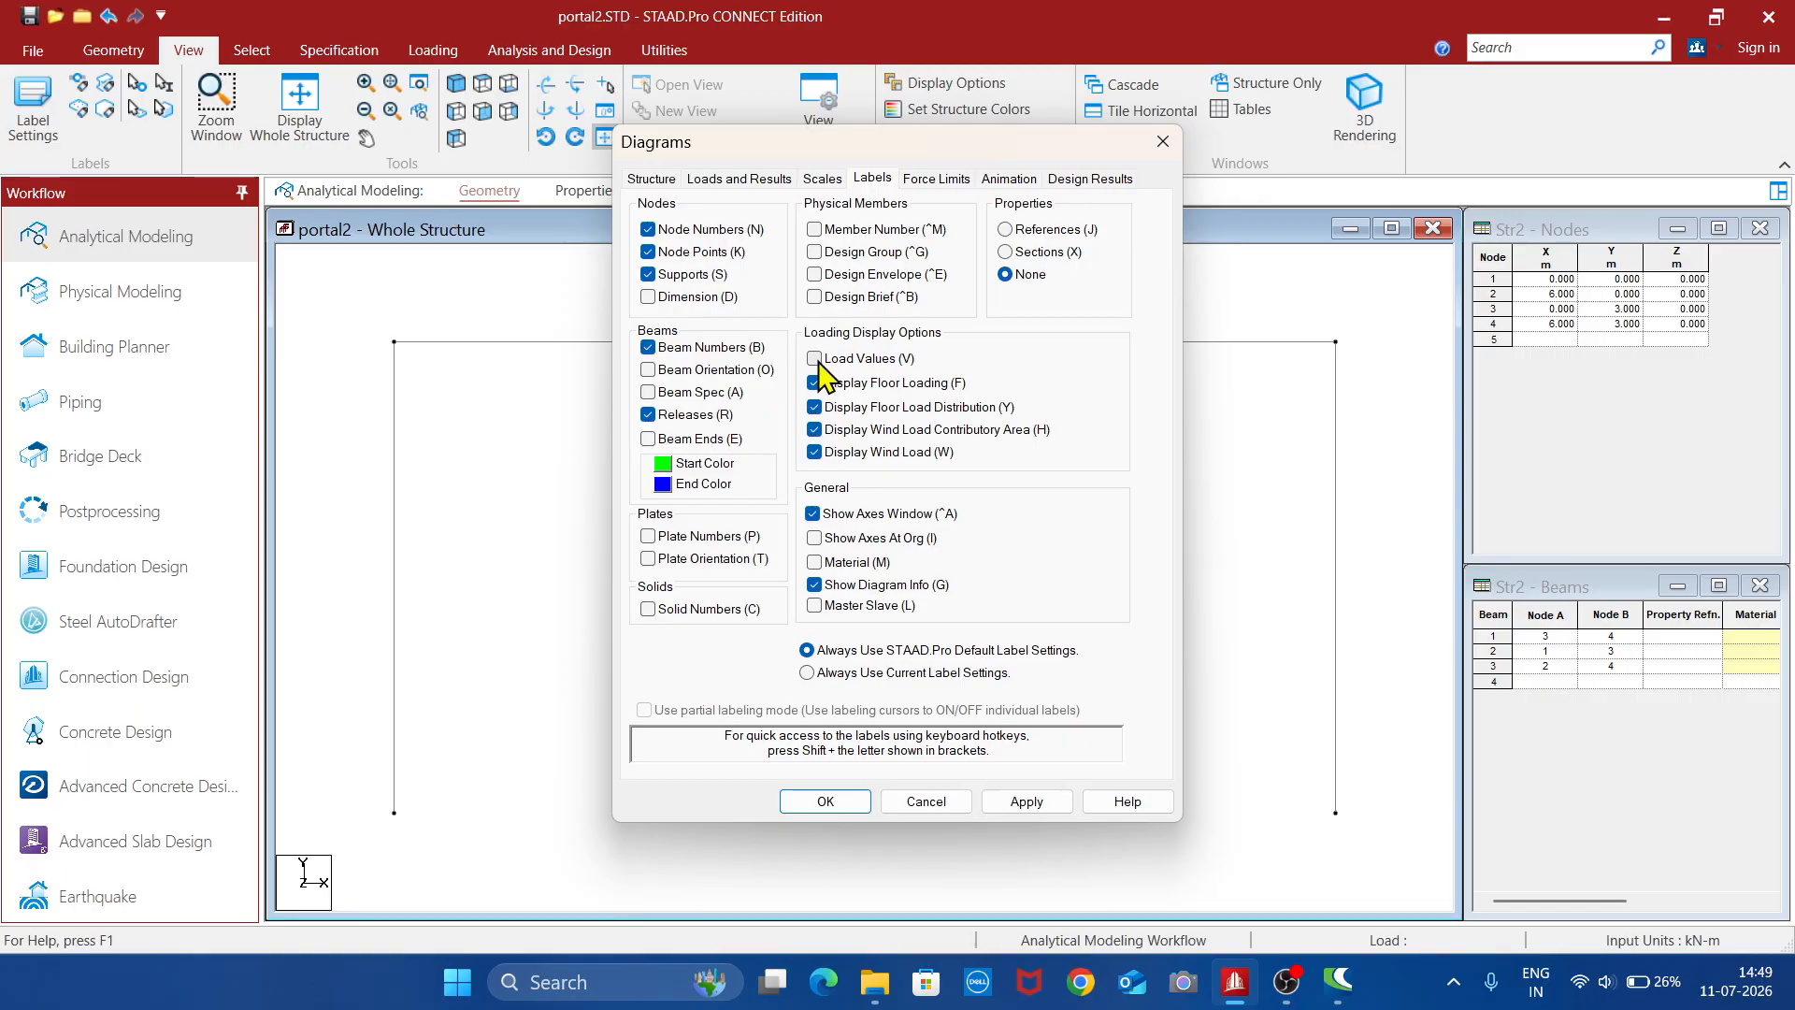
left_click(1027, 802)
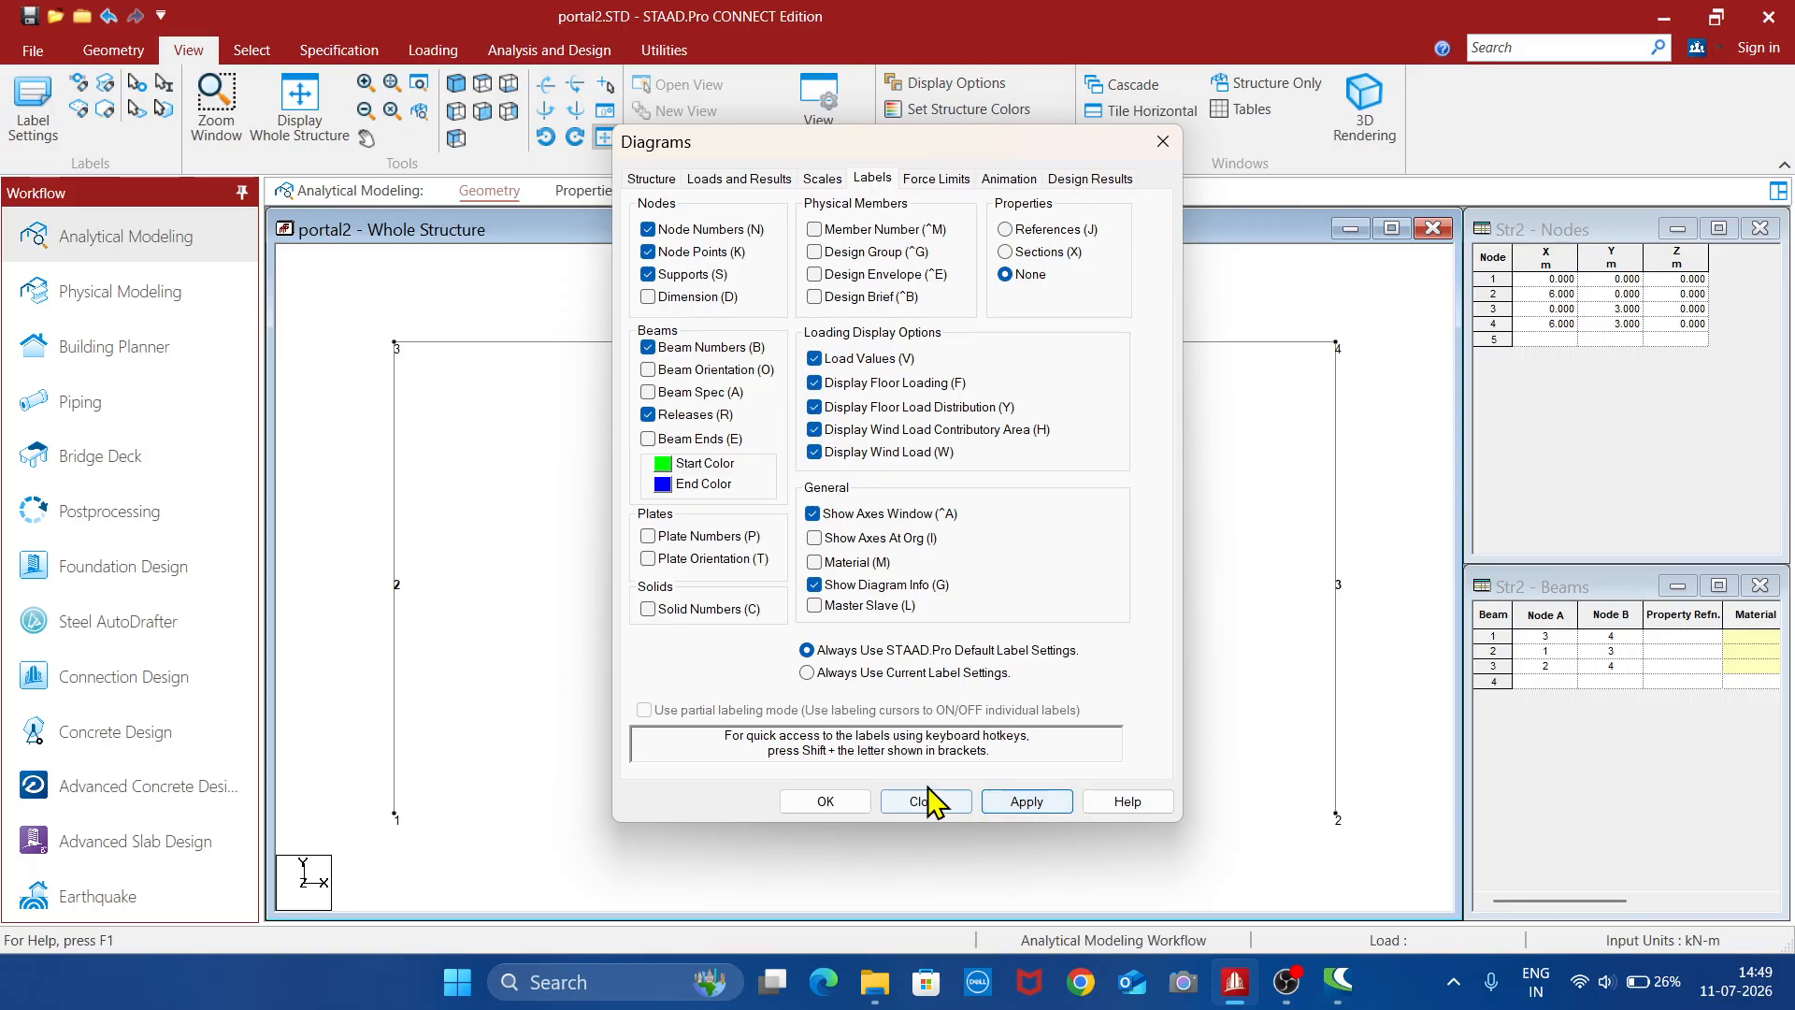
left_click(853, 806)
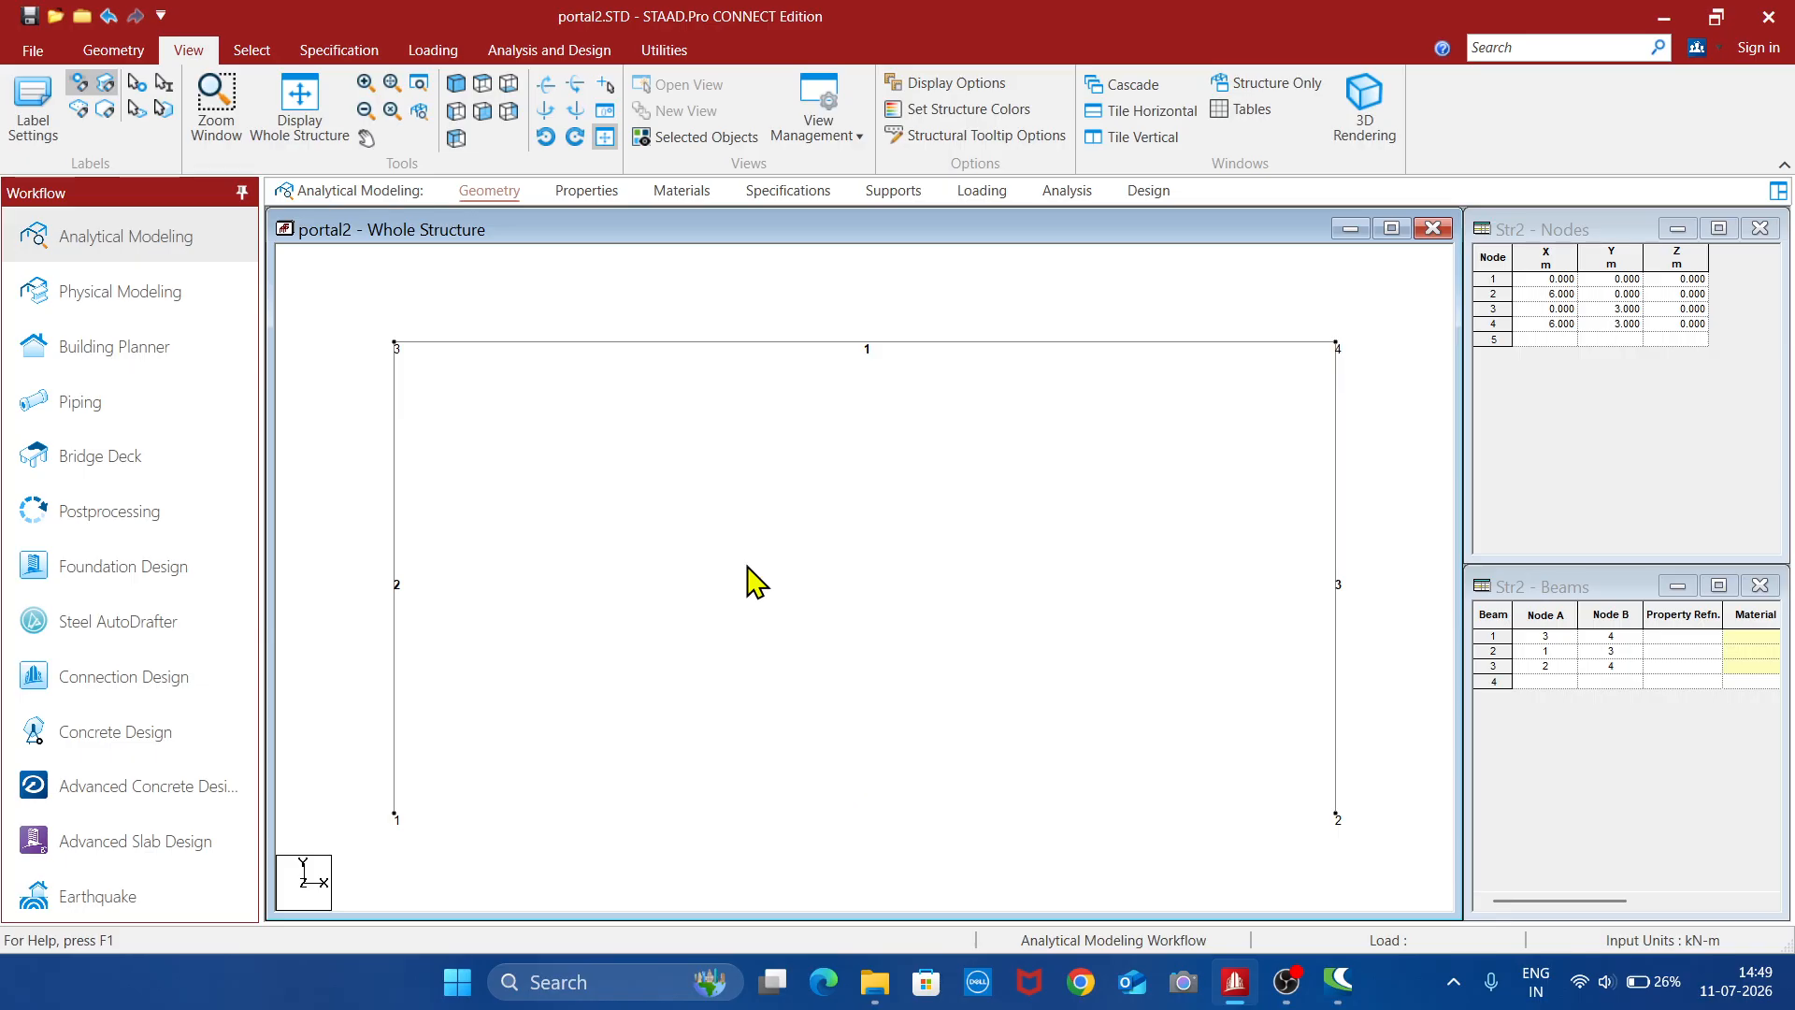
- Define a rectangular concrete section property with YD 0.6 m and ZD 0.23 m
left_click(587, 193)
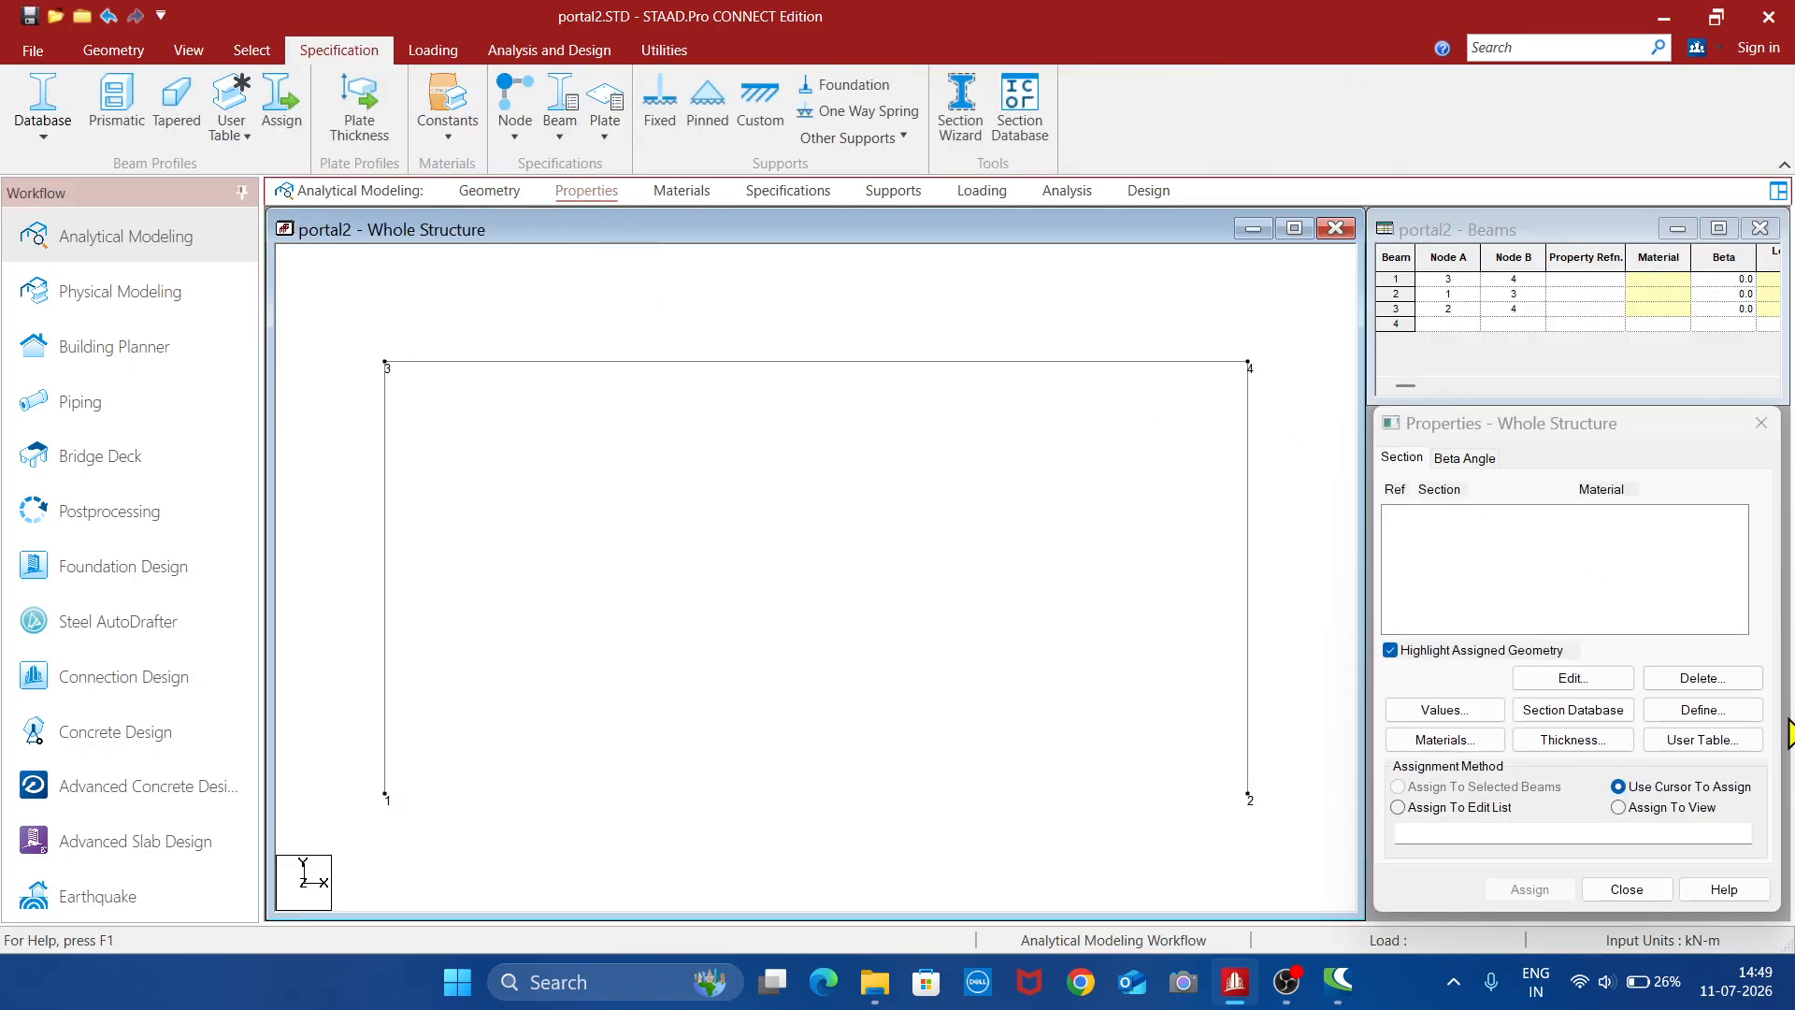
left_click(1733, 717)
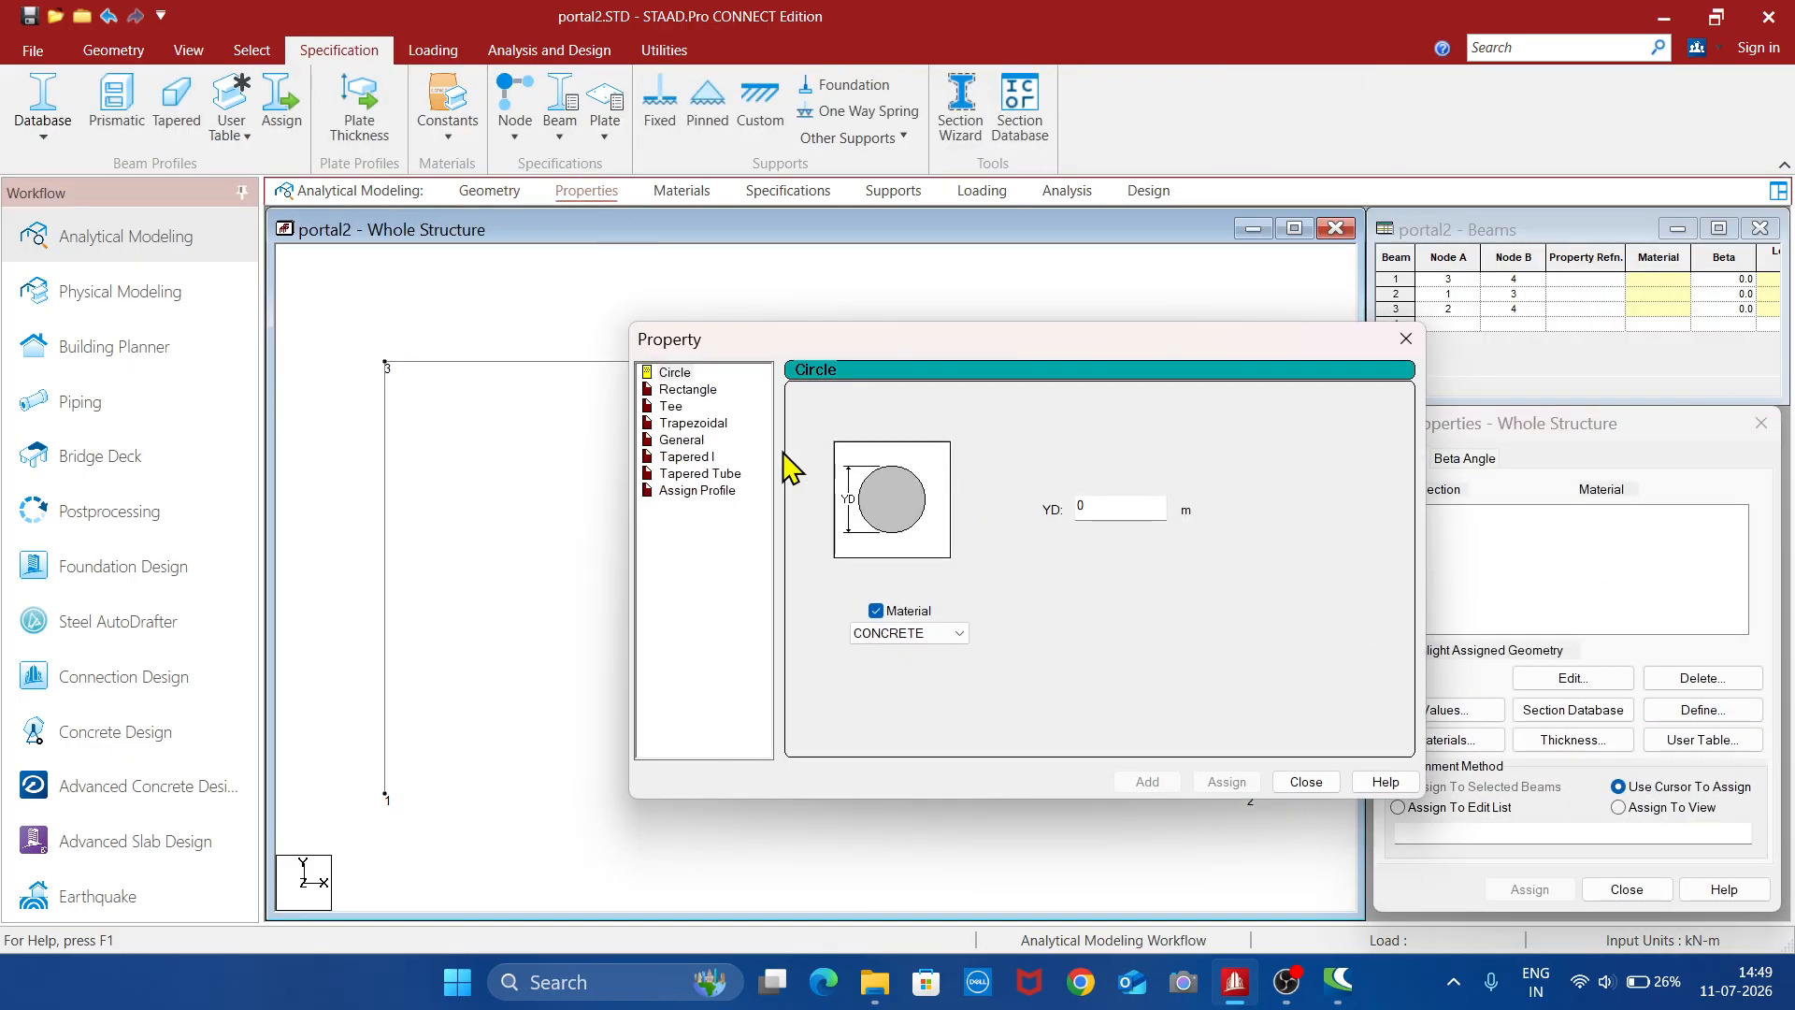
left_click(689, 390)
left_click(1132, 494)
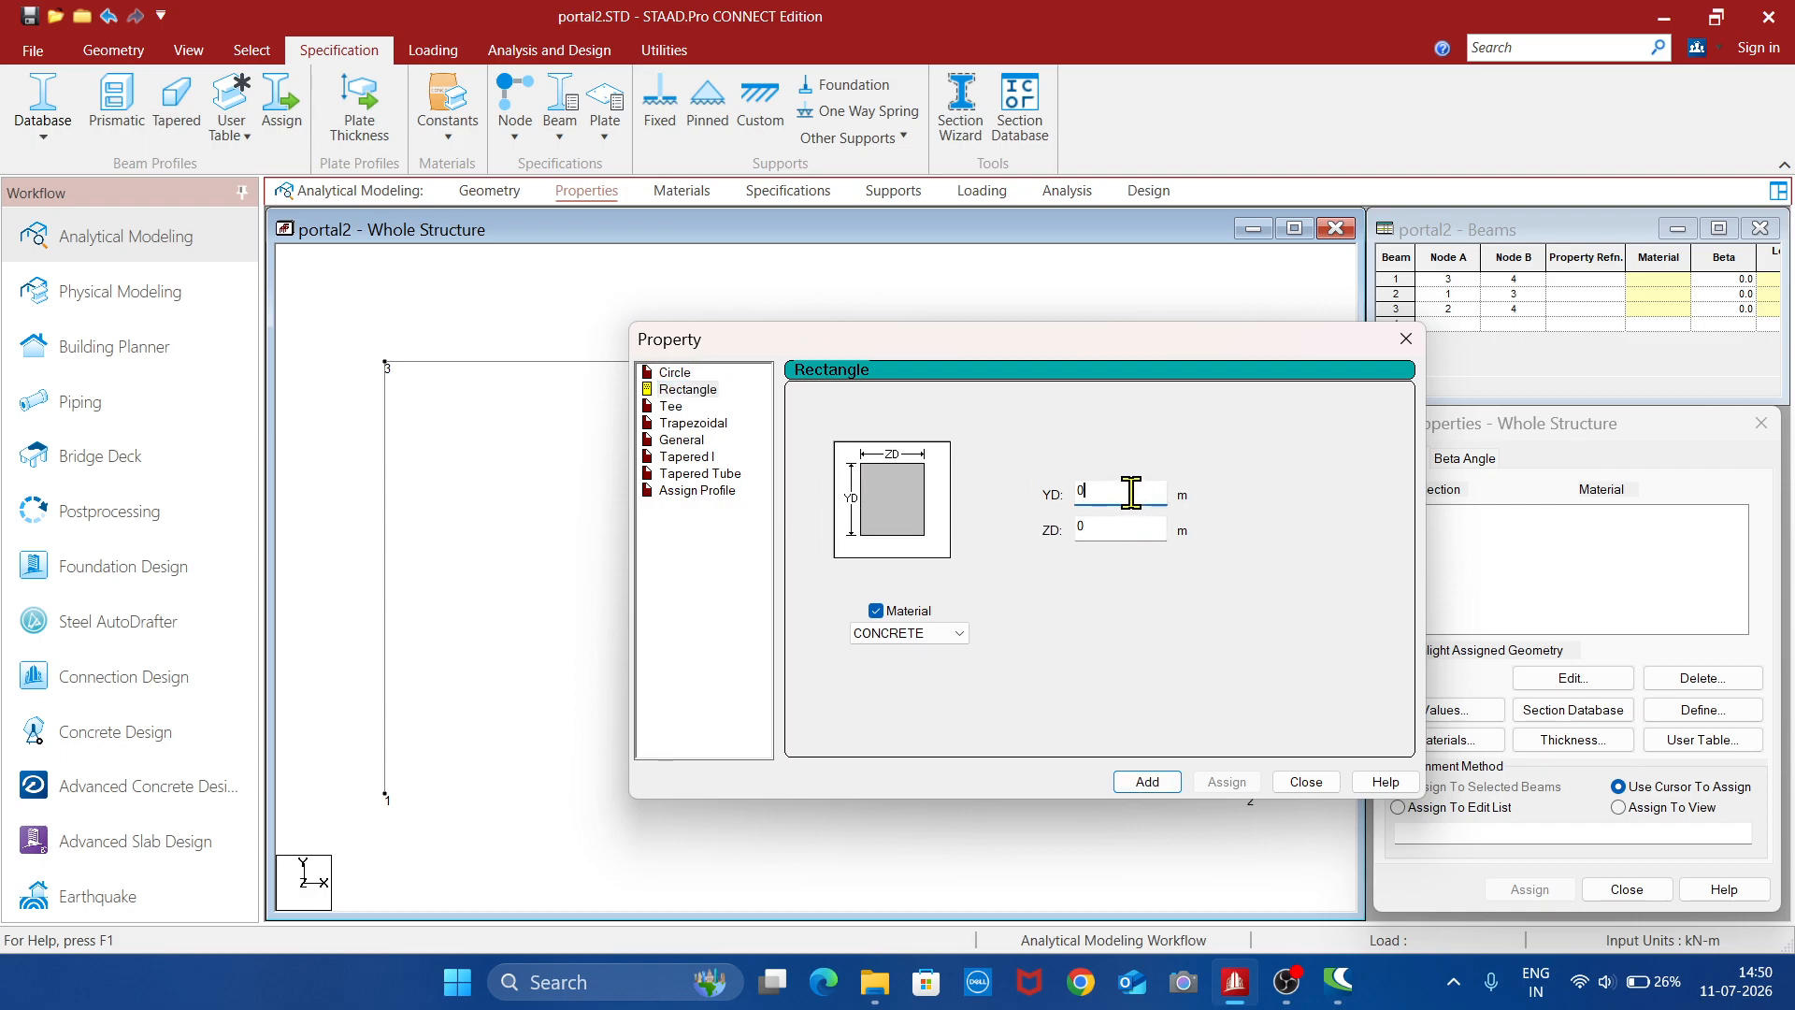
type(".6")
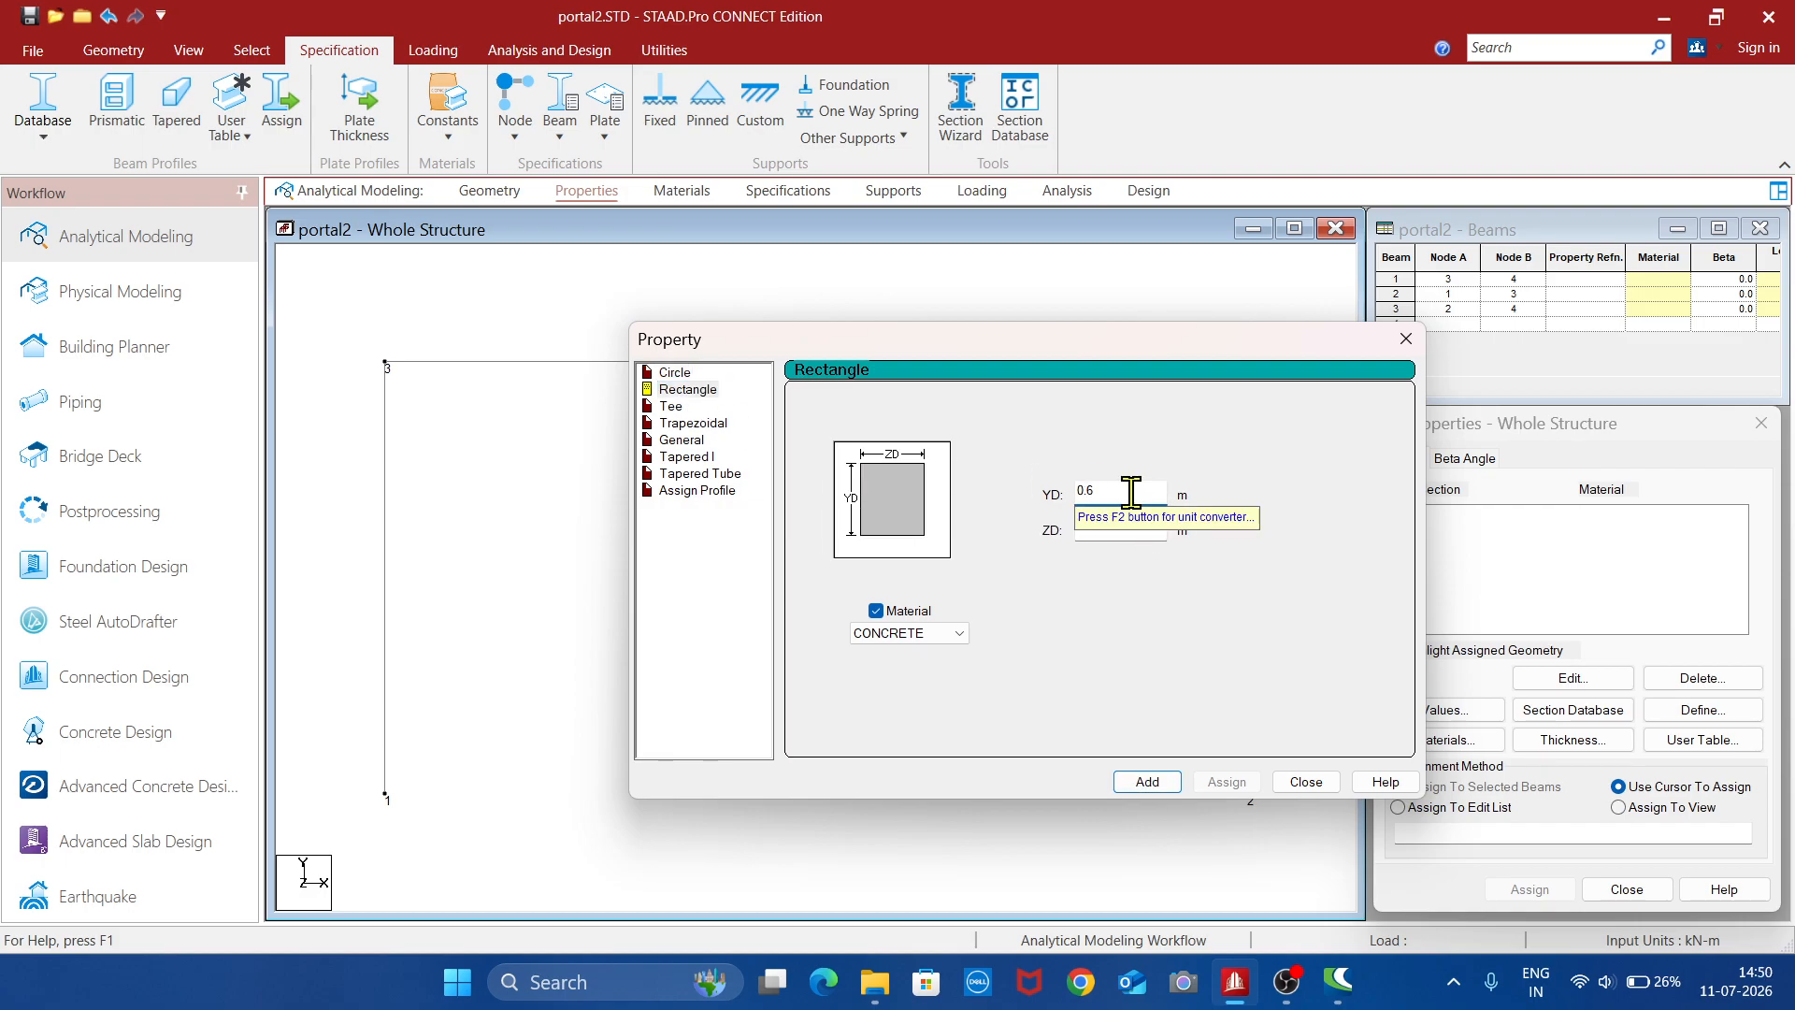
left_click(1134, 530)
type(".23")
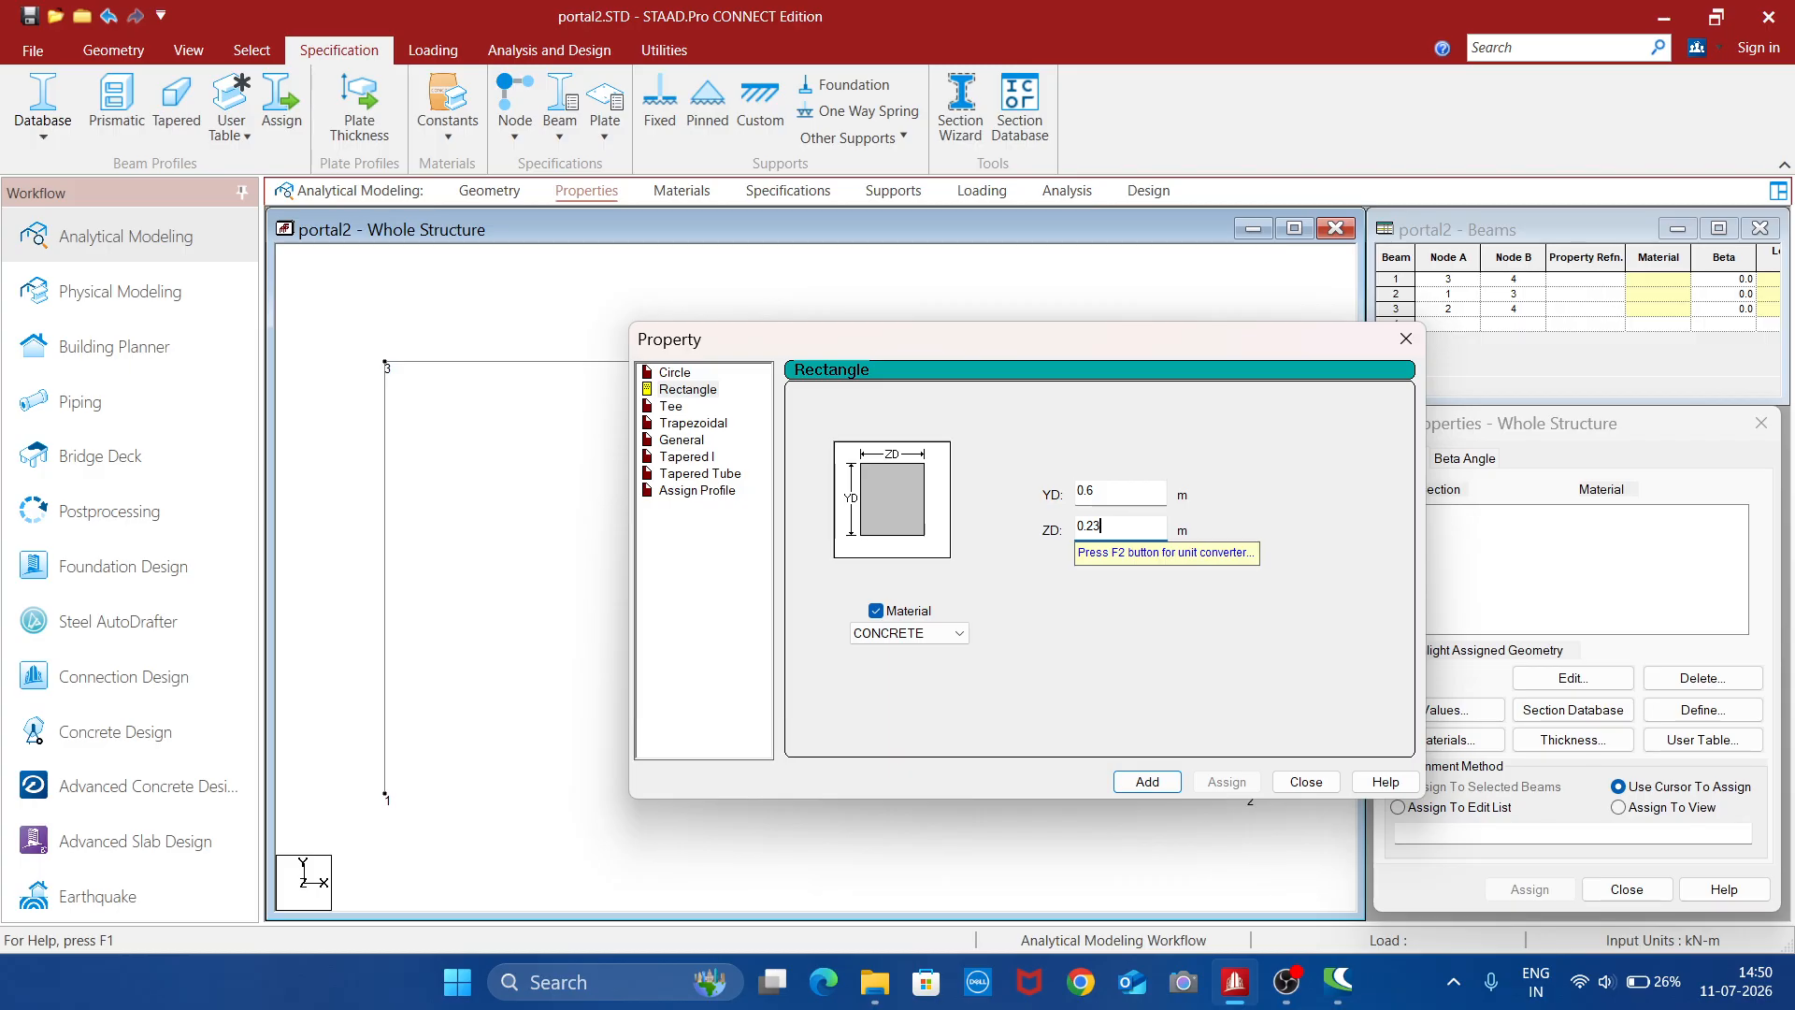
left_click(1148, 781)
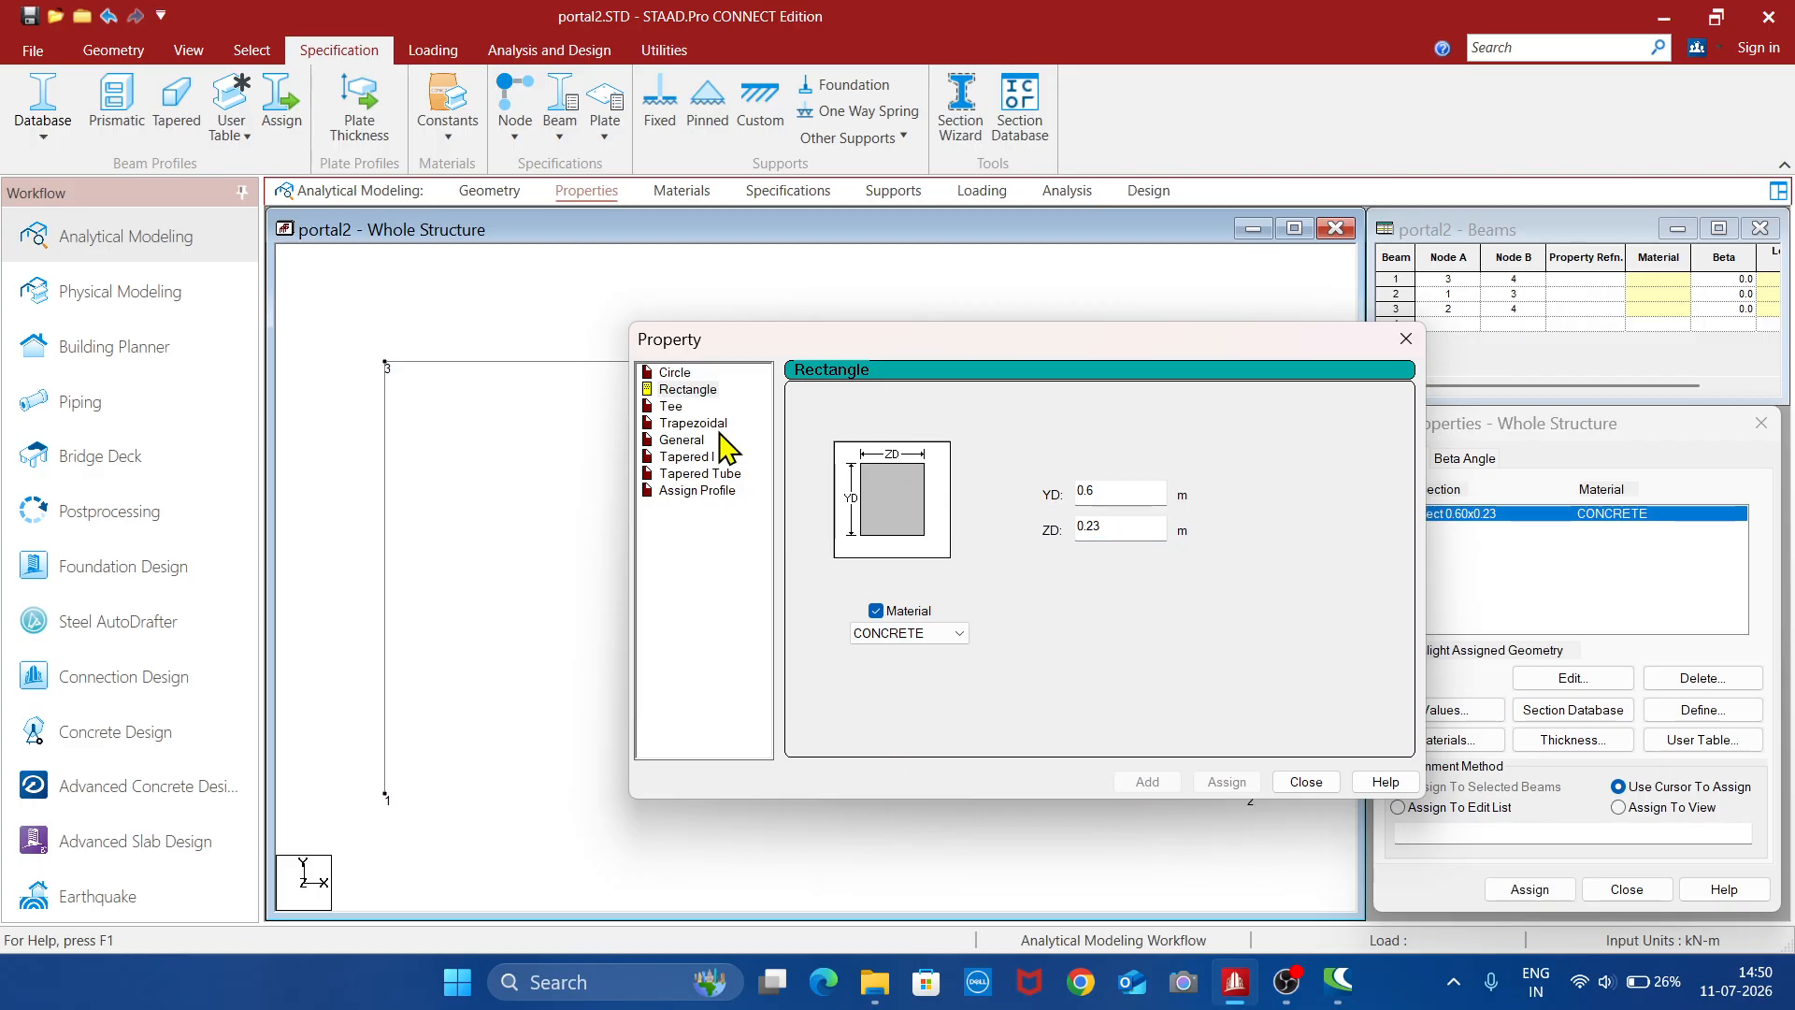
- Add a second rectangular concrete section with YD 0.38 m and ZD 0.23 m, and finish defining properties
left_click(1132, 489)
key("BackSpace")
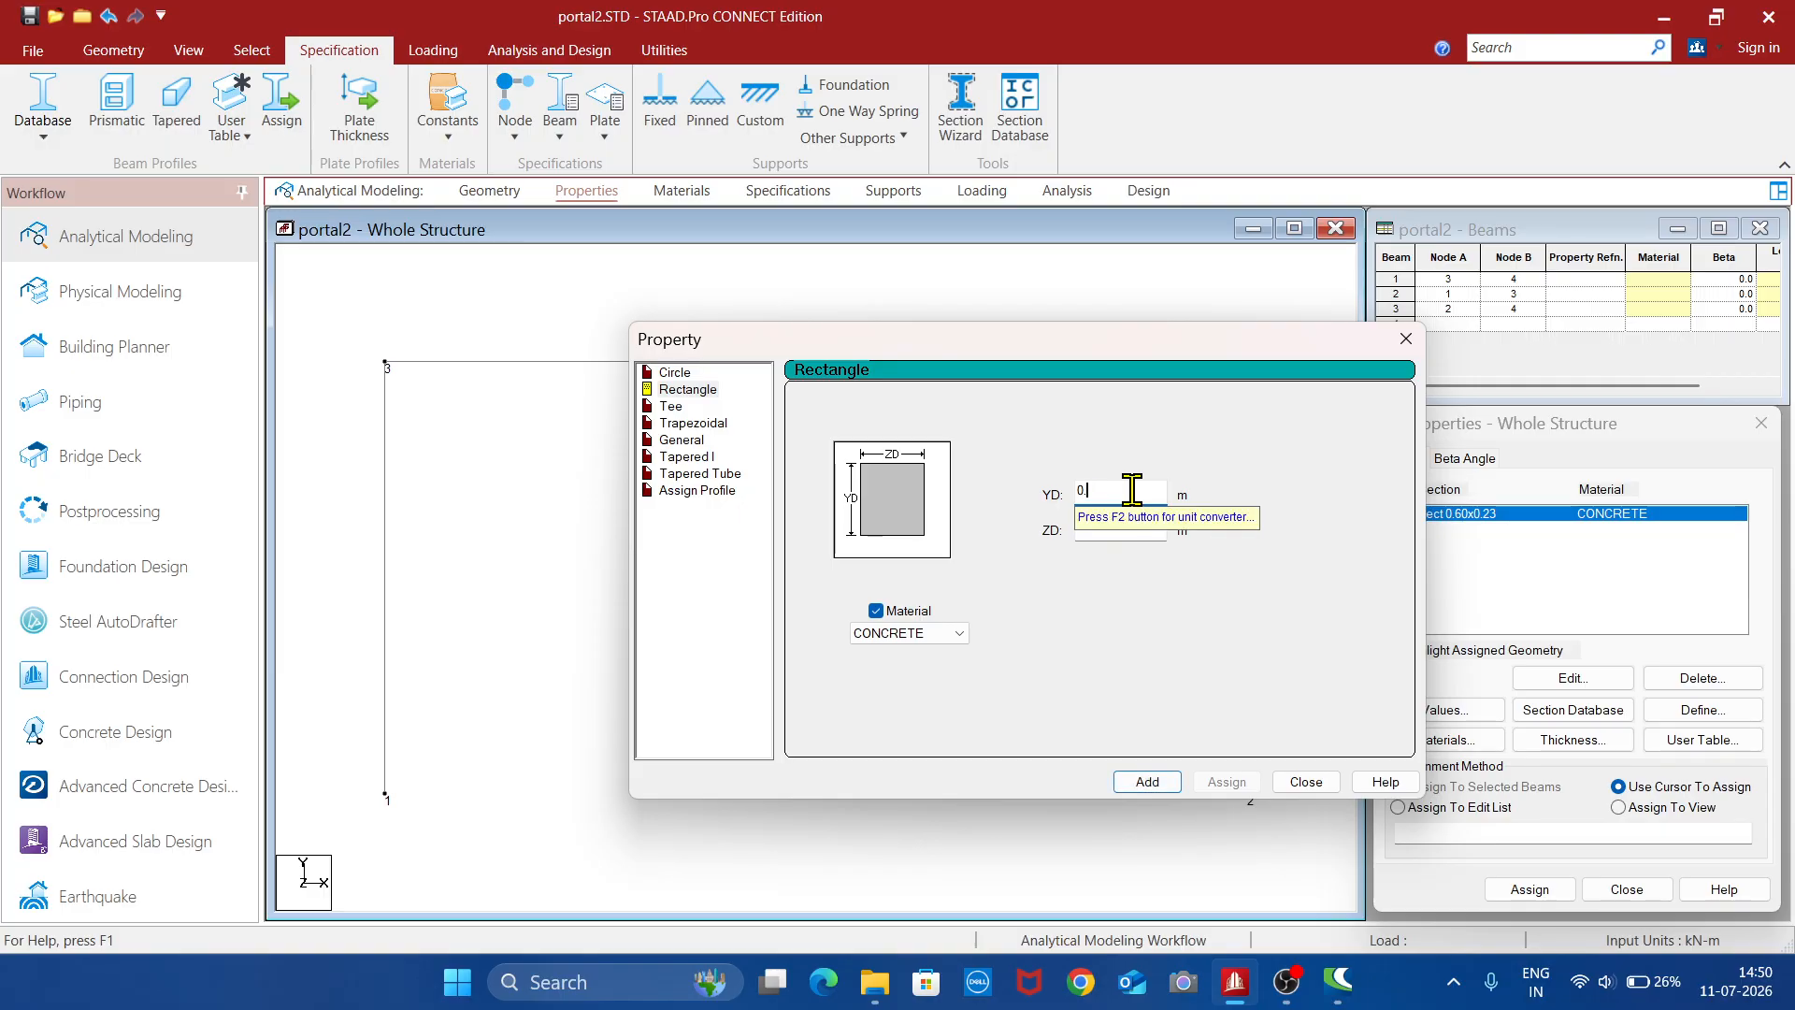
type("38")
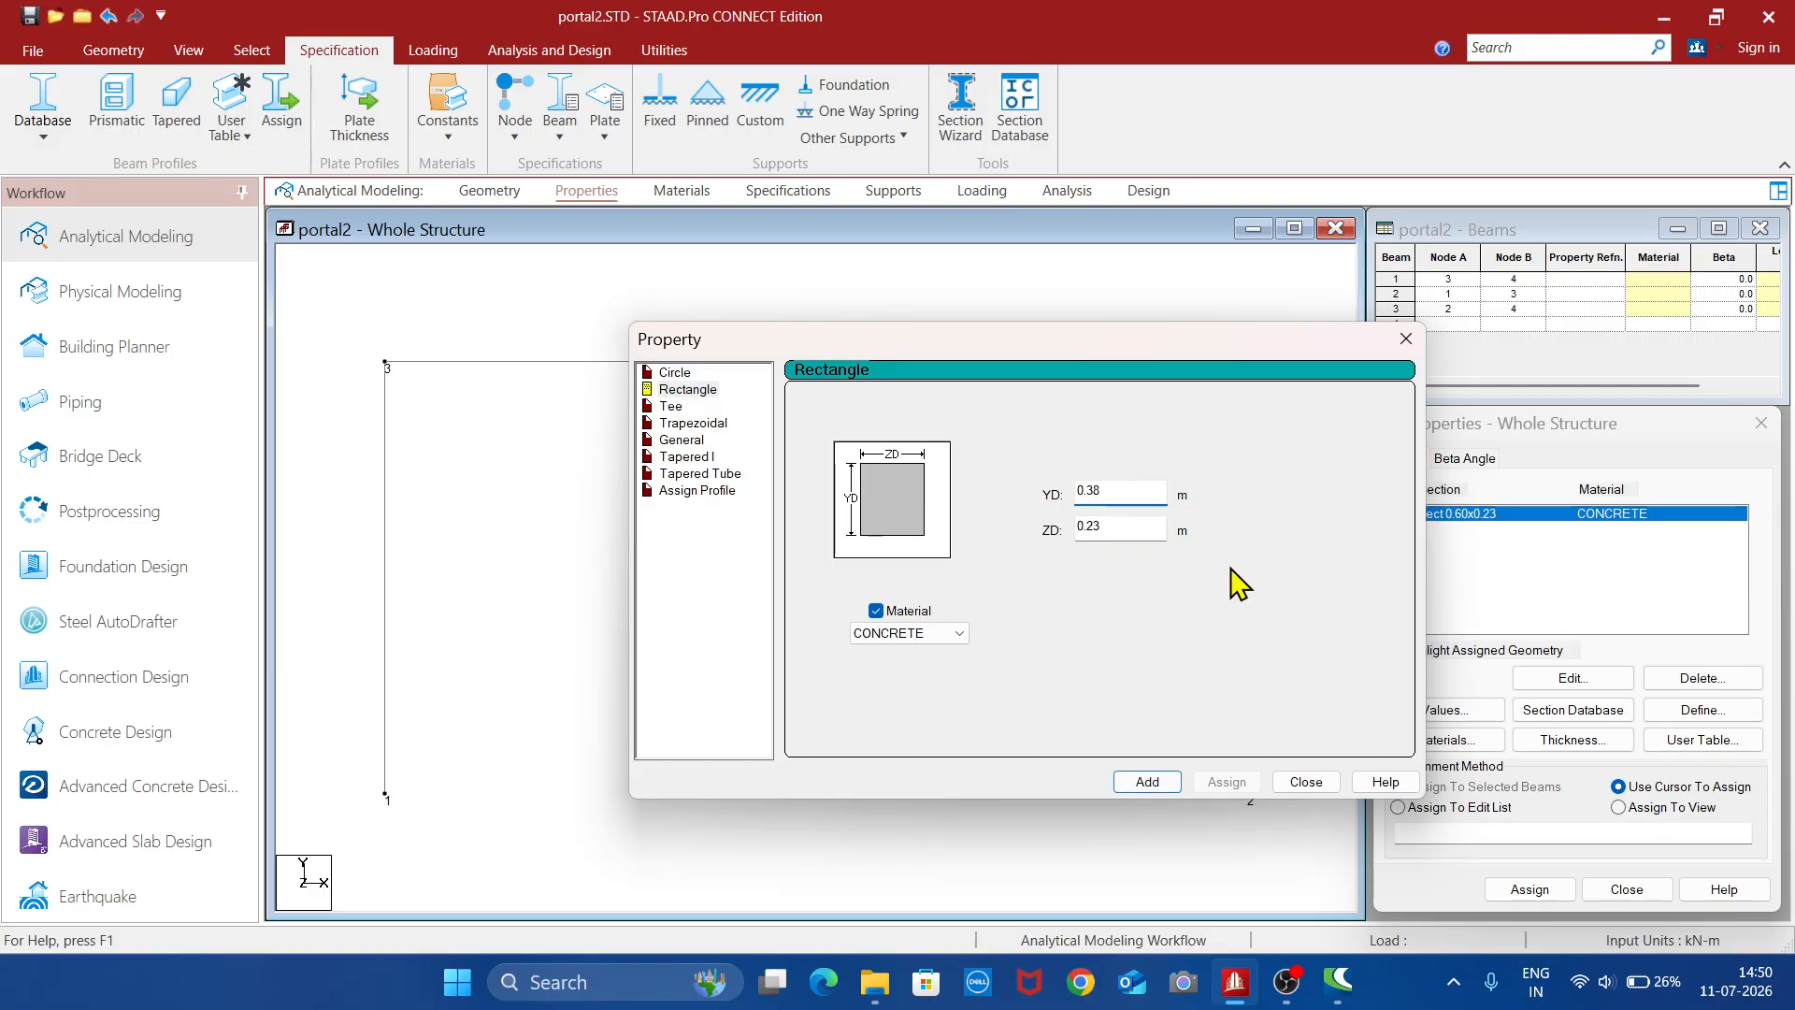
left_click(1148, 781)
left_click(1288, 778)
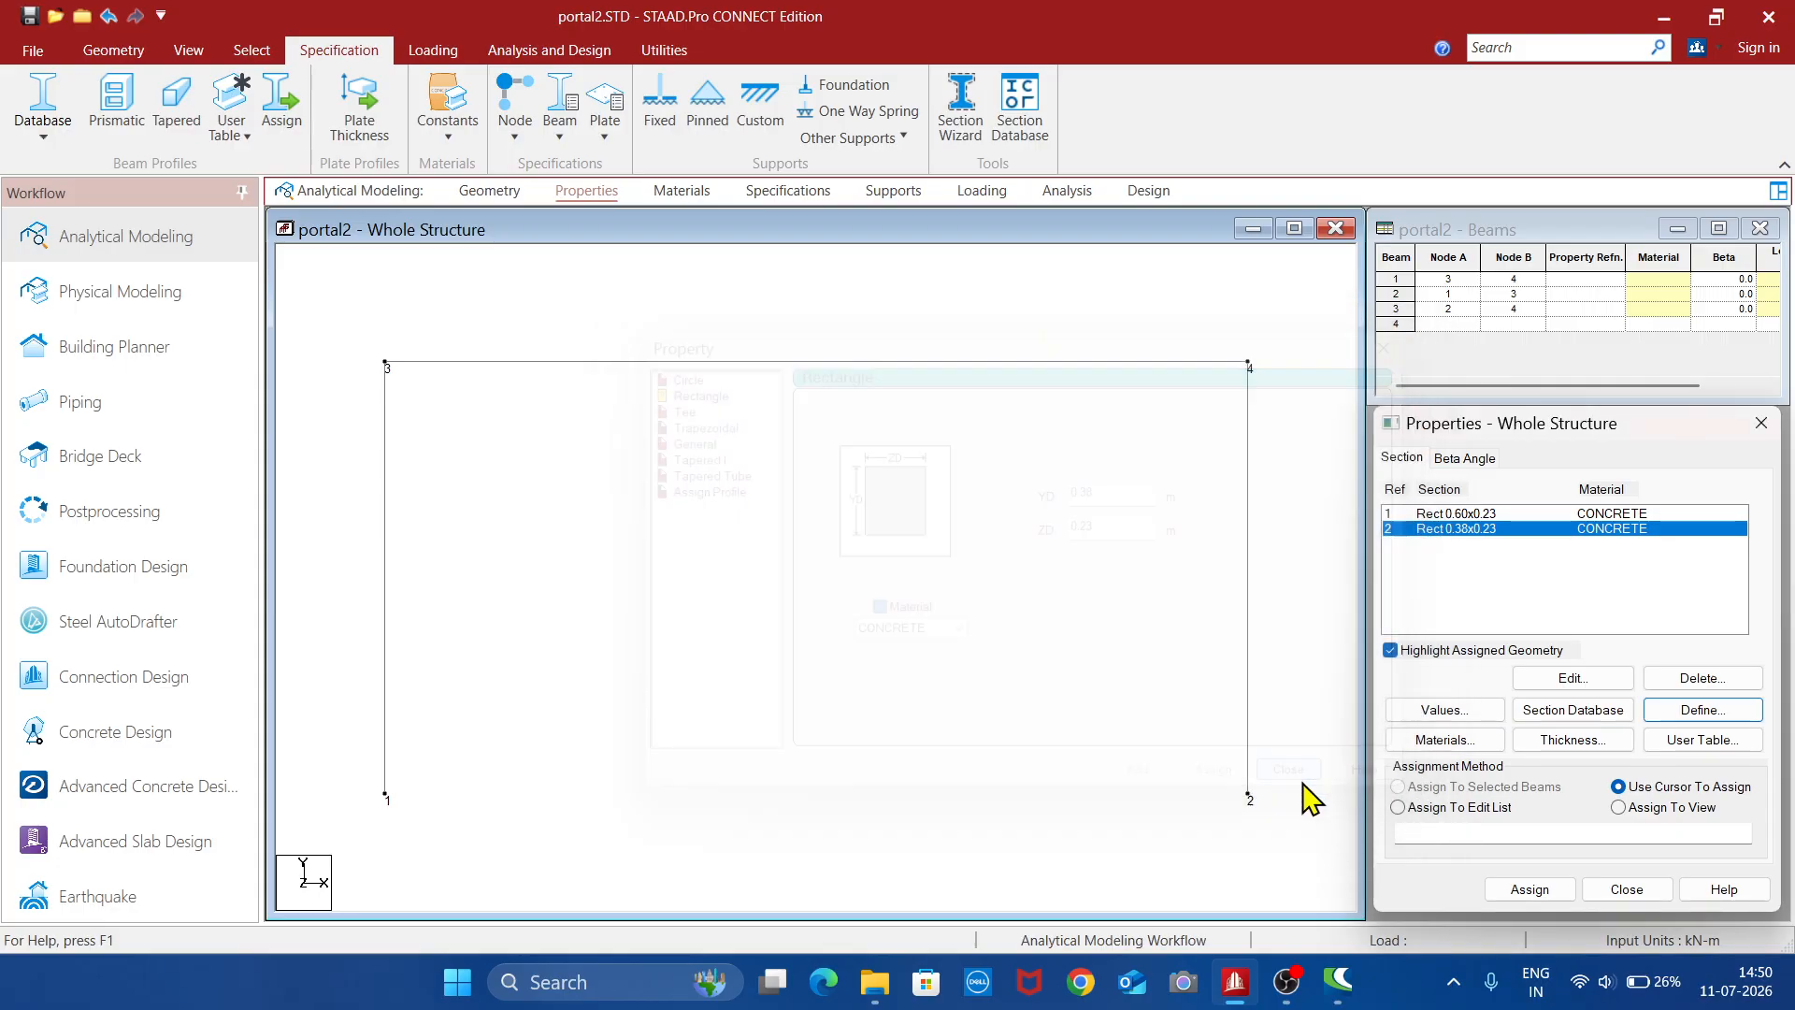
- Assign the Rect 0.60x0.23 section to the horizontal beam between nodes 3 and 4
left_click(1481, 515)
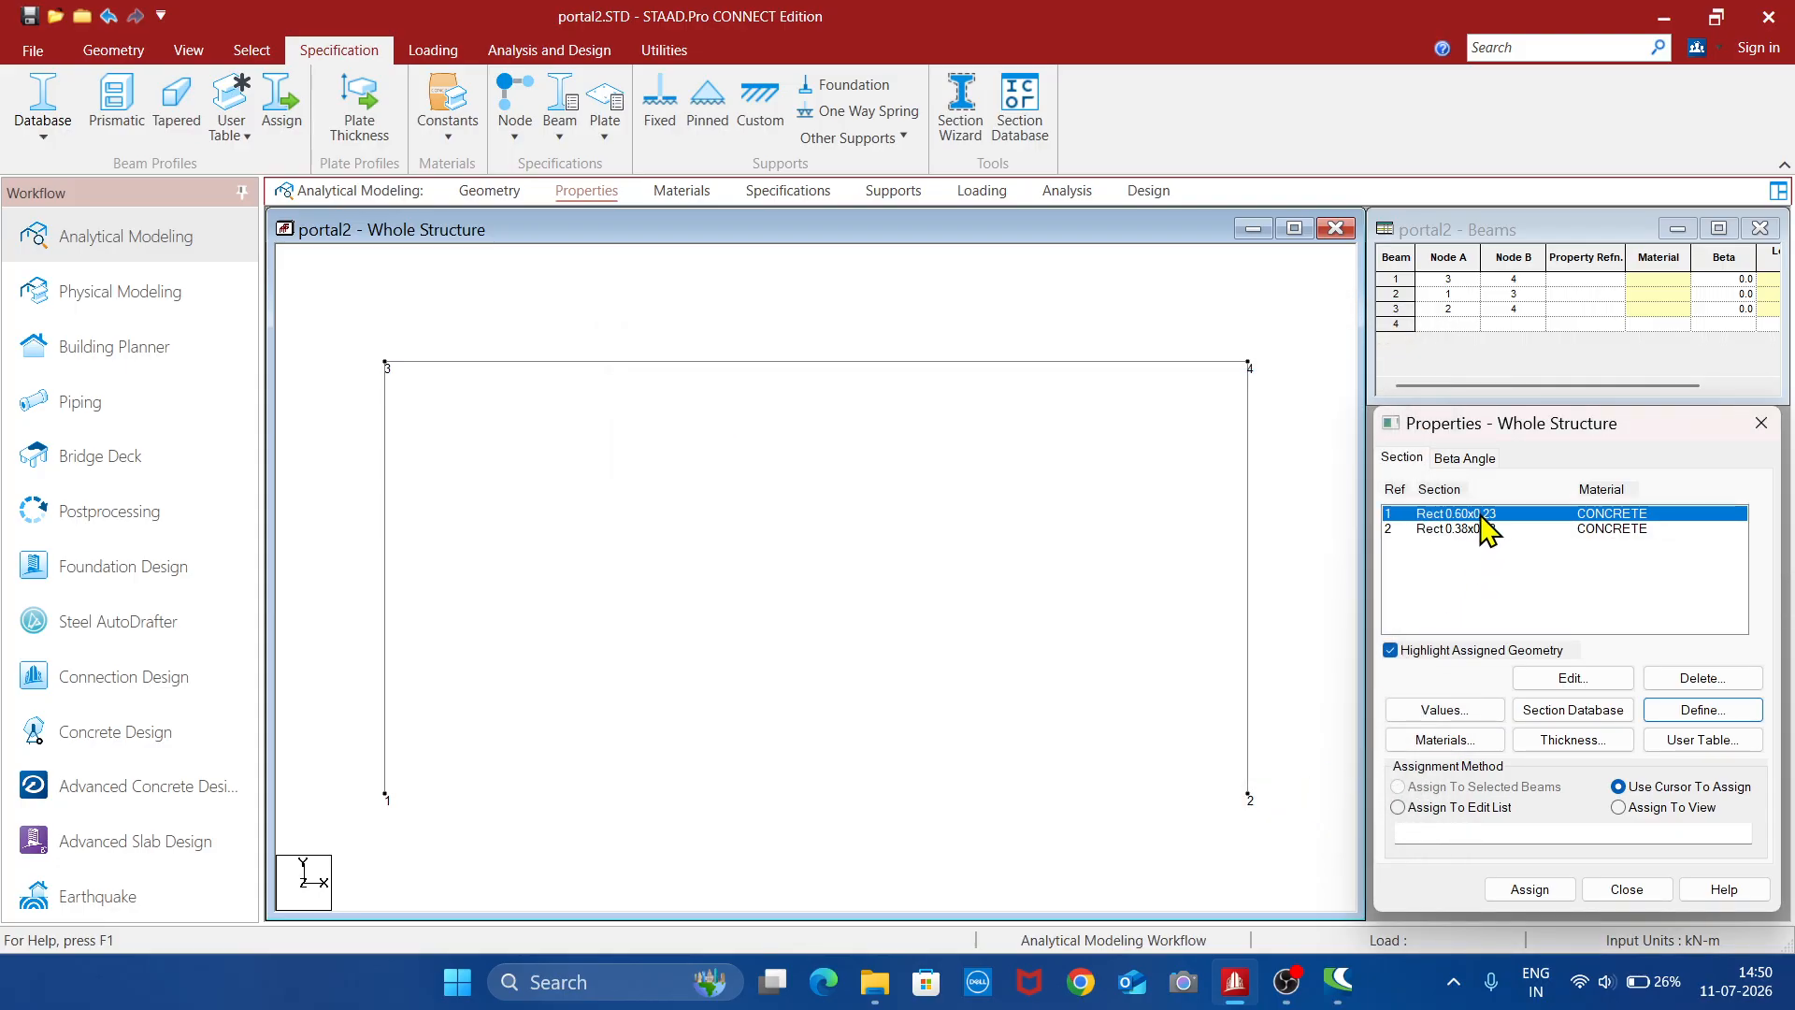
left_click(805, 363)
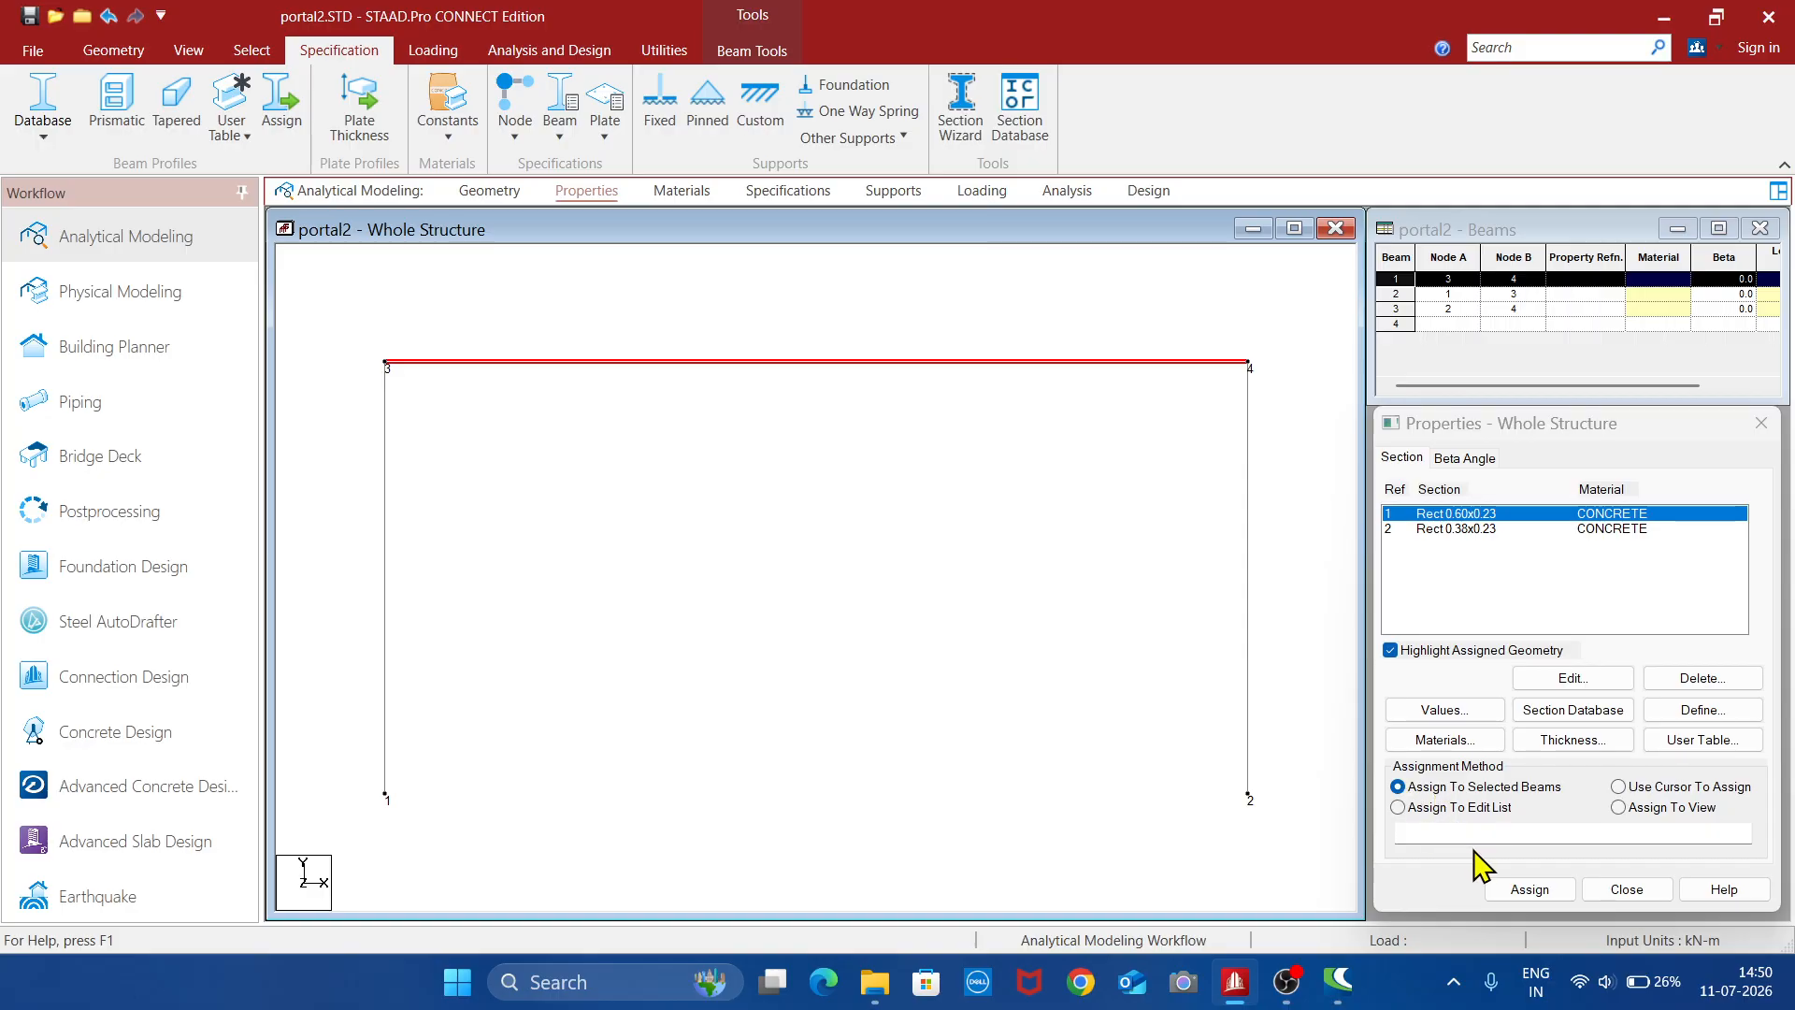
left_click(1530, 889)
left_click(1592, 742)
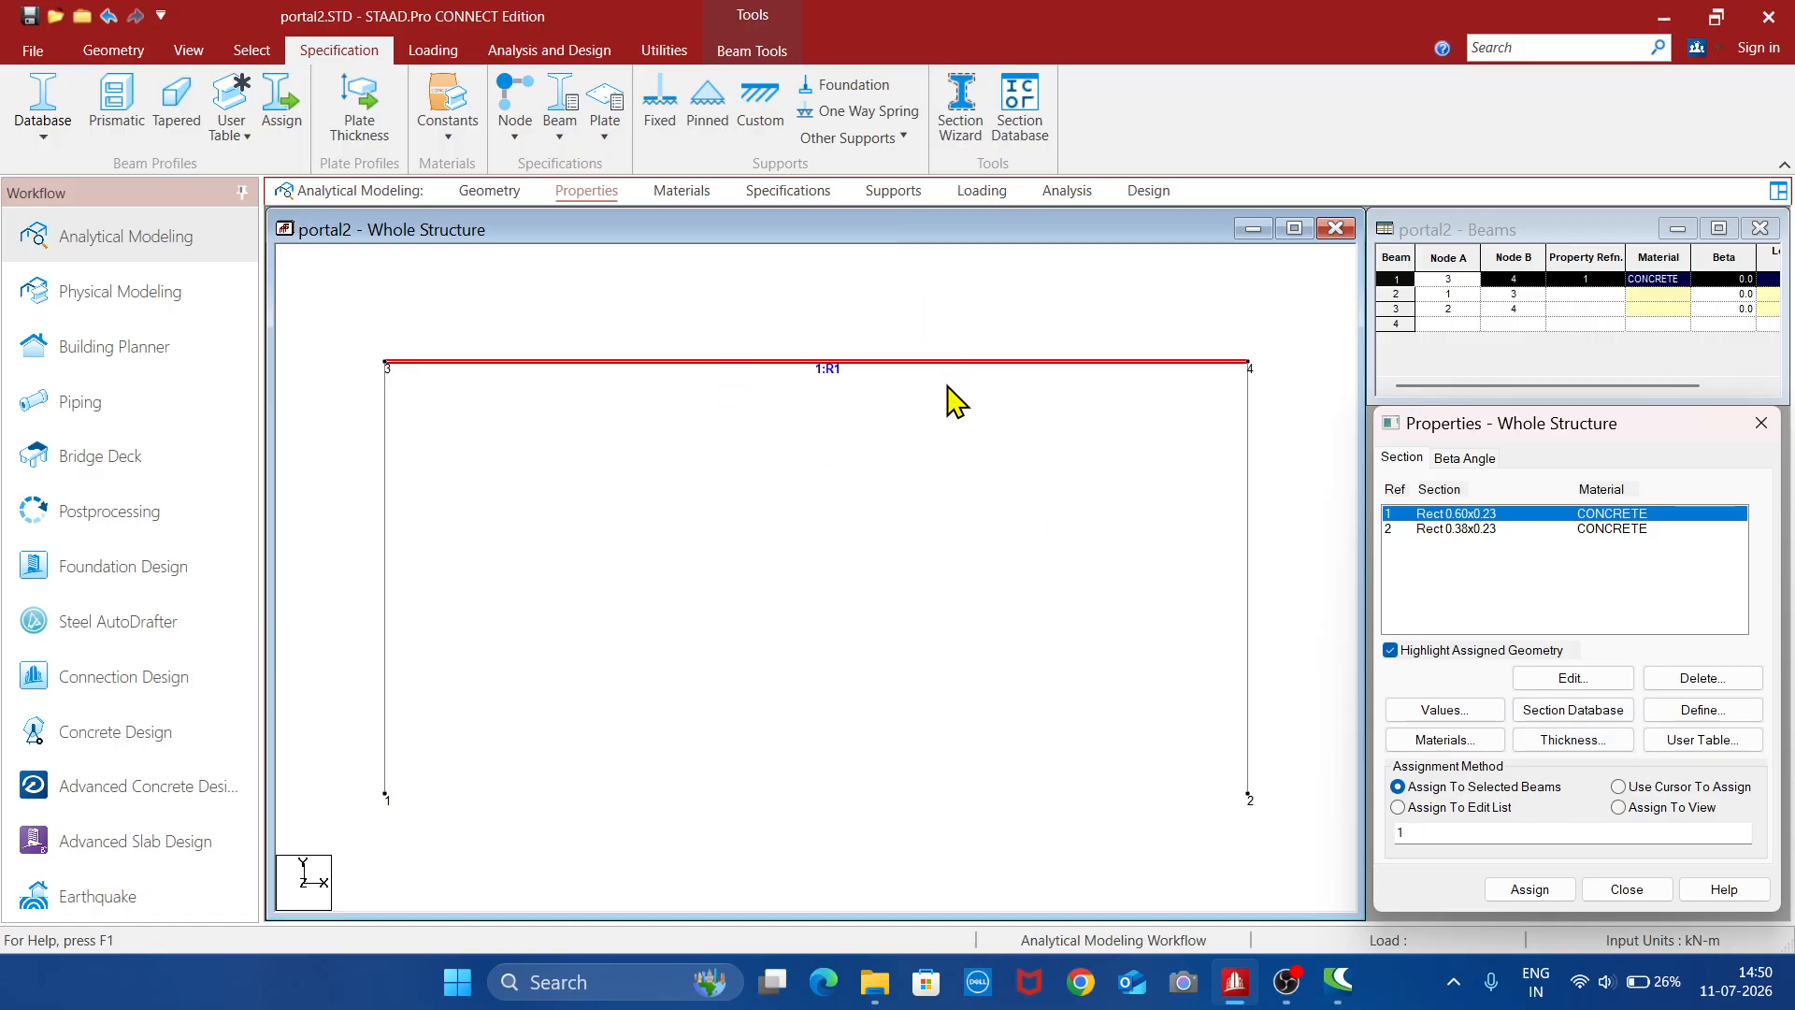
- Assign the Rect 0.38x0.23 section to both columns of the frame and clear the selection
left_click(1472, 530)
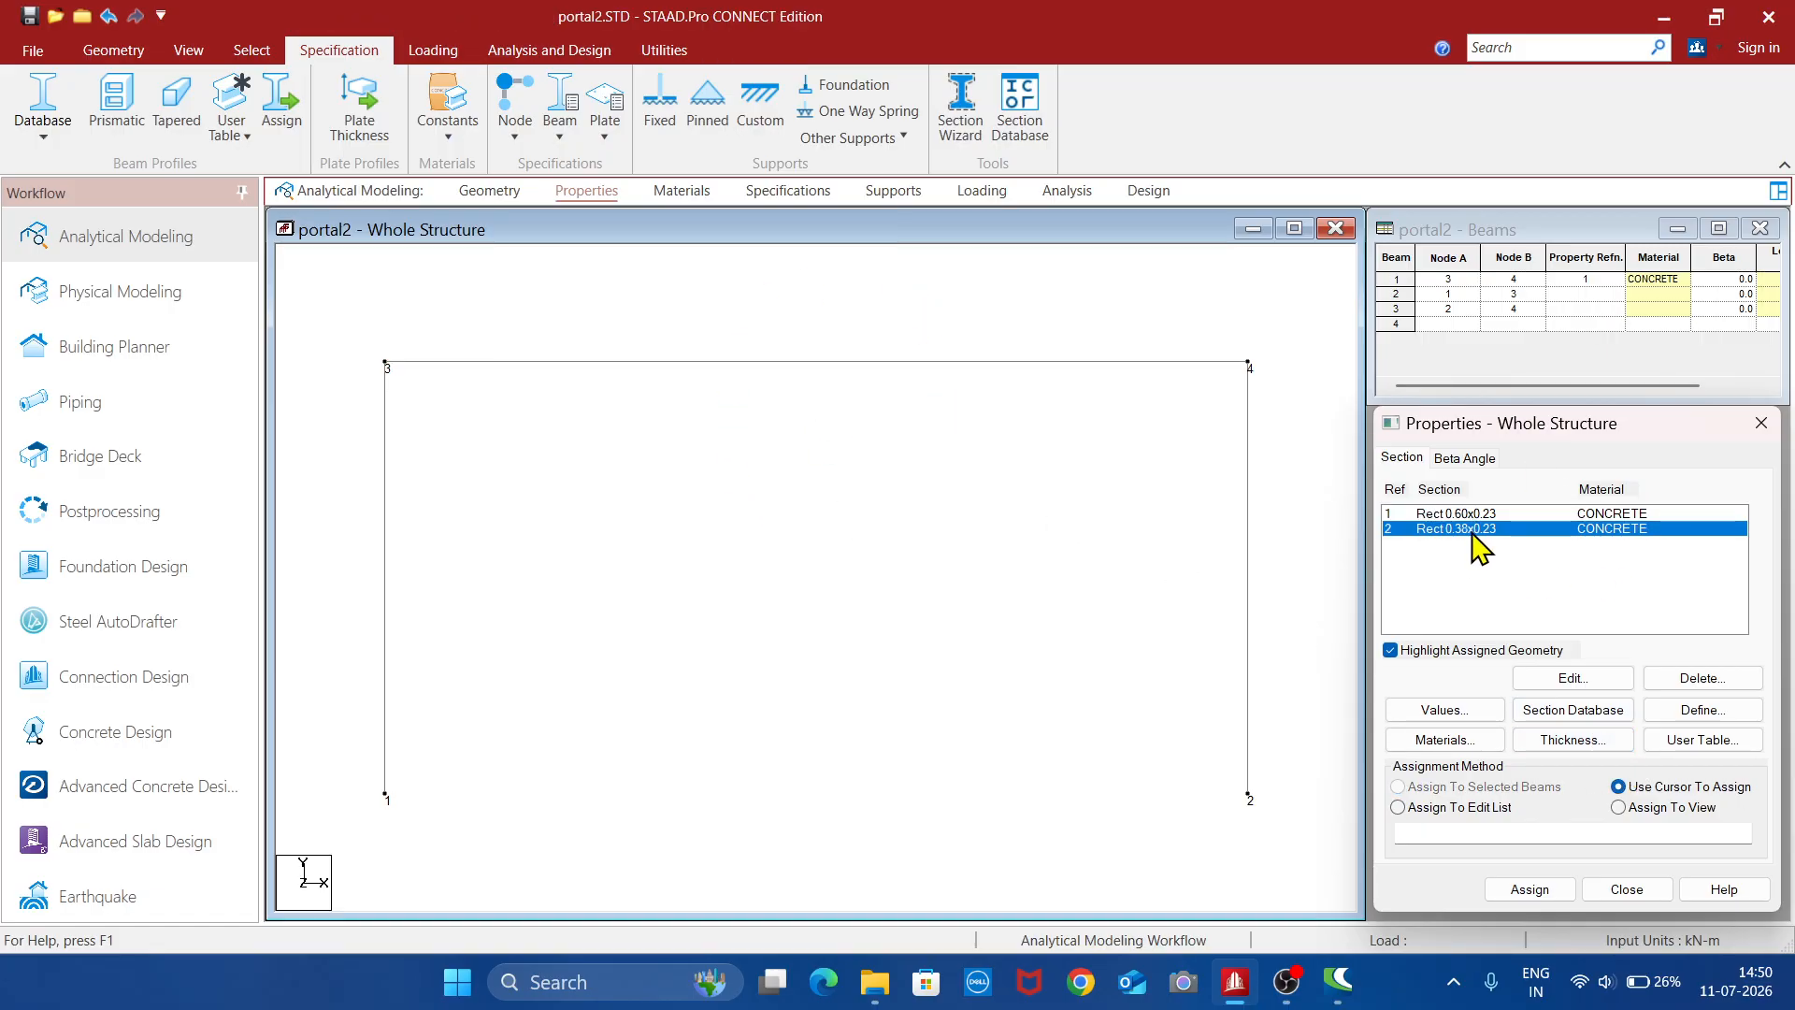
left_click(386, 720)
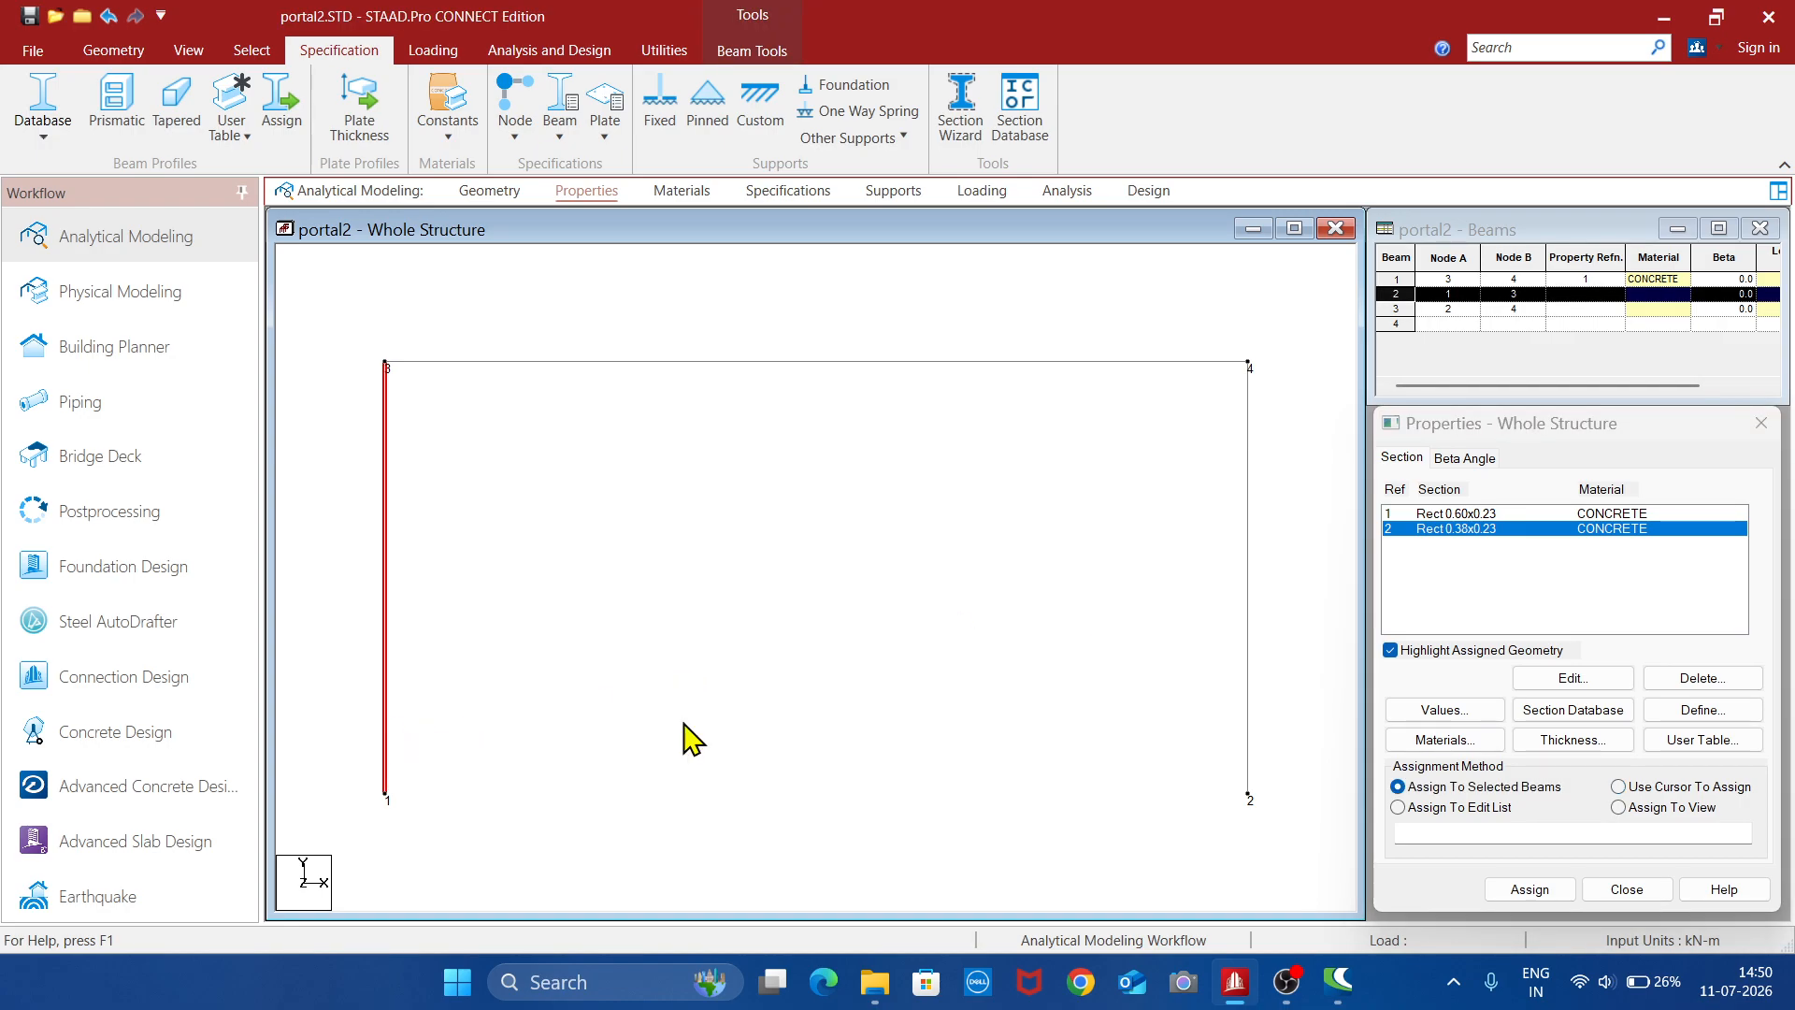
left_click(1250, 687, "ctrl")
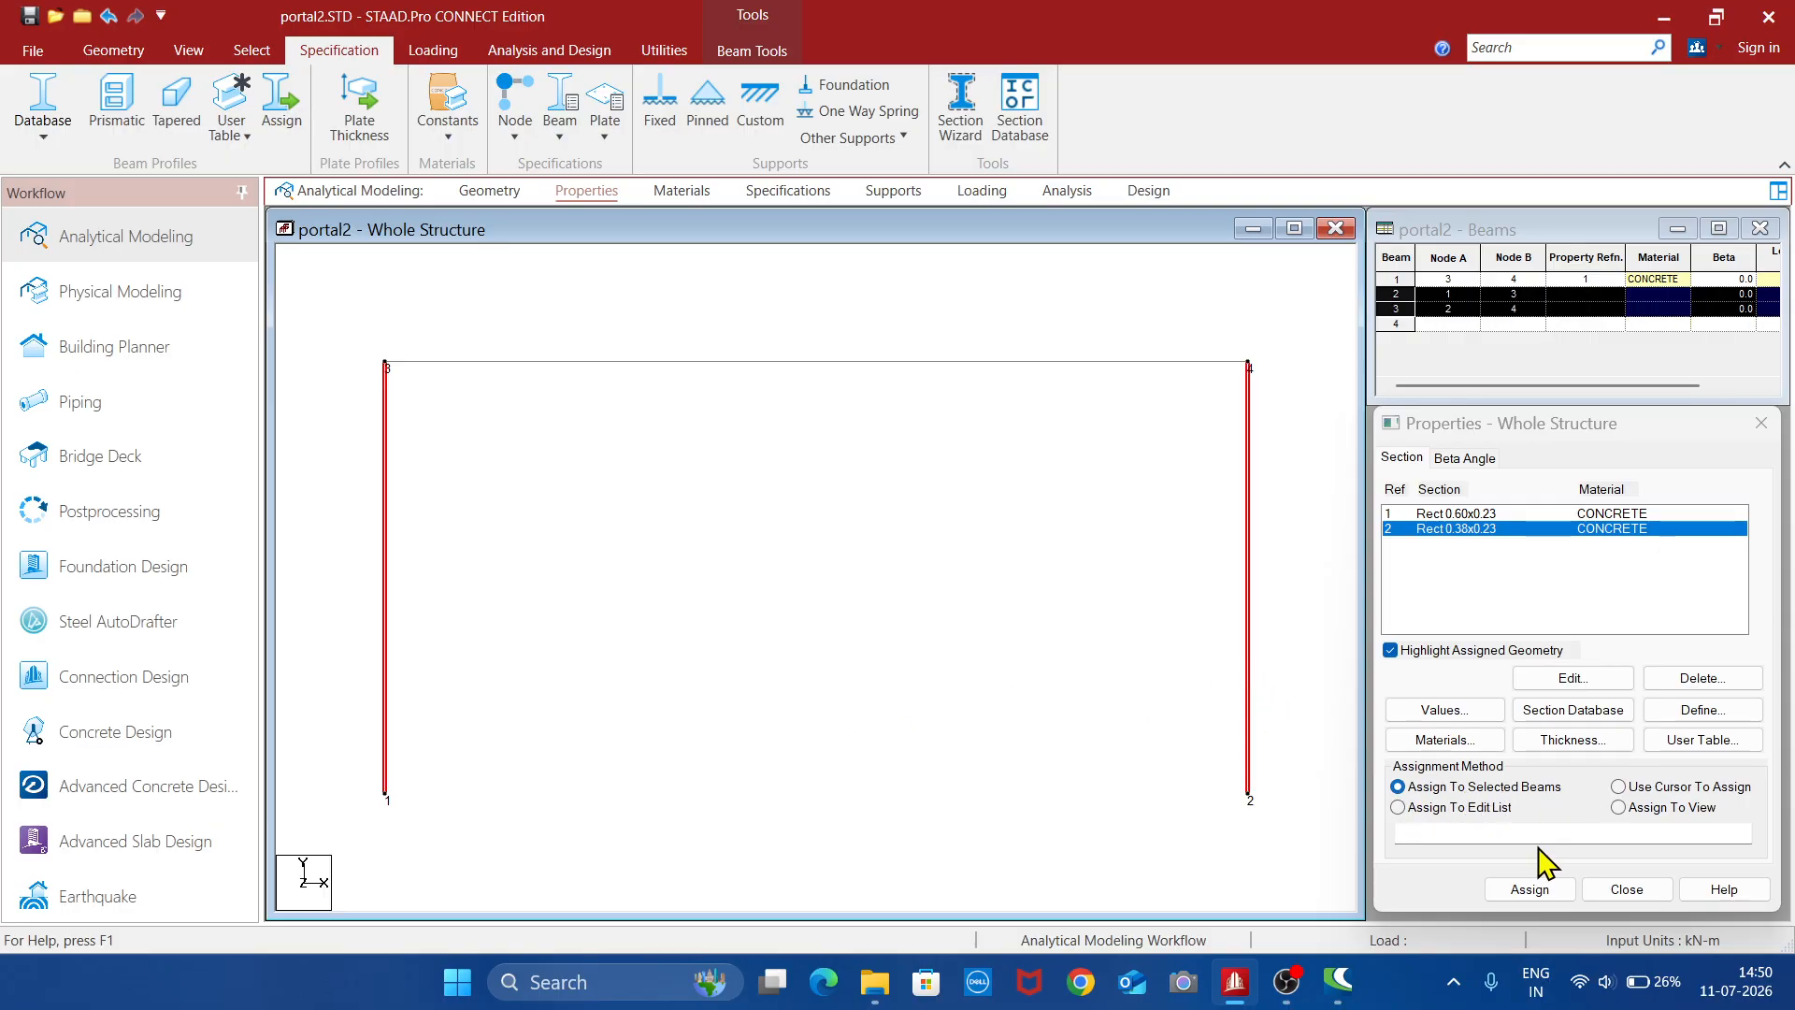
left_click(1530, 889)
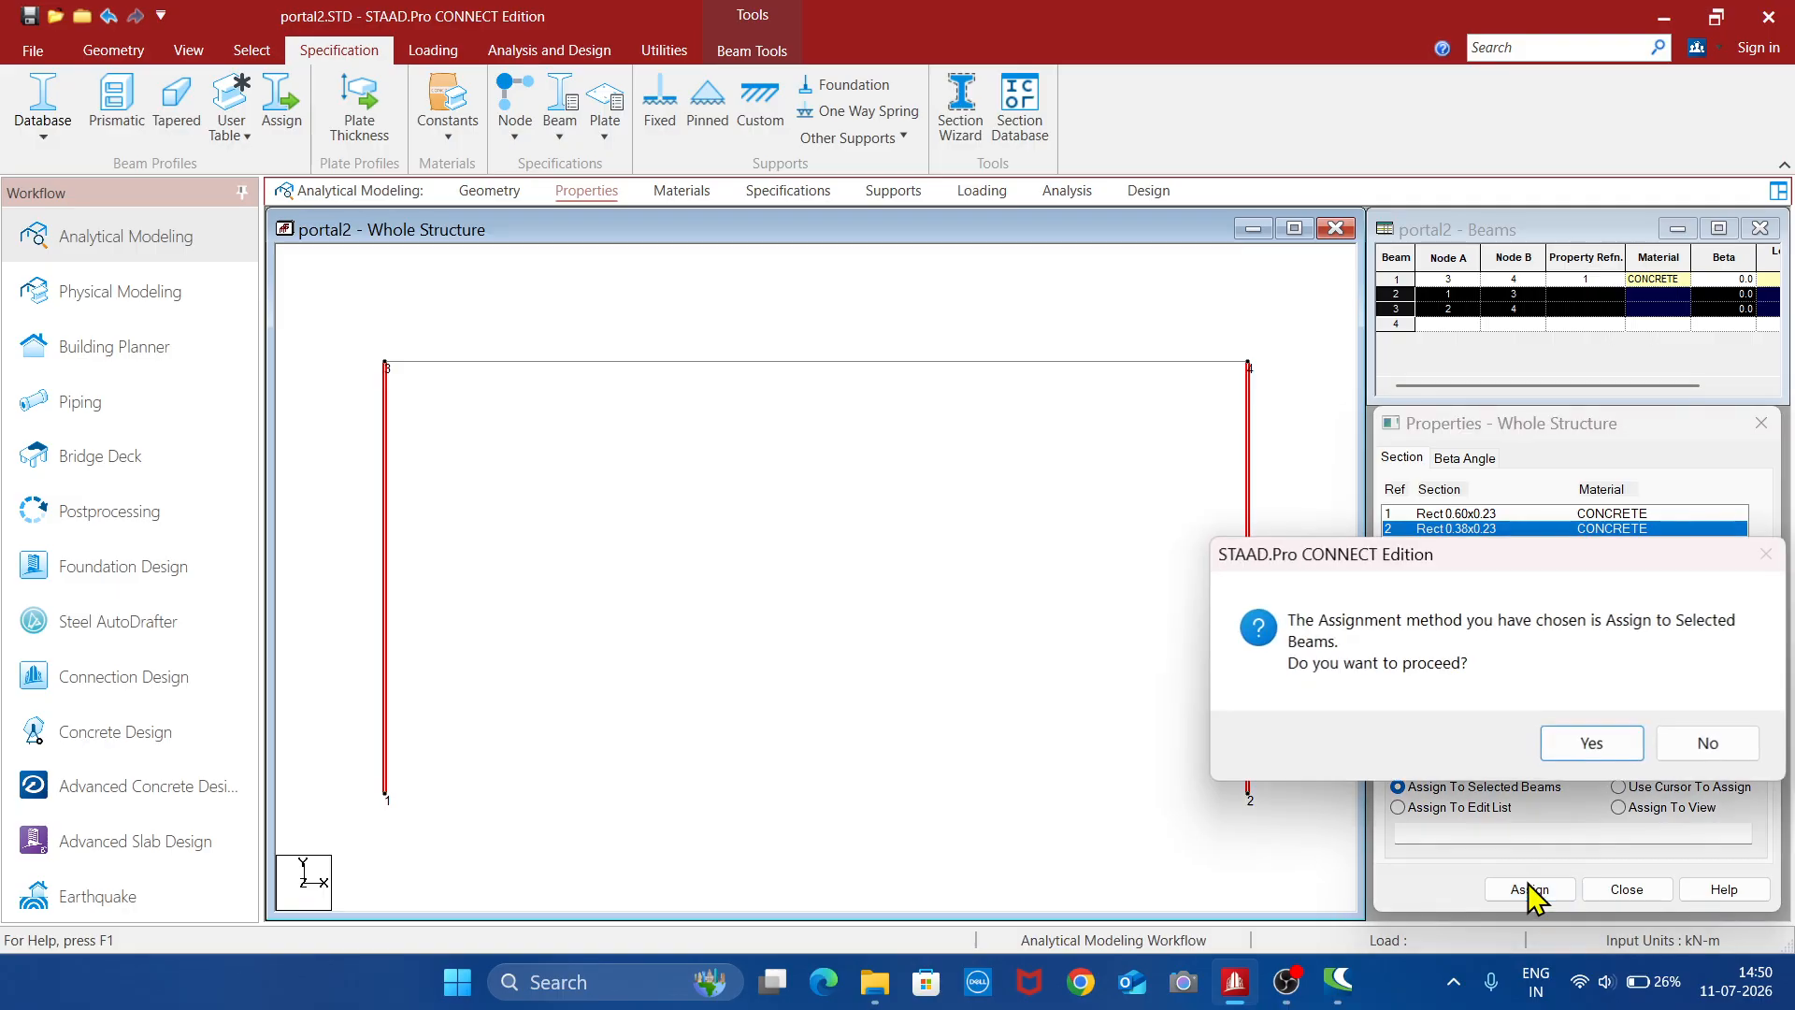
left_click(1589, 741)
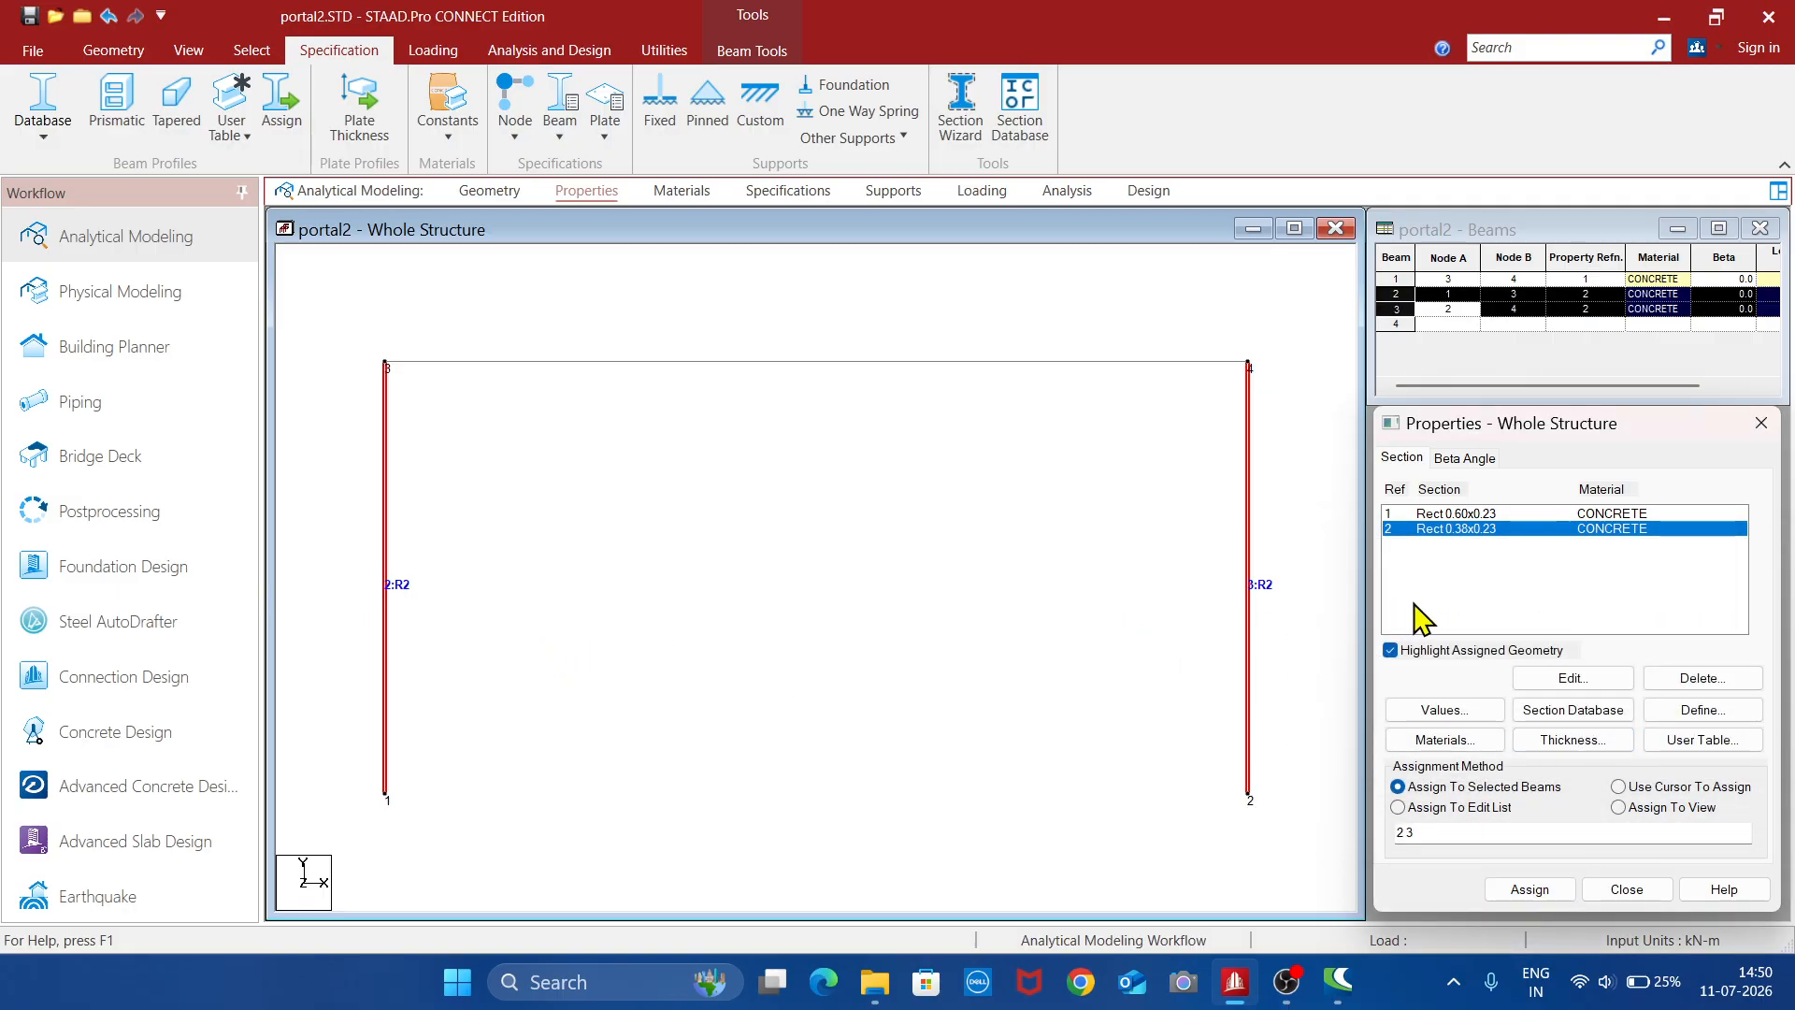
left_click(1077, 621)
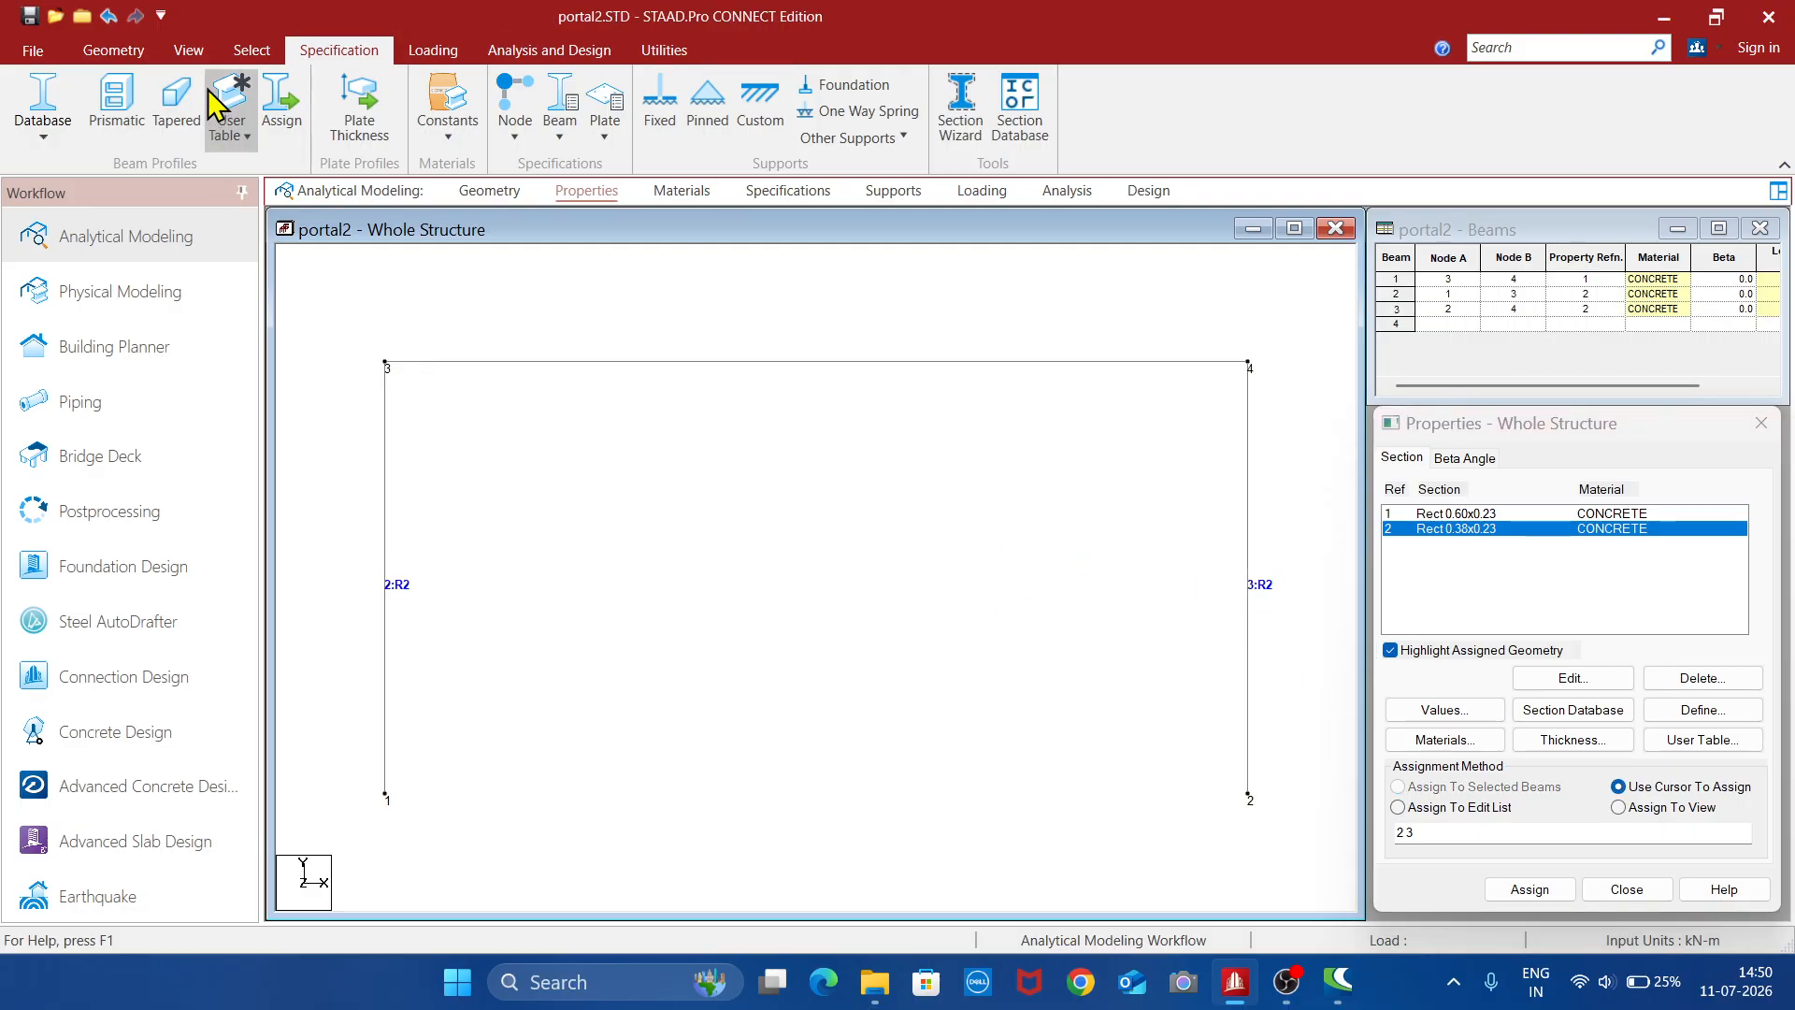
- Open the 3D rendering of the frame, inspect the beam and column orientation from several angles, and close it
left_click(188, 49)
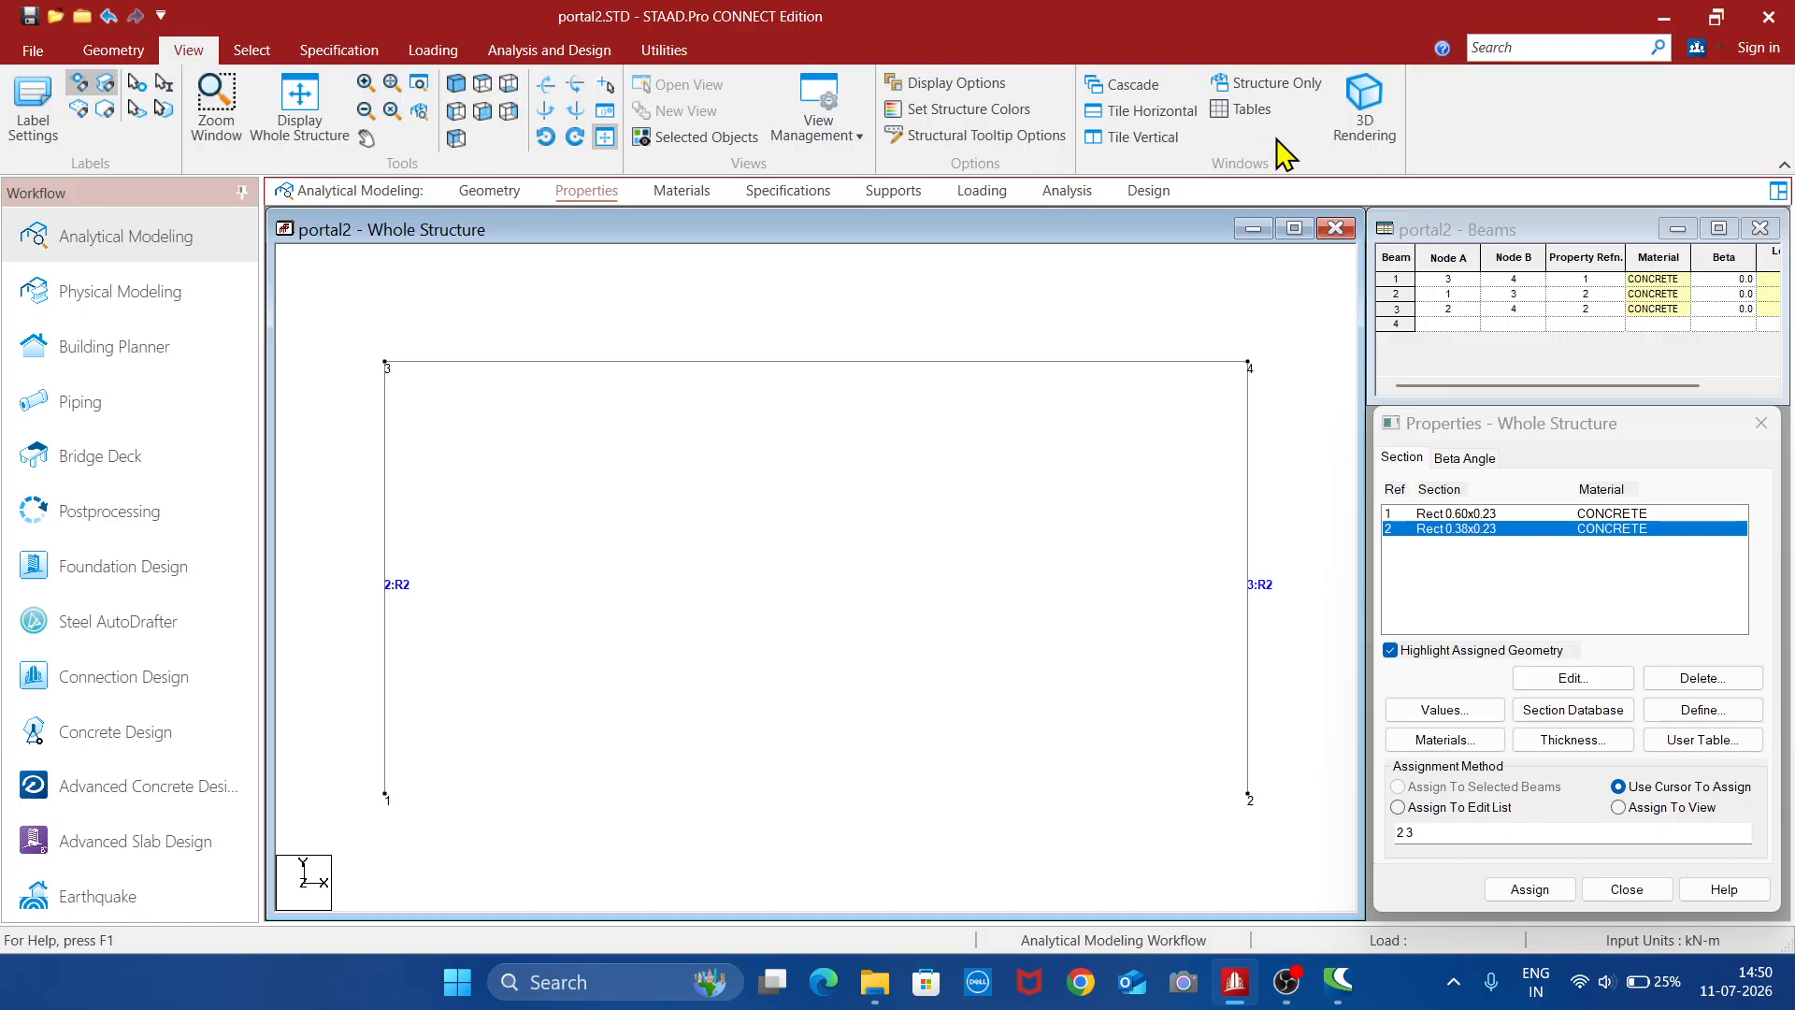
left_click(1364, 105)
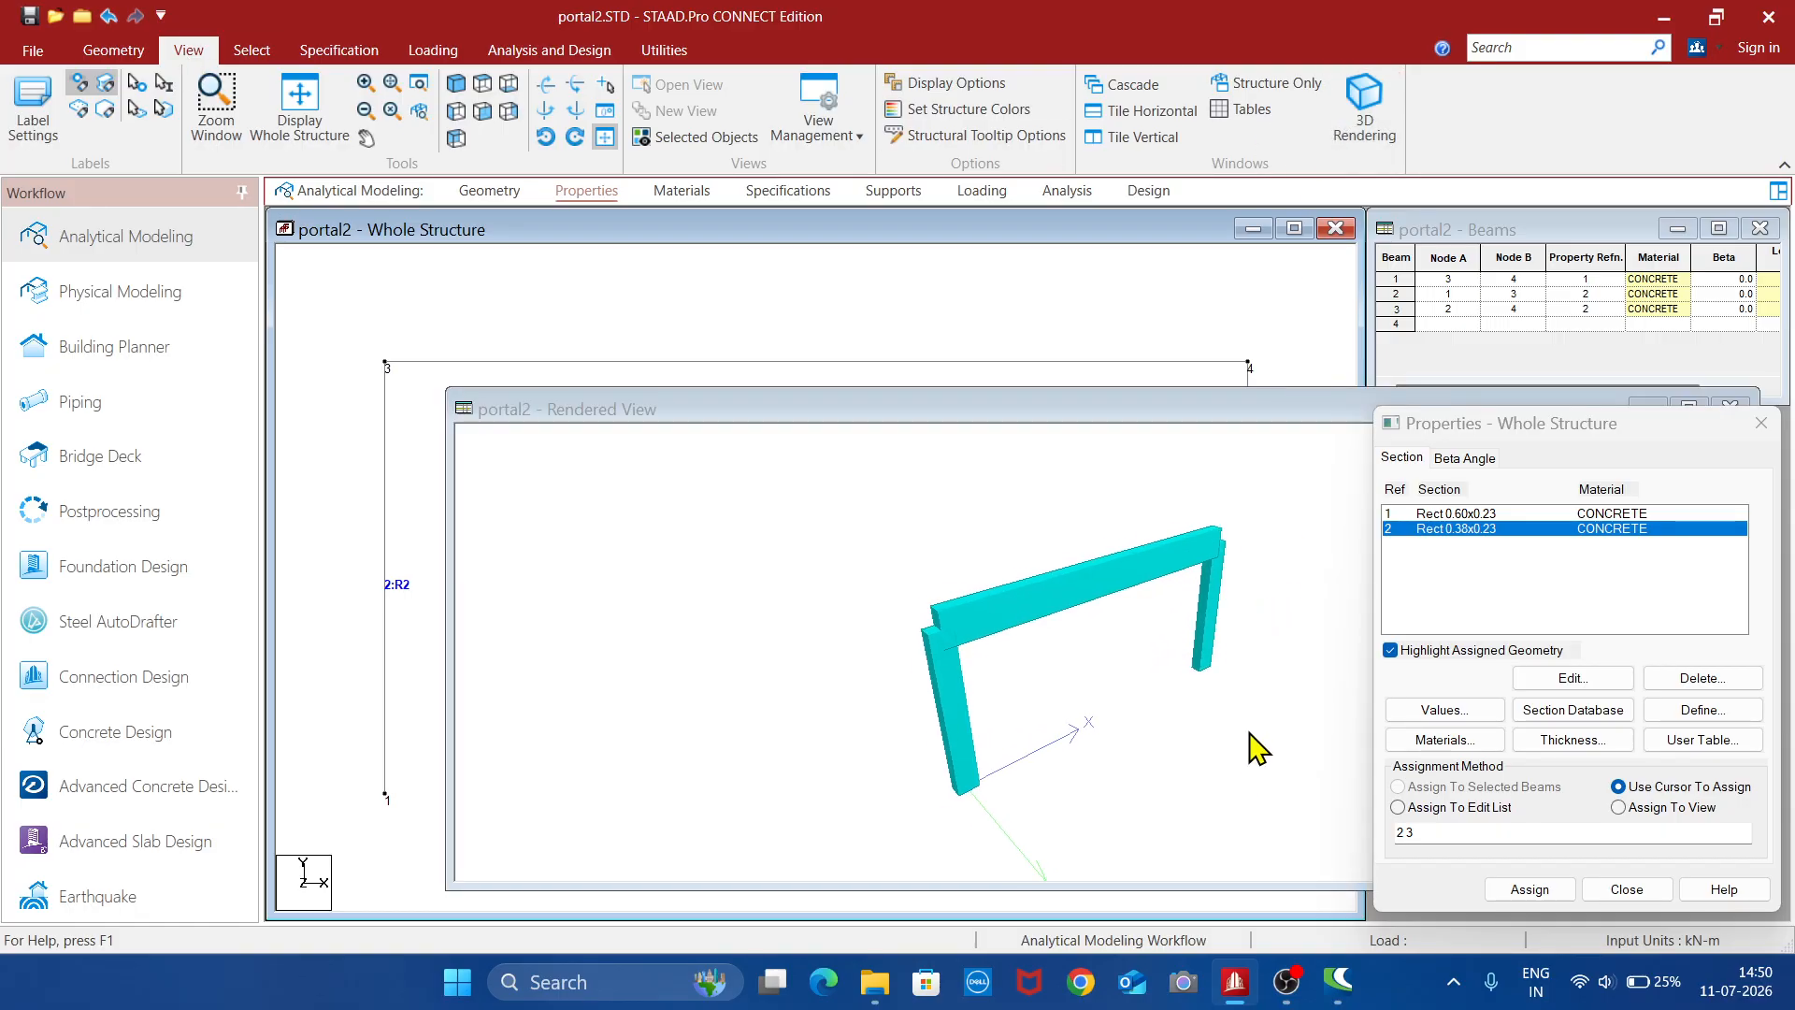
left_click_drag(1257, 748, 1238, 681)
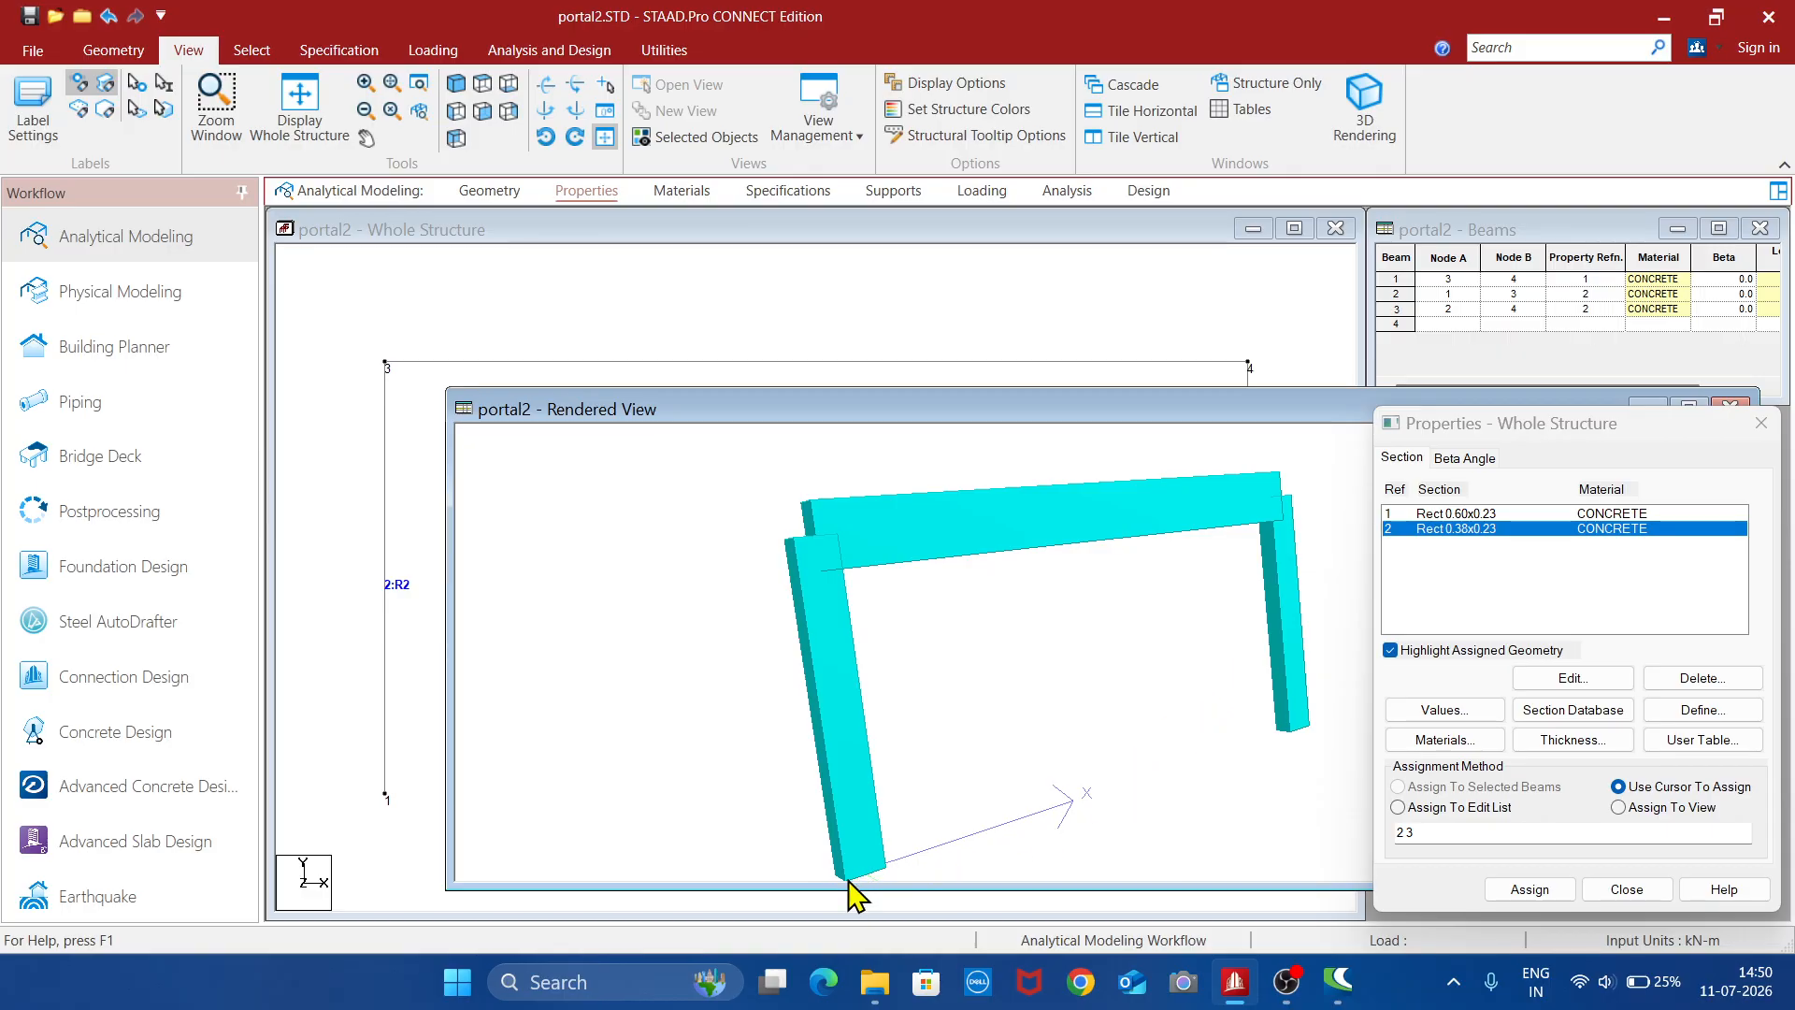
left_click_drag(1318, 739, 1057, 752)
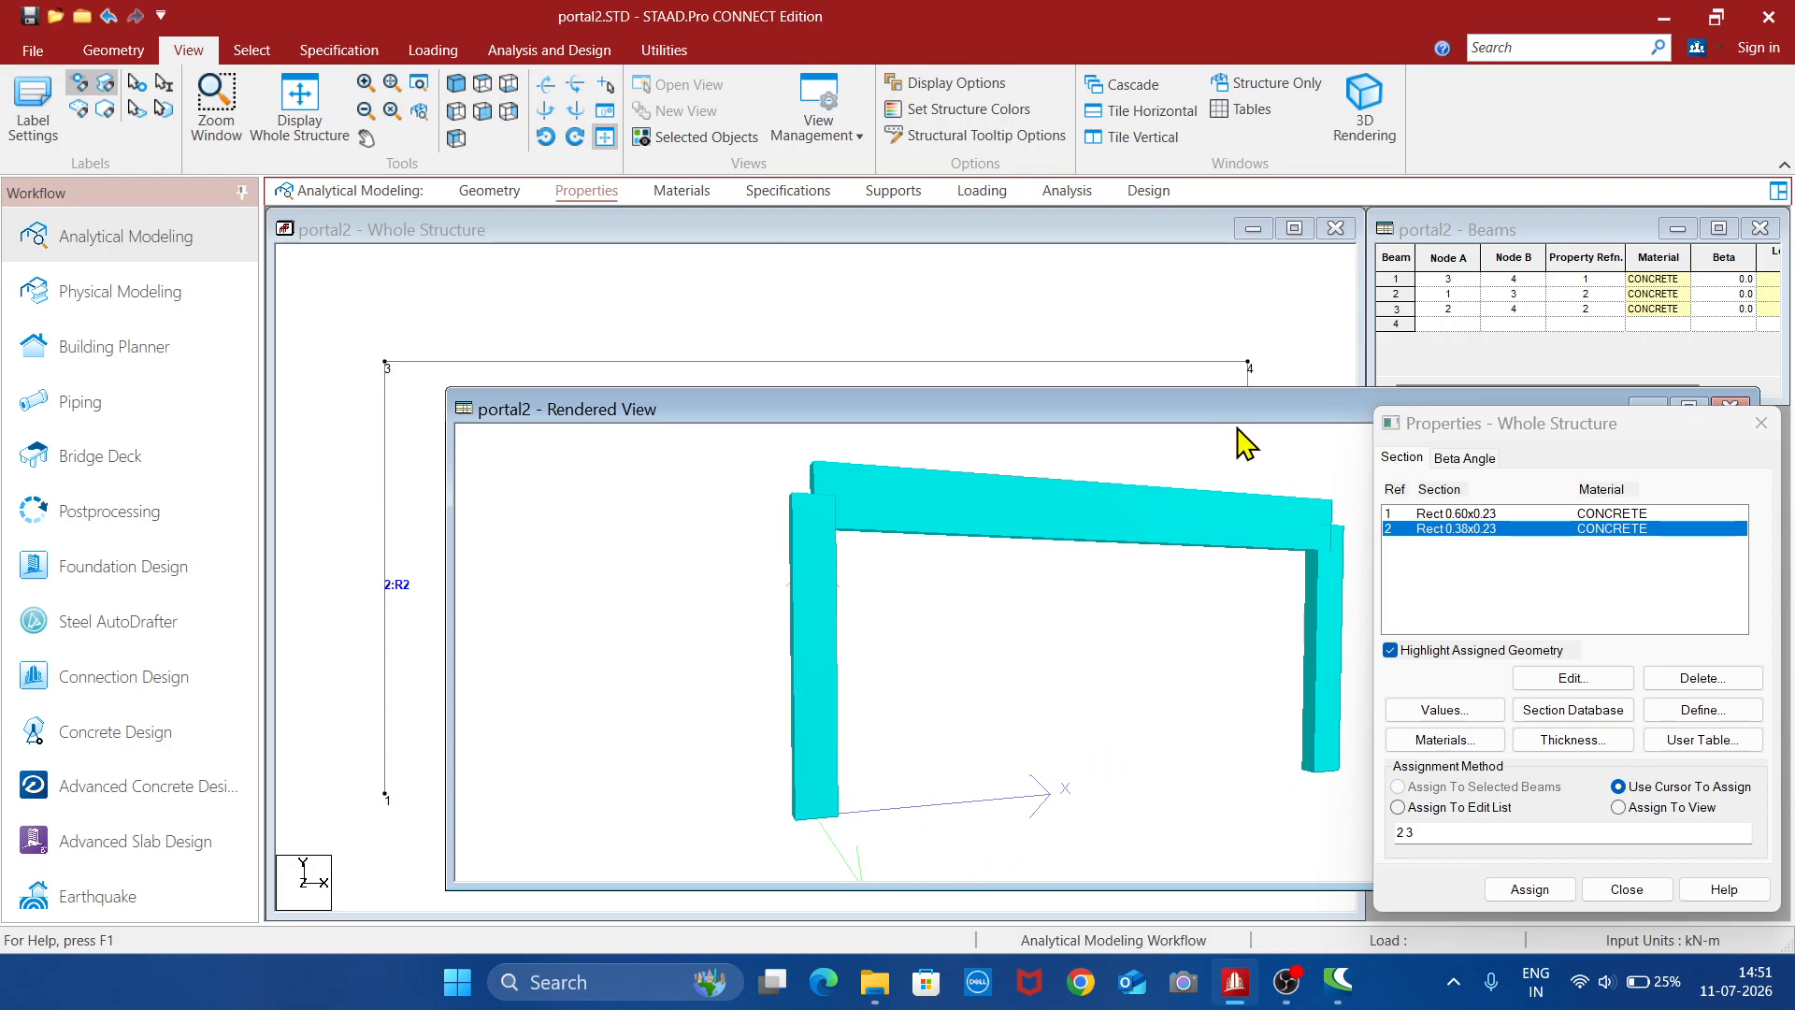
left_click_drag(1250, 414, 1126, 373)
left_click(1465, 363)
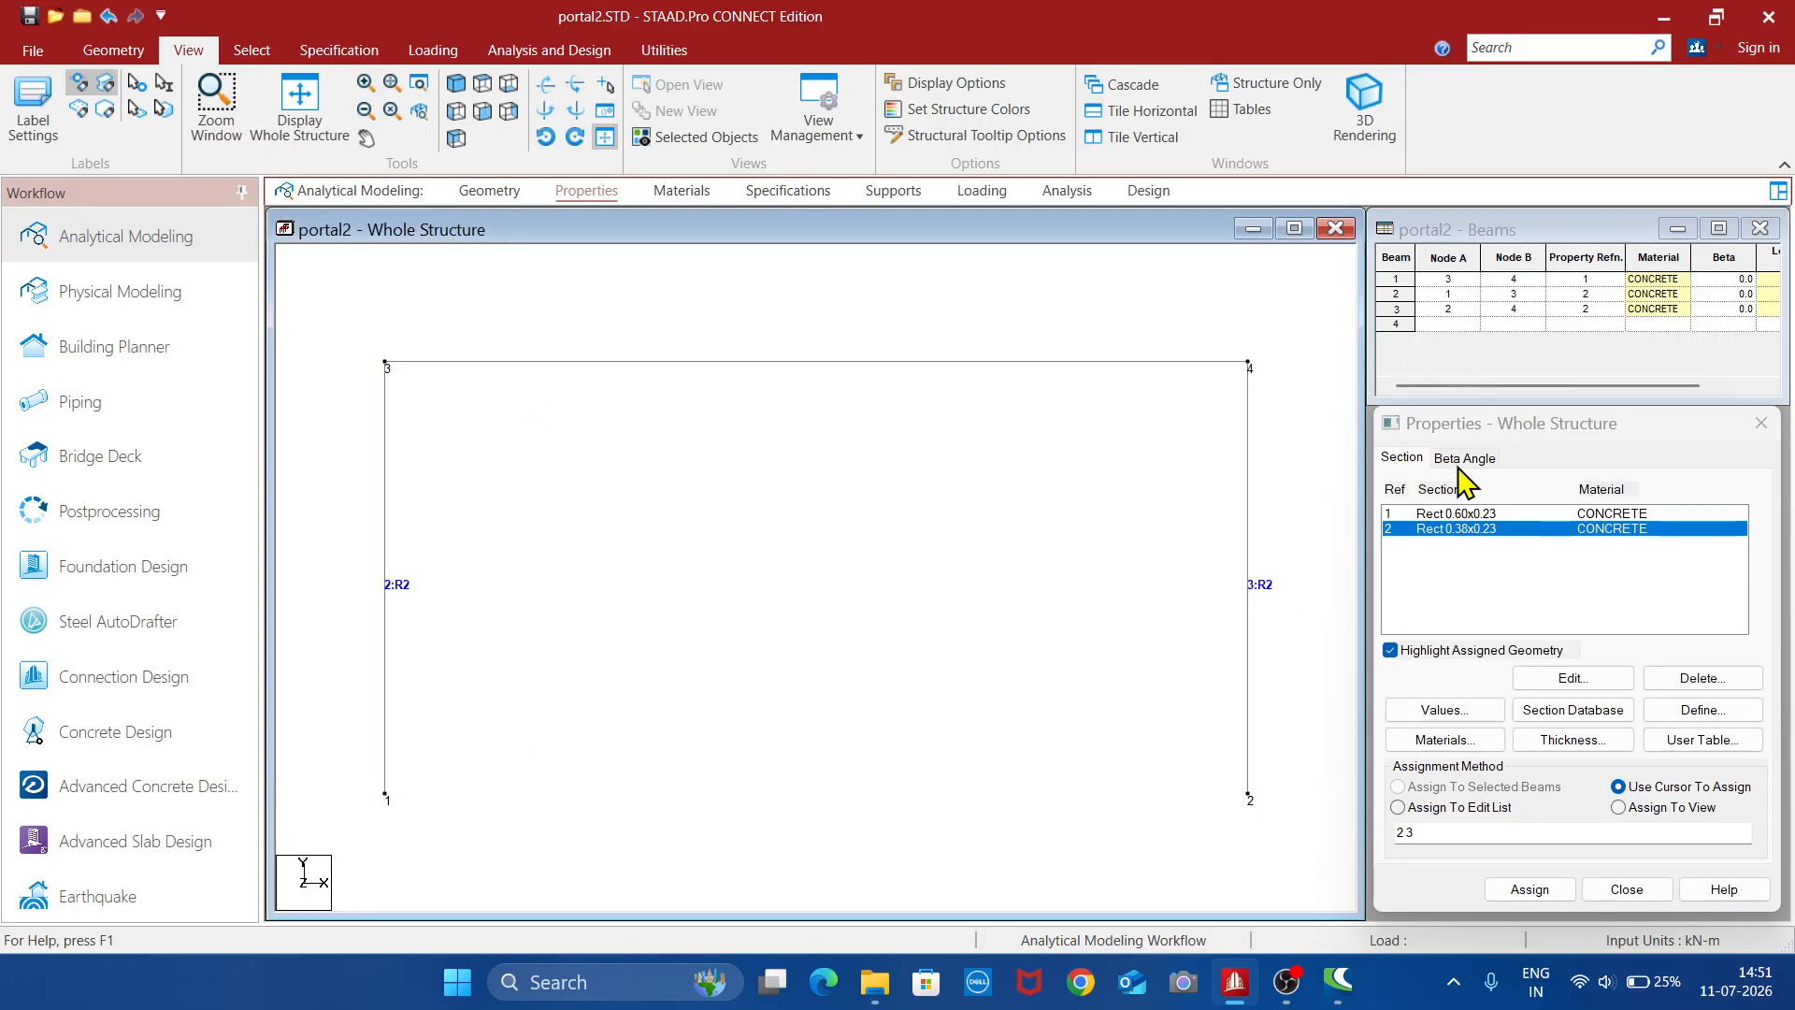
- Change the Rect 0.38x0.23 column section to YD 0.23 m and ZD 0.30 m, and clear the selection
left_click(1464, 531)
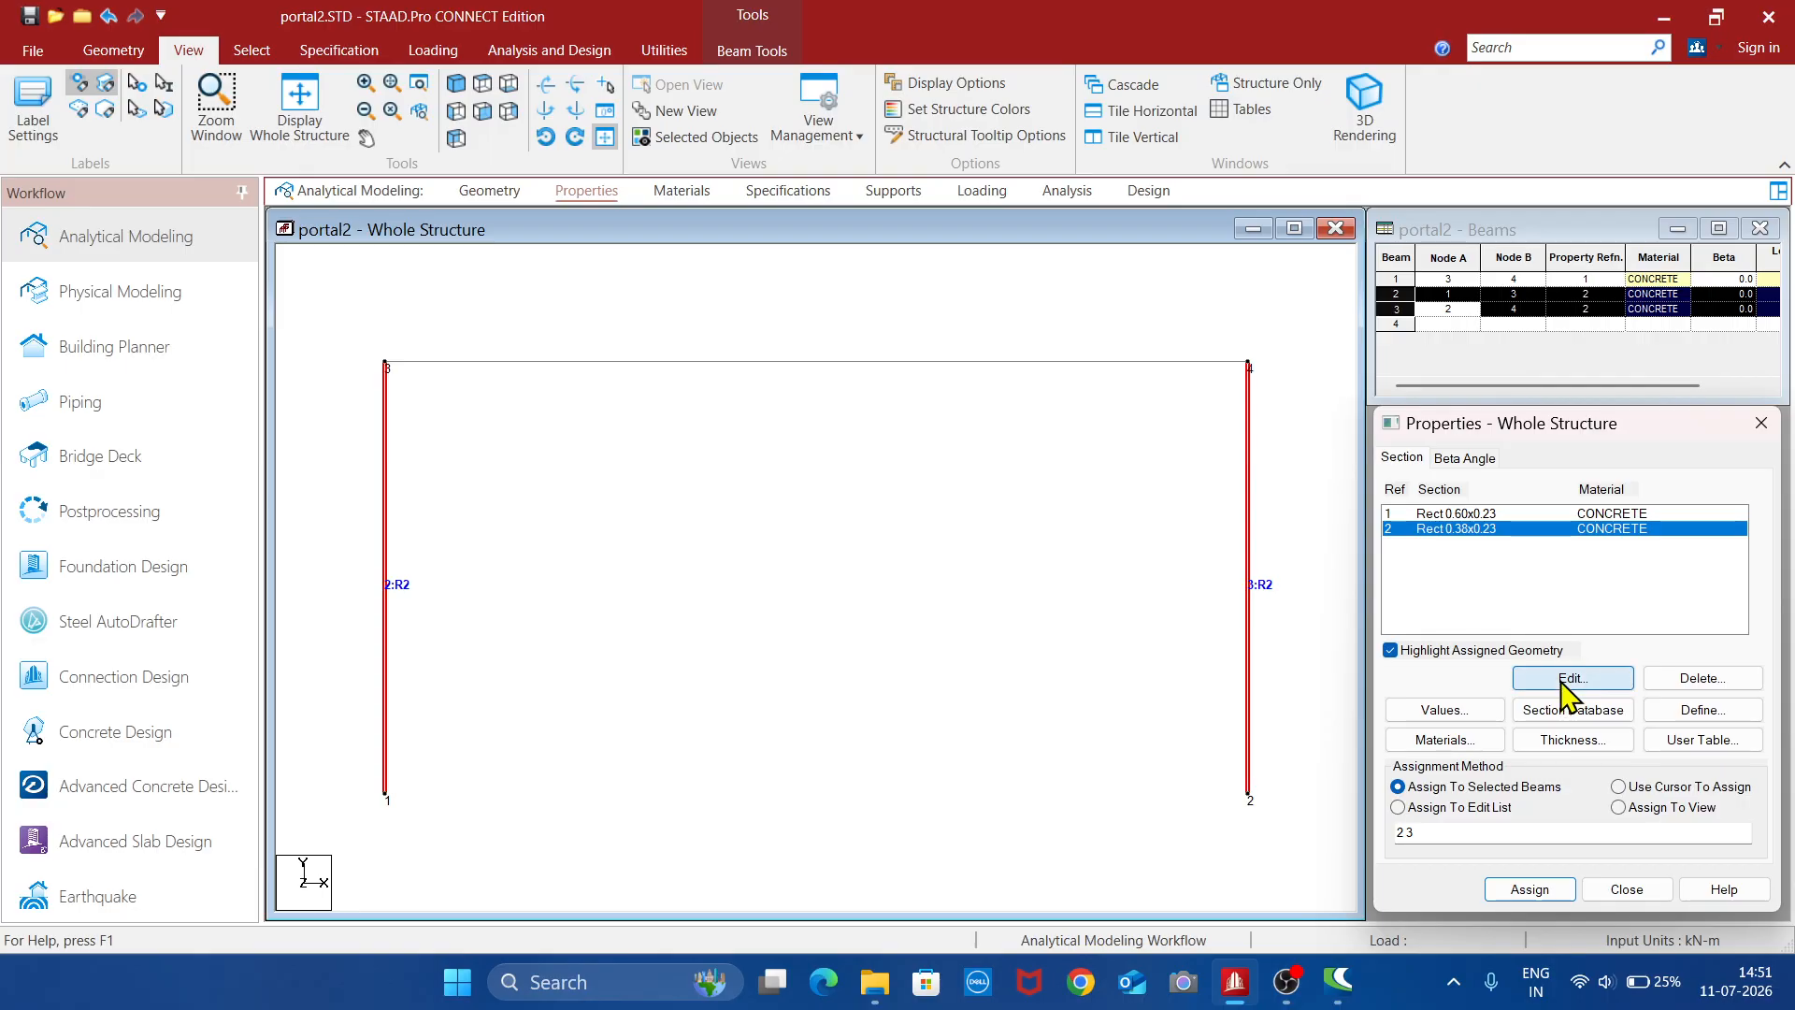
left_click(1571, 679)
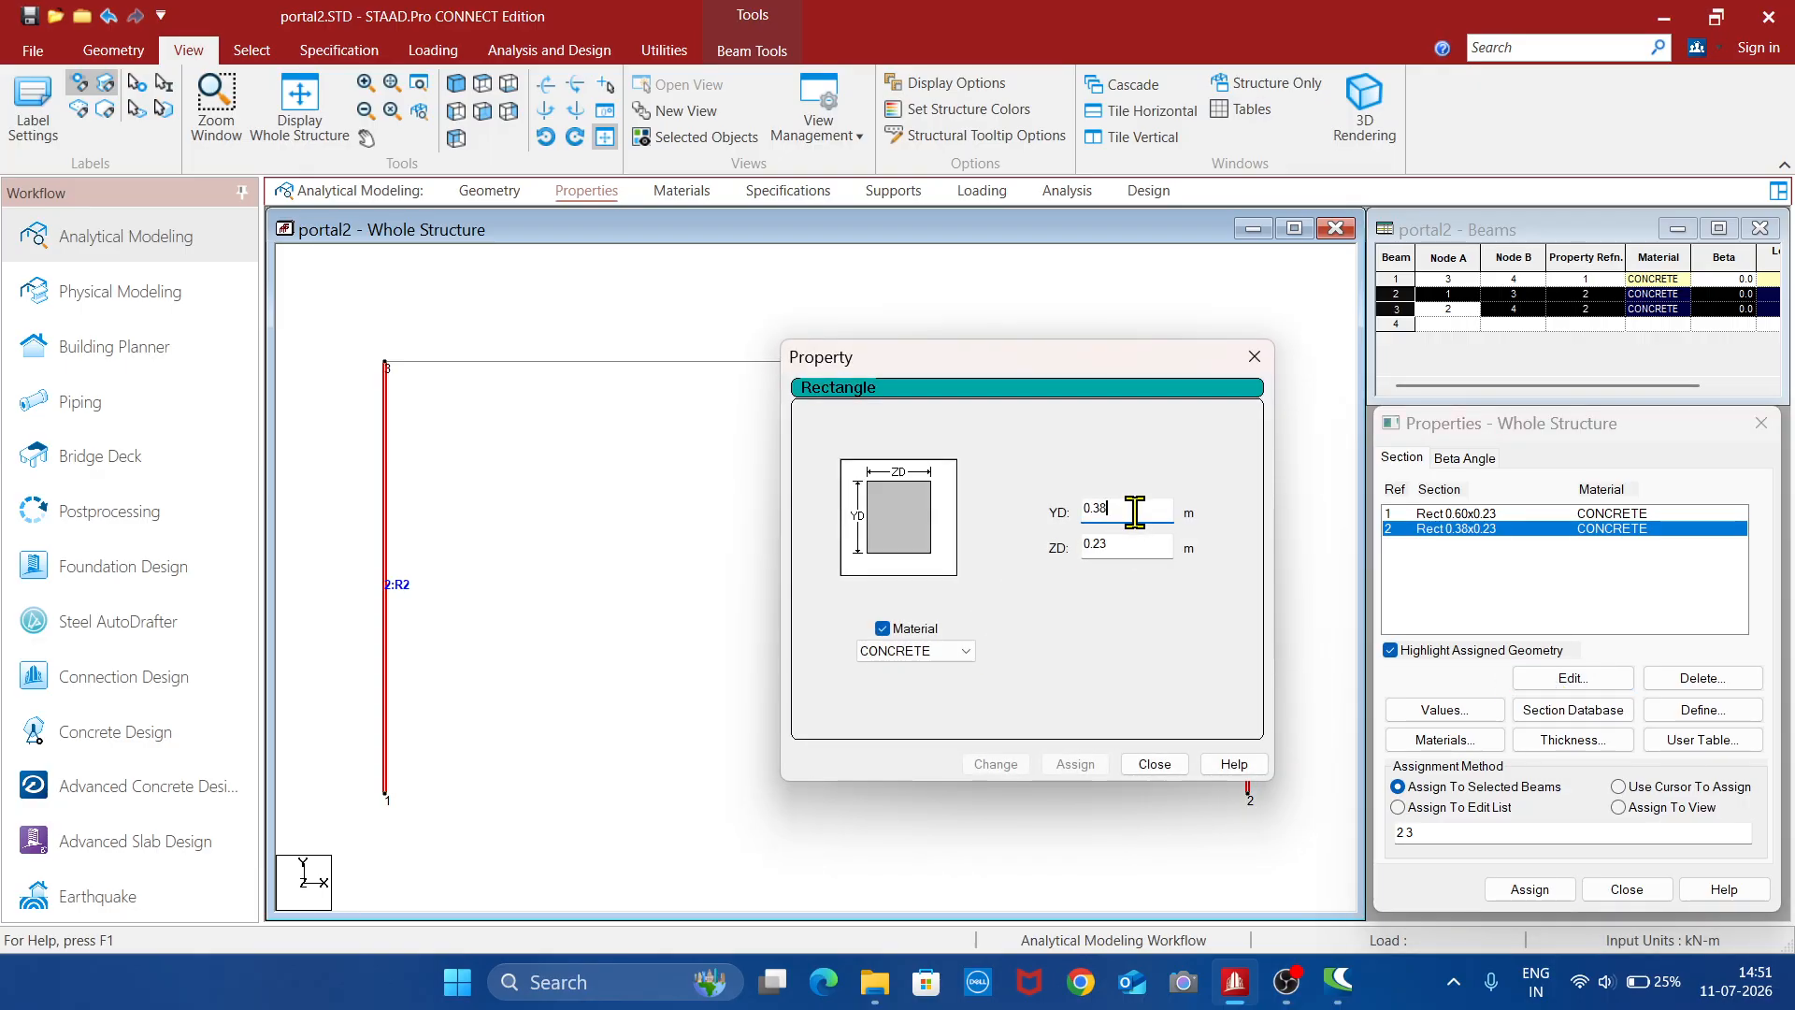
key("BackSpace")
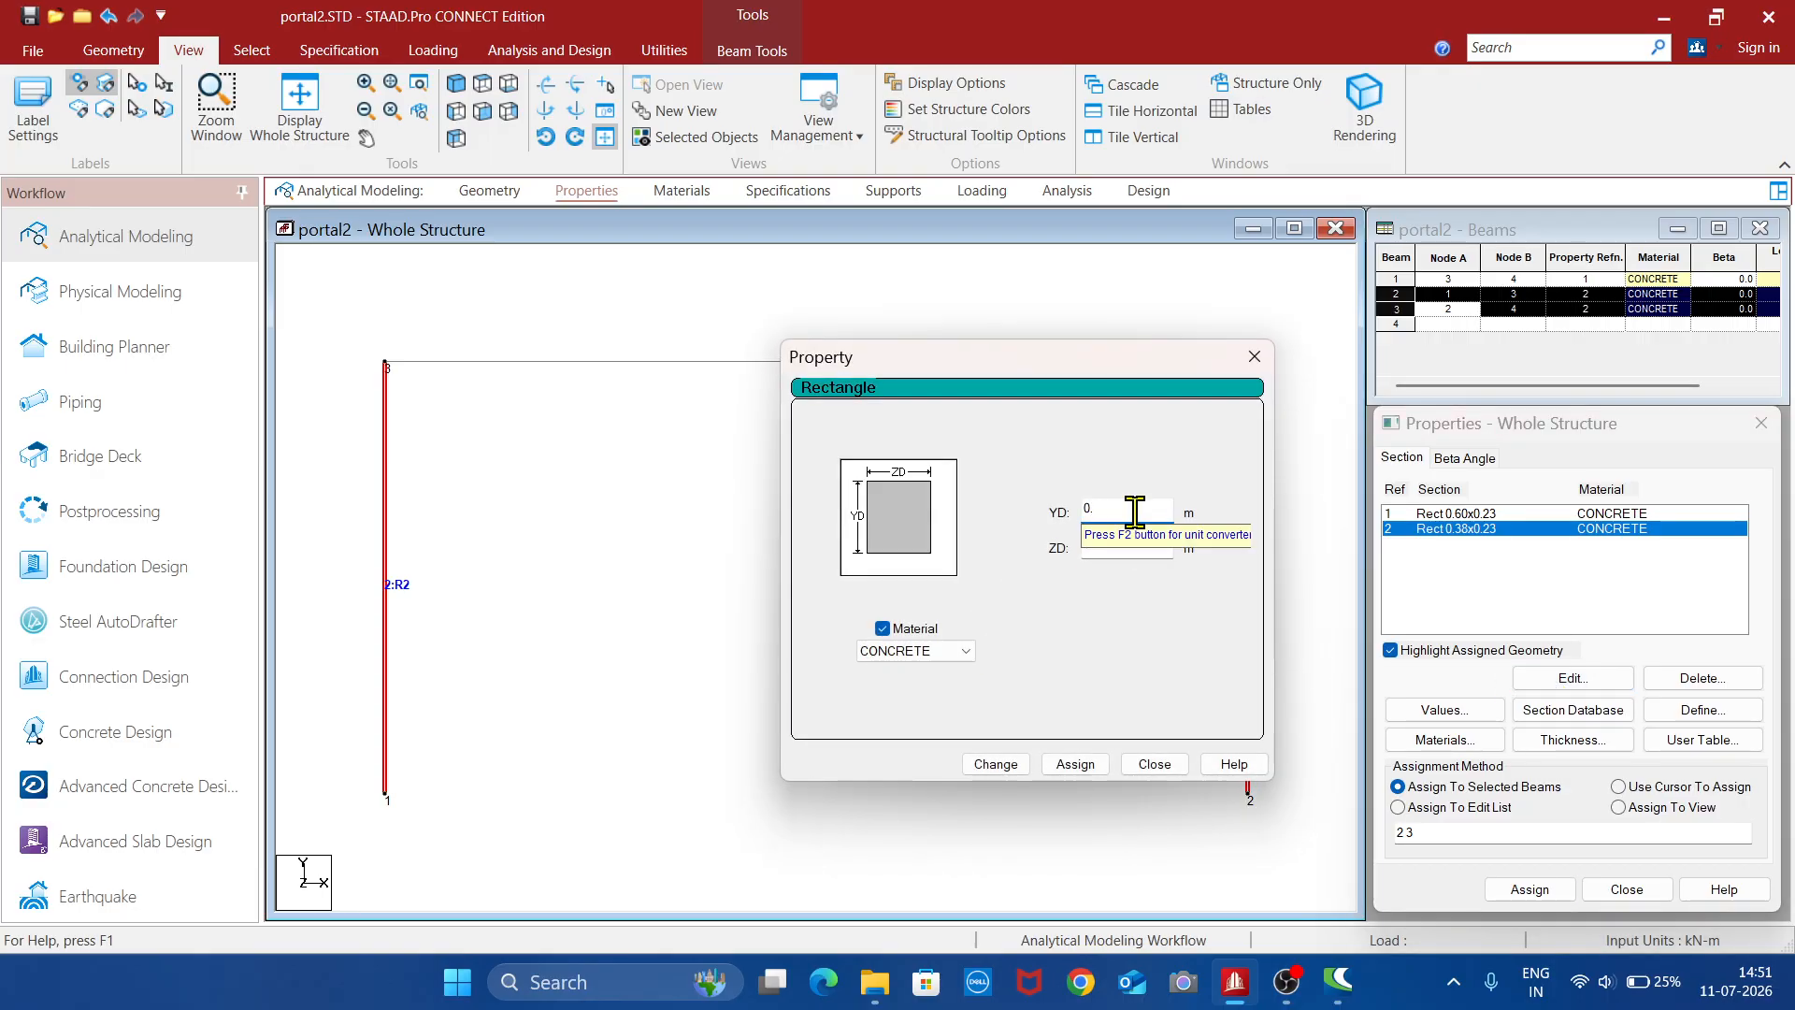
left_click(1125, 551)
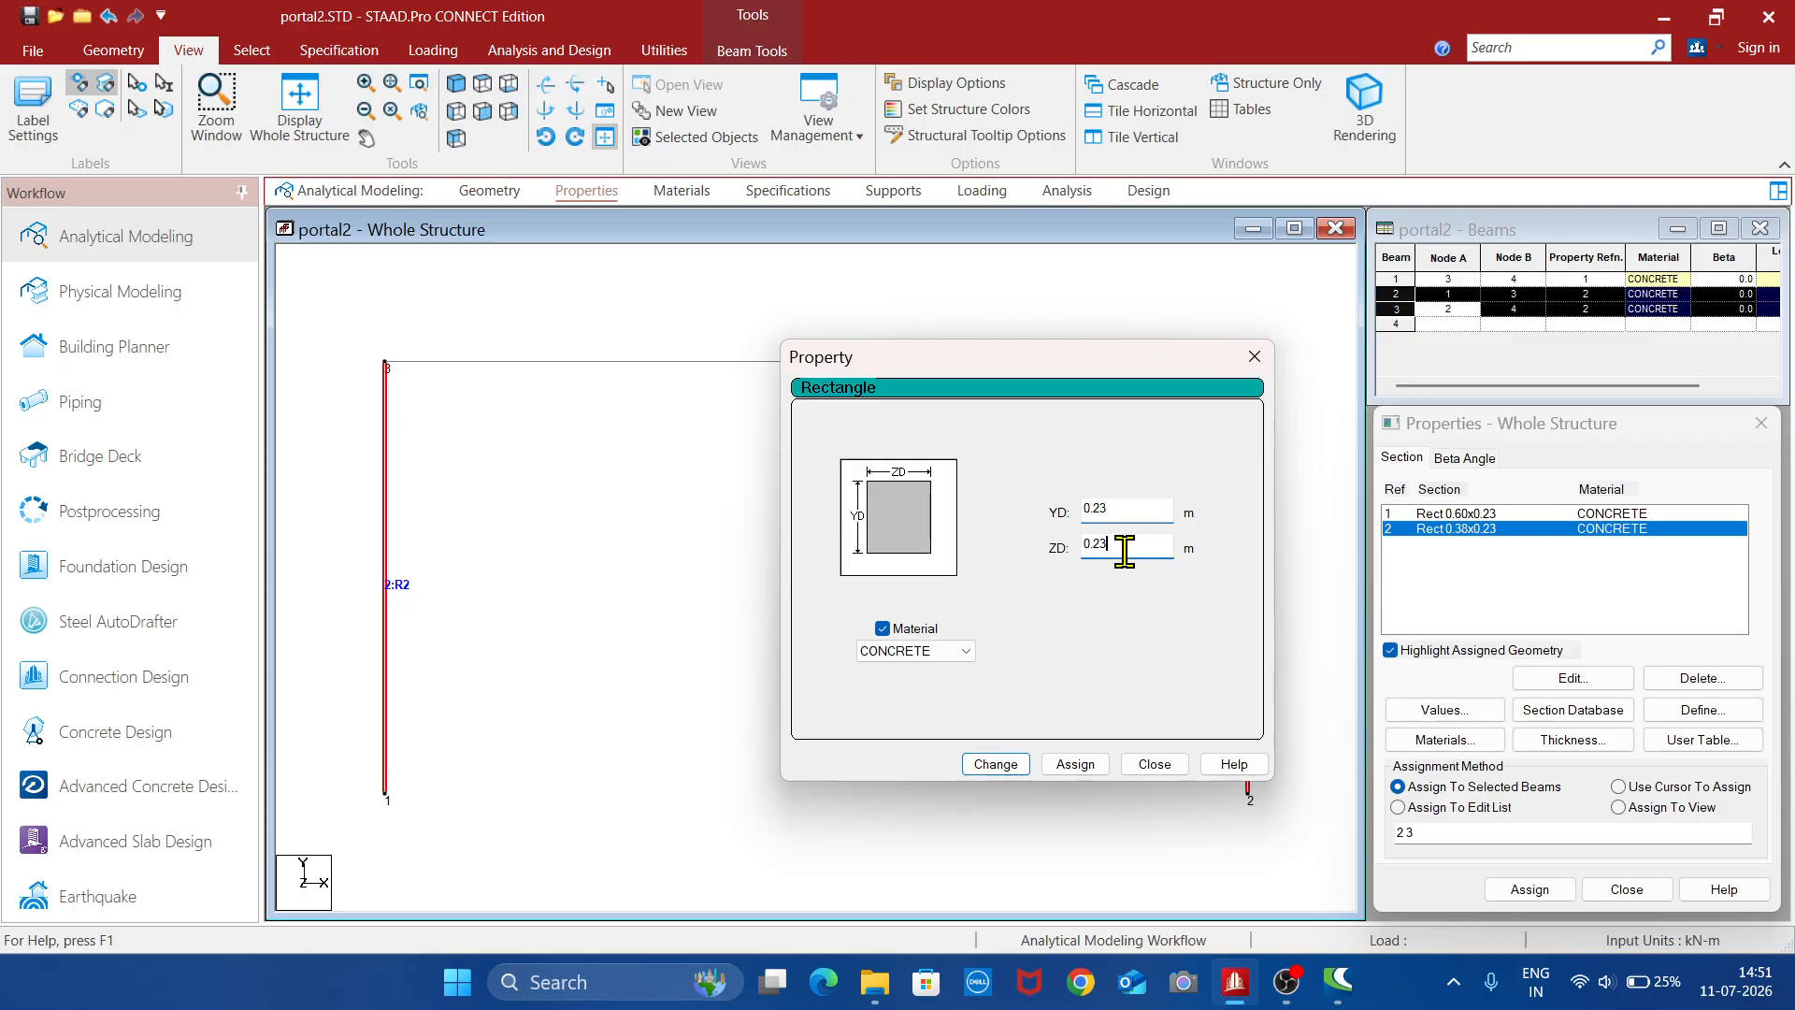
key("BackSpace")
key("BackSpace")
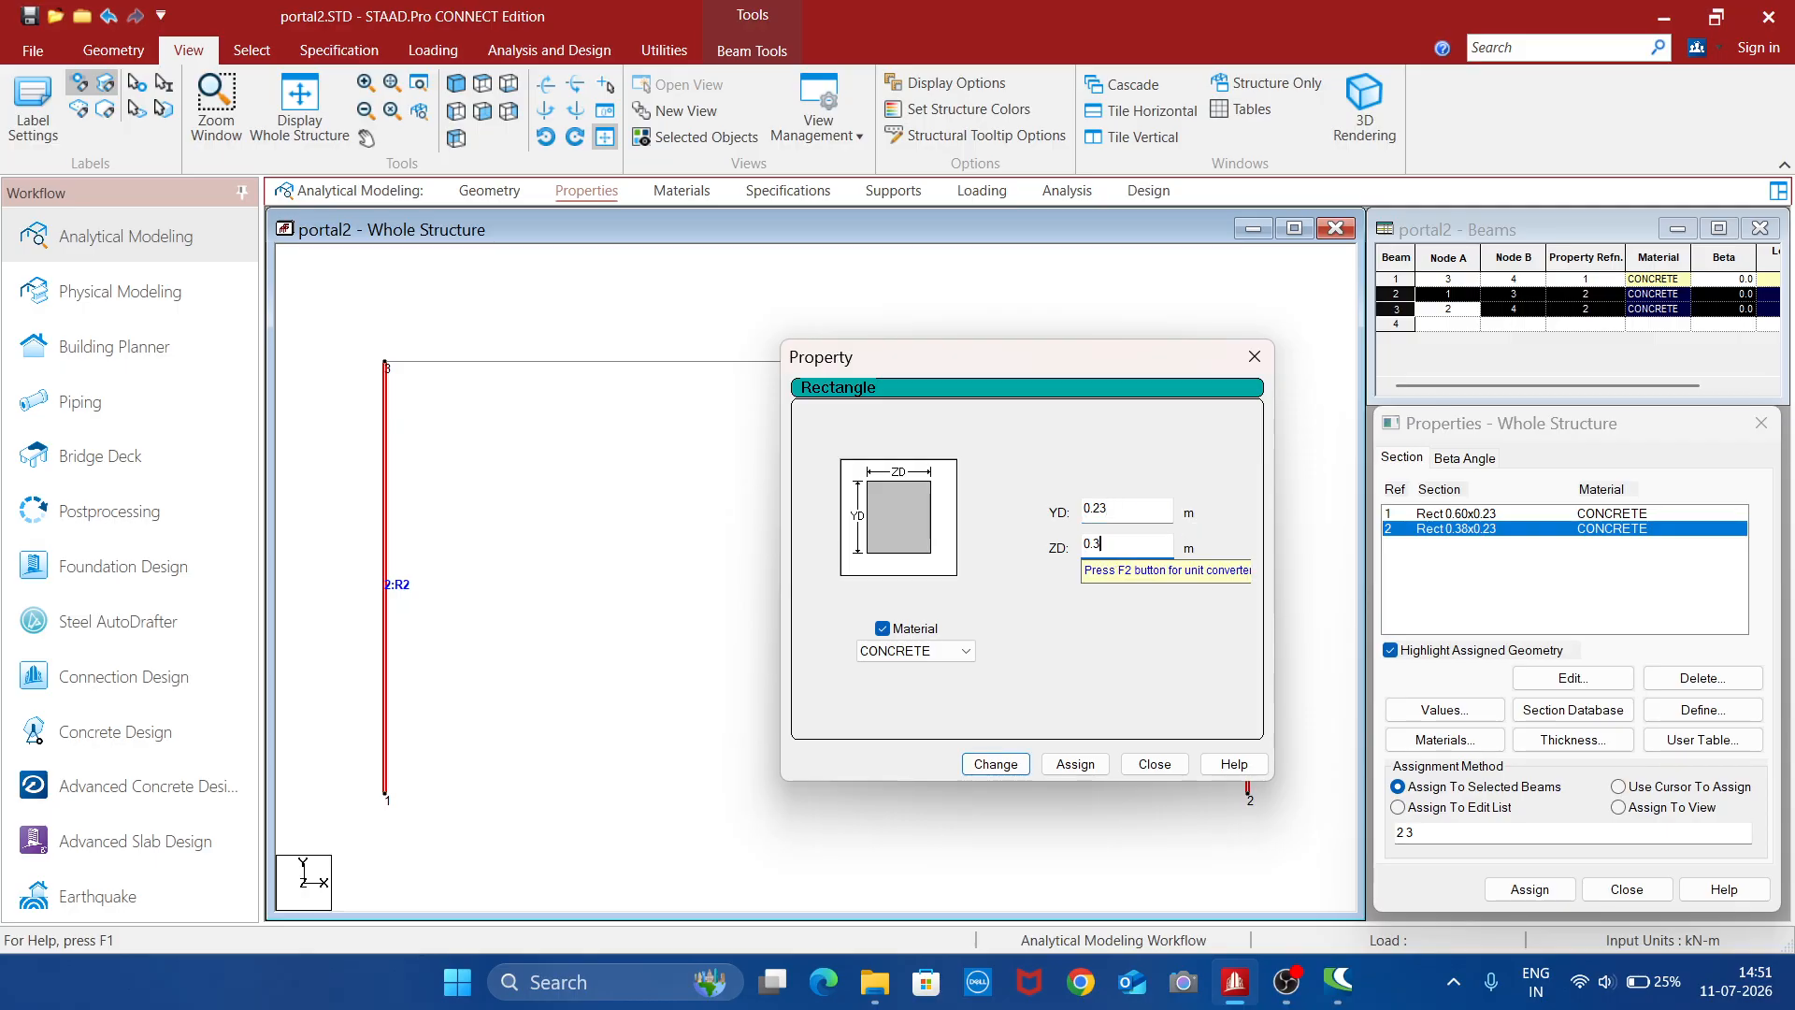
left_click(1026, 766)
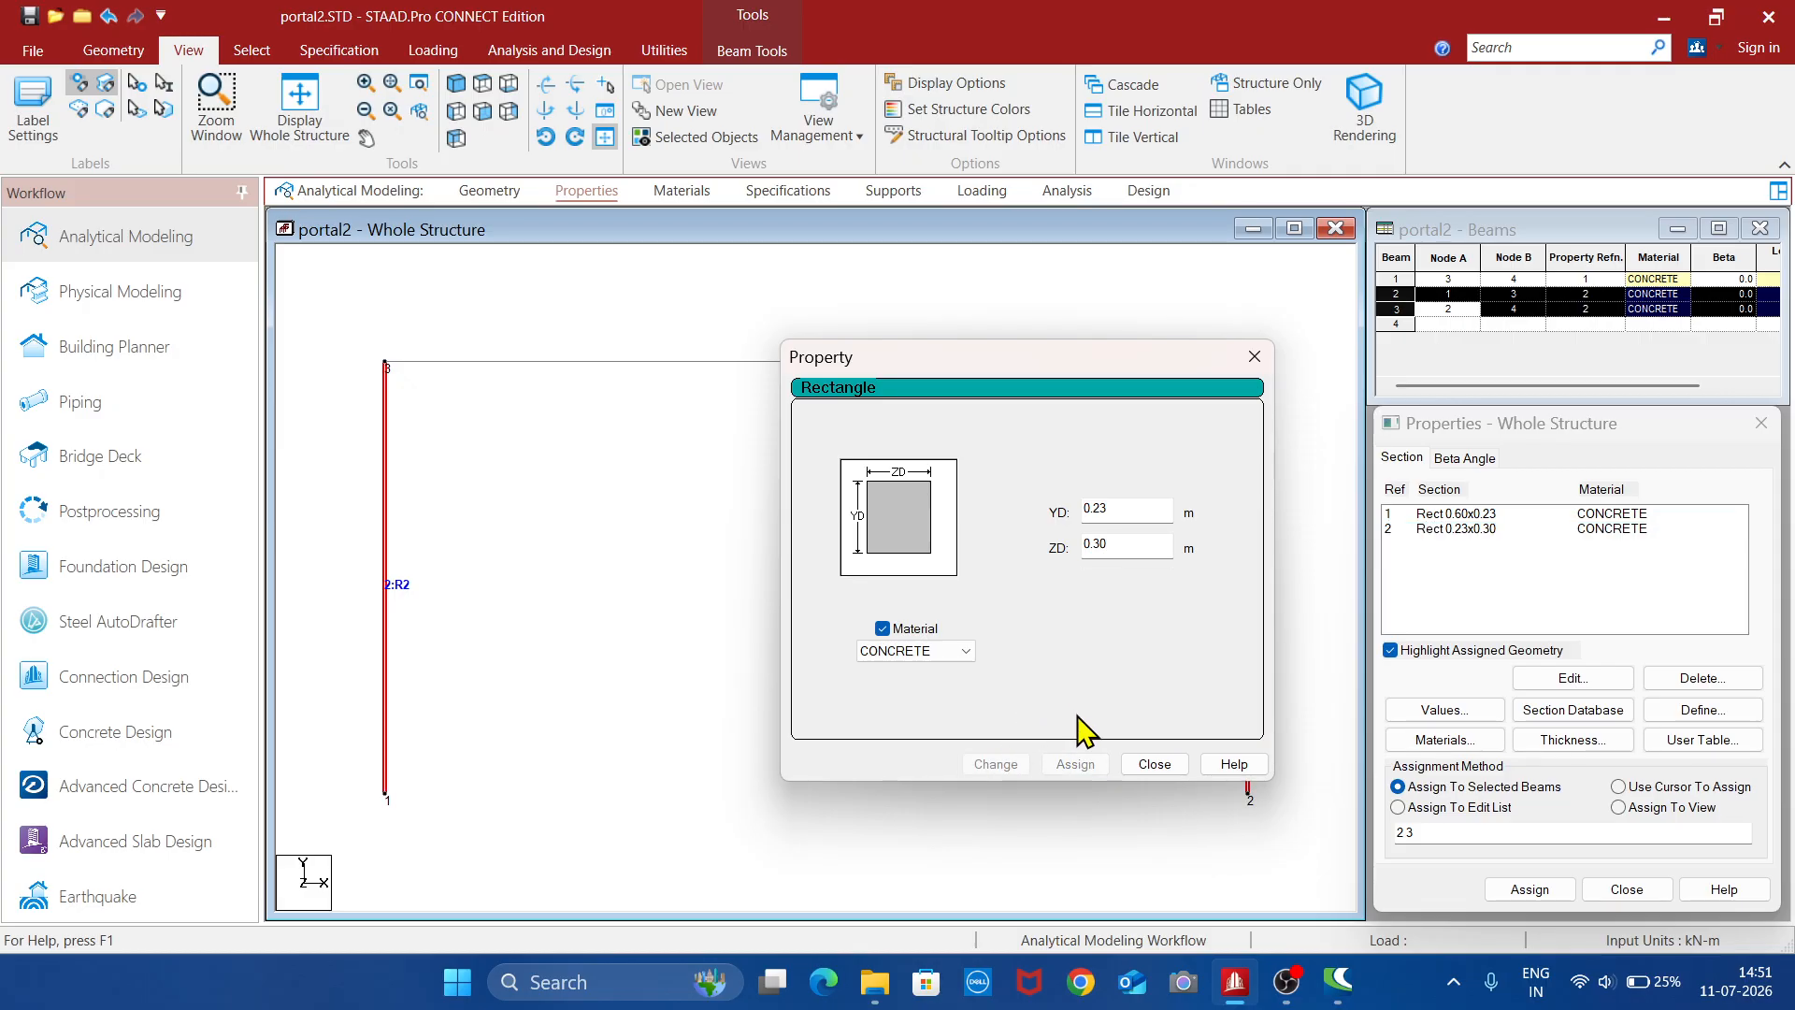
left_click(1155, 764)
left_click(962, 485)
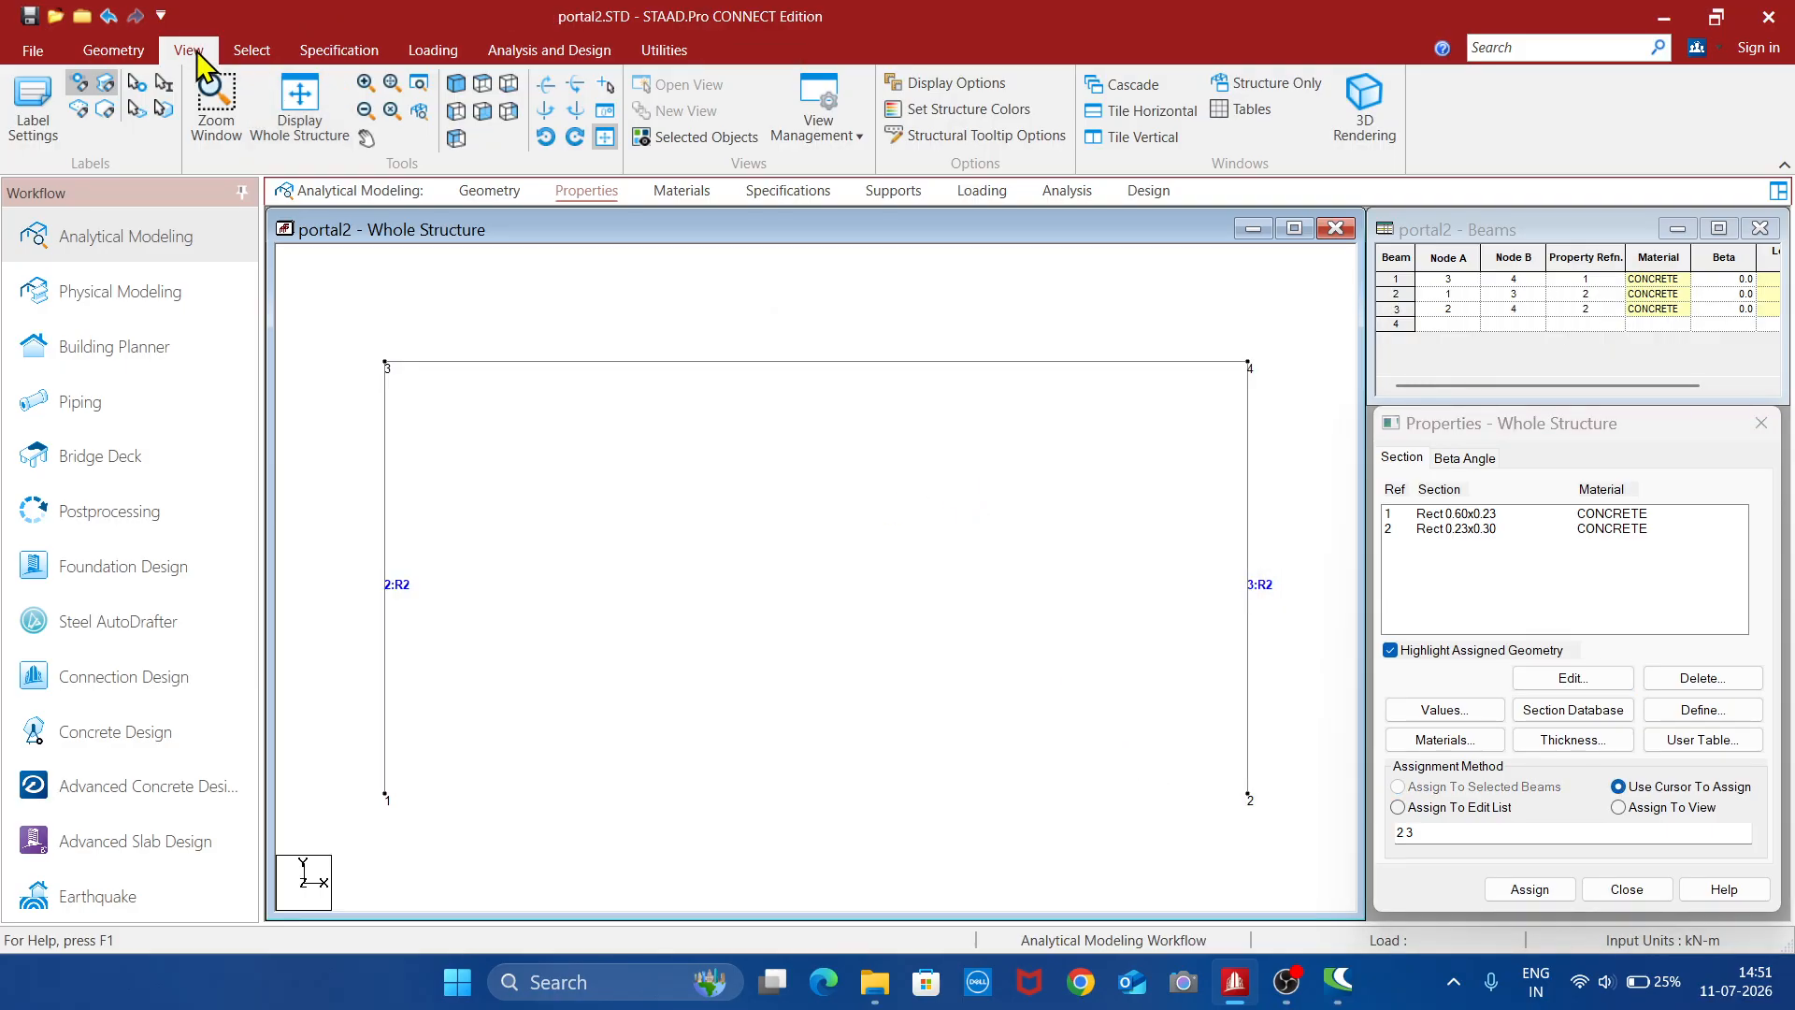
- Inspect the modified columns in a 3D rendering from several angles and close the rendered view
left_click(1360, 136)
scroll(1165, 664, "up", 5)
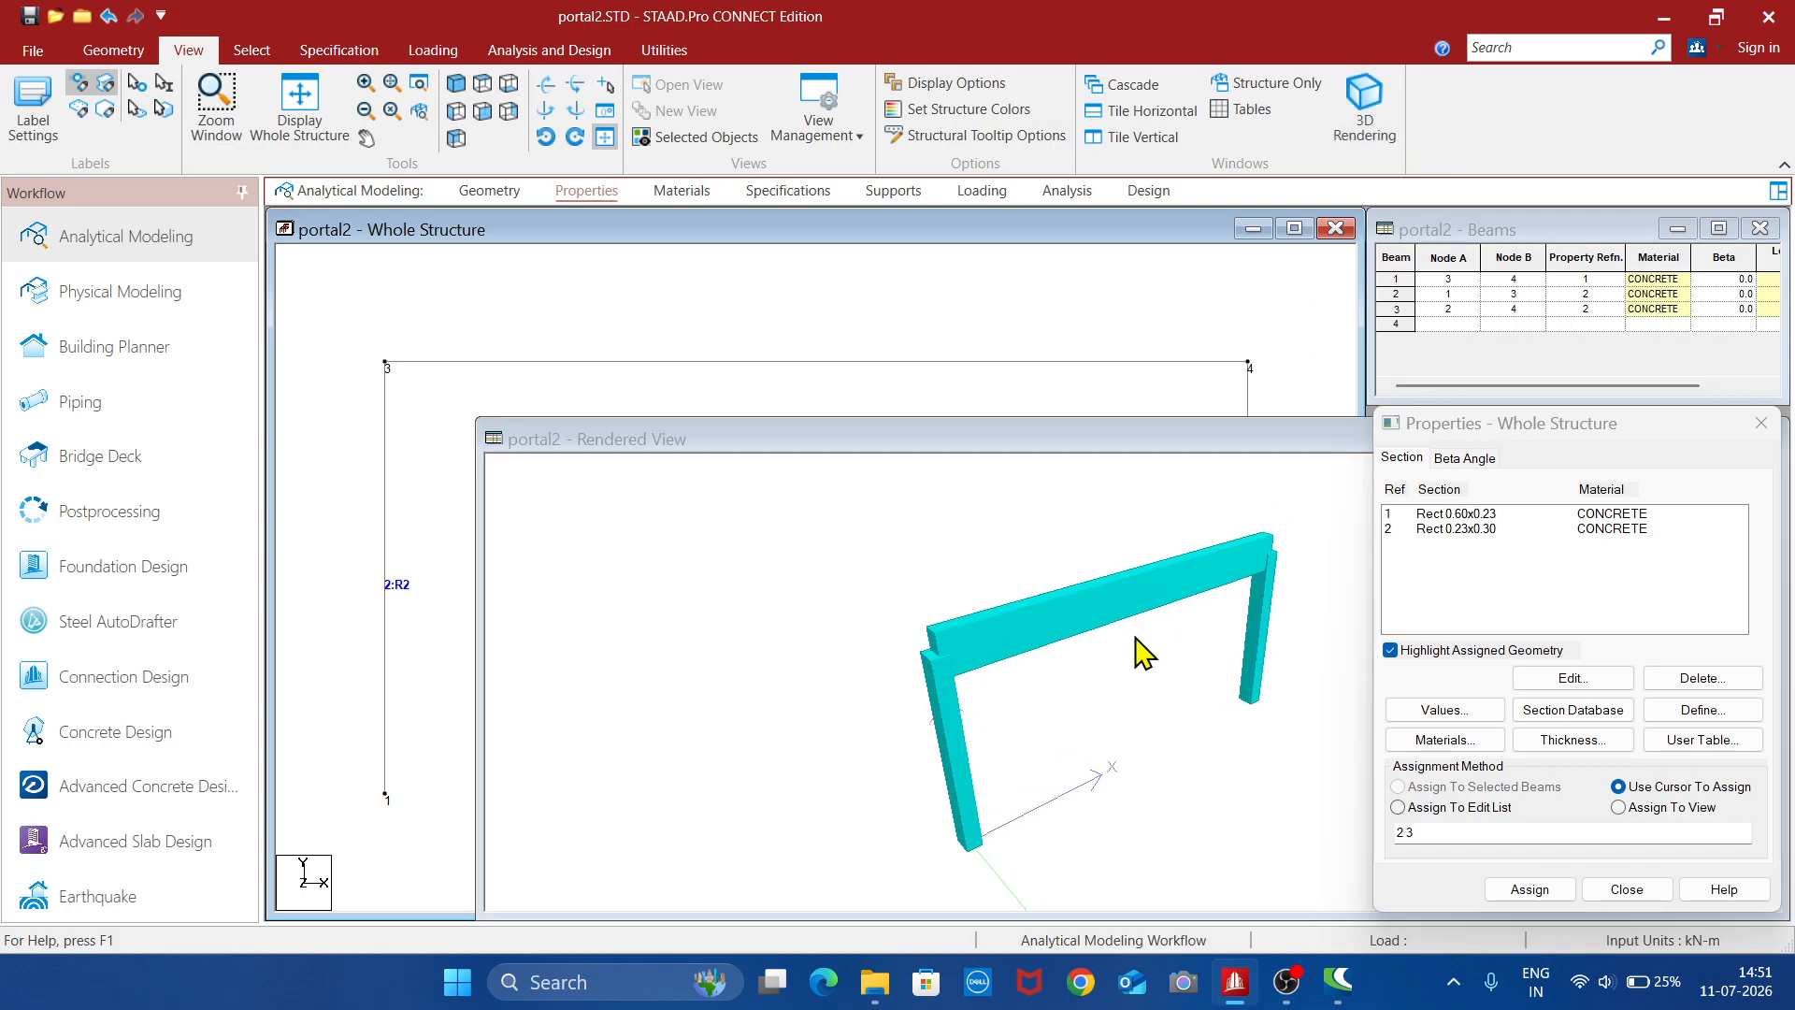
left_click_drag(1099, 719, 1183, 693)
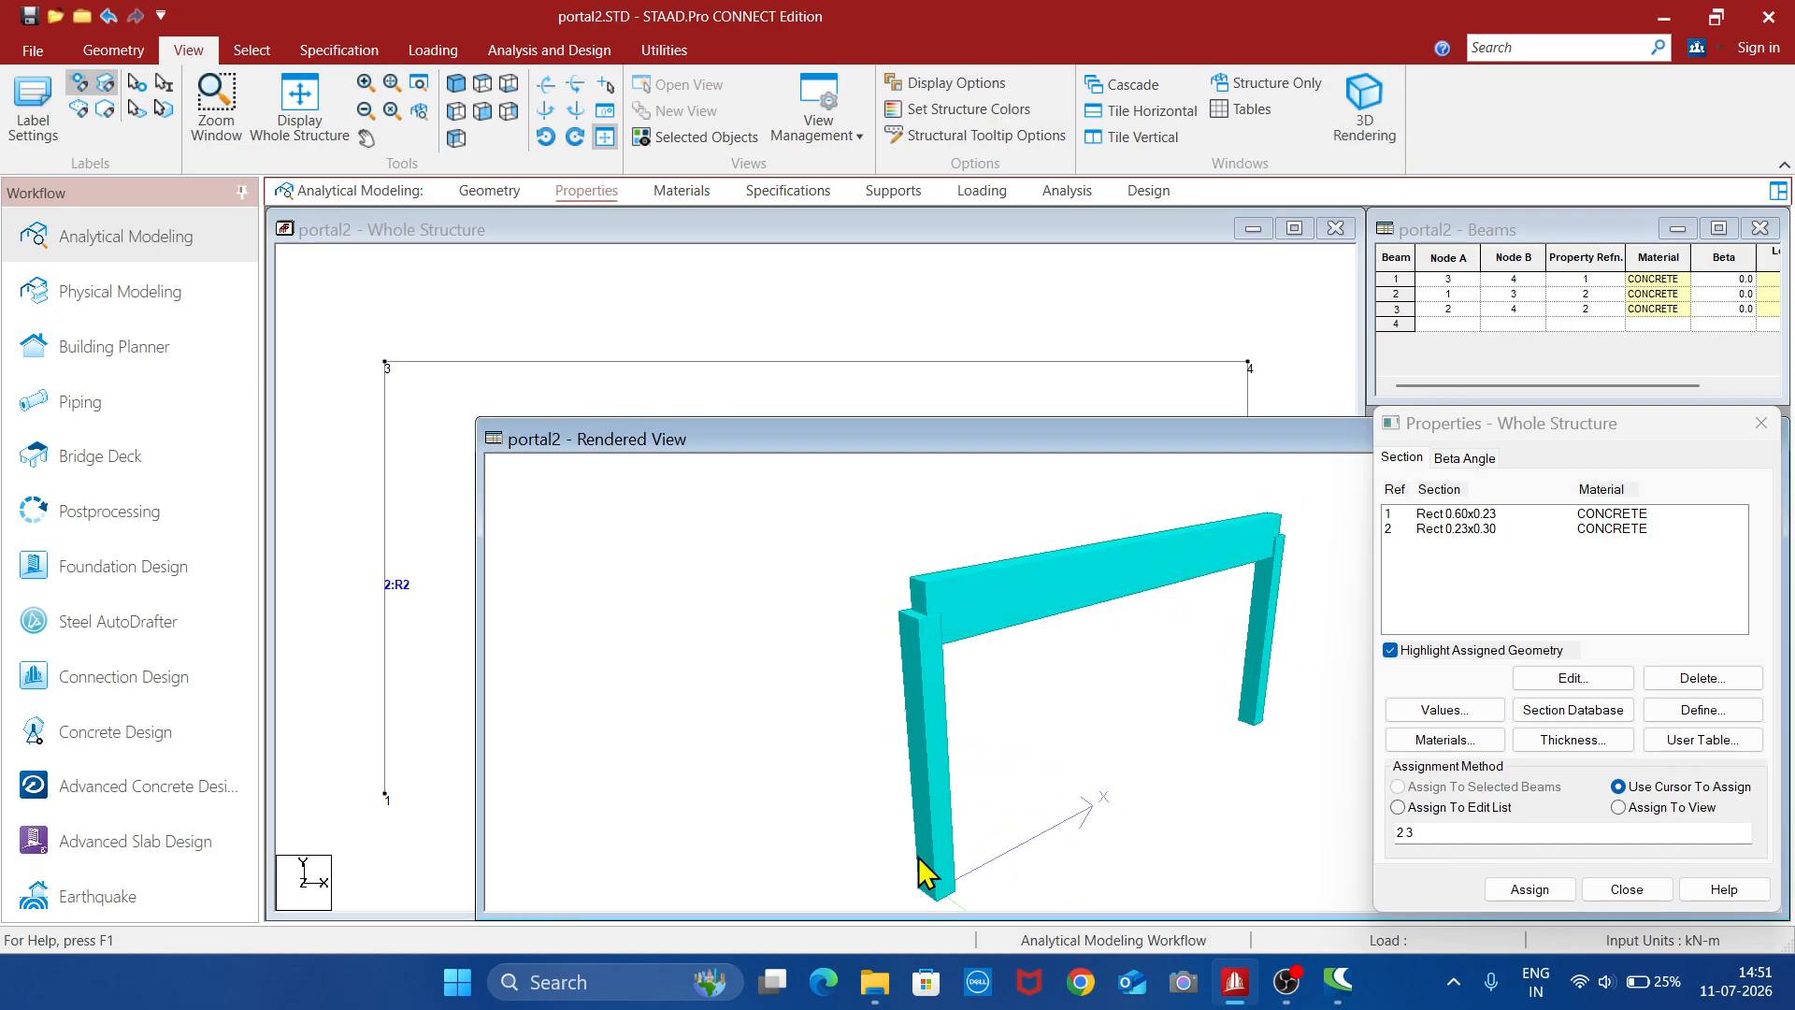
left_click_drag(1254, 754, 1138, 733)
left_click_drag(1119, 443, 776, 439)
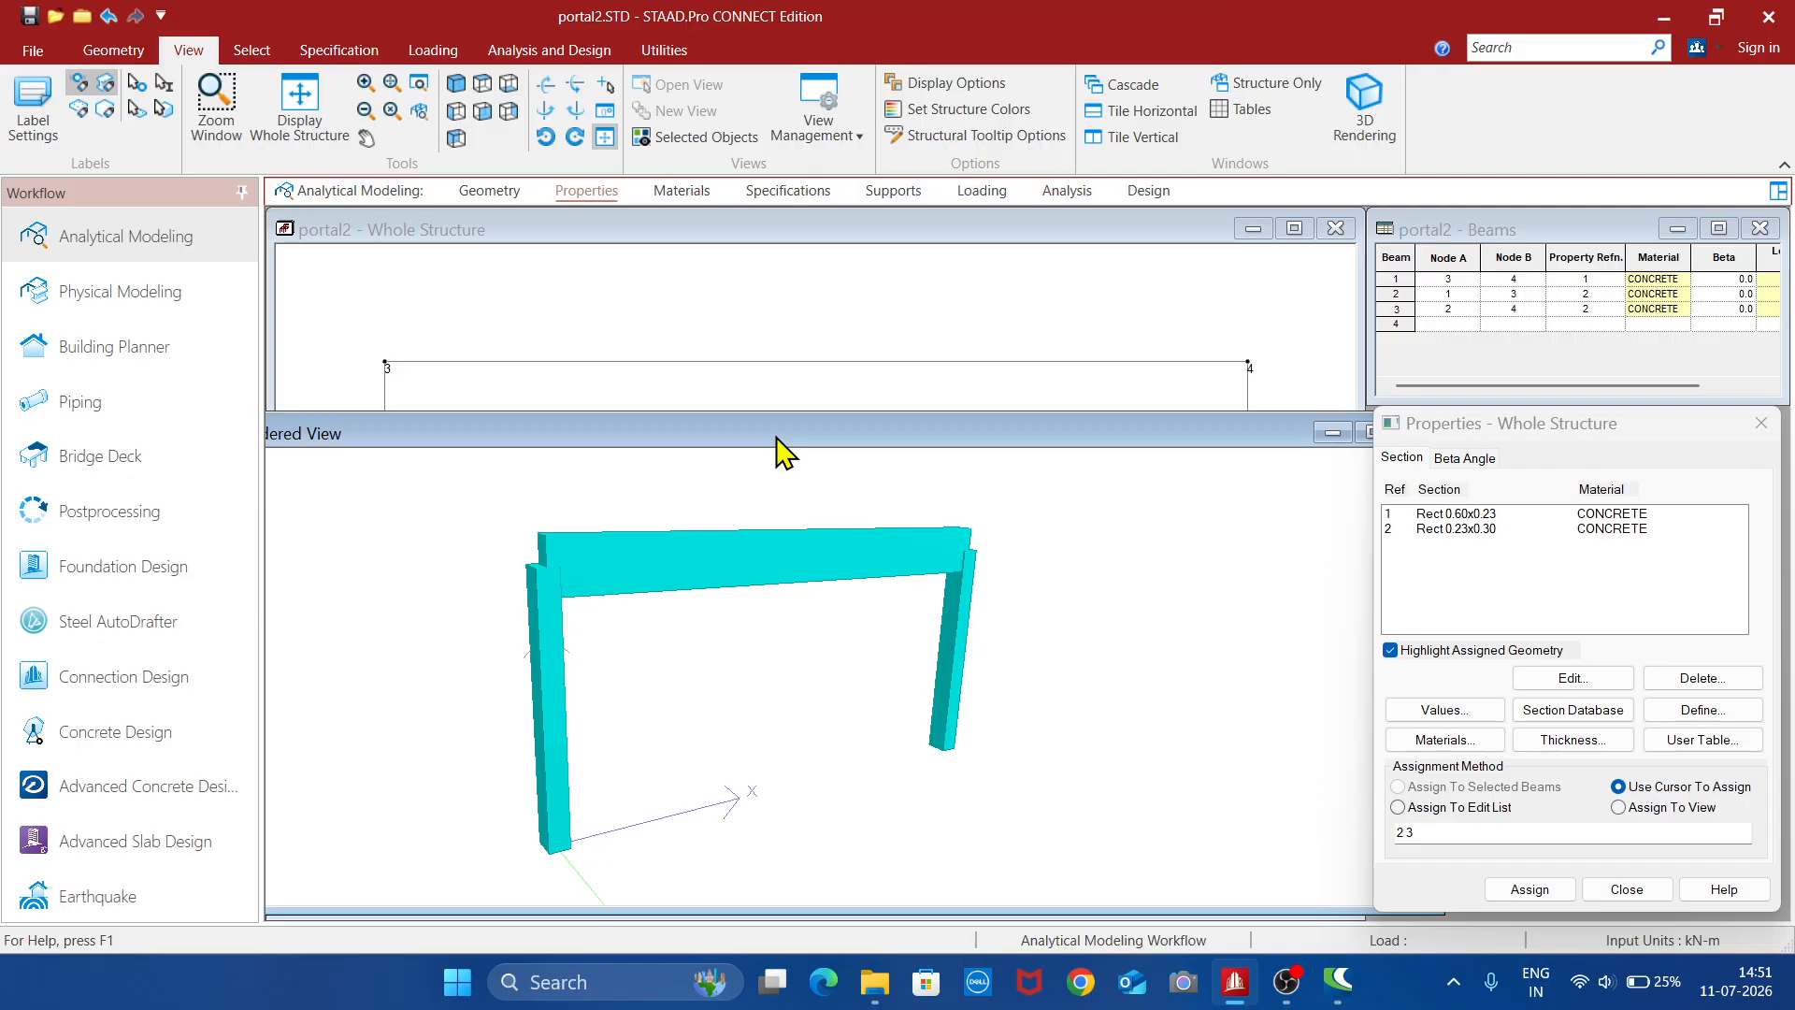
left_click_drag(1242, 436, 1062, 429)
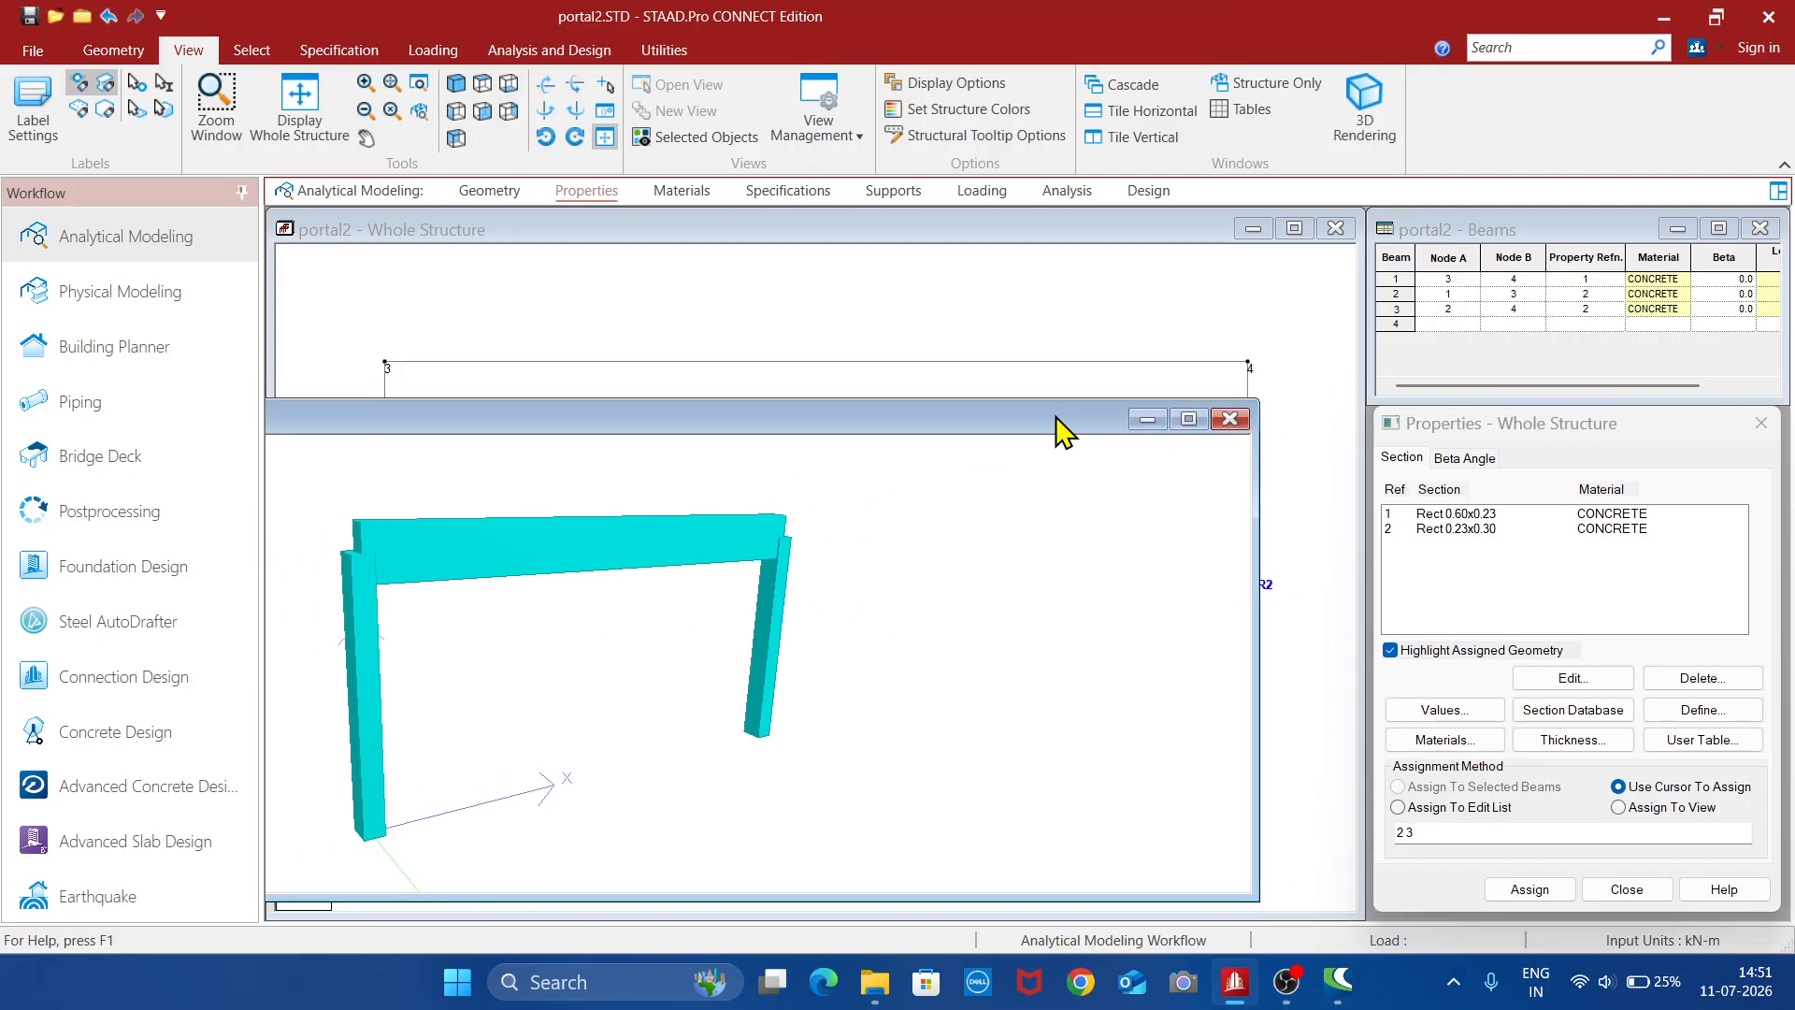
left_click(1230, 420)
- Set the column section's dimensions to YD 0.38 m and ZD 0.23 m and close the property editor
left_click(1463, 514)
left_click(1477, 529)
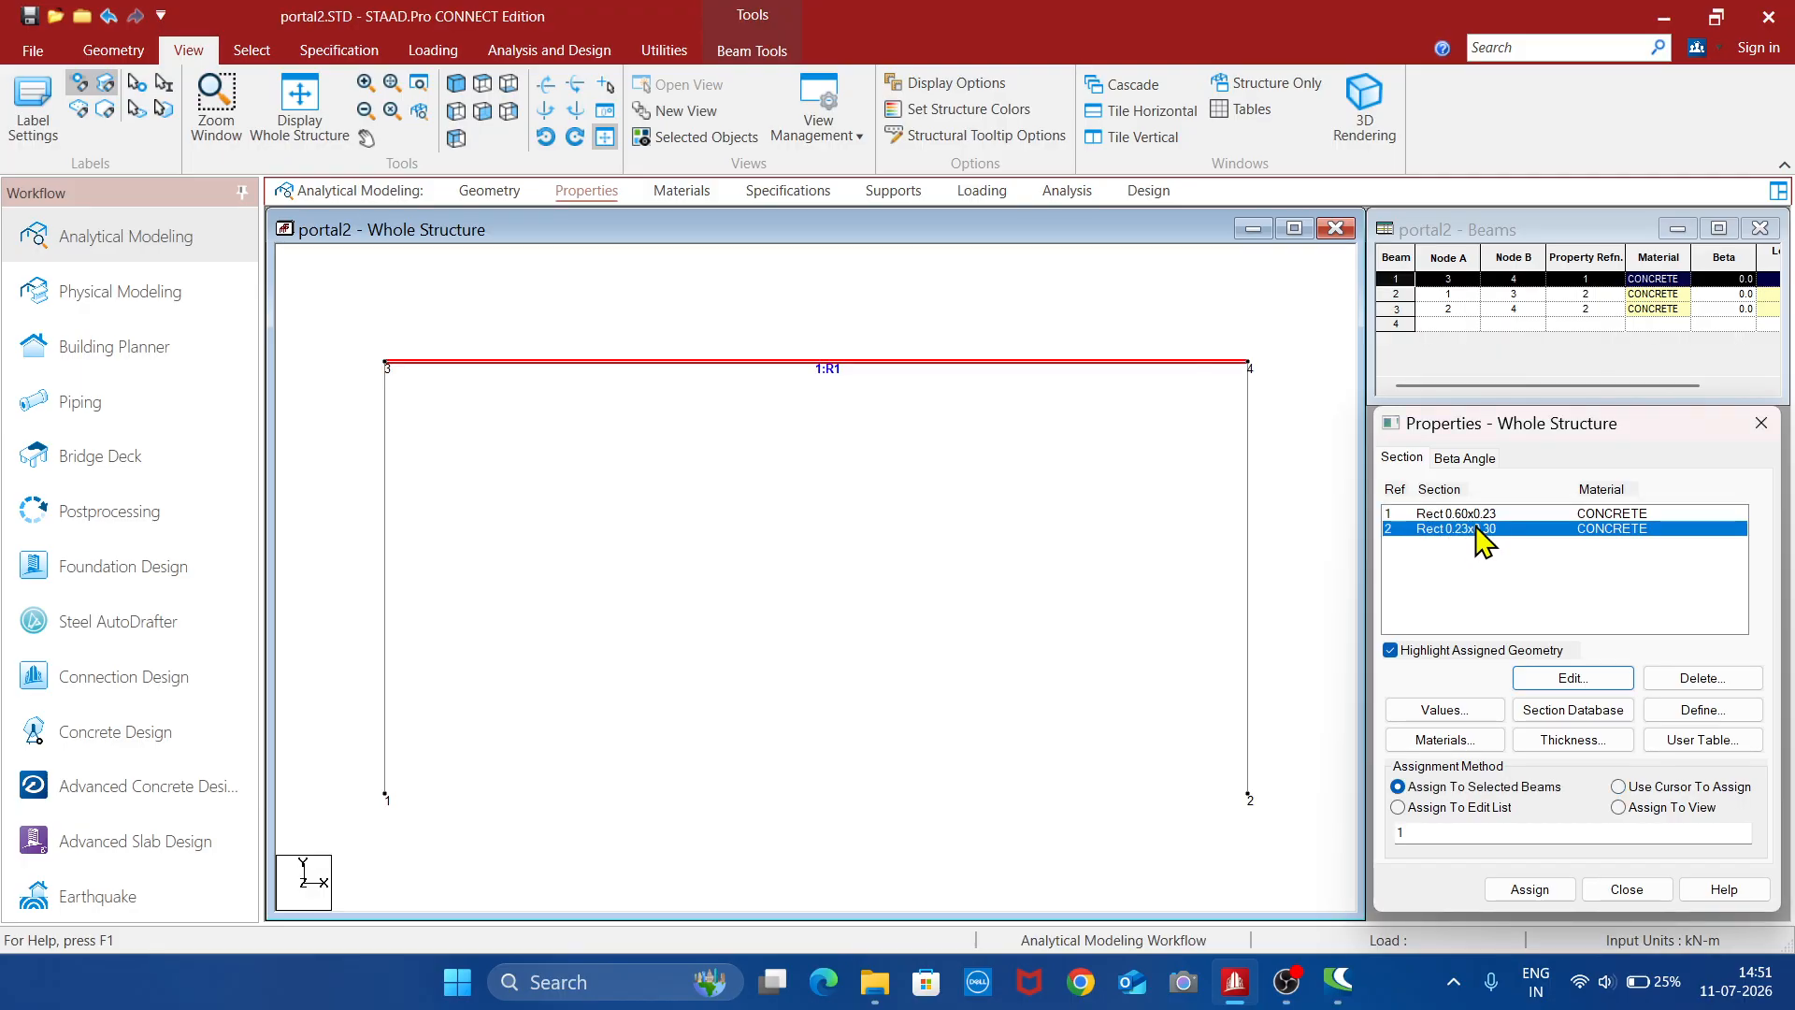
left_click(1571, 680)
left_click(1139, 511)
key("BackSpace")
key("BackSpace")
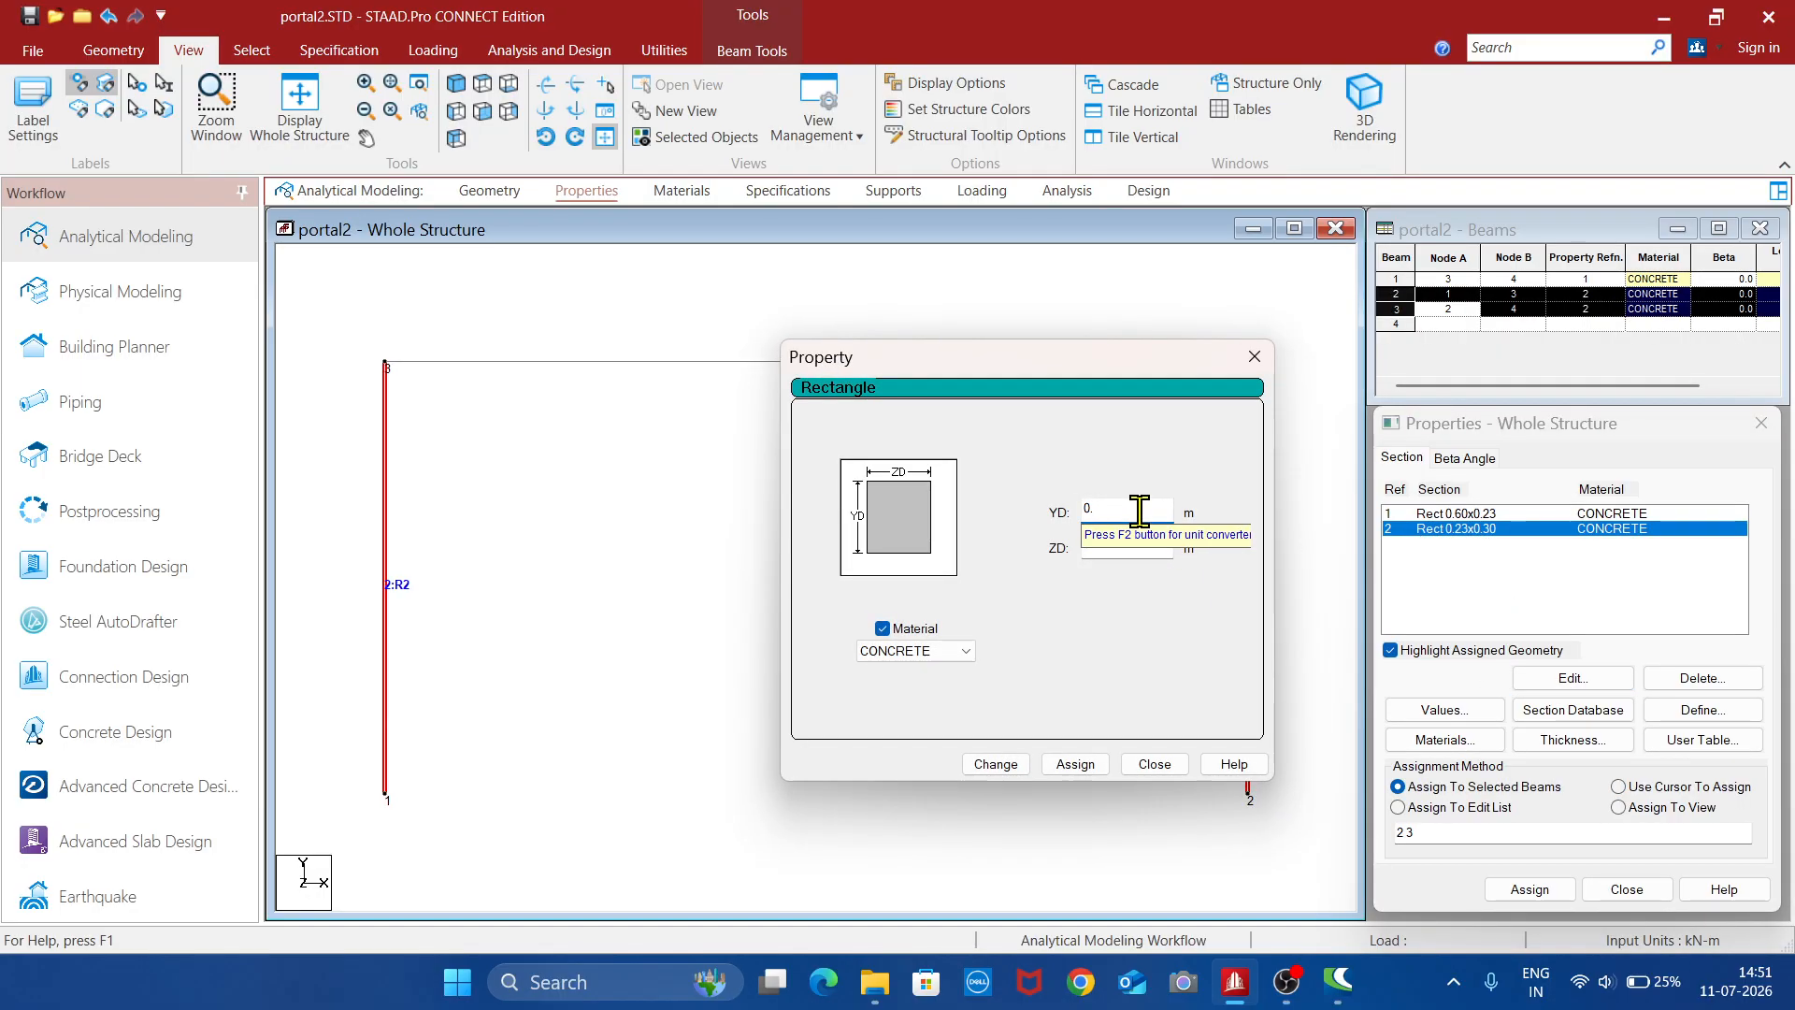
left_click(1139, 549)
type("23")
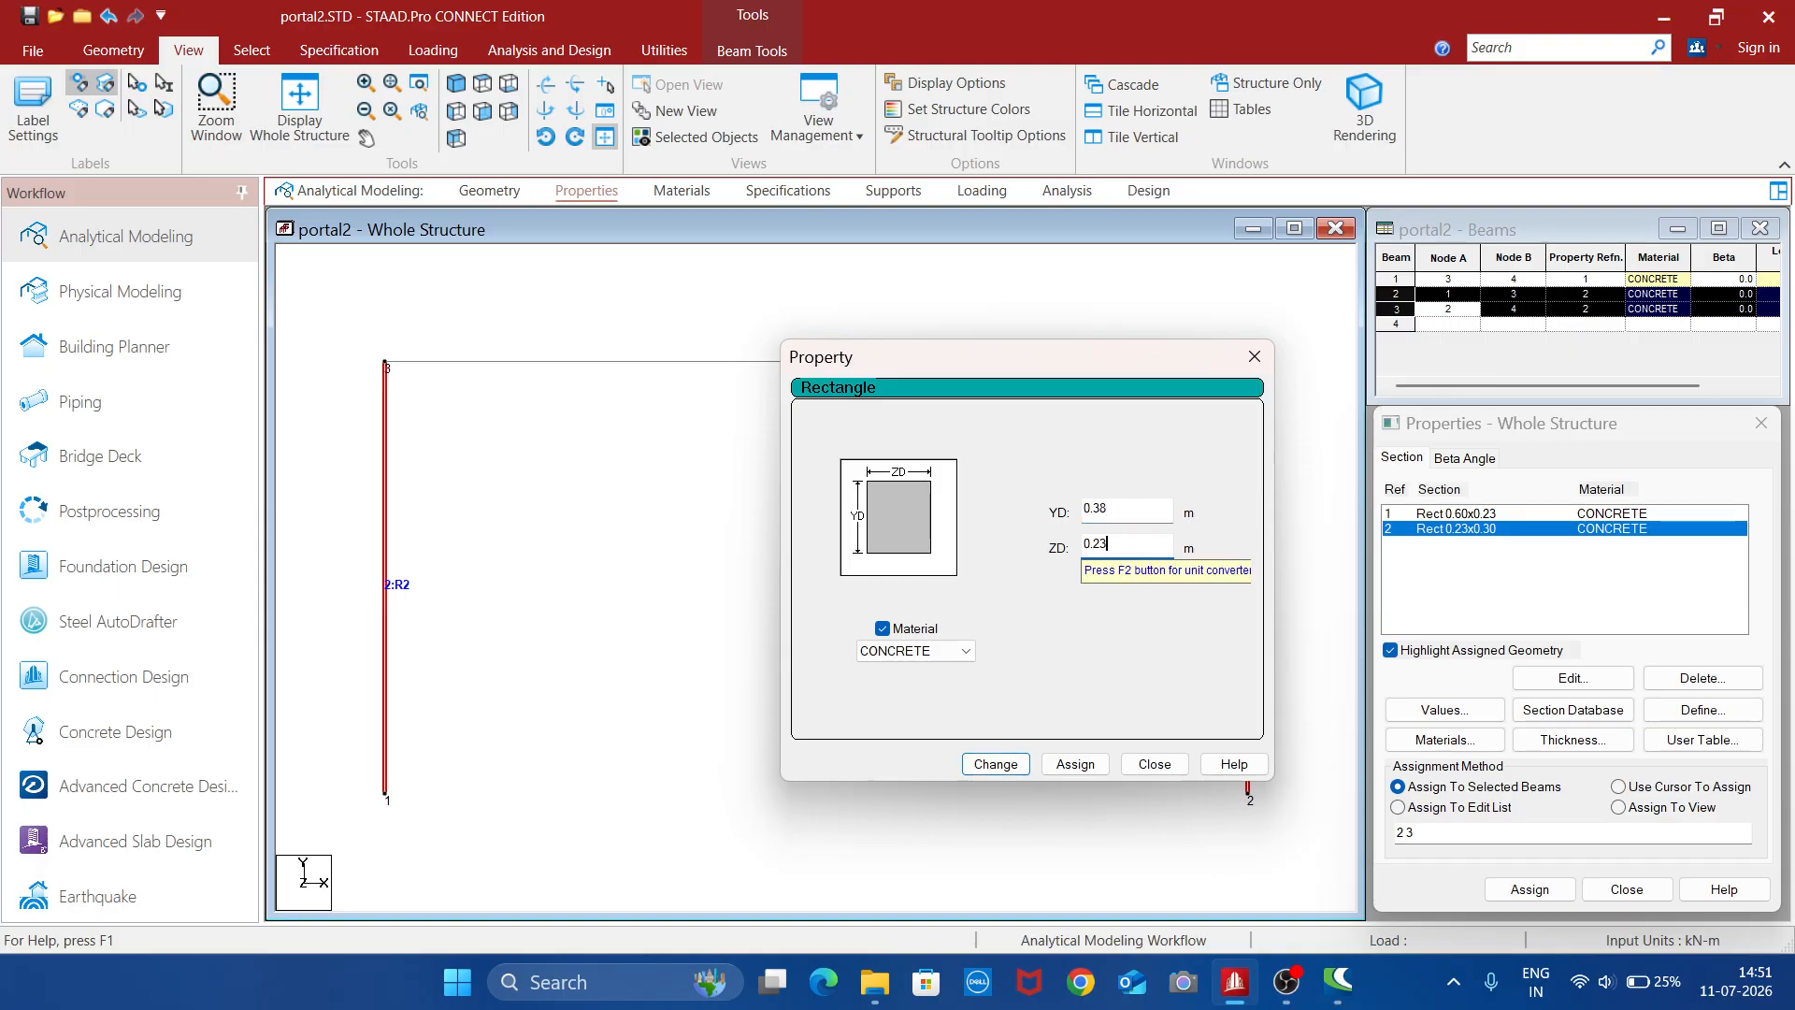
left_click(1006, 771)
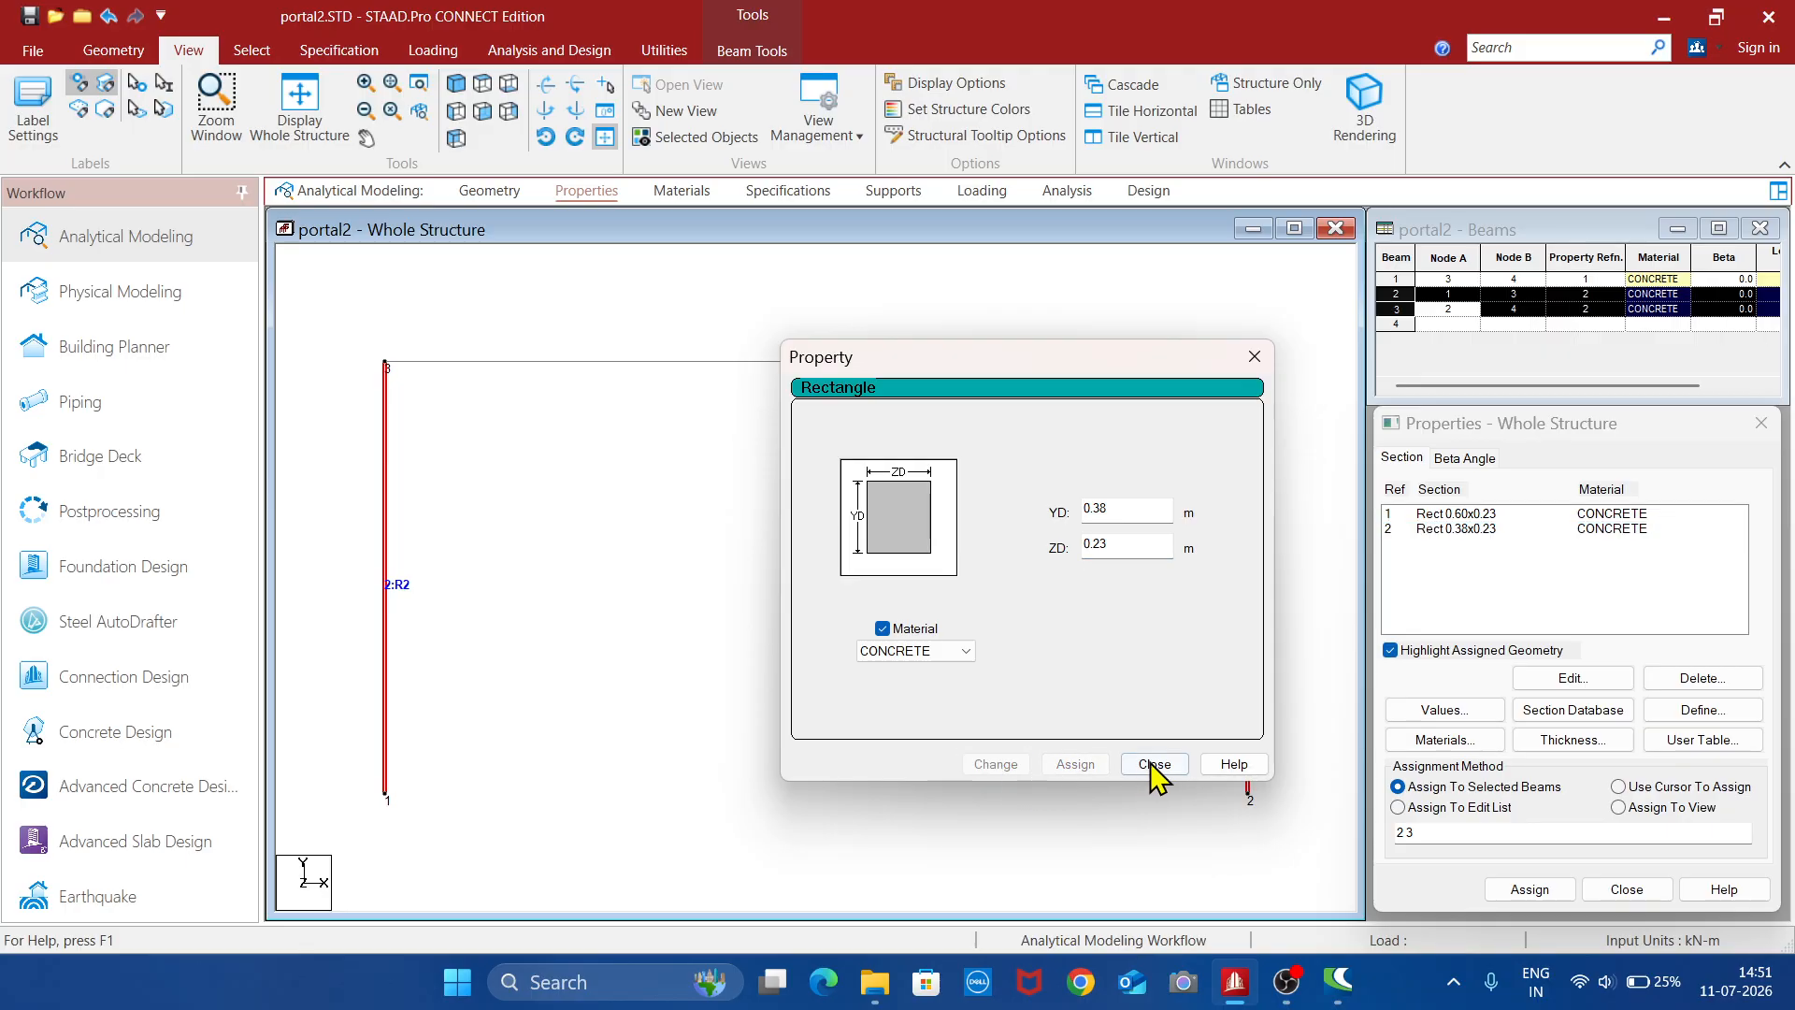
left_click(1152, 767)
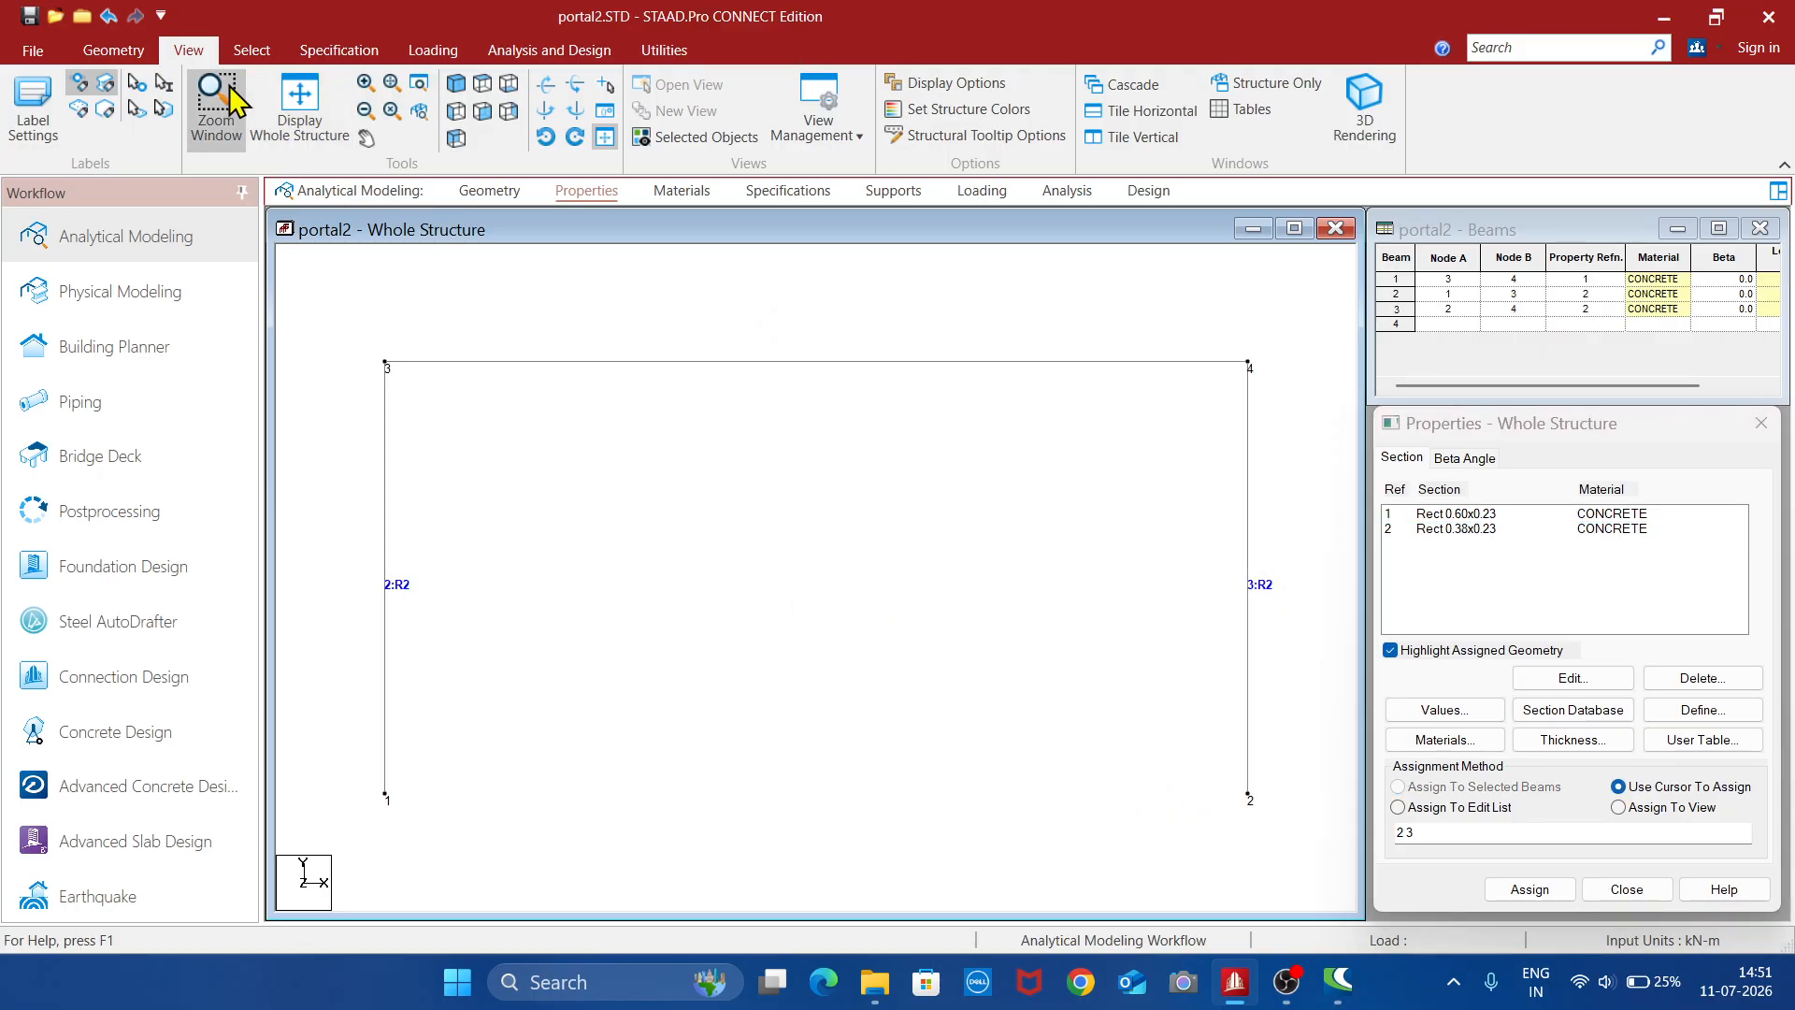
- Check the frame with its 0.38 x 0.23 m columns in a 3D rendering, and close the rendered view
left_click(1365, 103)
scroll(1061, 623, "up", 6)
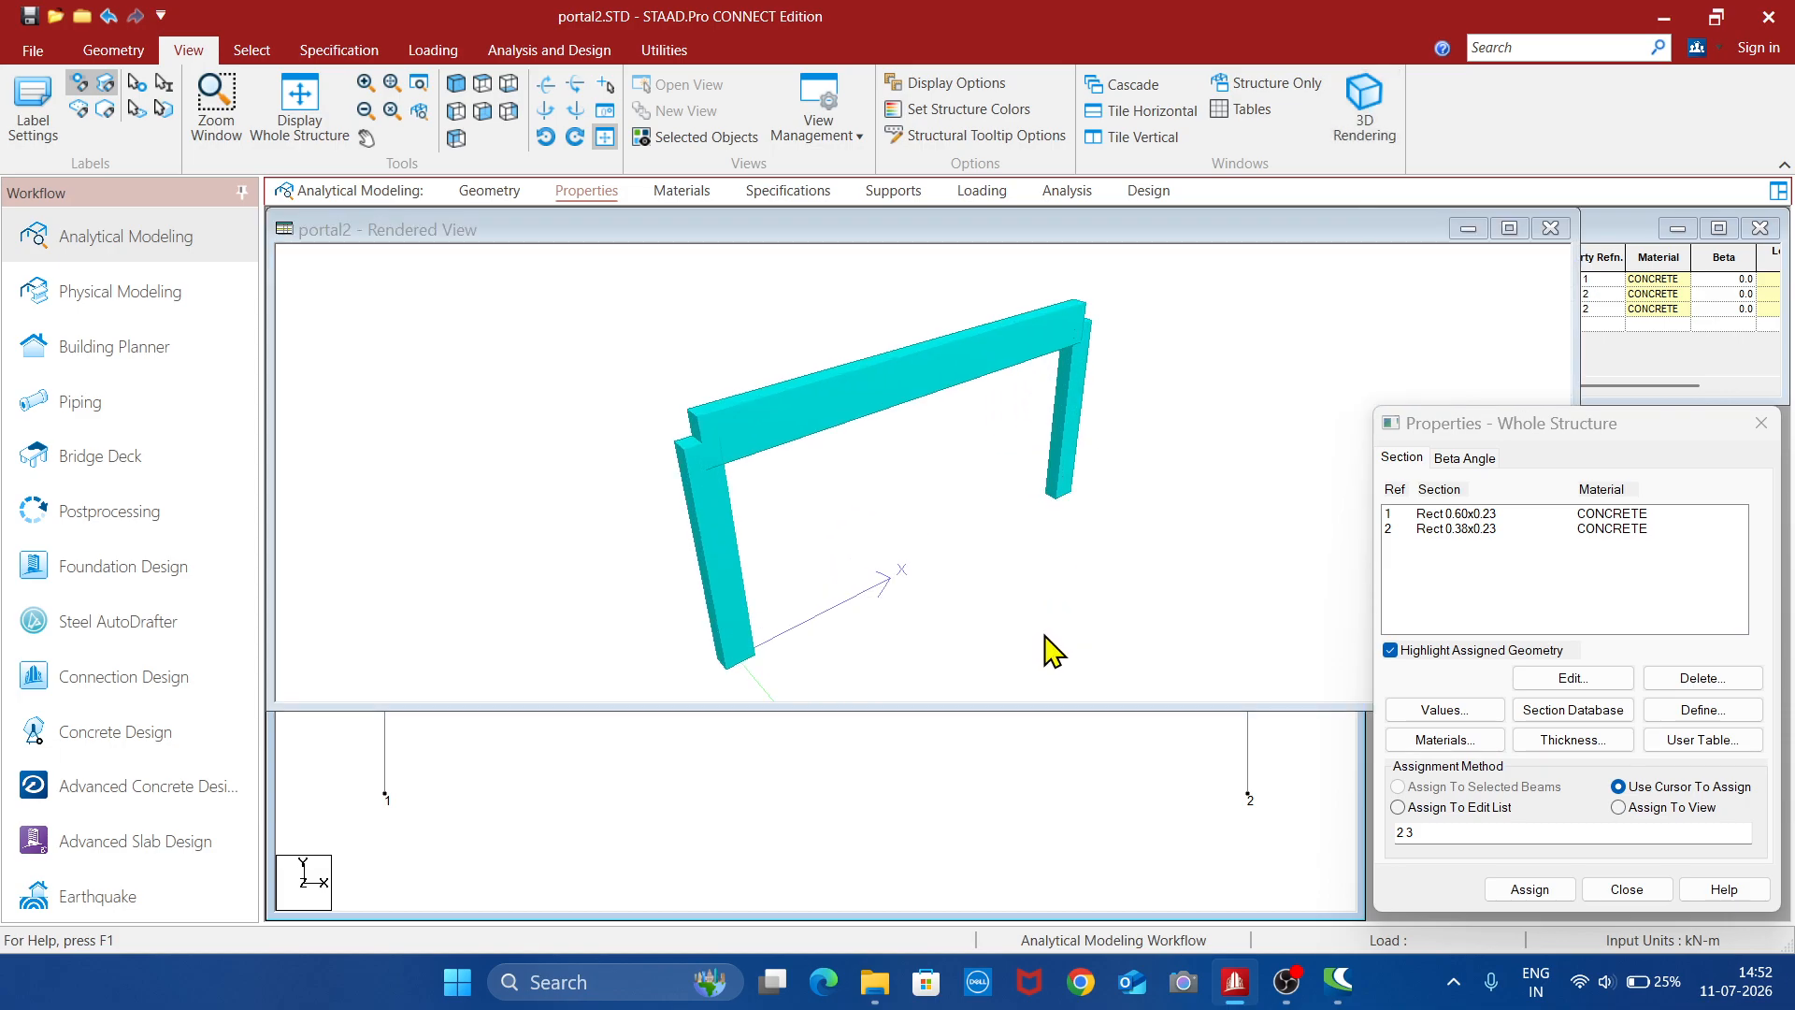
left_click_drag(949, 600, 980, 533)
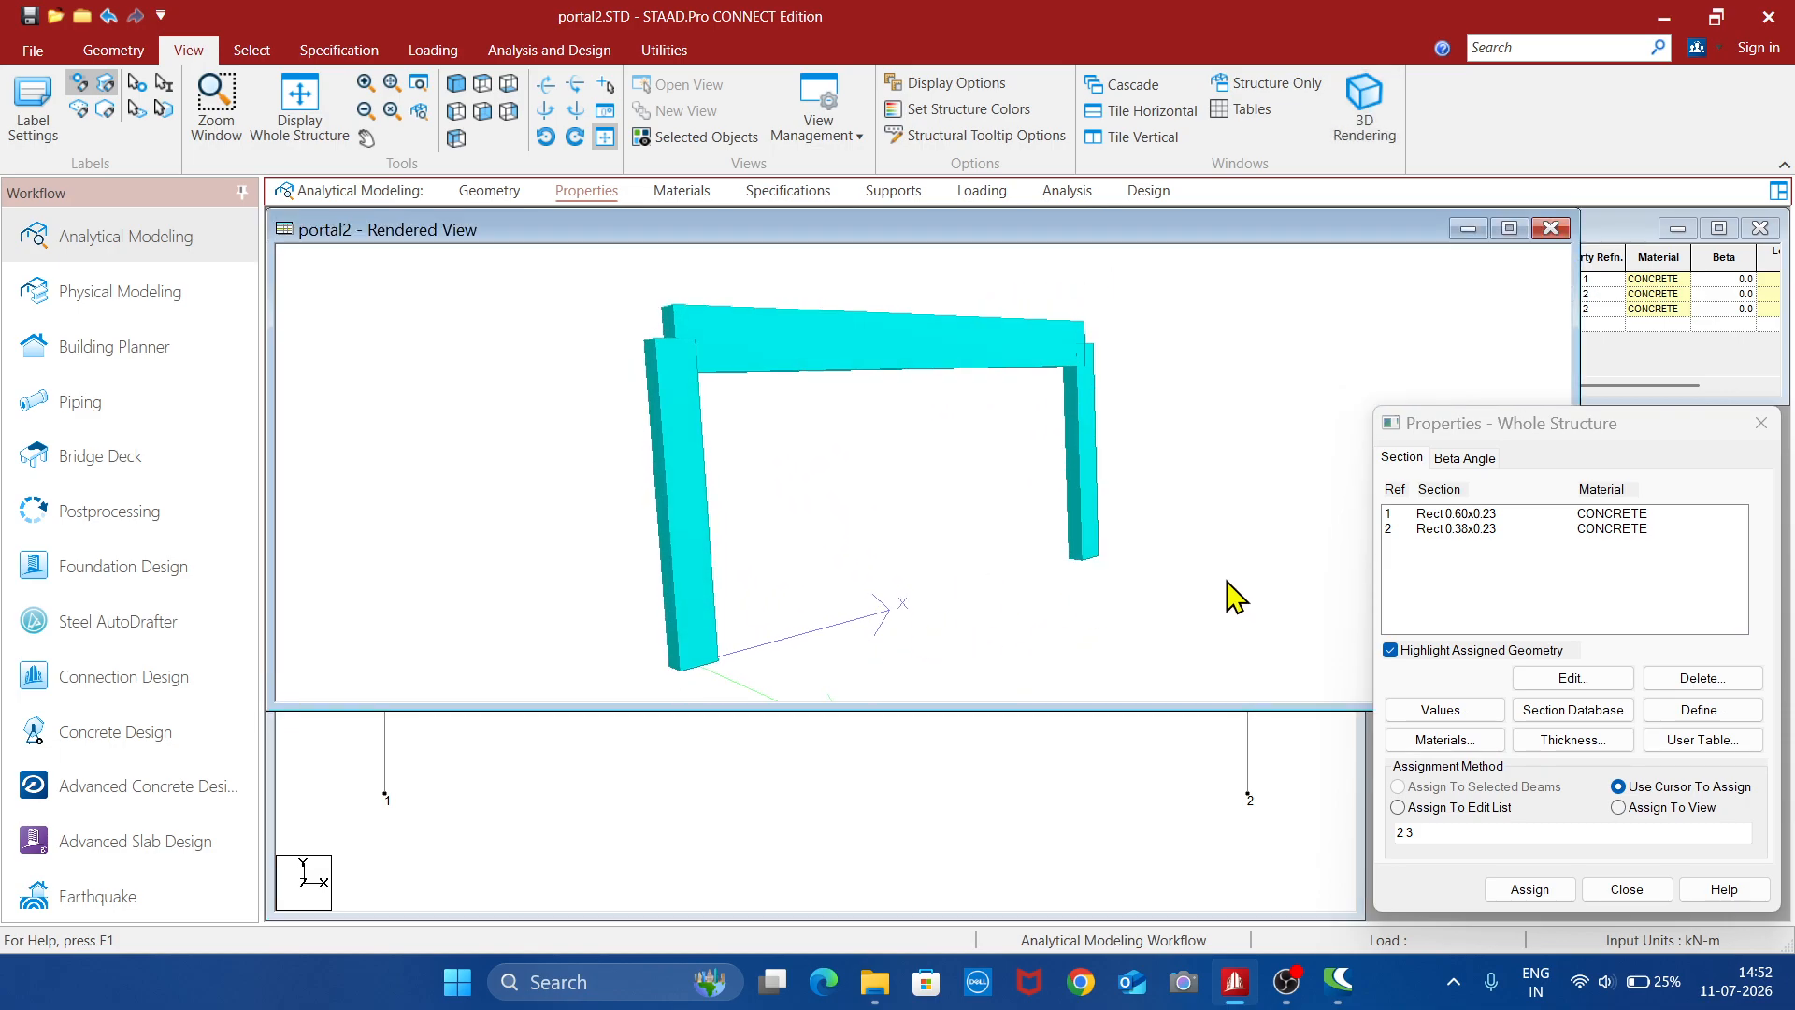
left_click(1548, 230)
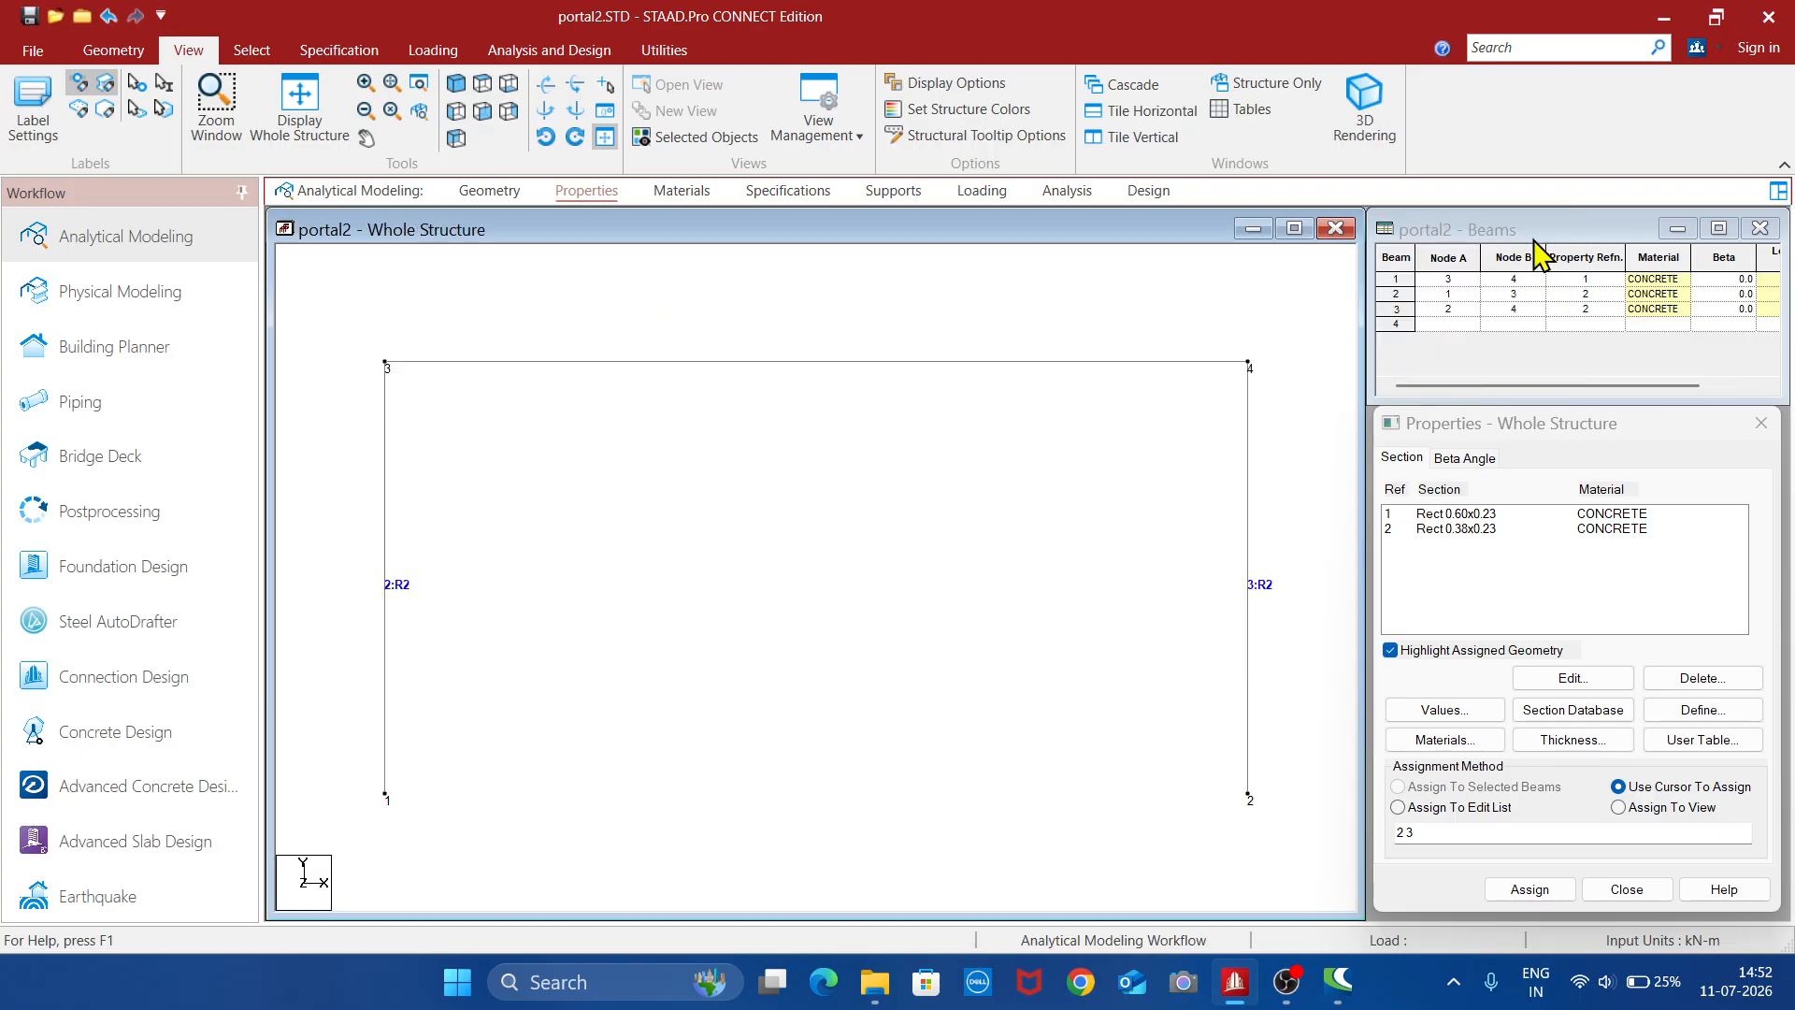
- Create a fixed support definition for the structure
left_click(896, 200)
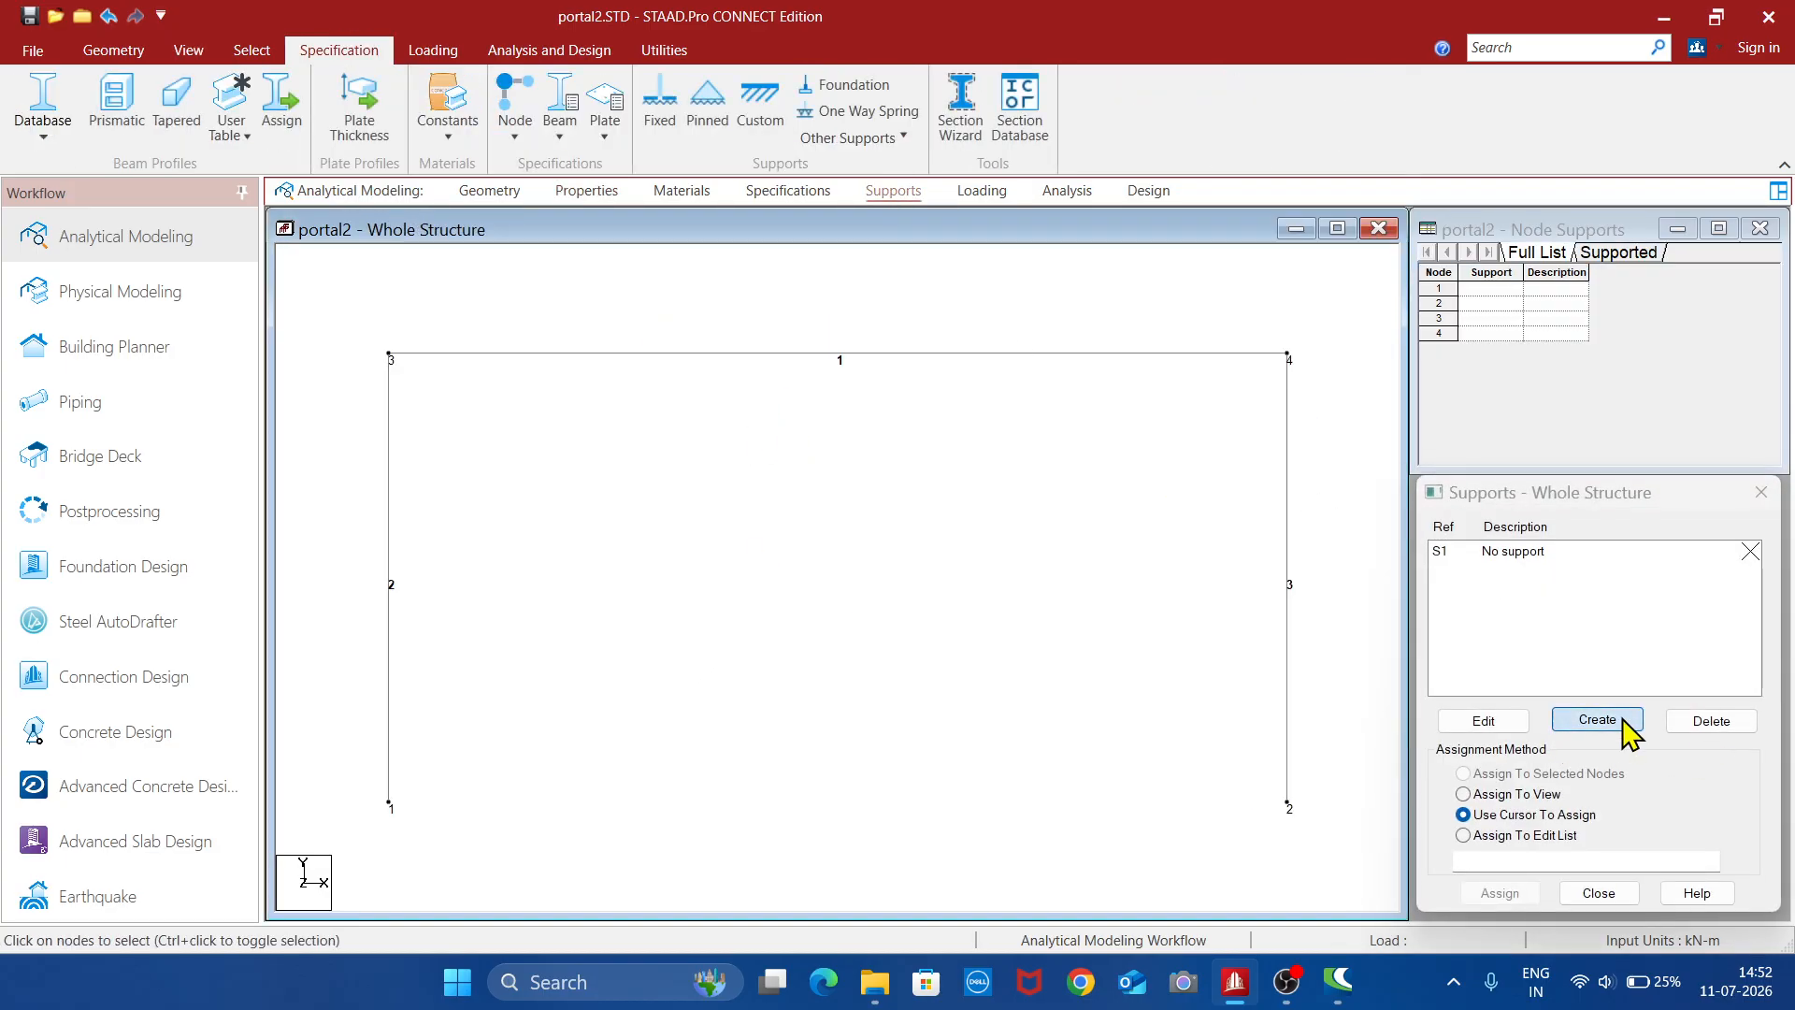
left_click(1599, 720)
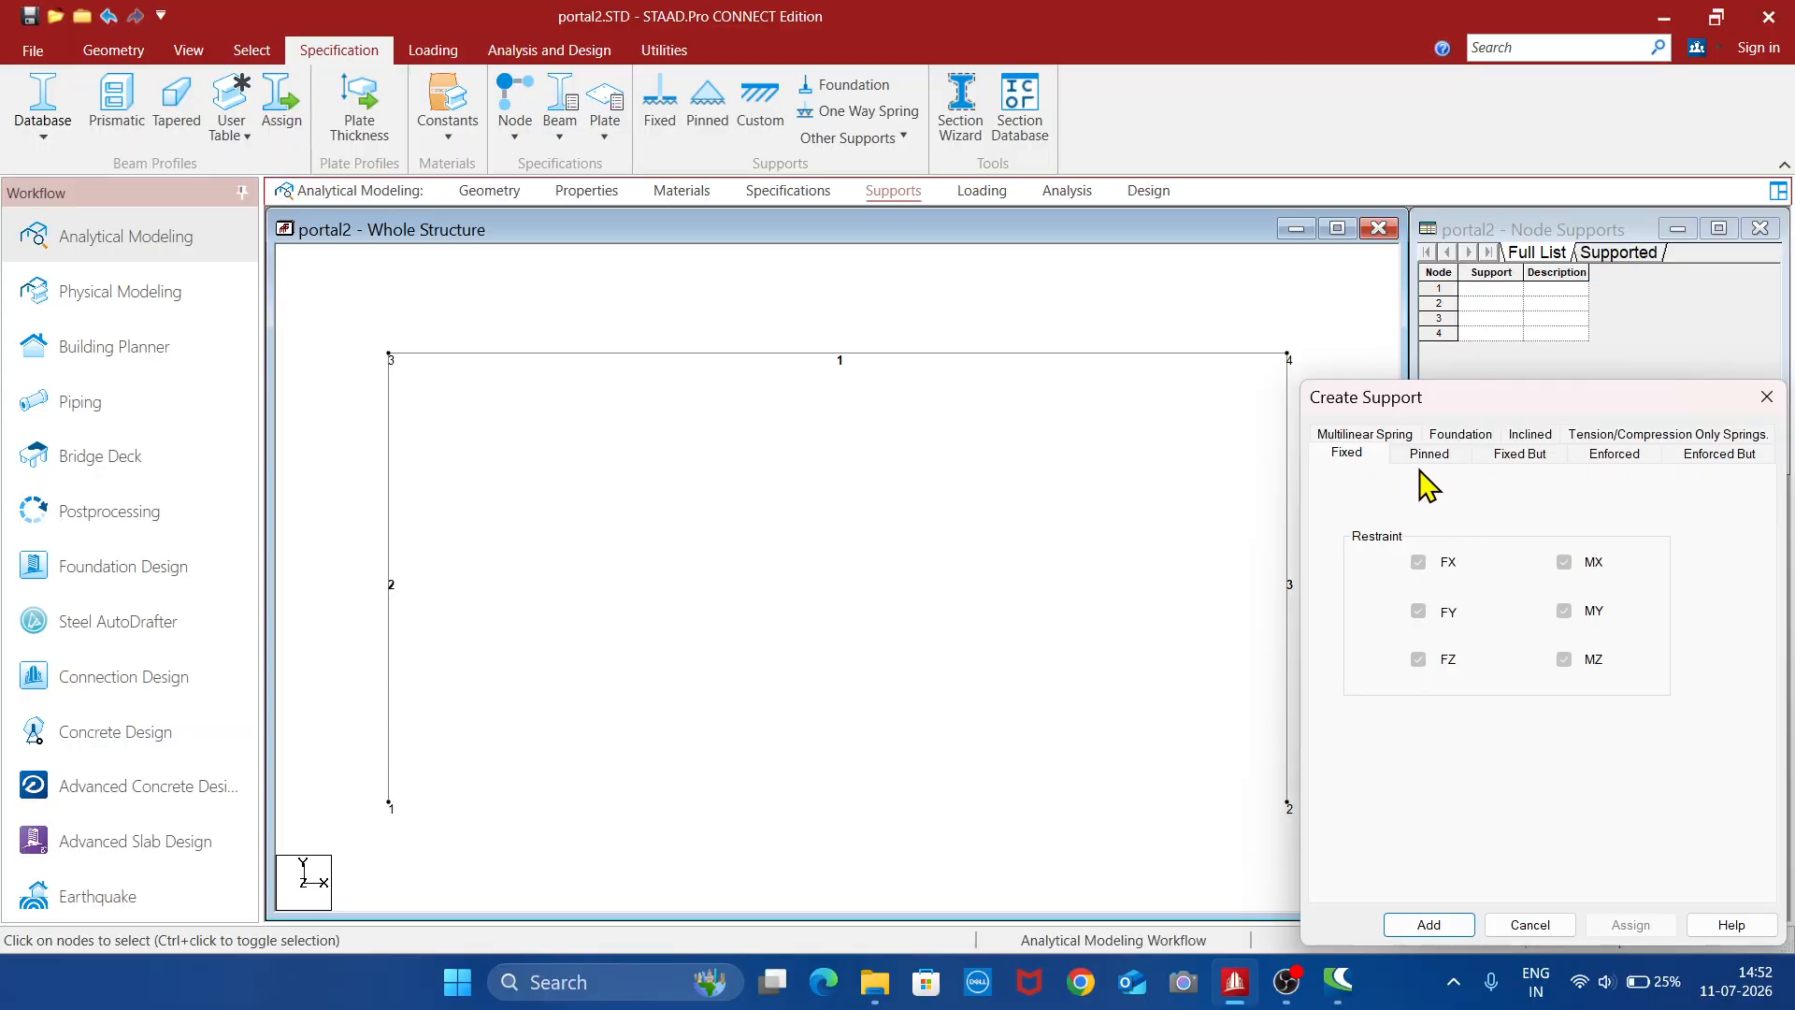
left_click(1428, 925)
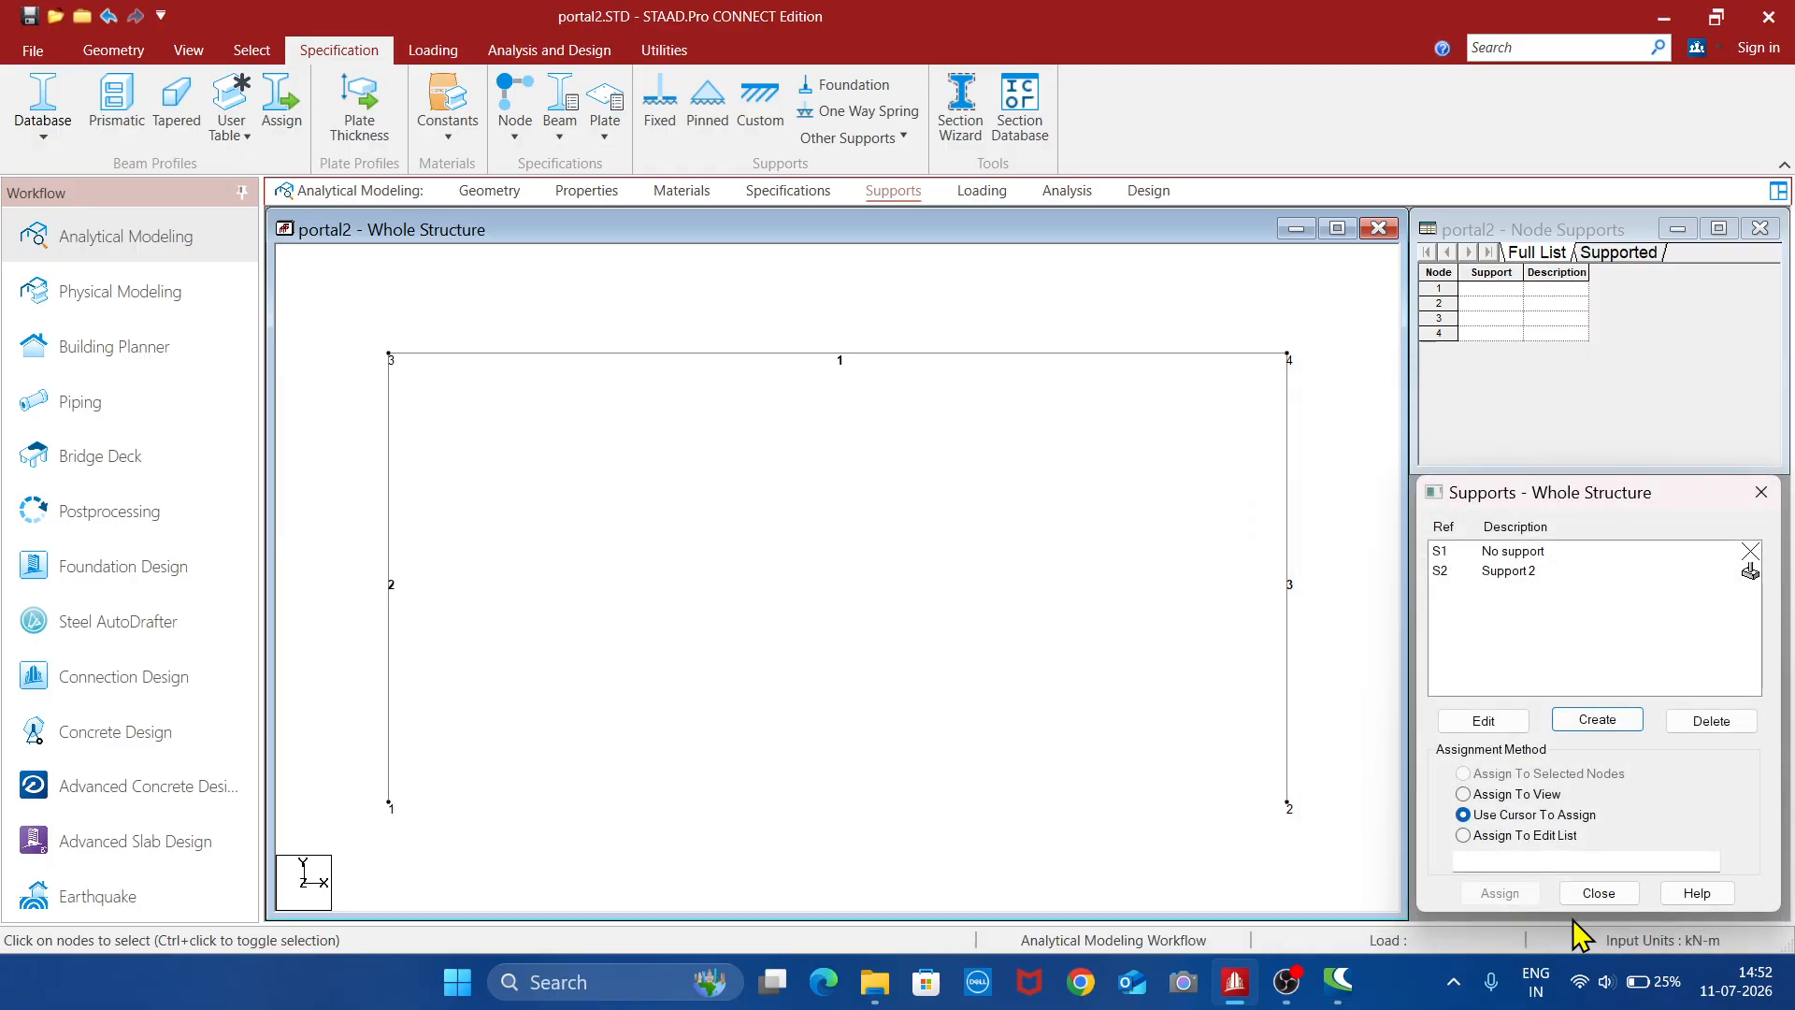
- Assign the fixed support to the column base nodes 1 and 2
left_click(1534, 571)
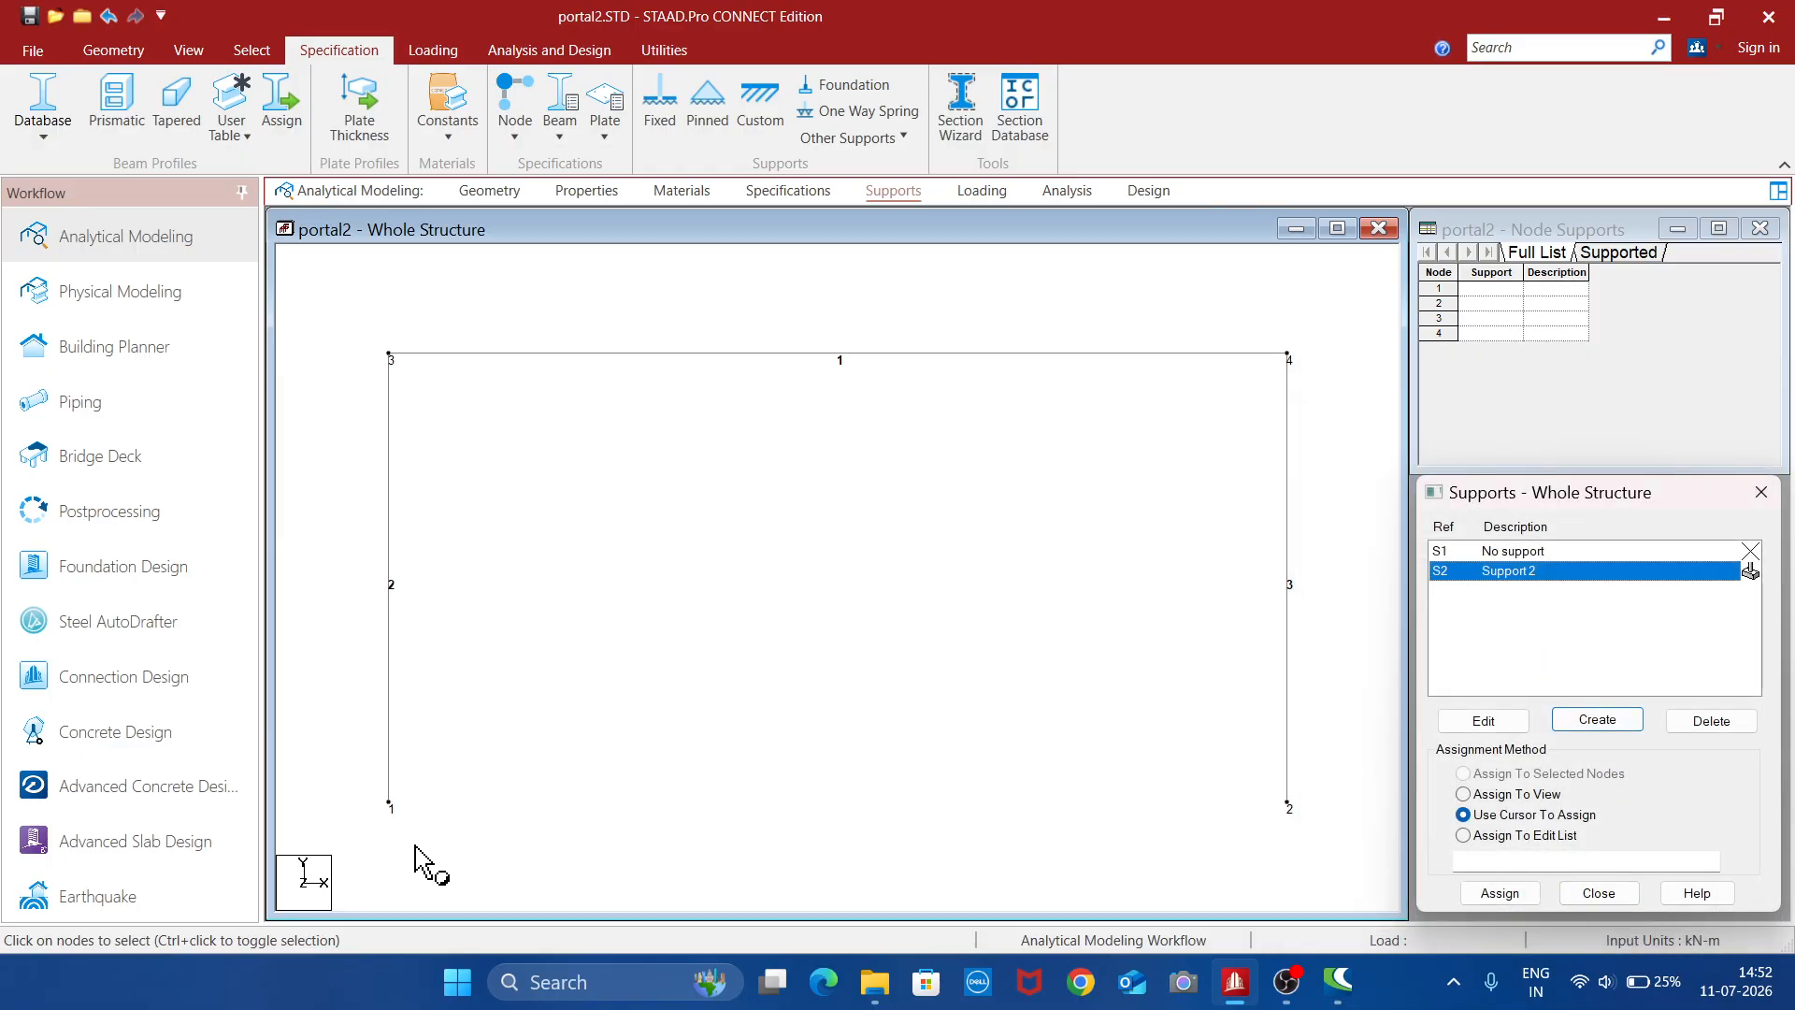
left_click(390, 804)
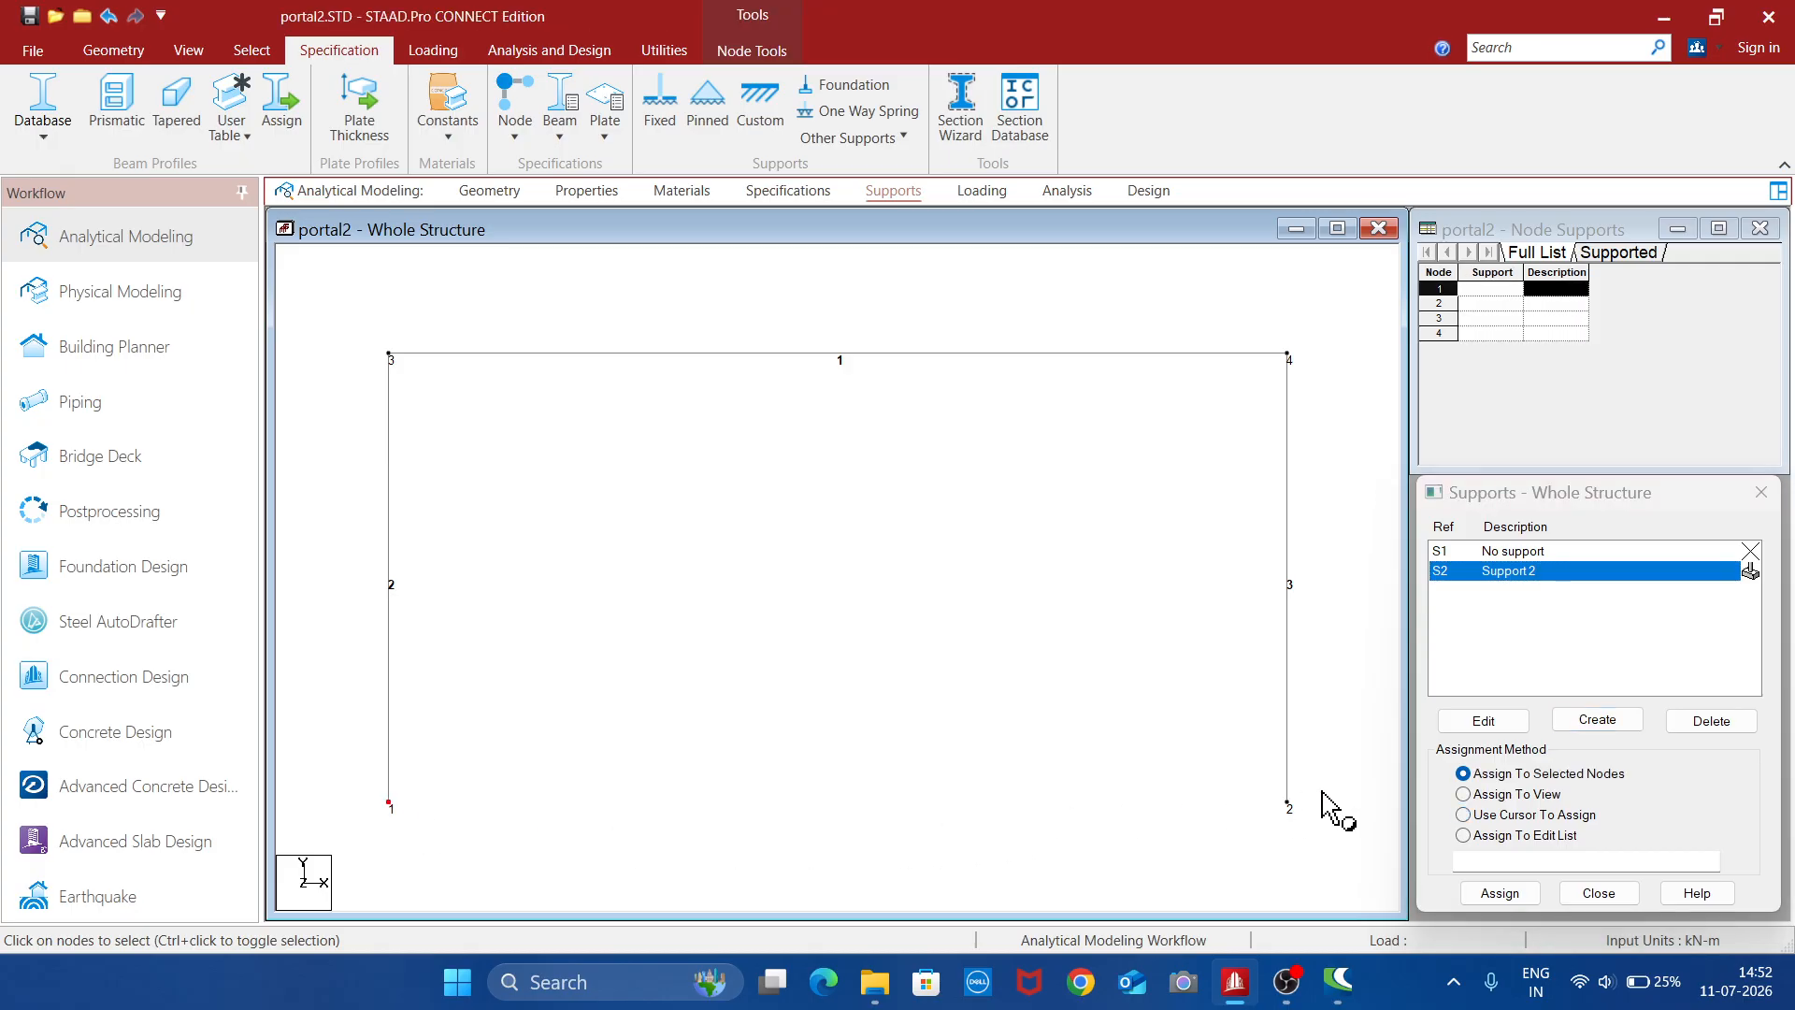
left_click(1288, 804, "ctrl")
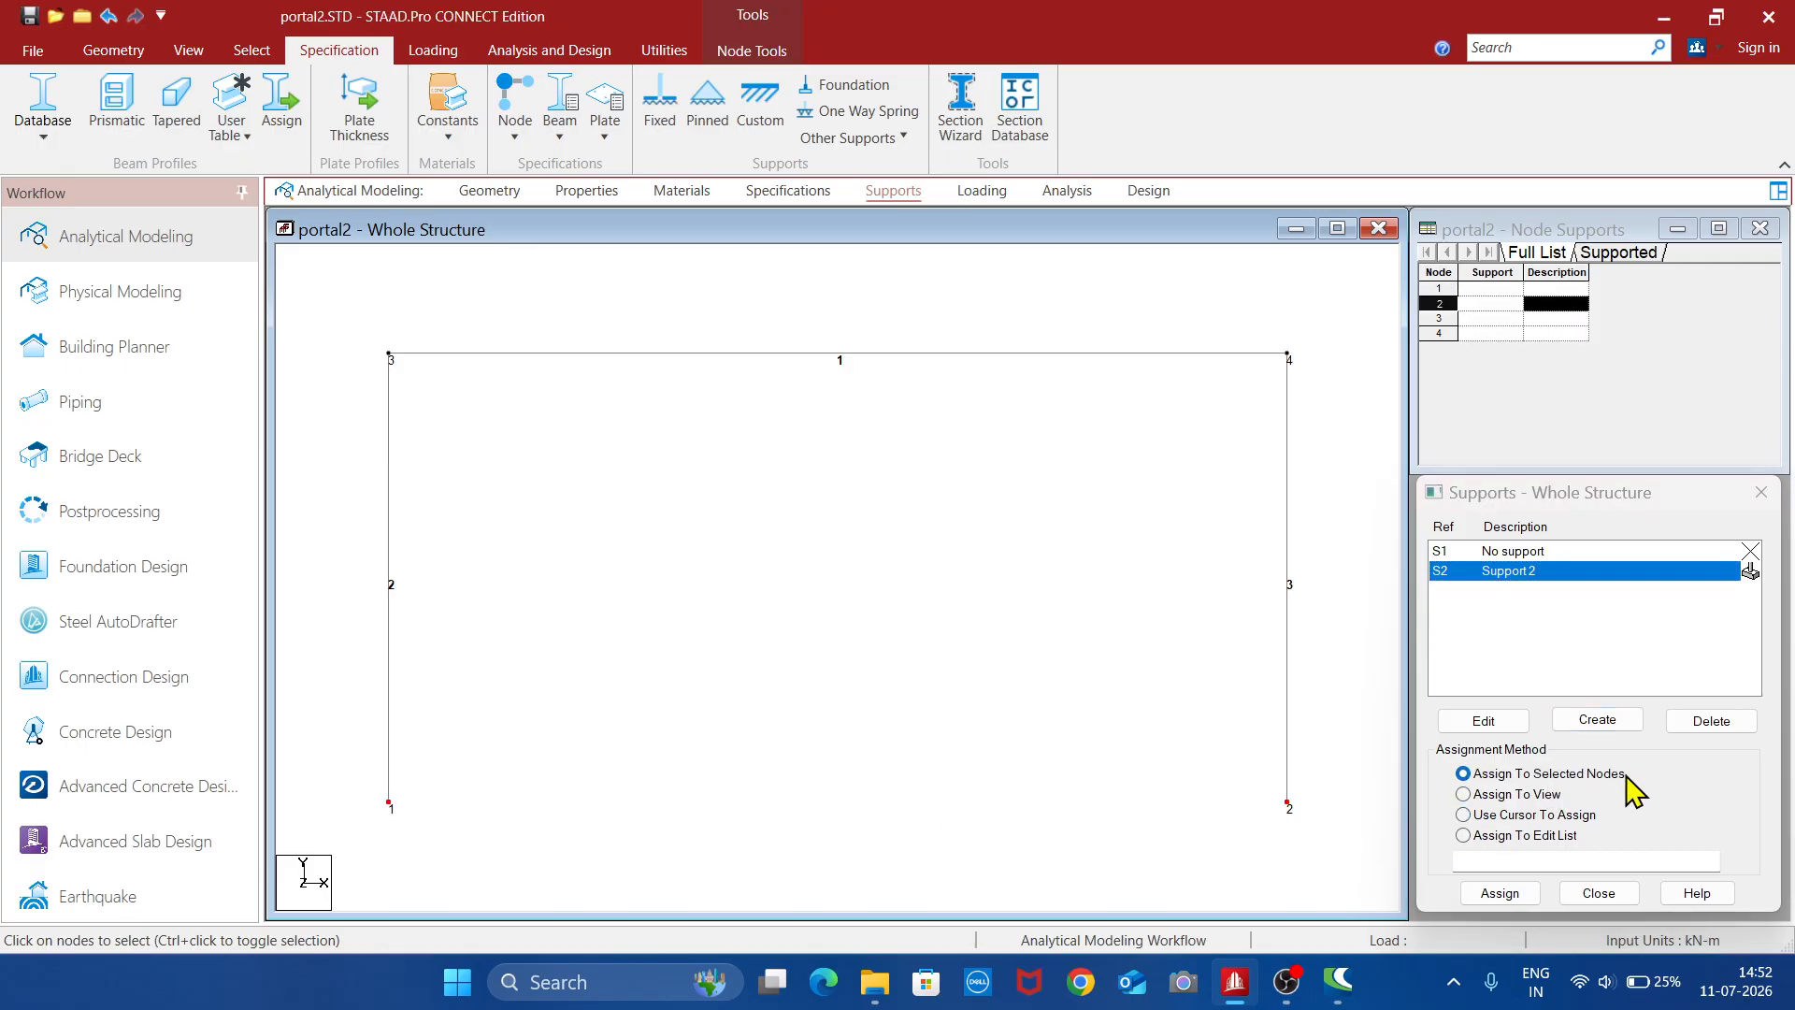
left_click(1500, 893)
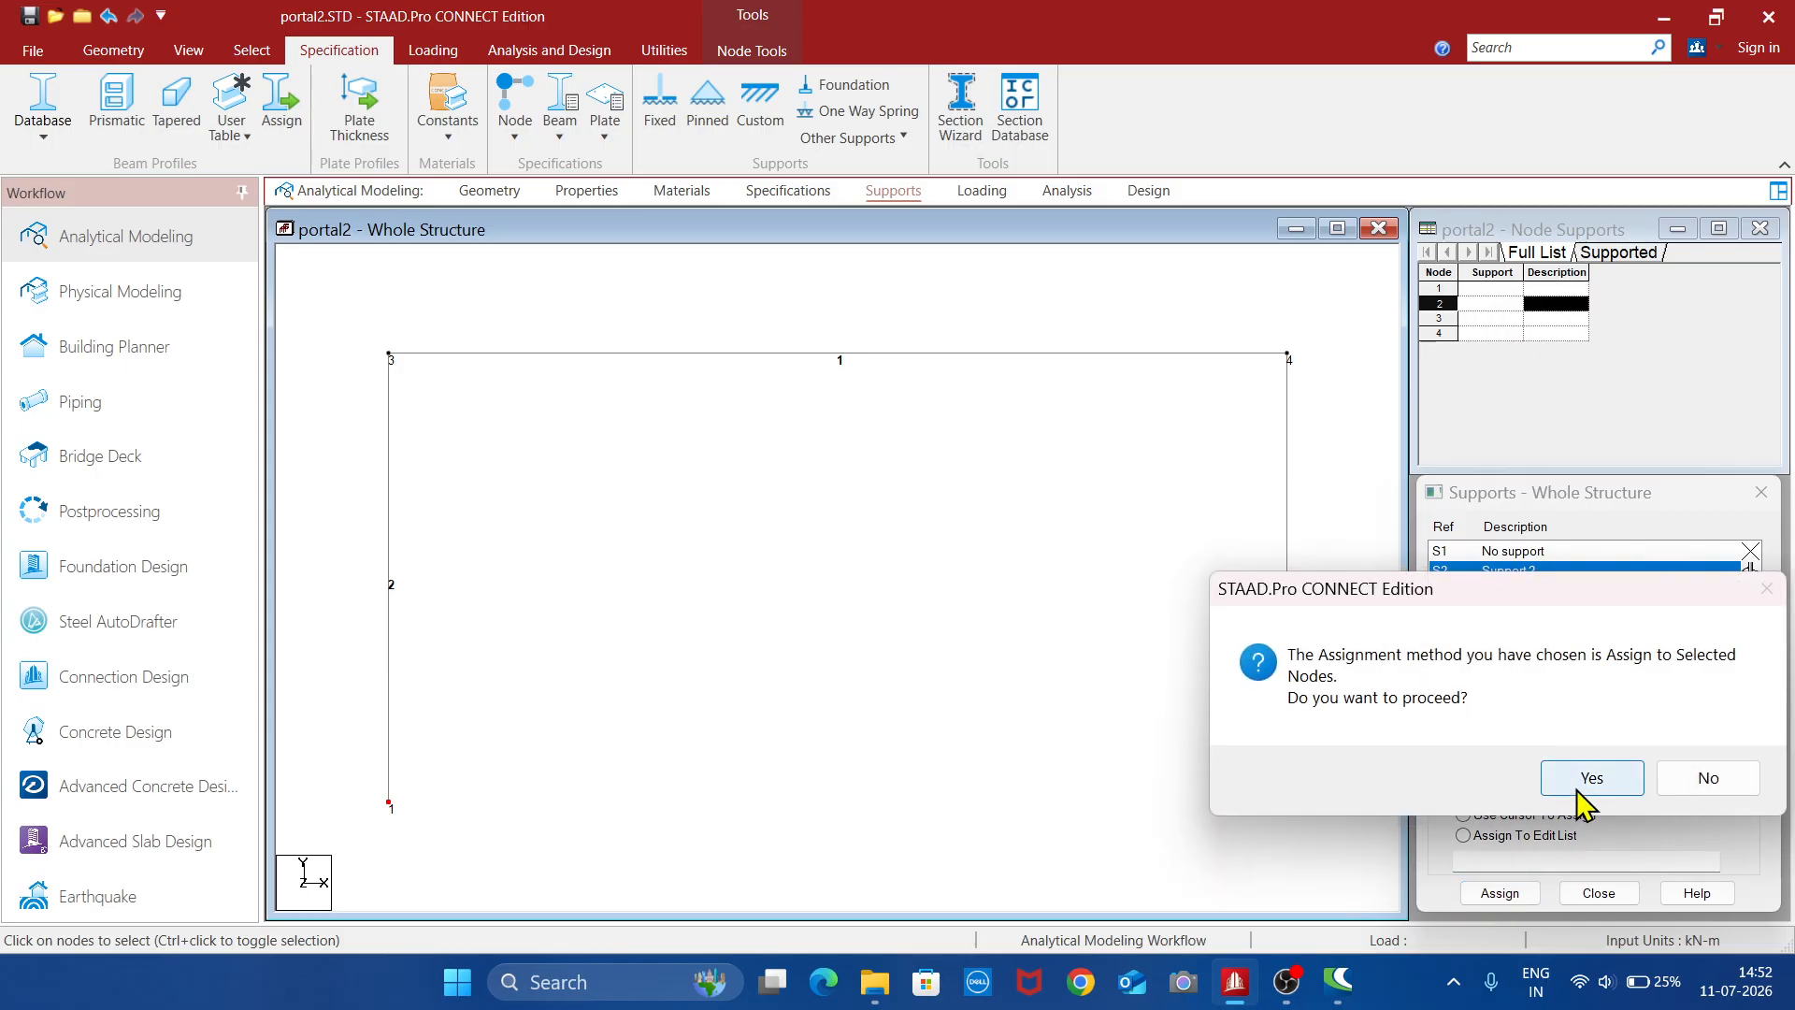
left_click(1582, 776)
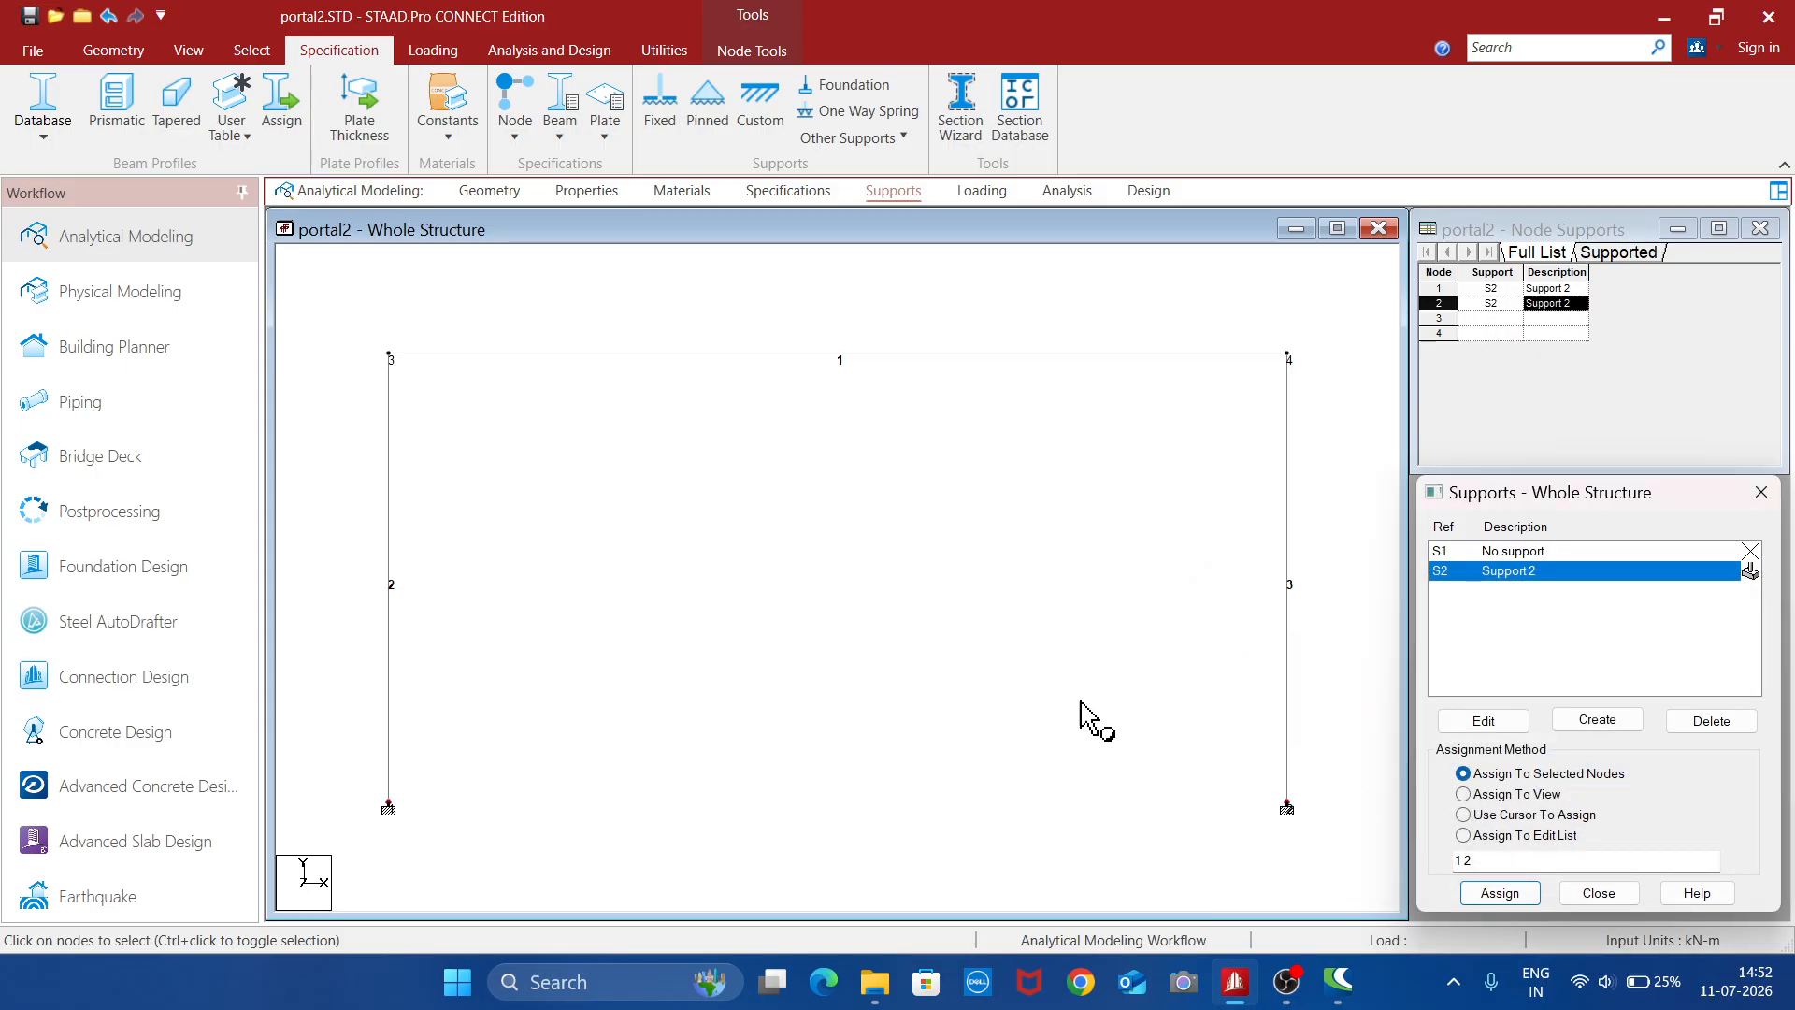
- Add primary load case 1 titled LOAD CASE 1 with loading type None, and finish adding load cases
left_click(974, 194)
left_click(1456, 272)
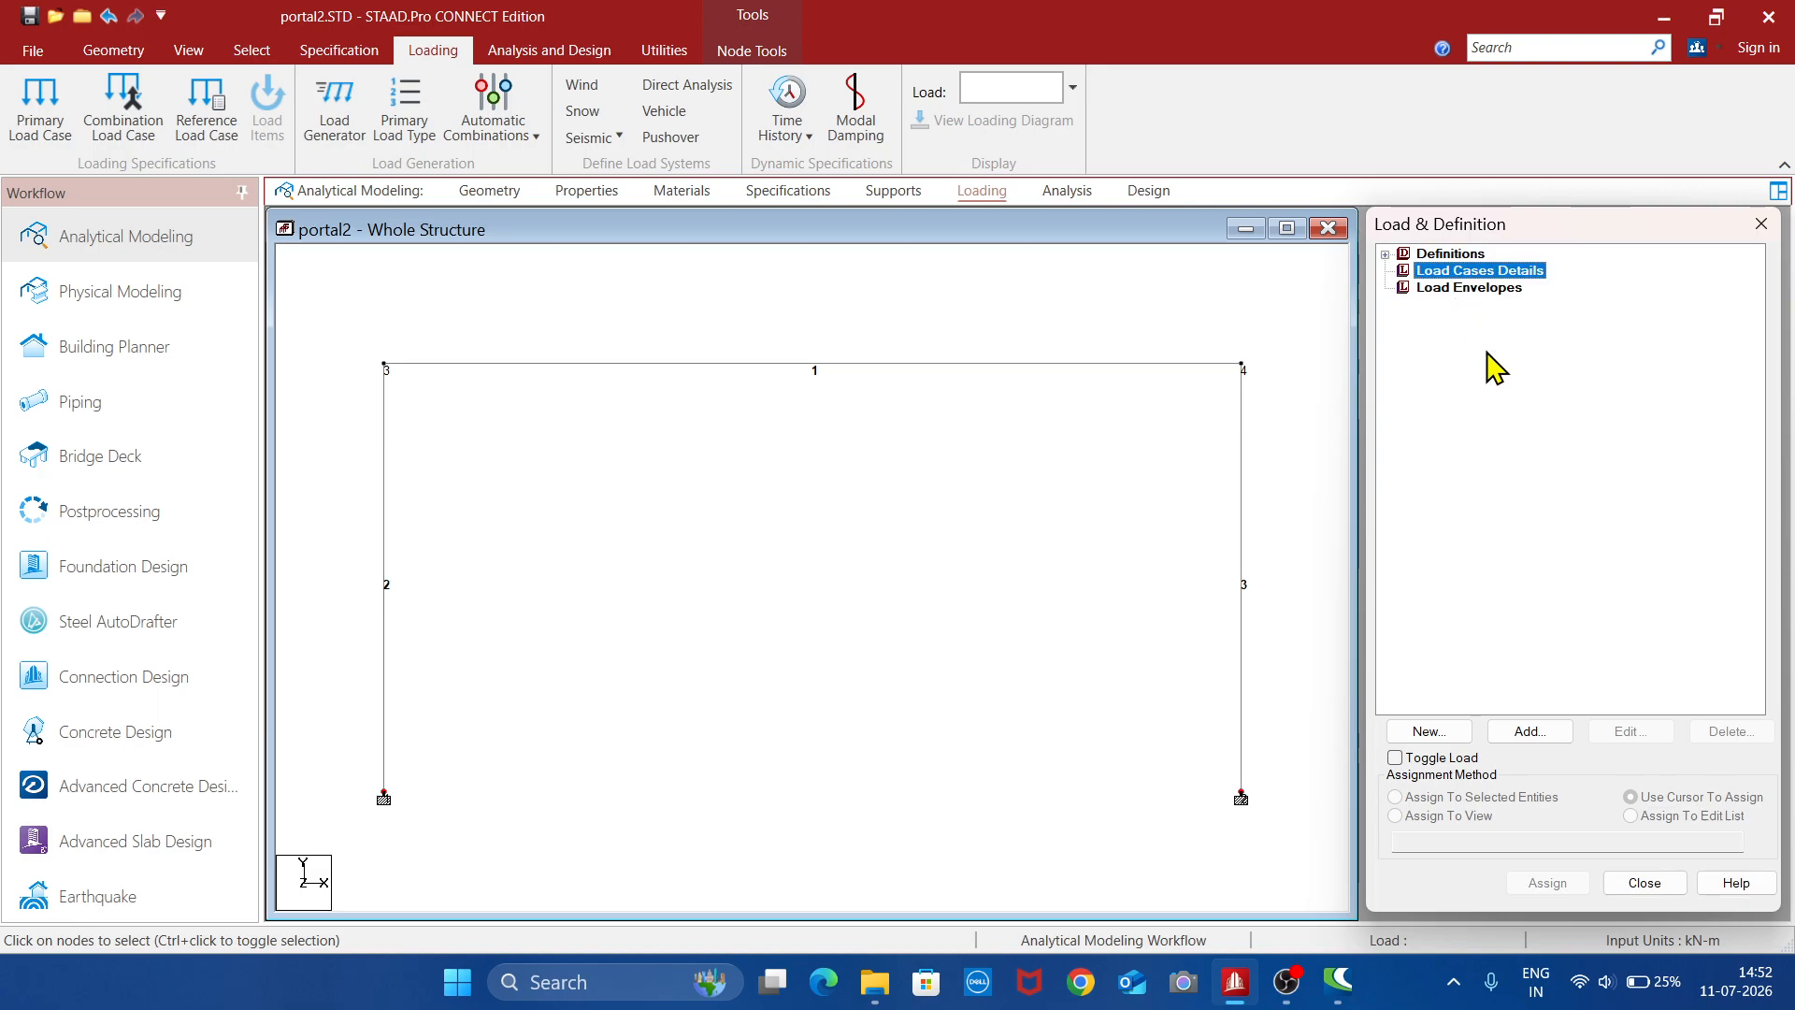
left_click(1530, 731)
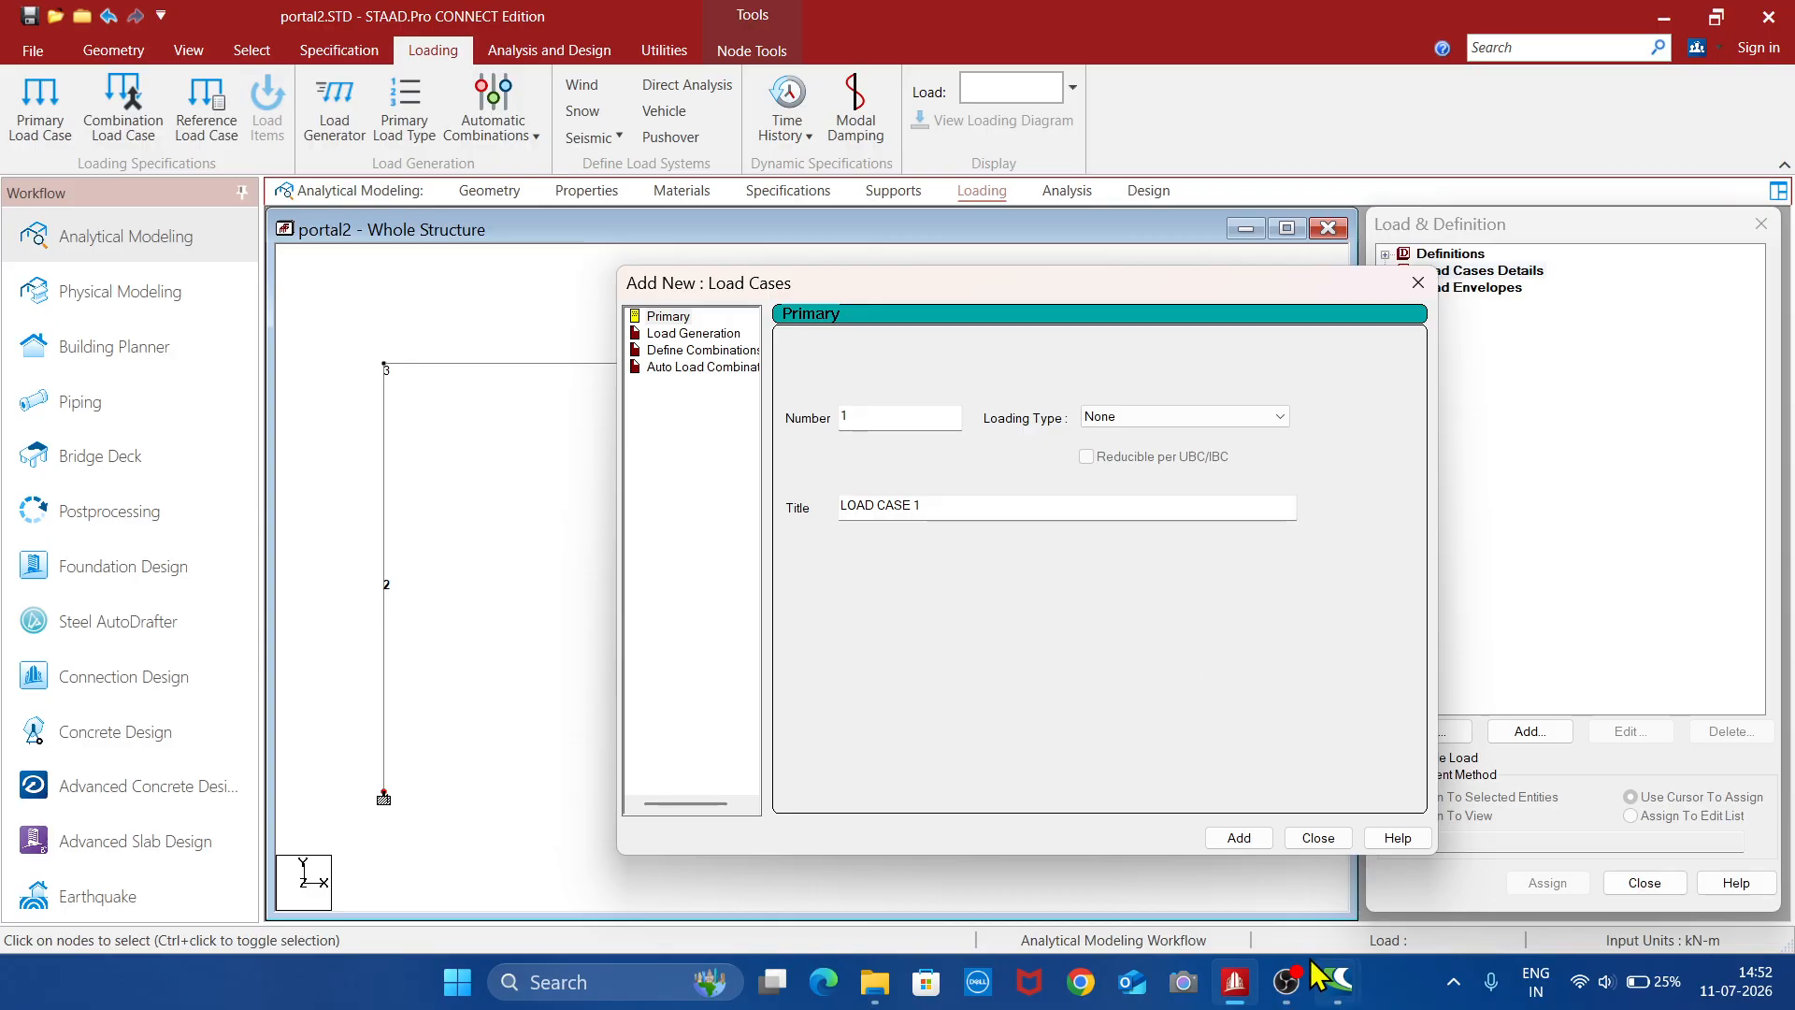
left_click(1244, 839)
left_click(1315, 837)
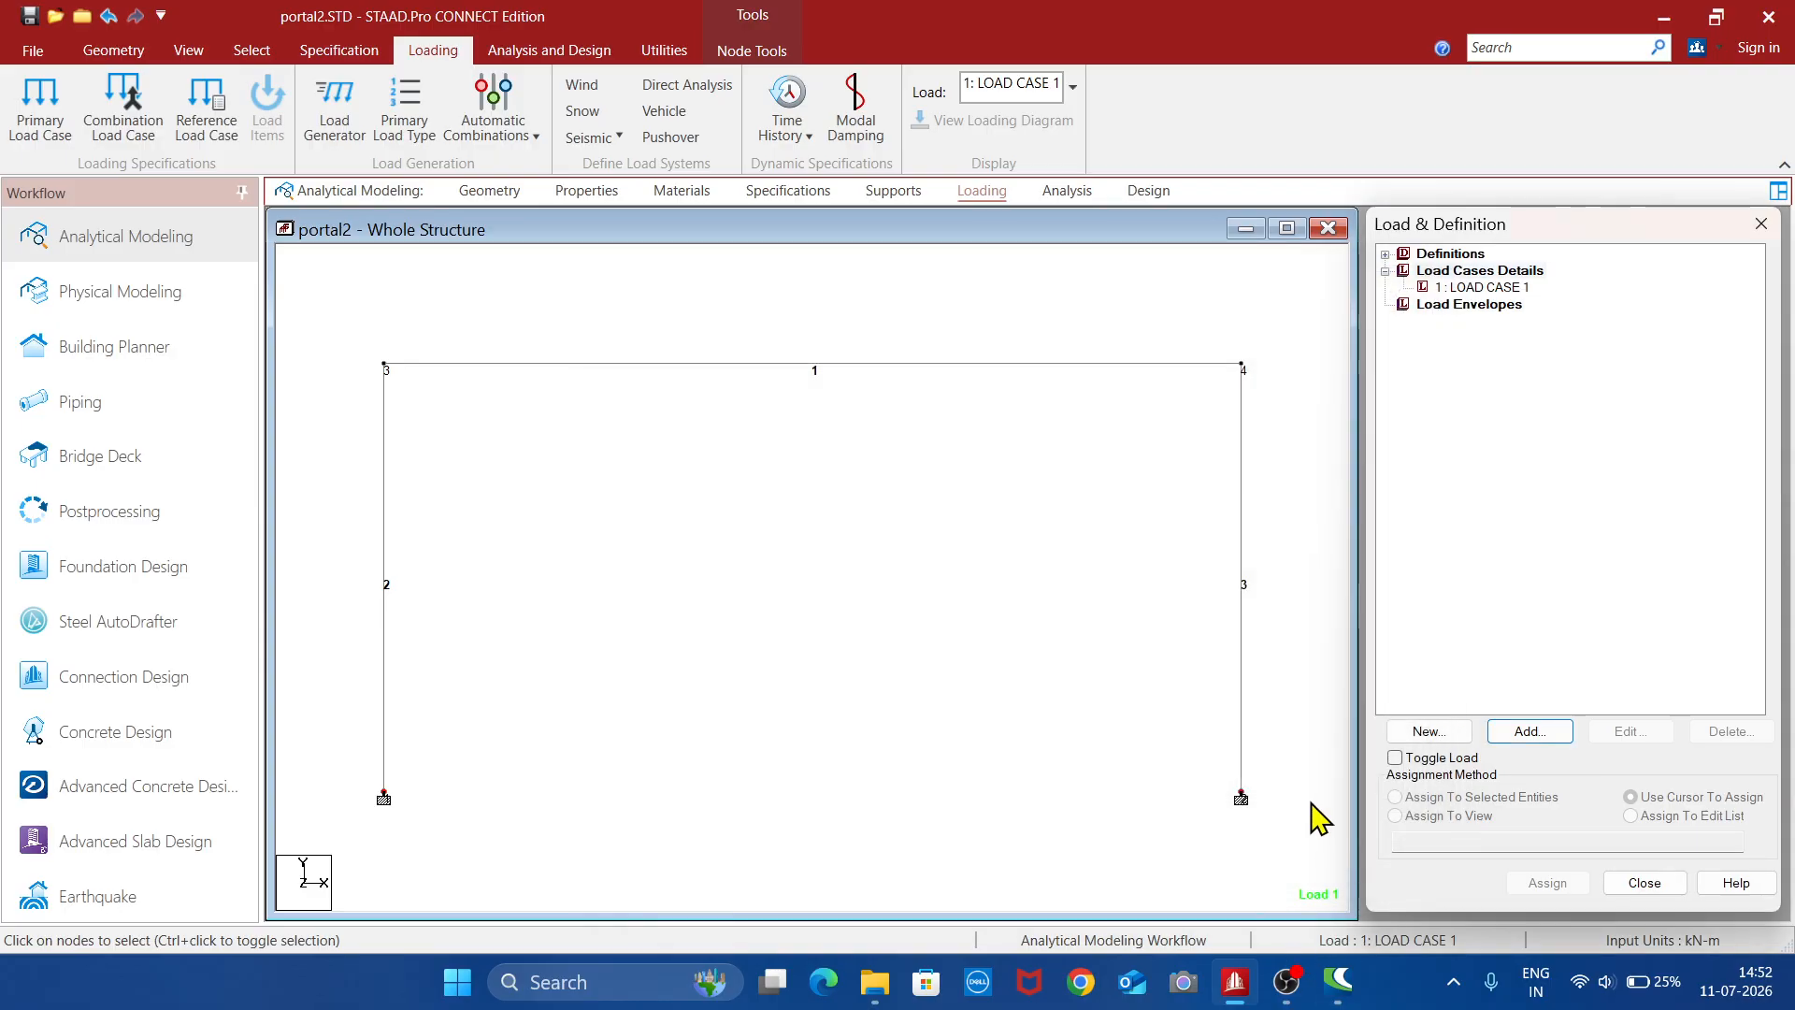
- Add a uniform force member load of -40 kN/m in the GY direction to load case 1
left_click(1496, 287)
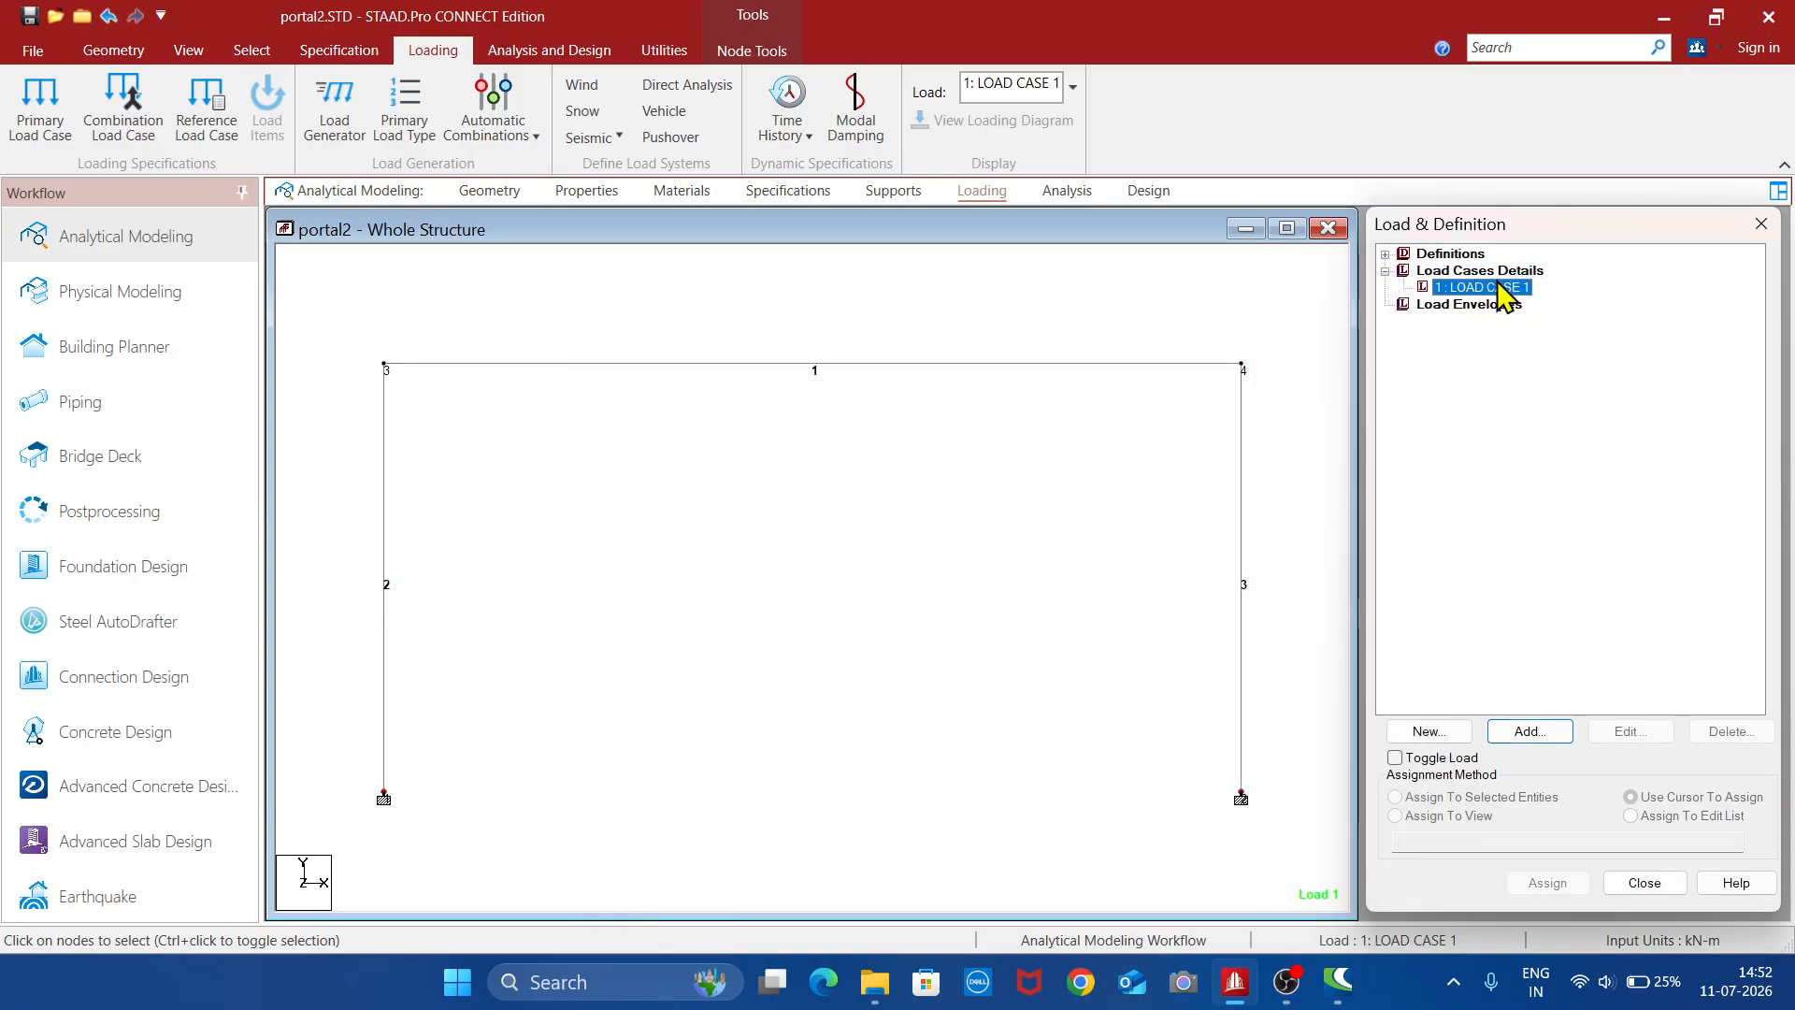
left_click(1530, 733)
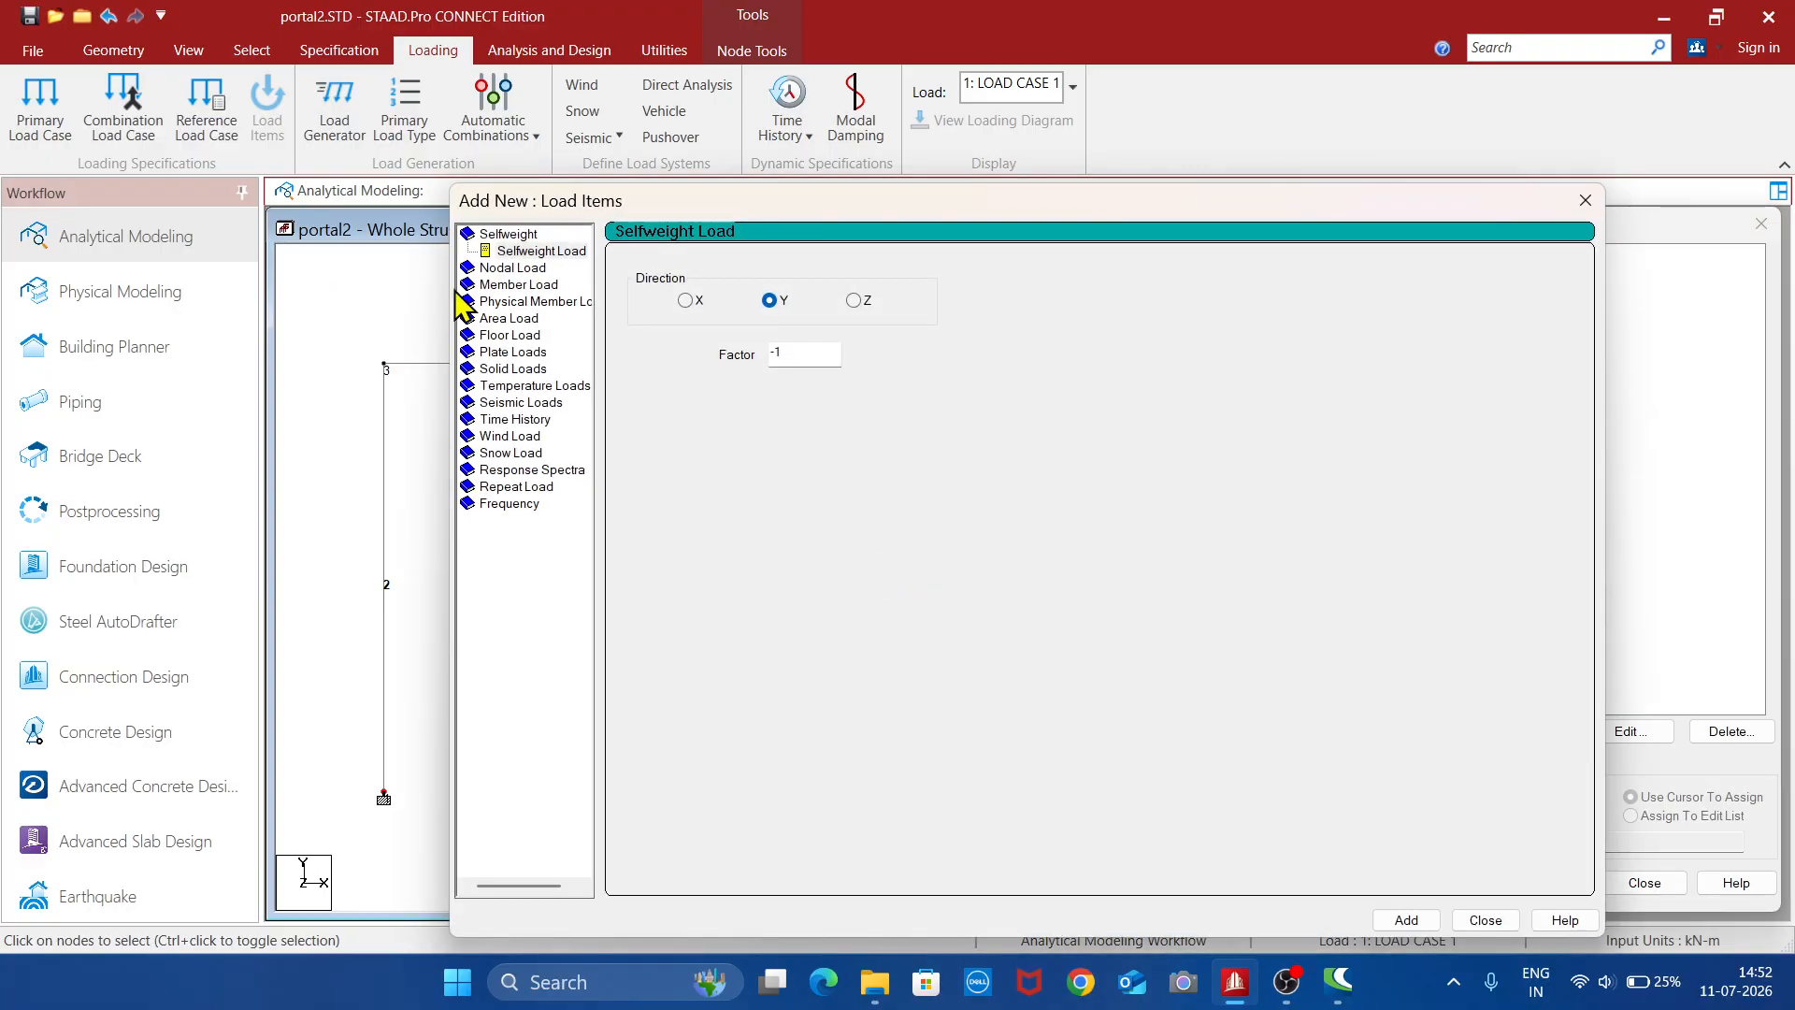
left_click(504, 285)
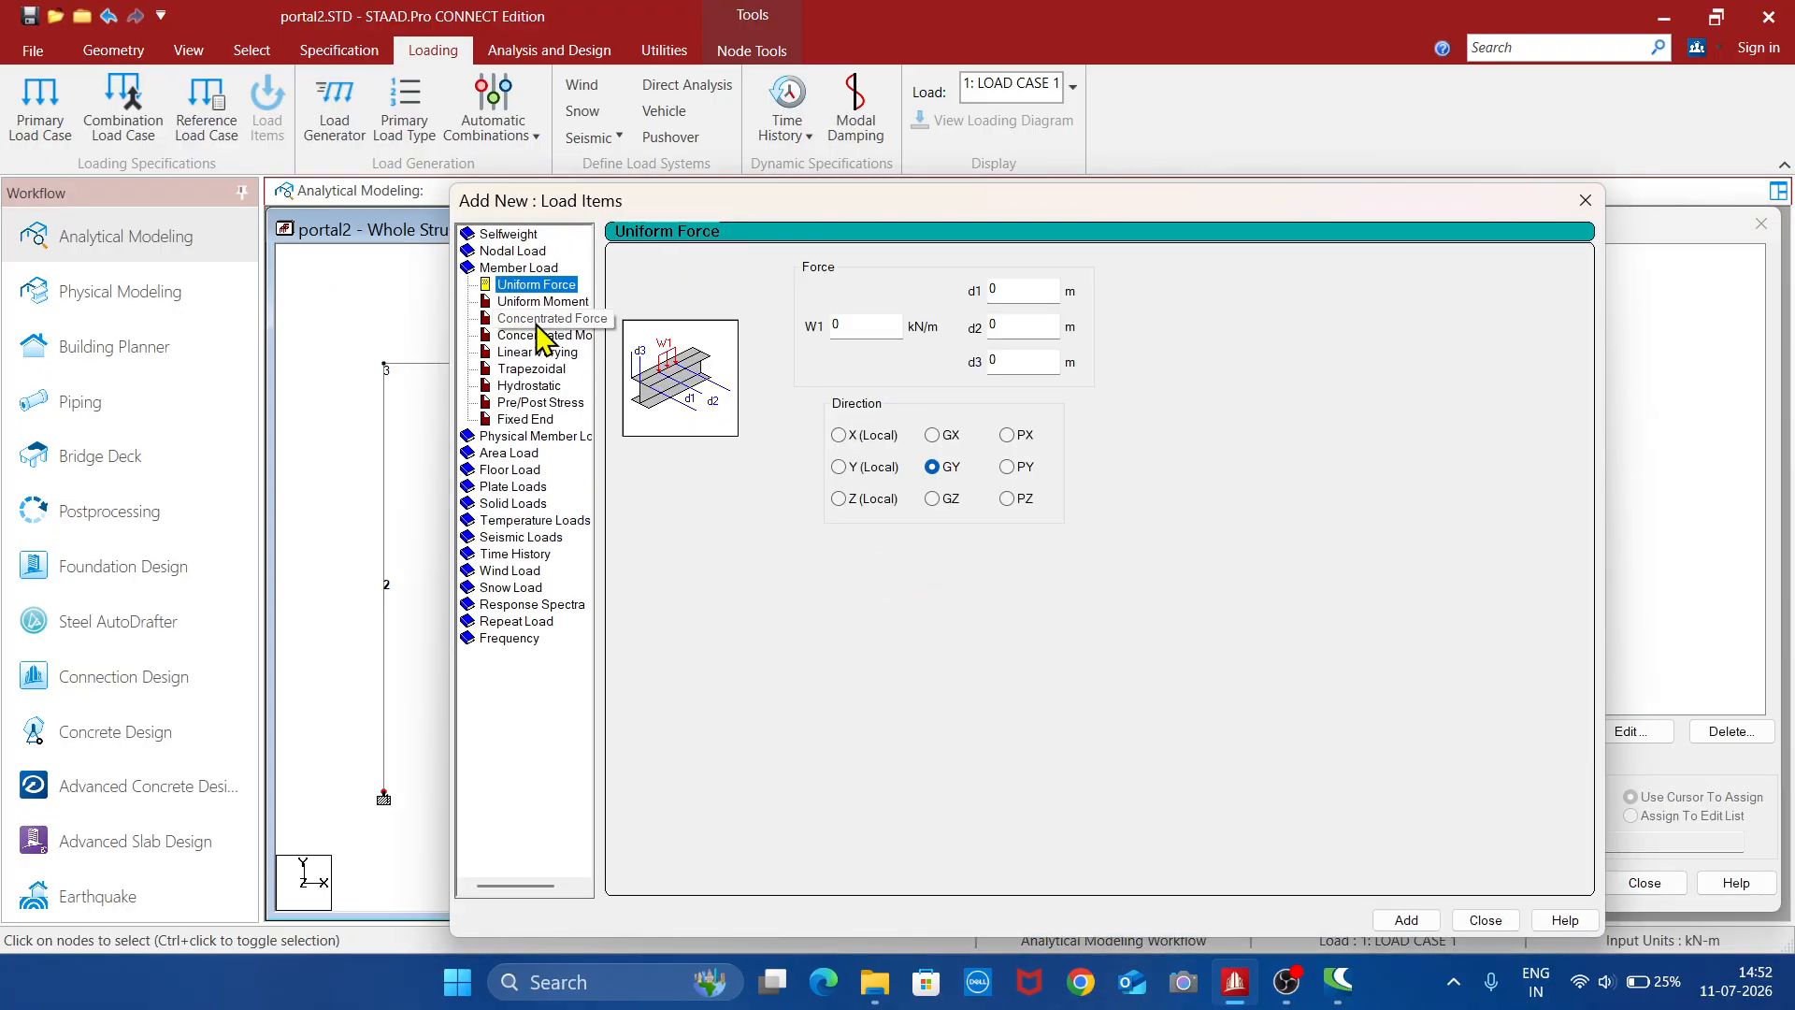
left_click(871, 328)
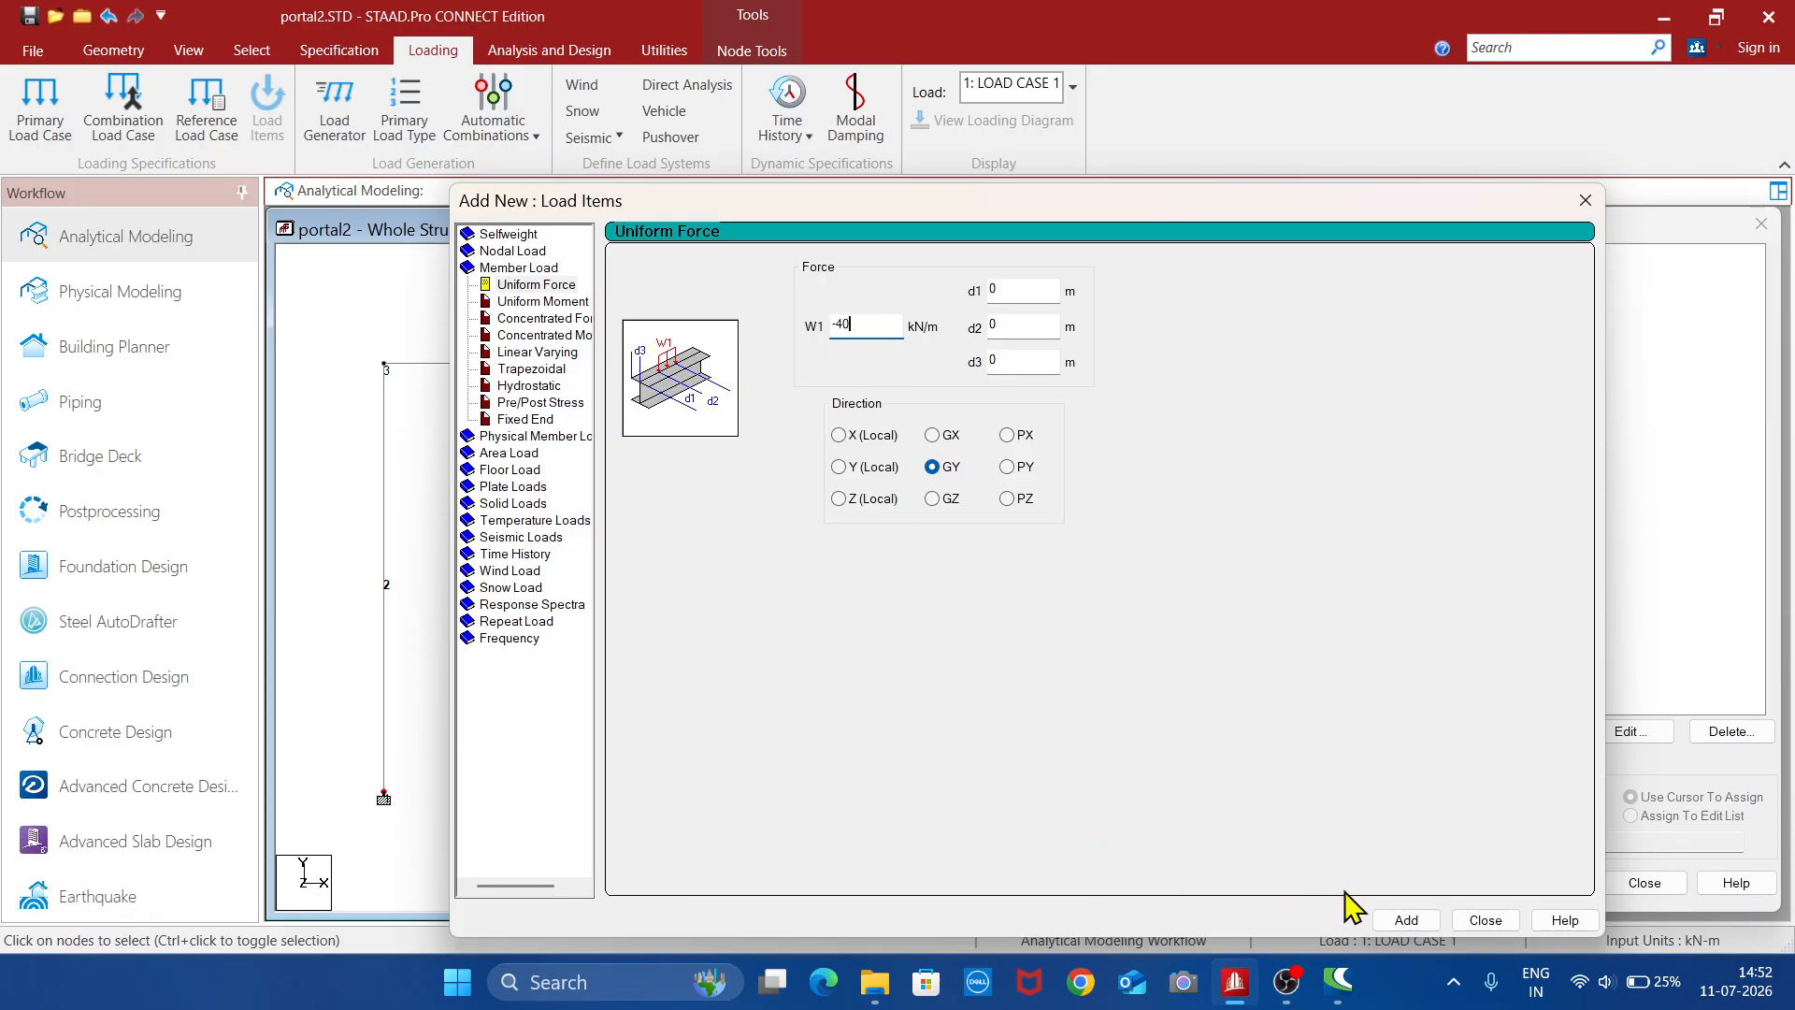
left_click(1406, 920)
left_click(1486, 920)
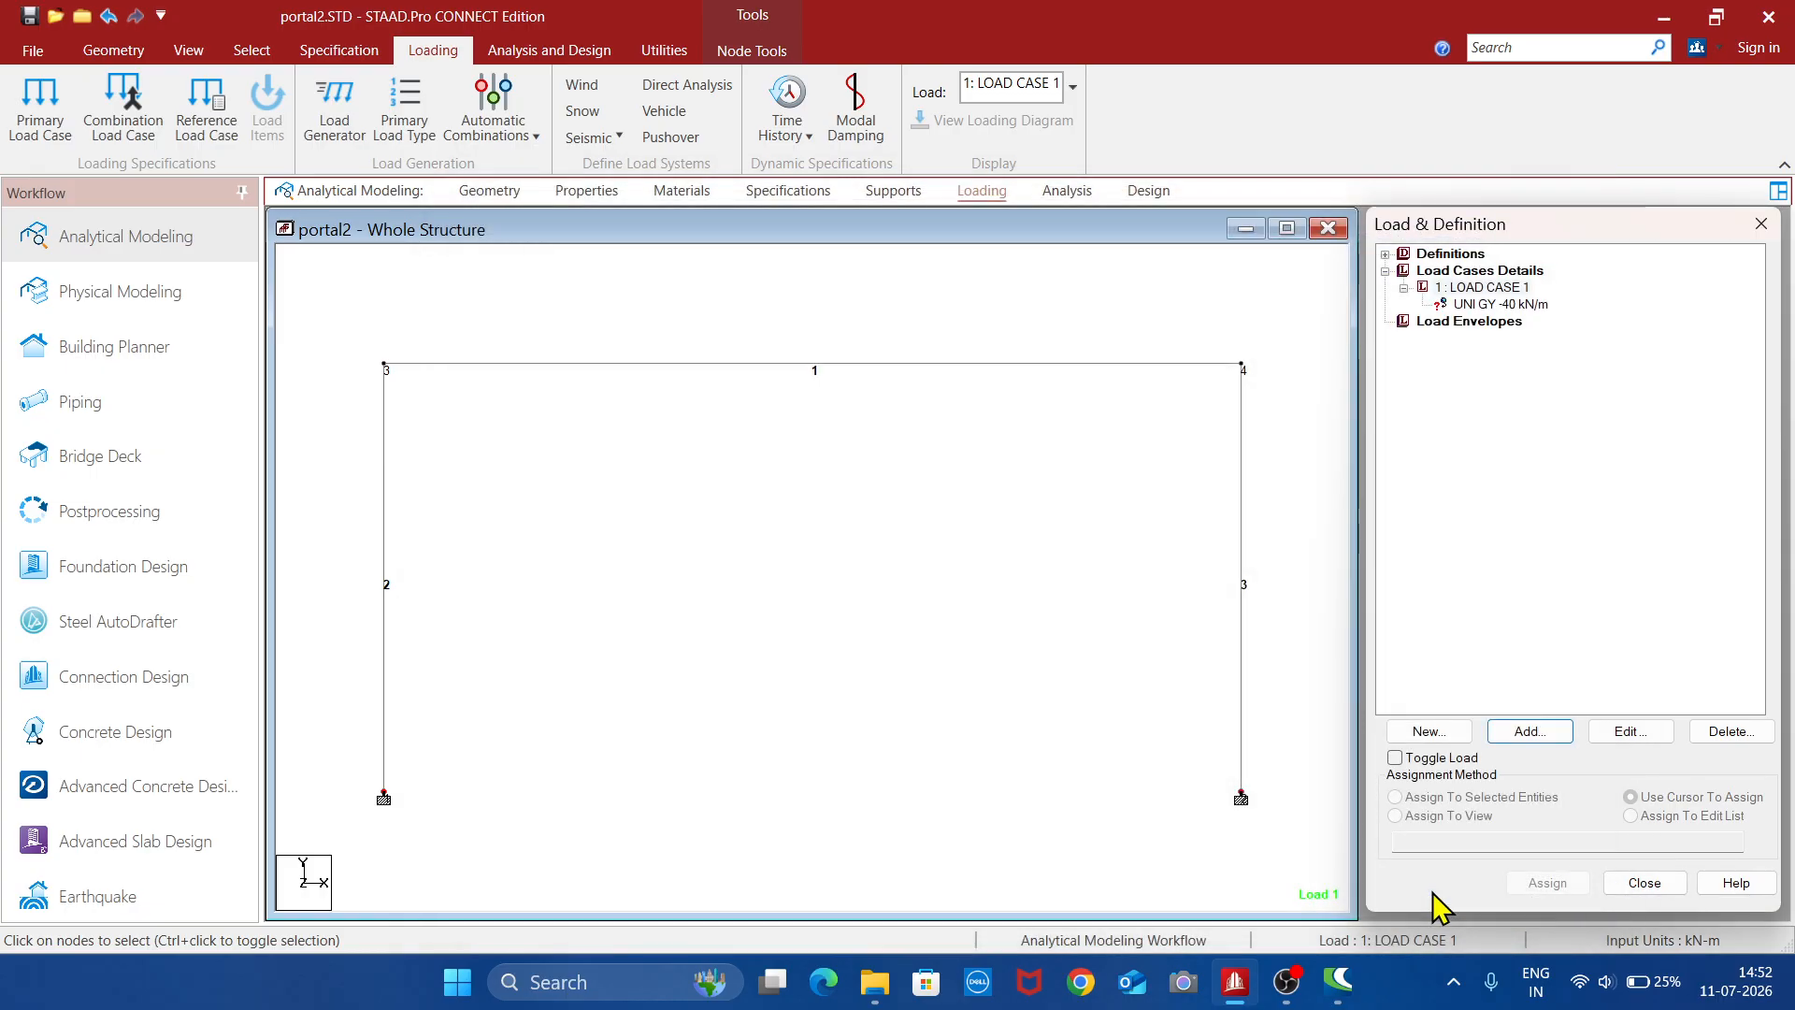
- Assign the -40 kN/m uniform load to the top beam, member 1, and adjust the loading diagram display
left_click(1528, 306)
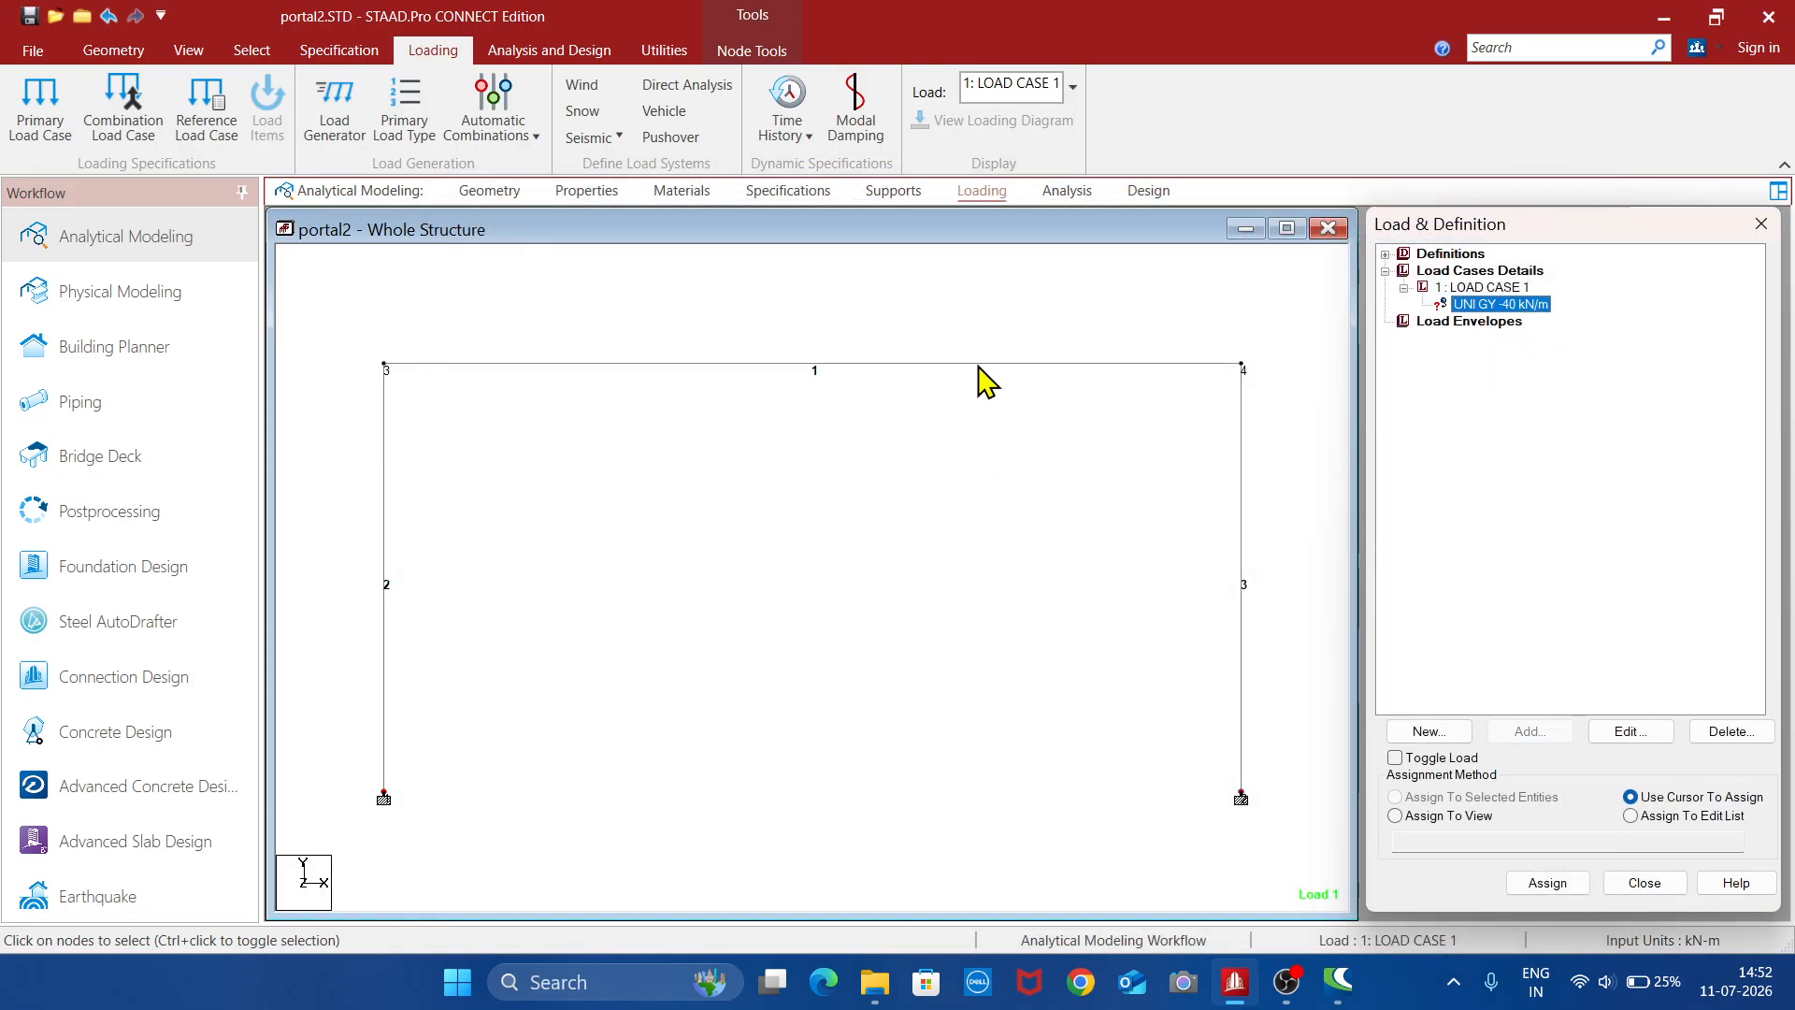
left_click(857, 363)
left_click(1395, 797)
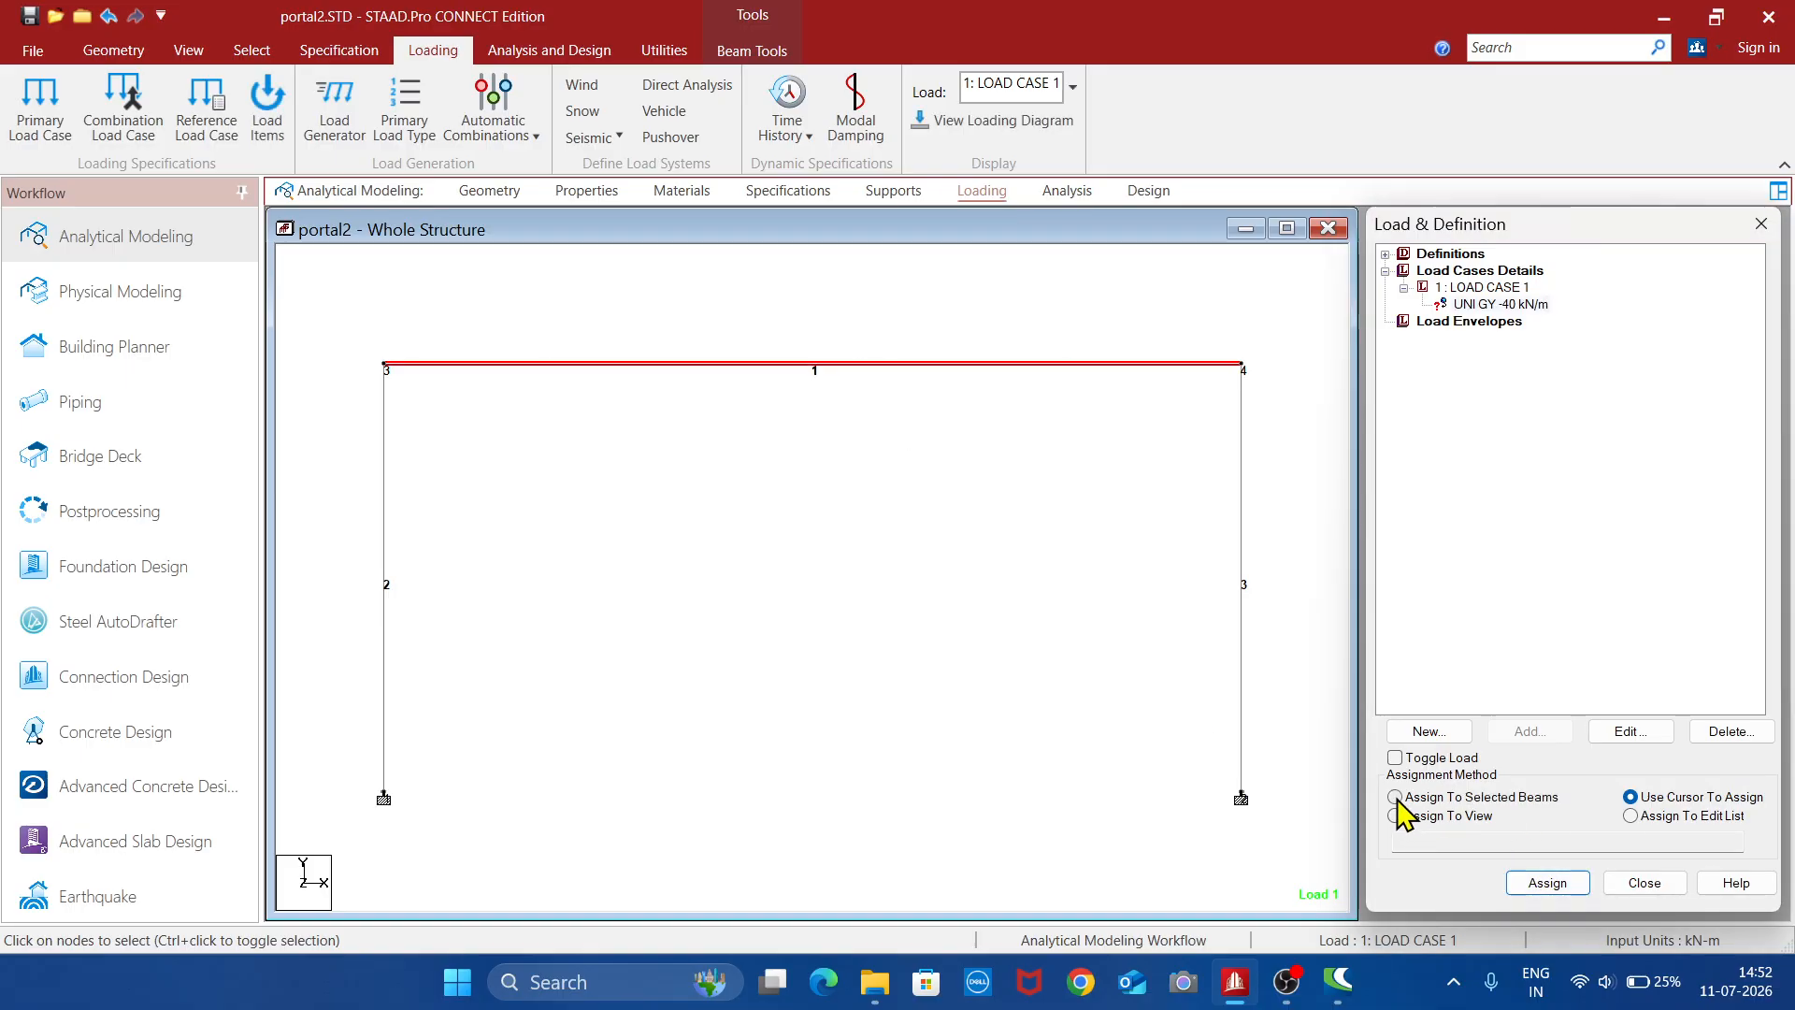
left_click(1548, 882)
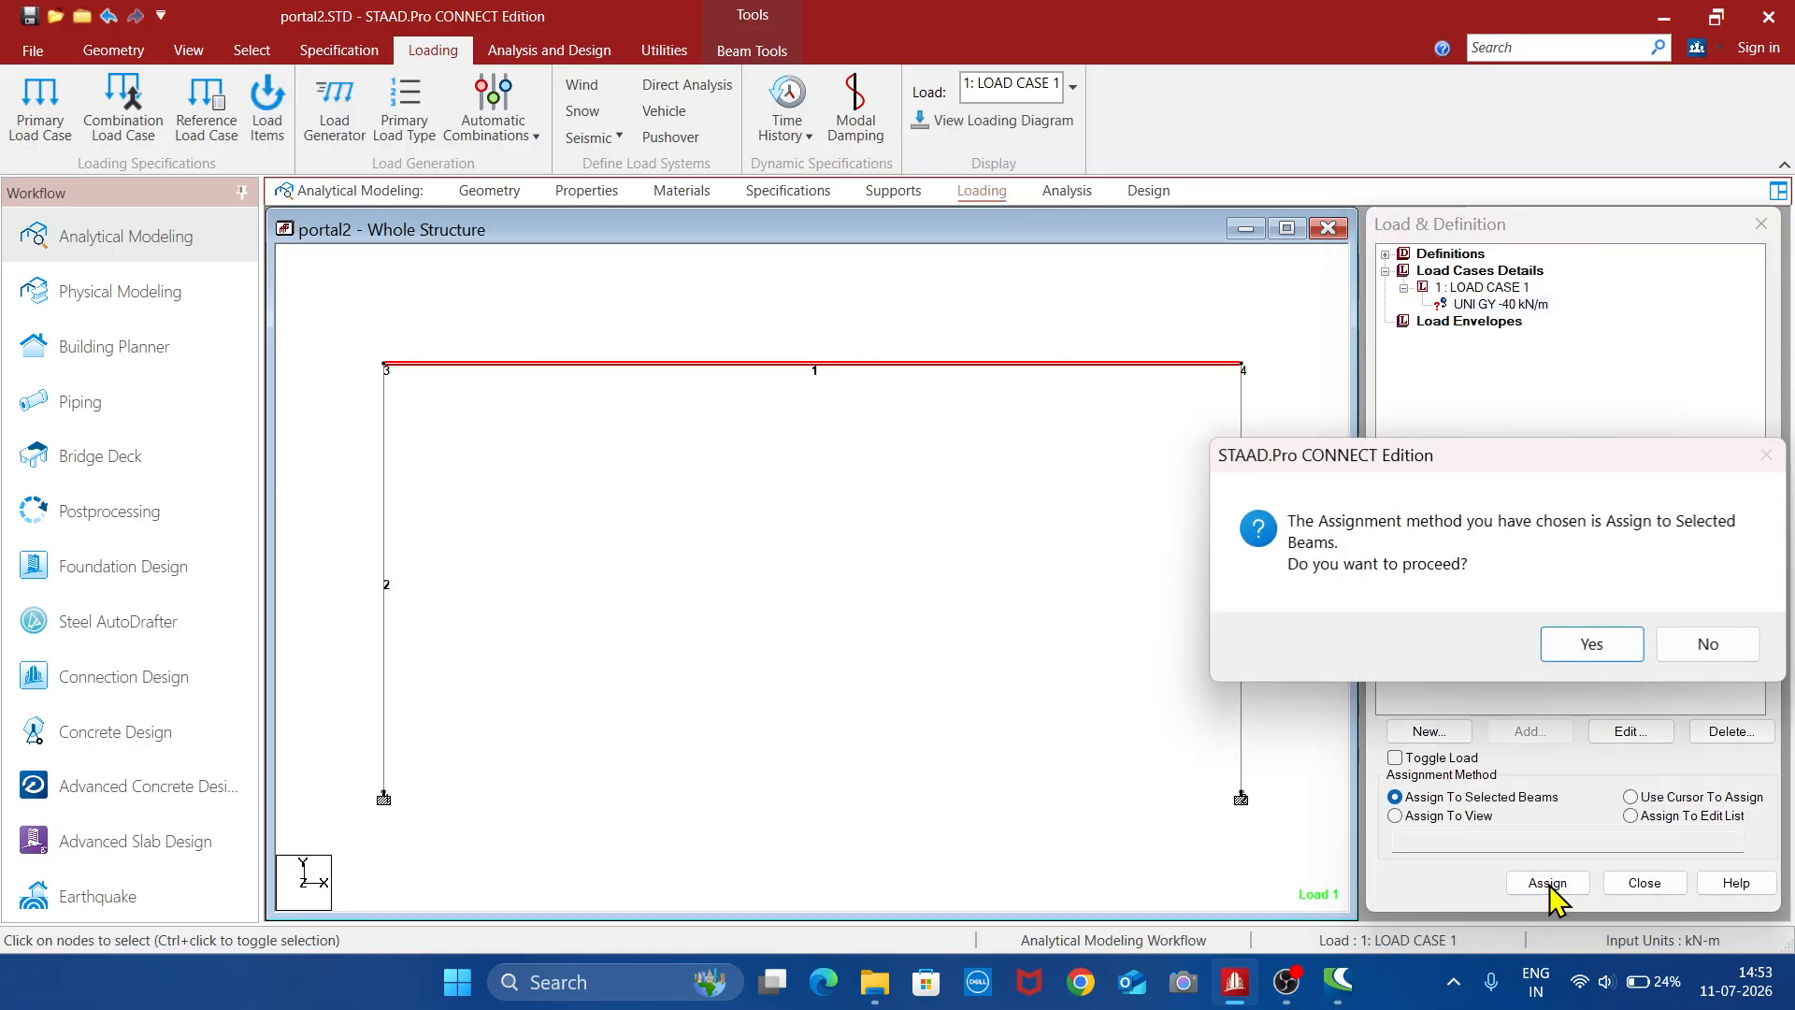
left_click(1589, 643)
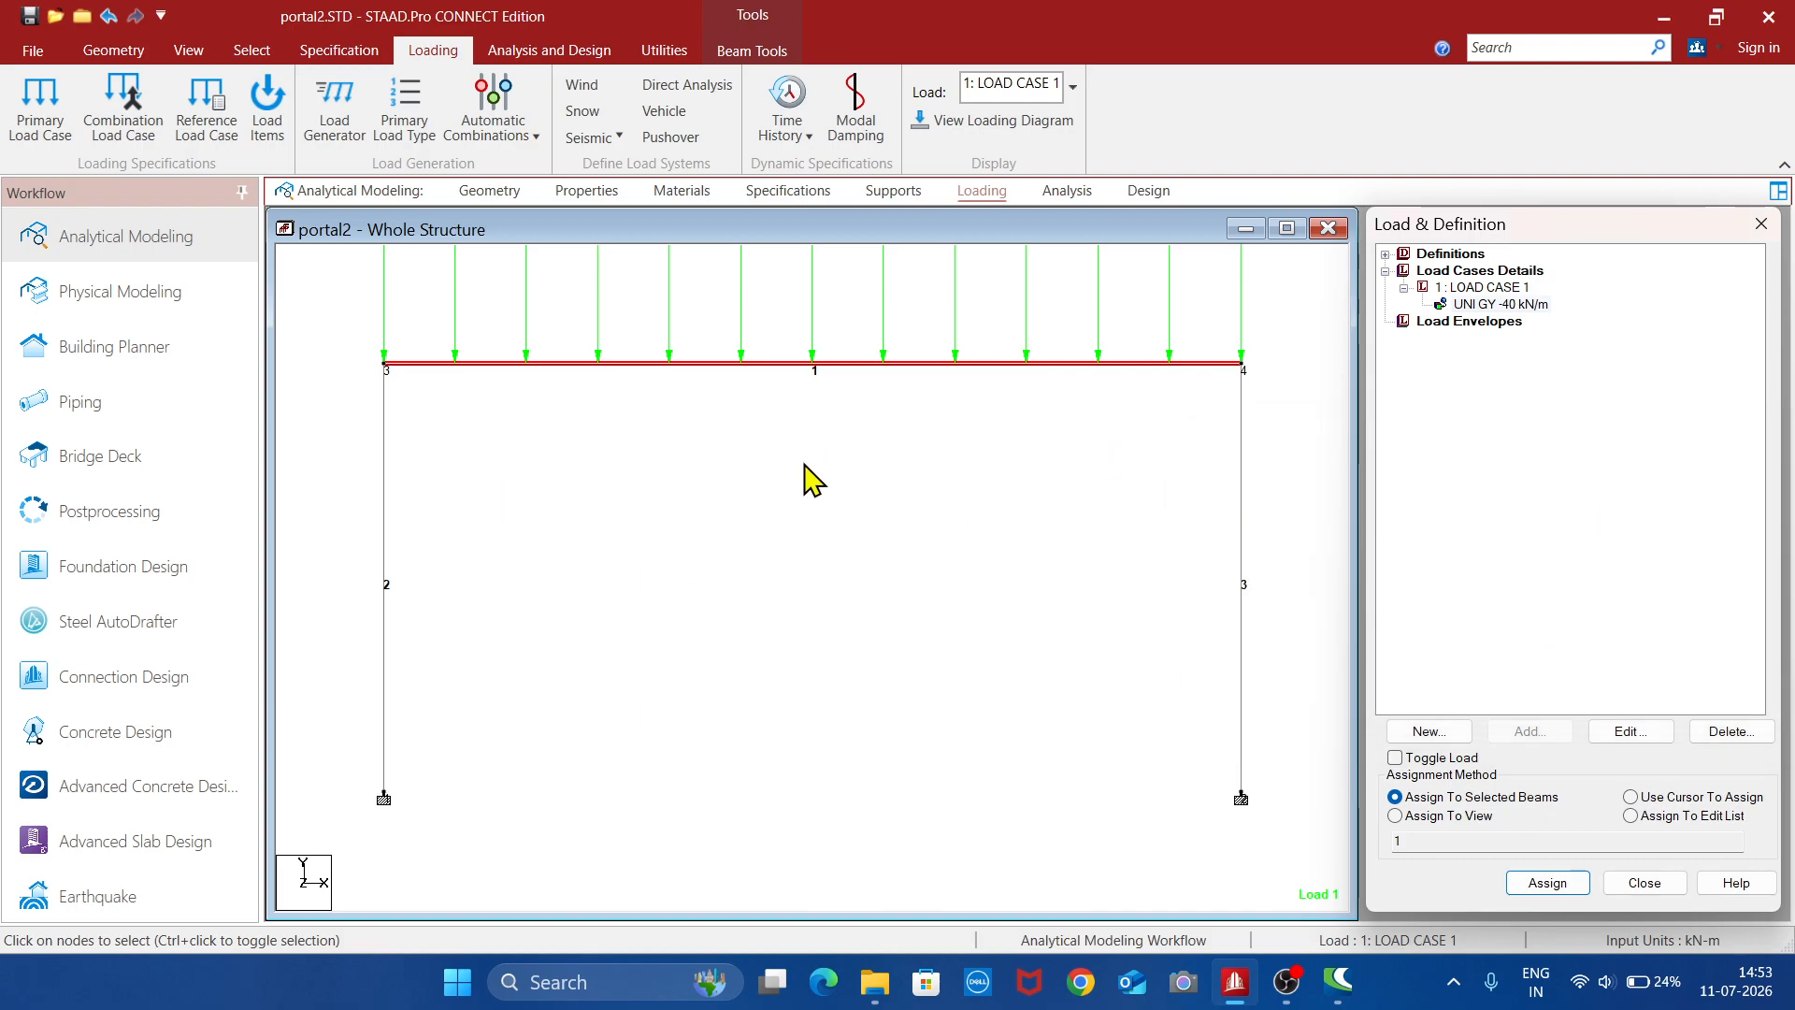
left_click(998, 123)
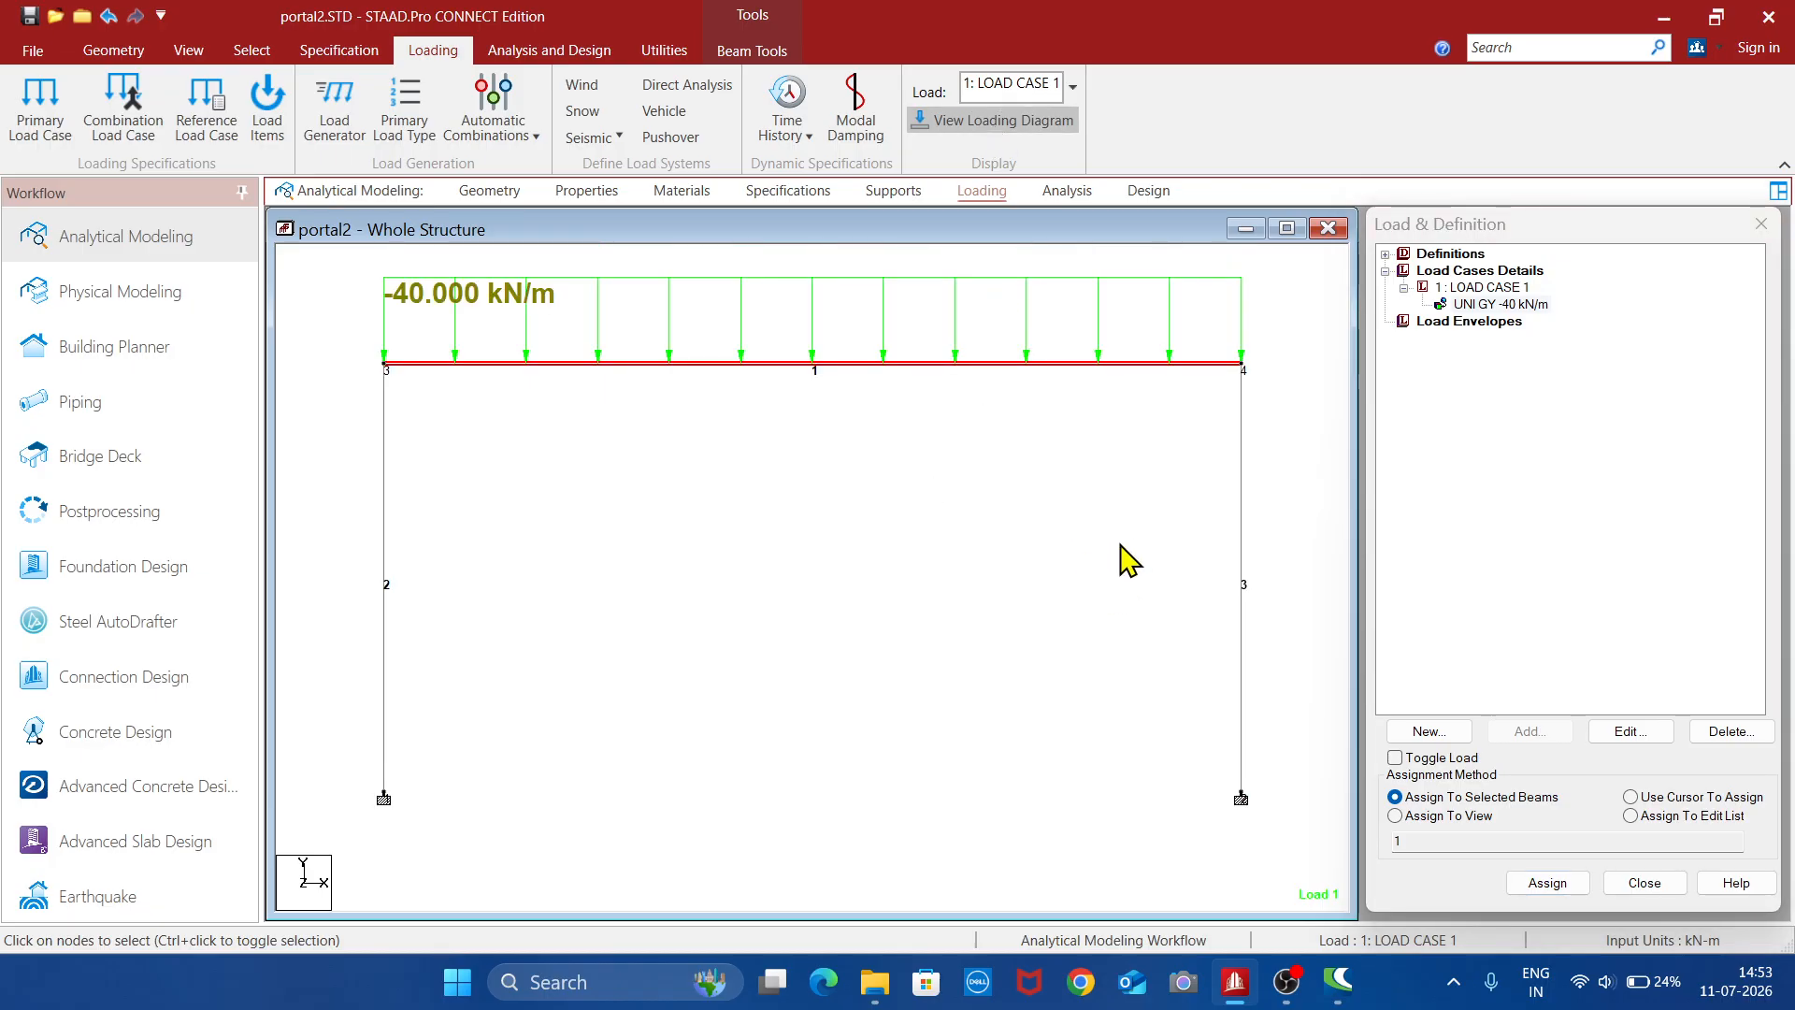
- Add a Perform Analysis command with the print option All, and finish adding analysis commands
left_click(1071, 192)
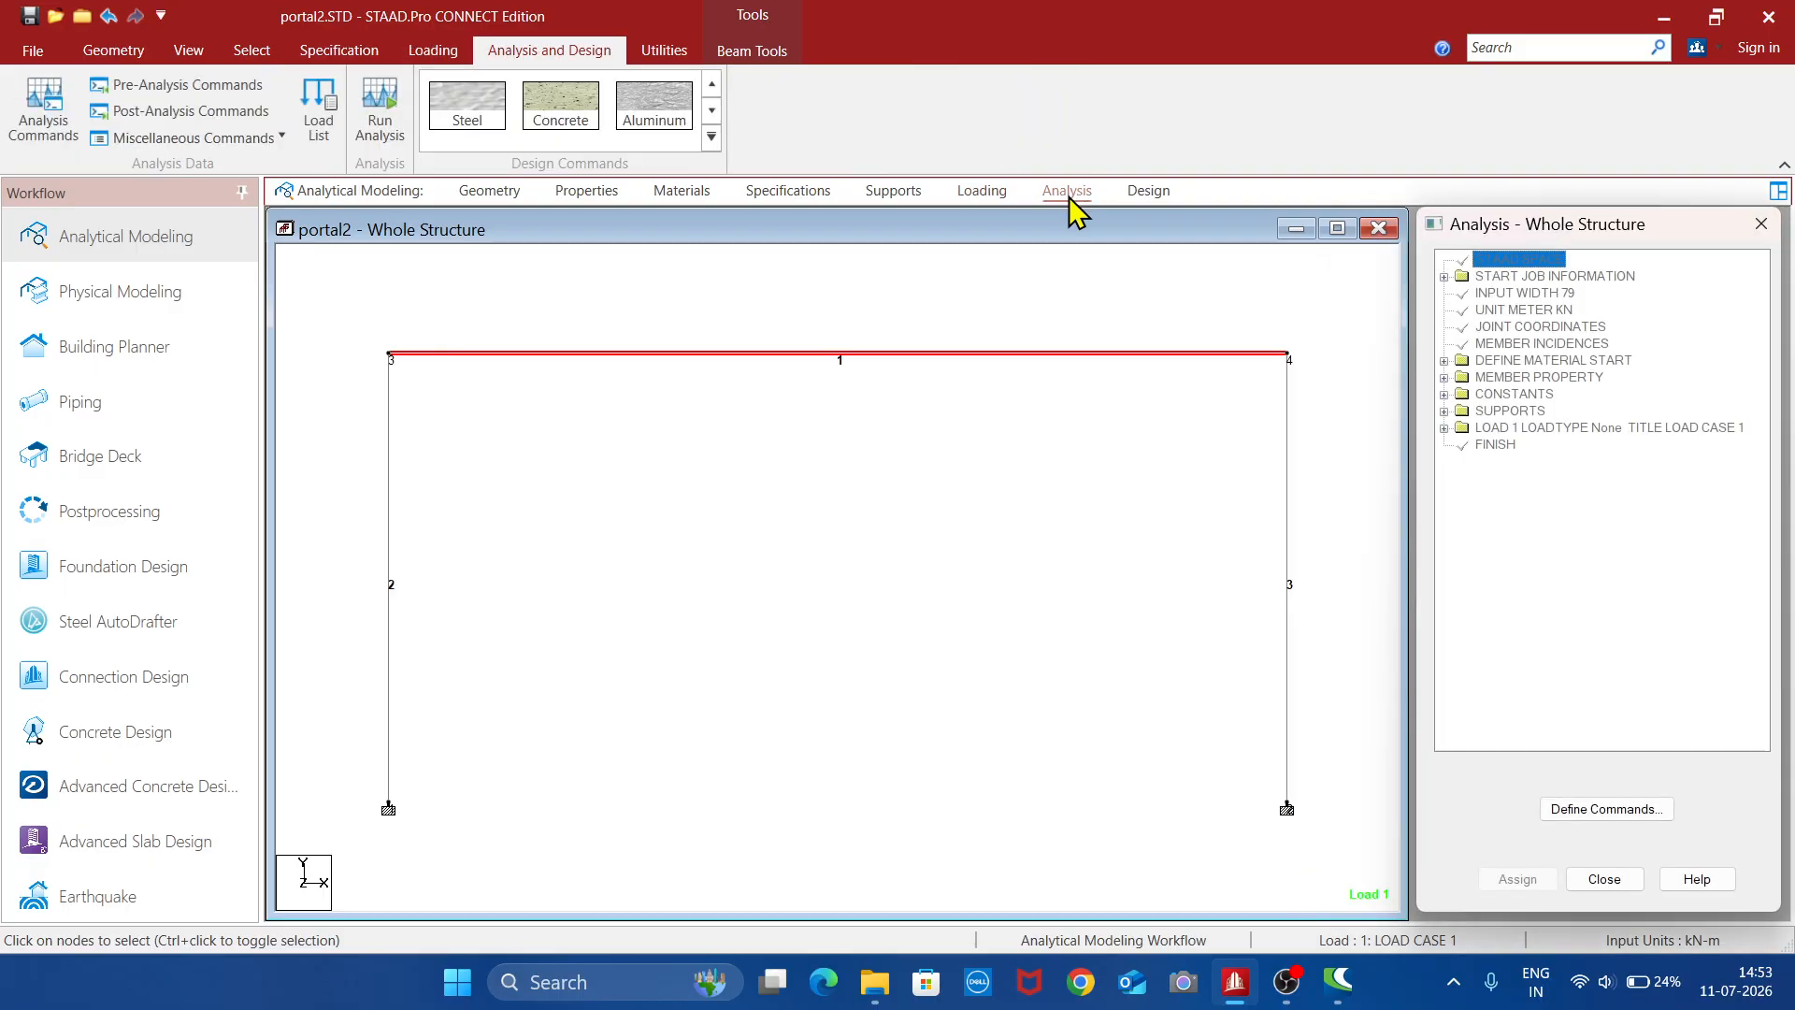
left_click(44, 112)
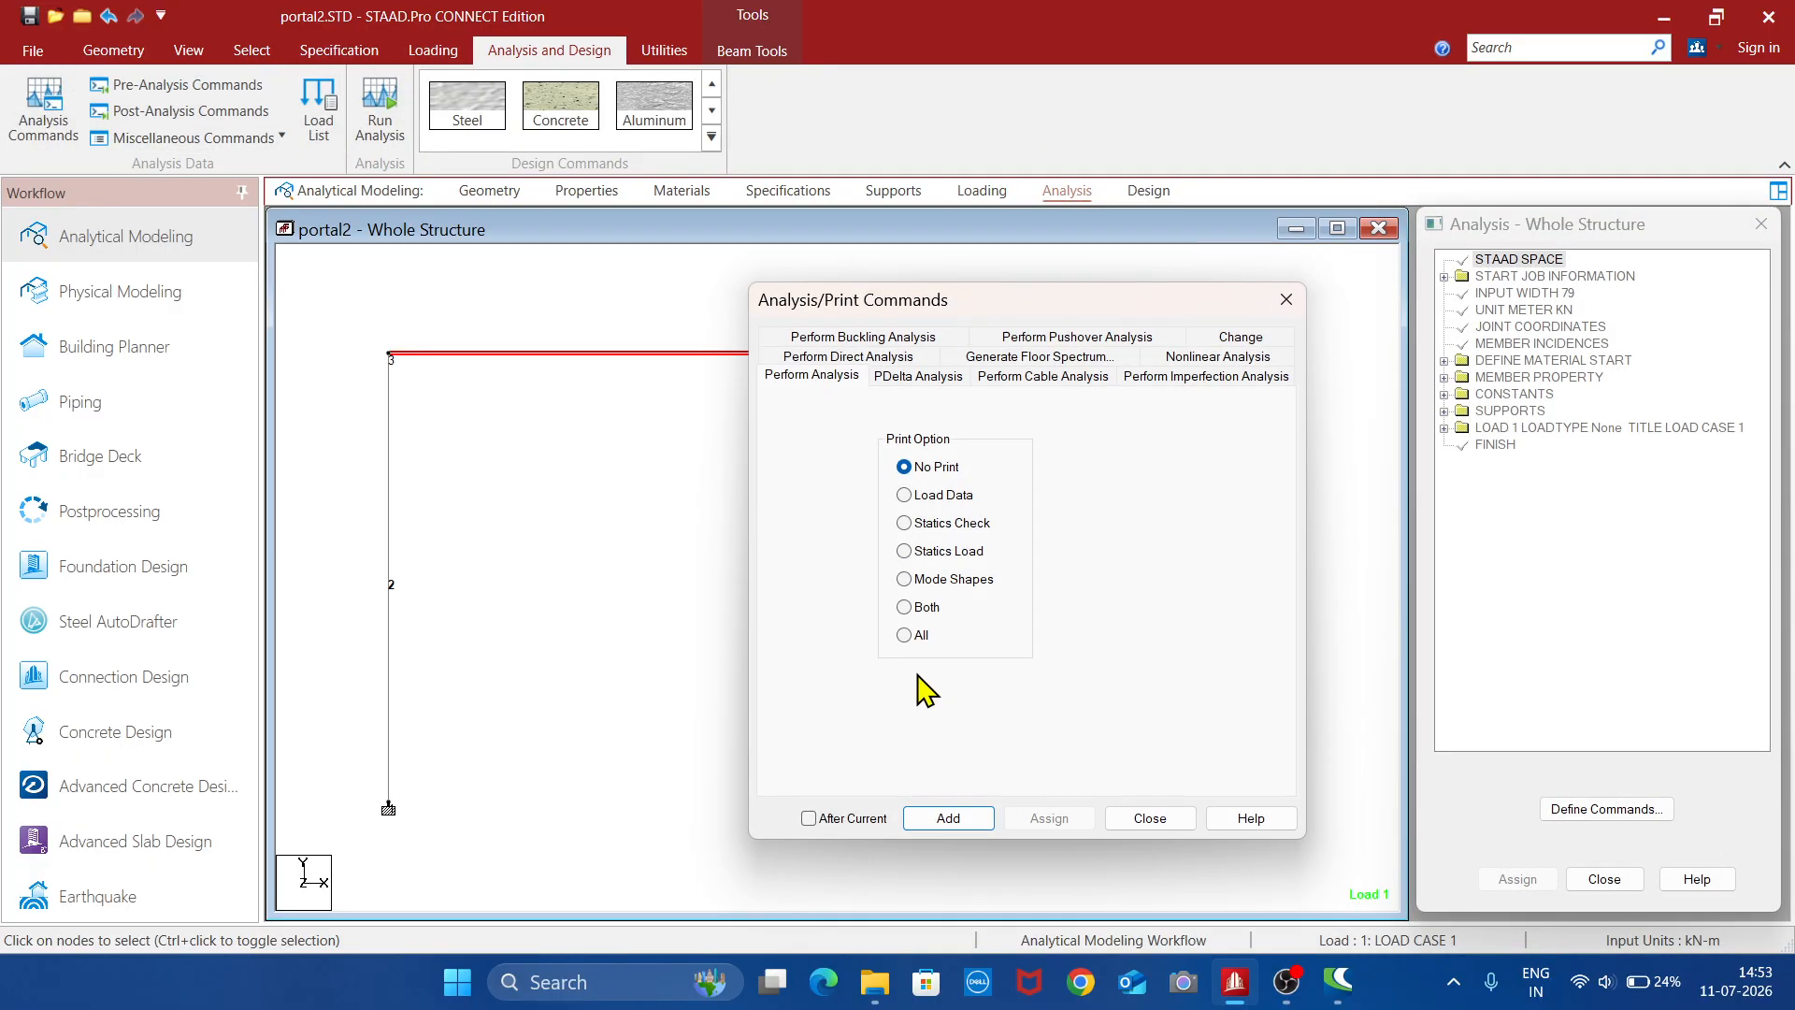
left_click(904, 636)
left_click(963, 818)
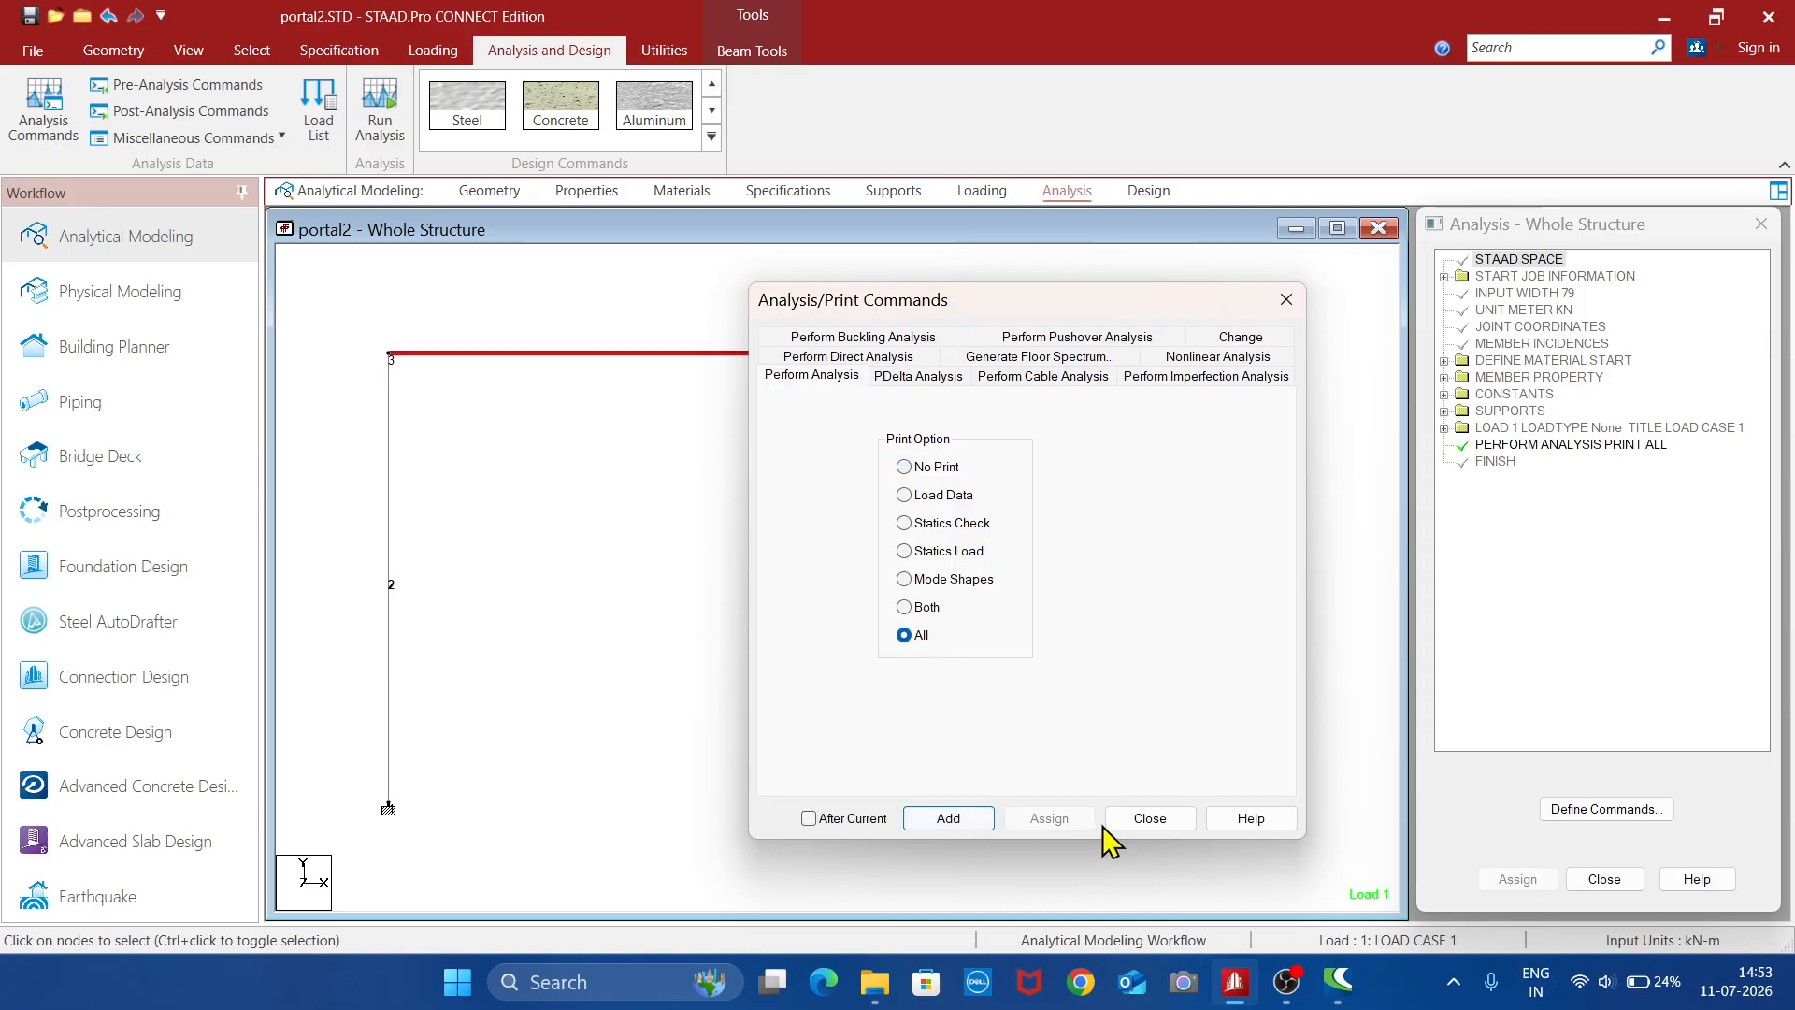
left_click(1134, 821)
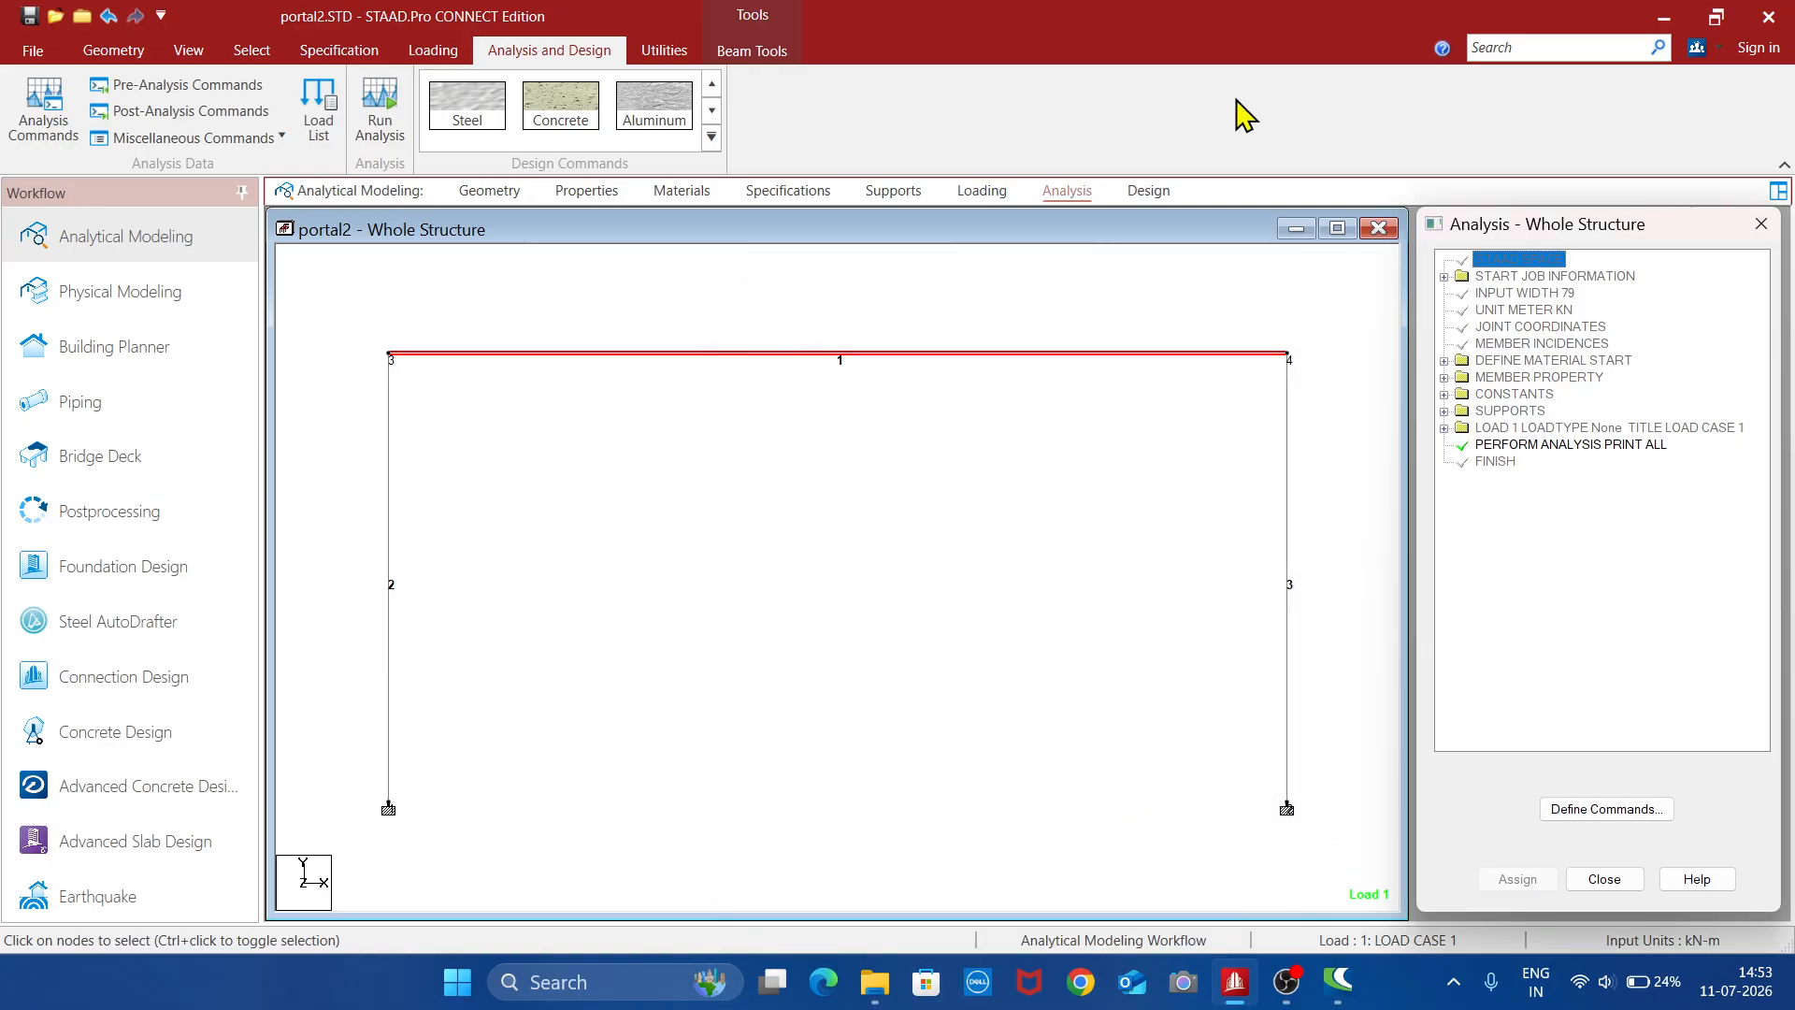
- Switch the design to concrete and set the current design code to IS456
left_click(1152, 191)
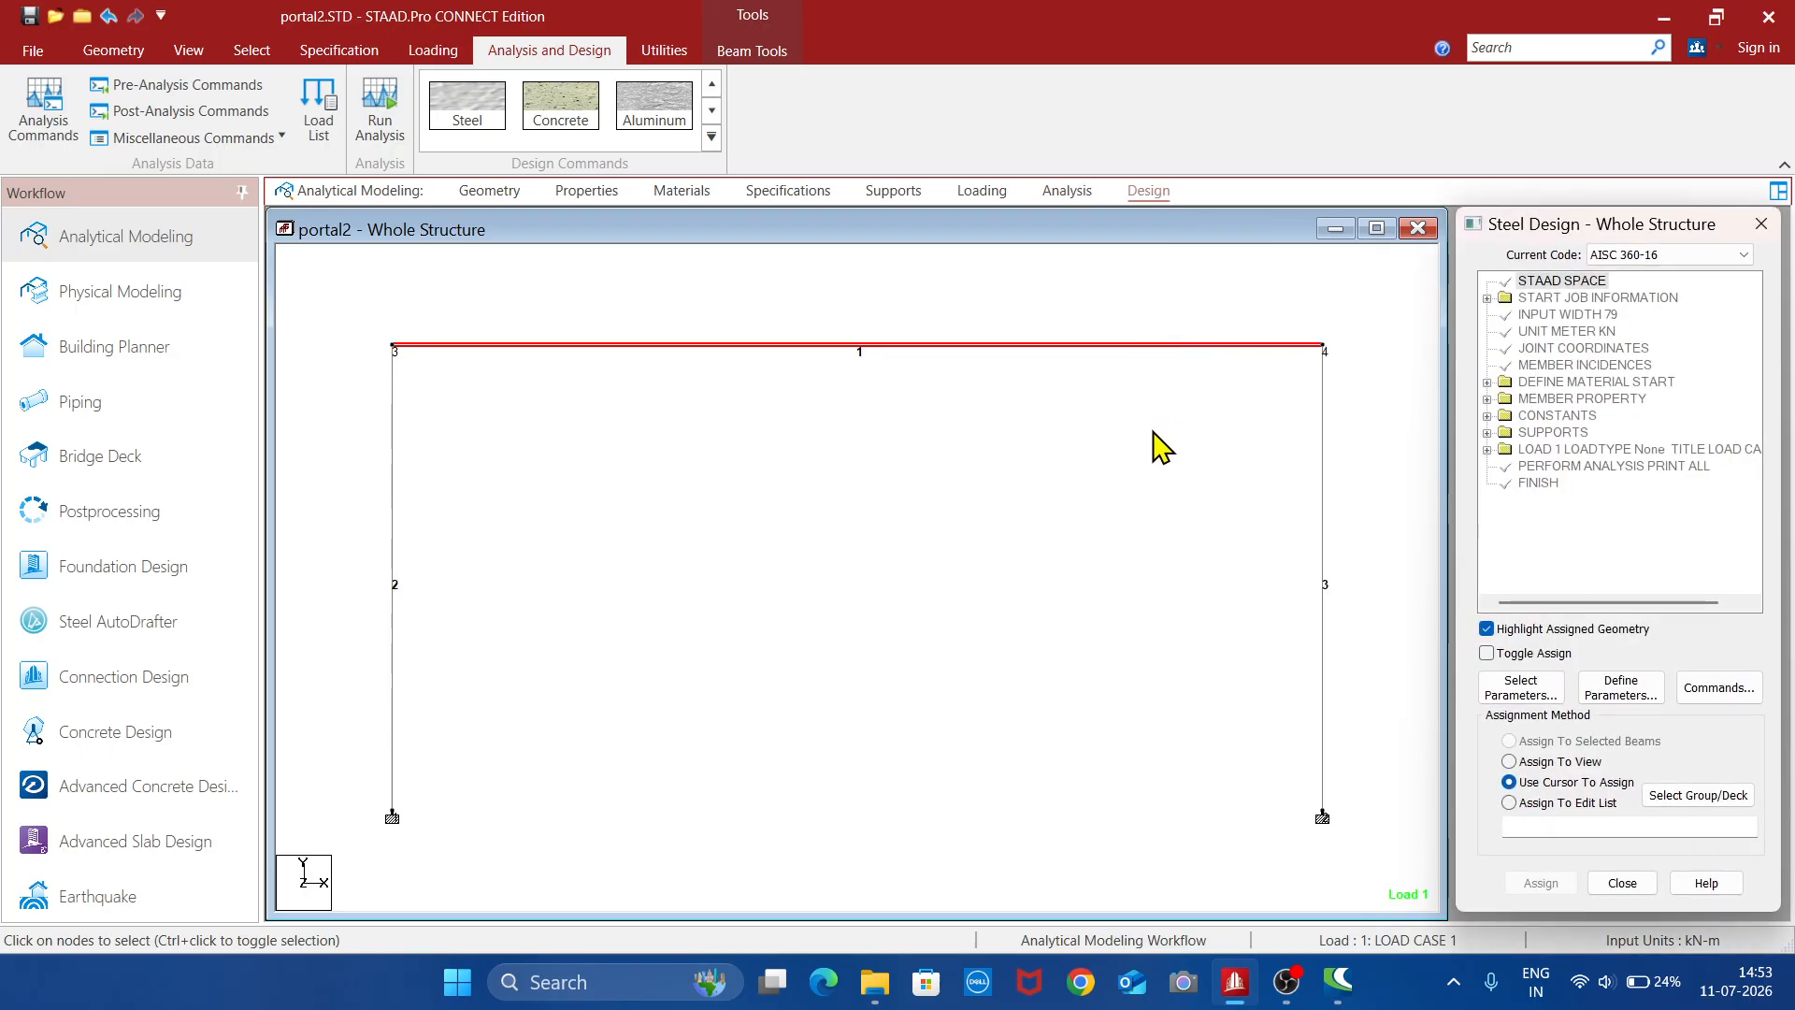
left_click(561, 108)
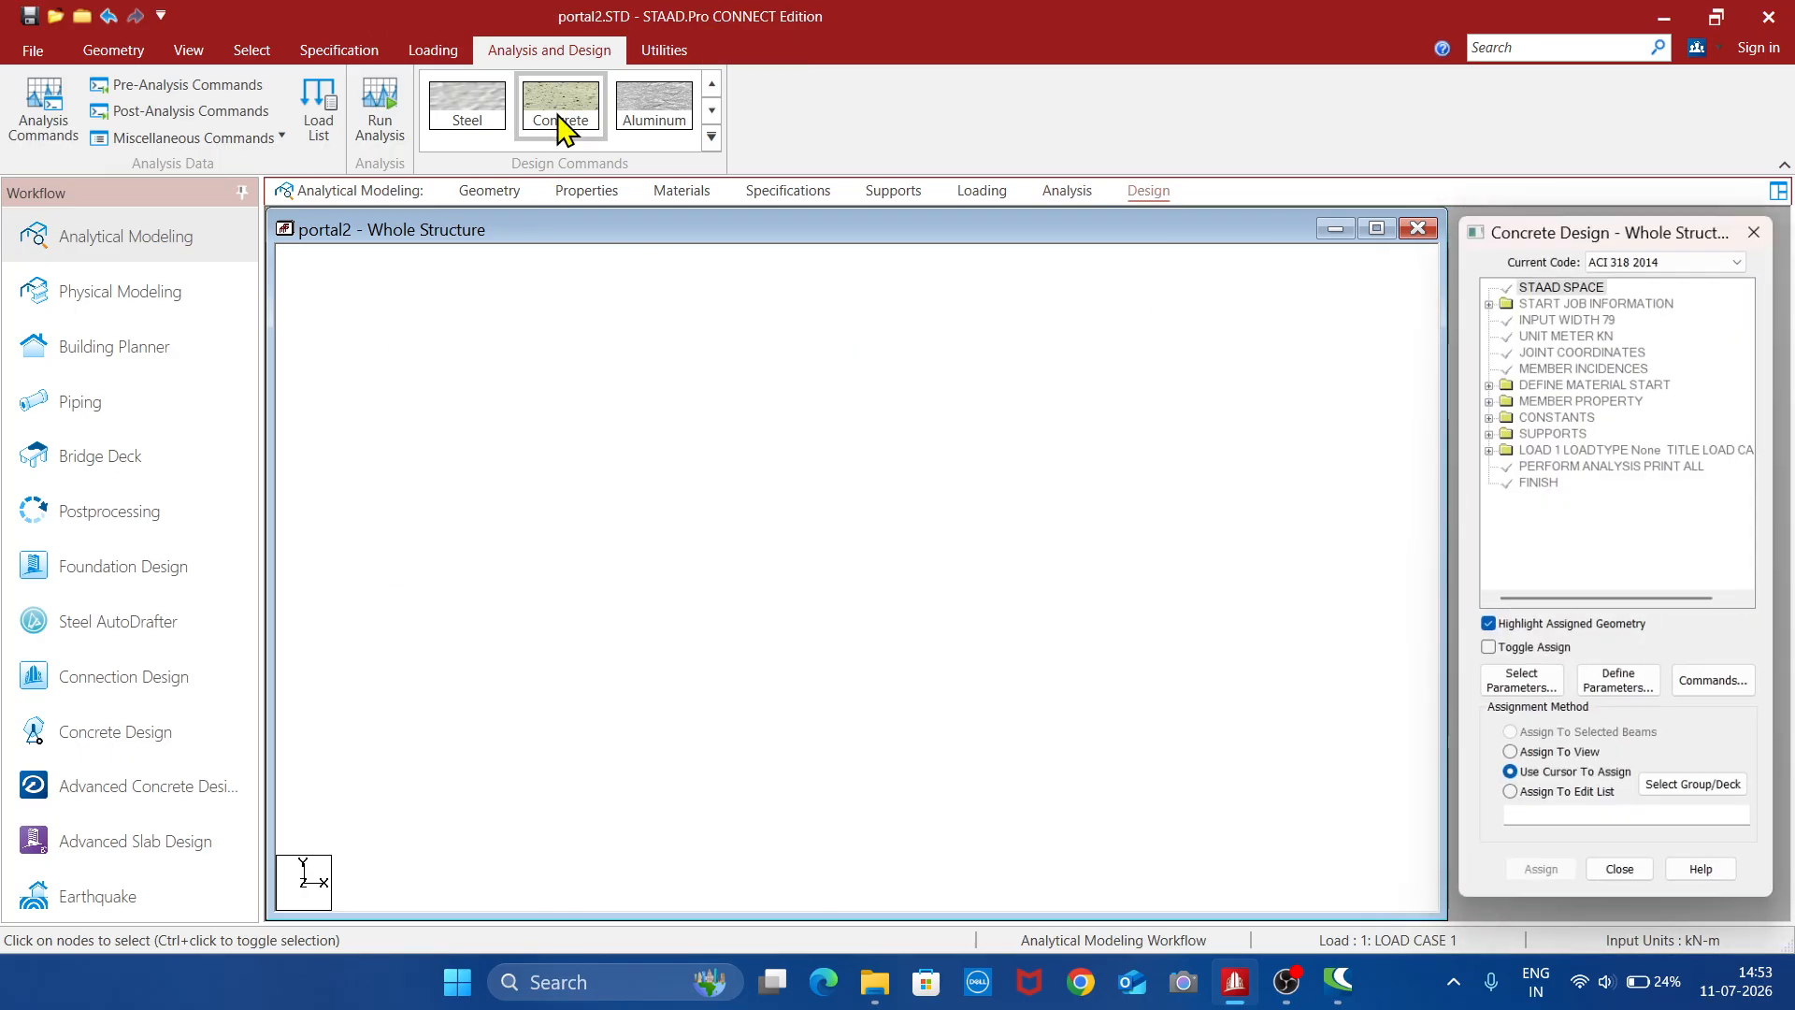
left_click(1696, 256)
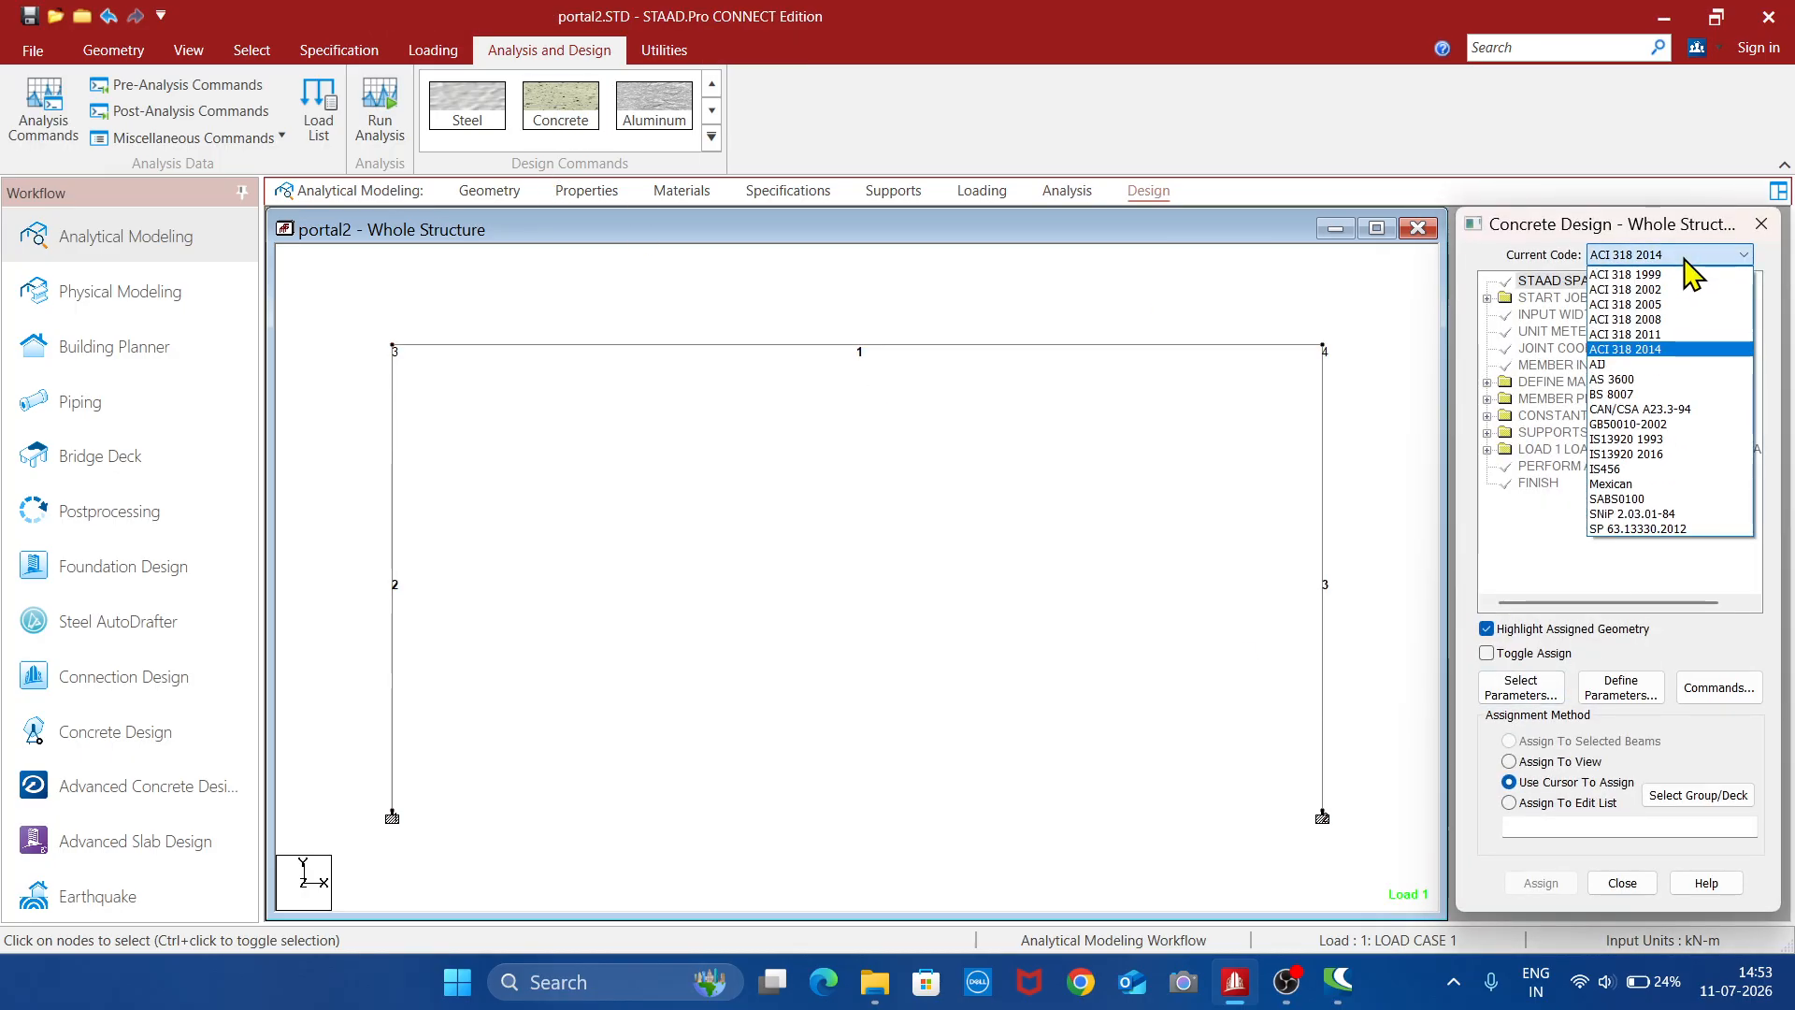
left_click(1641, 470)
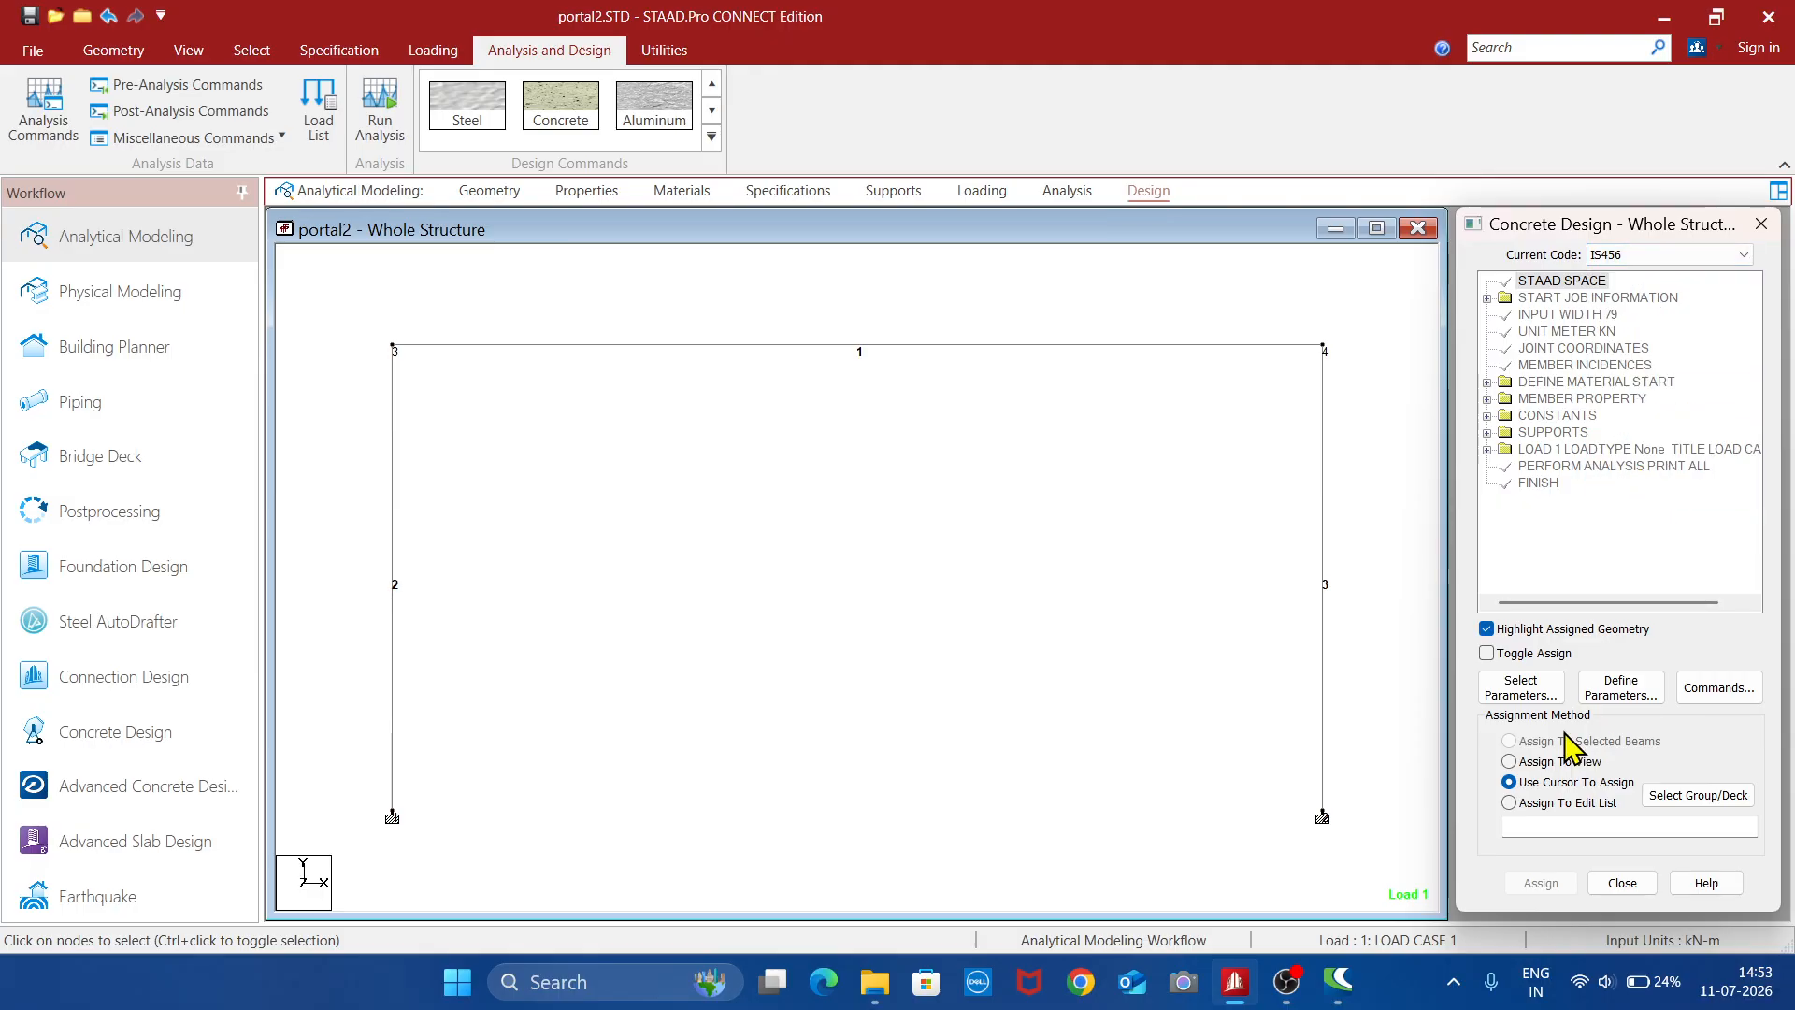
- Limit the selected concrete design parameters to Fc, Fymain, Fysec, Maxmain, Maxsec, Minmain and Minsec
left_click(1536, 697)
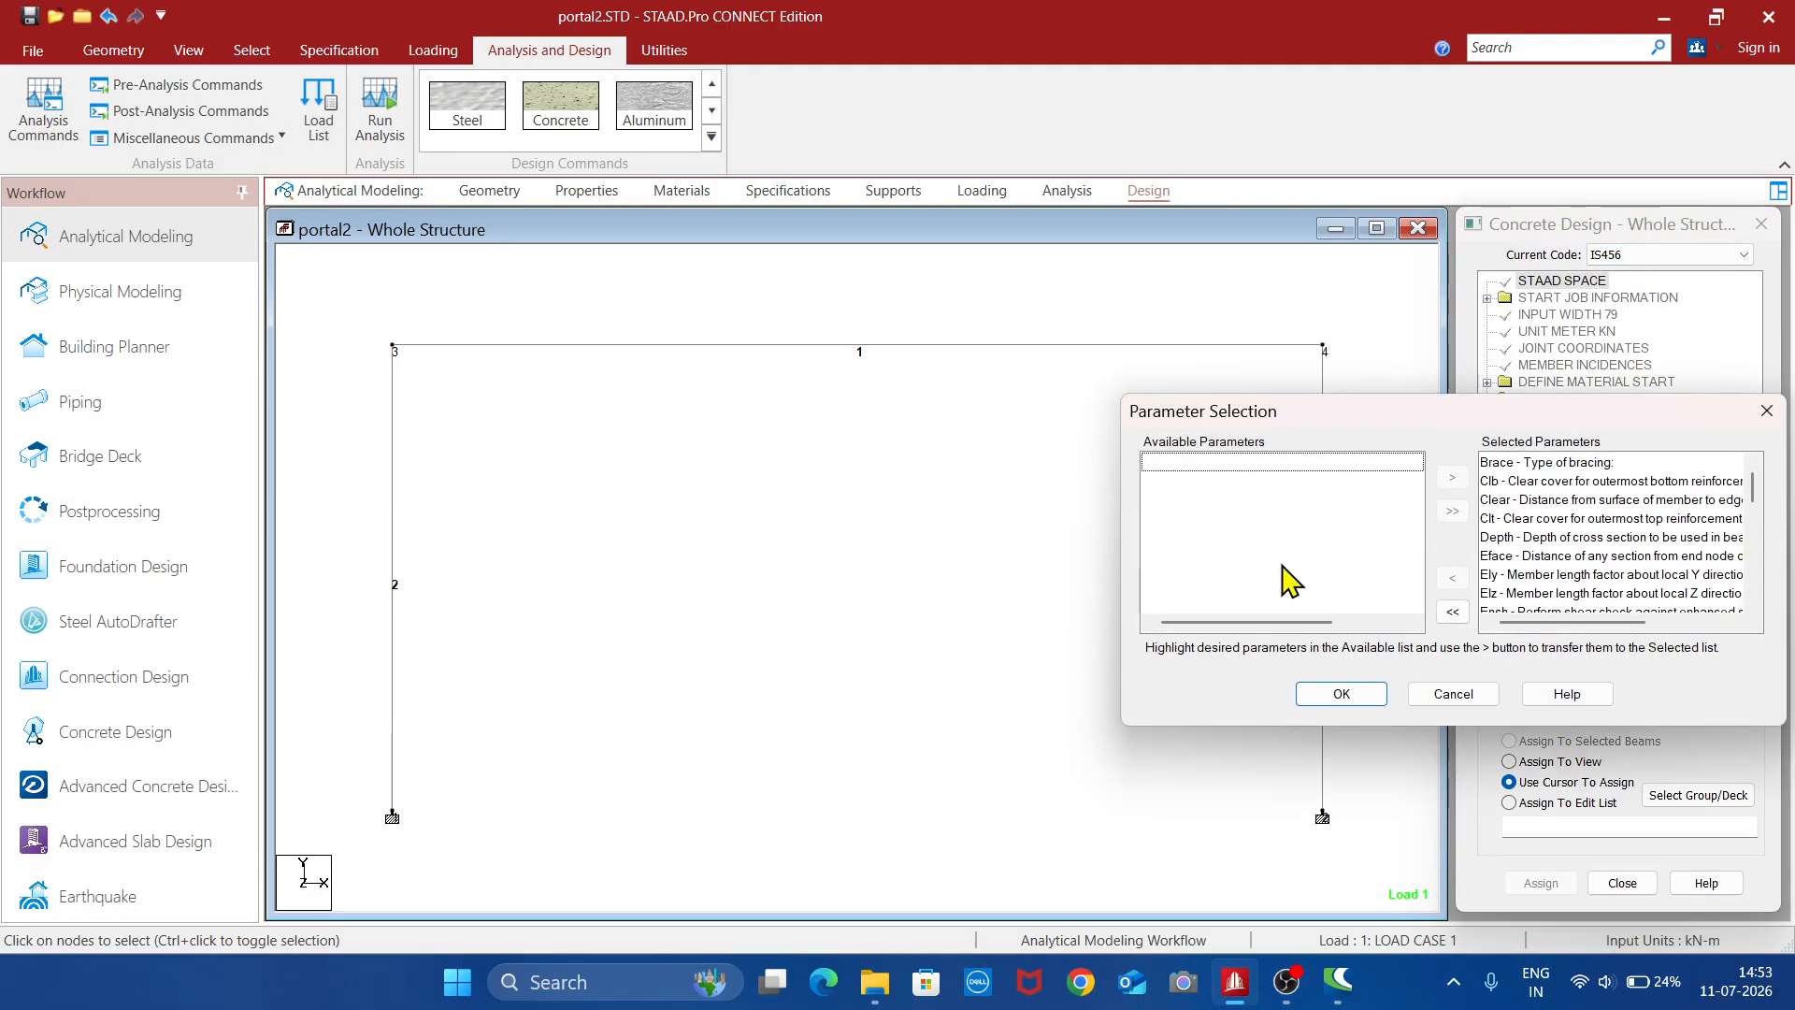
left_click(1453, 613)
scroll(1337, 584, "down", 3)
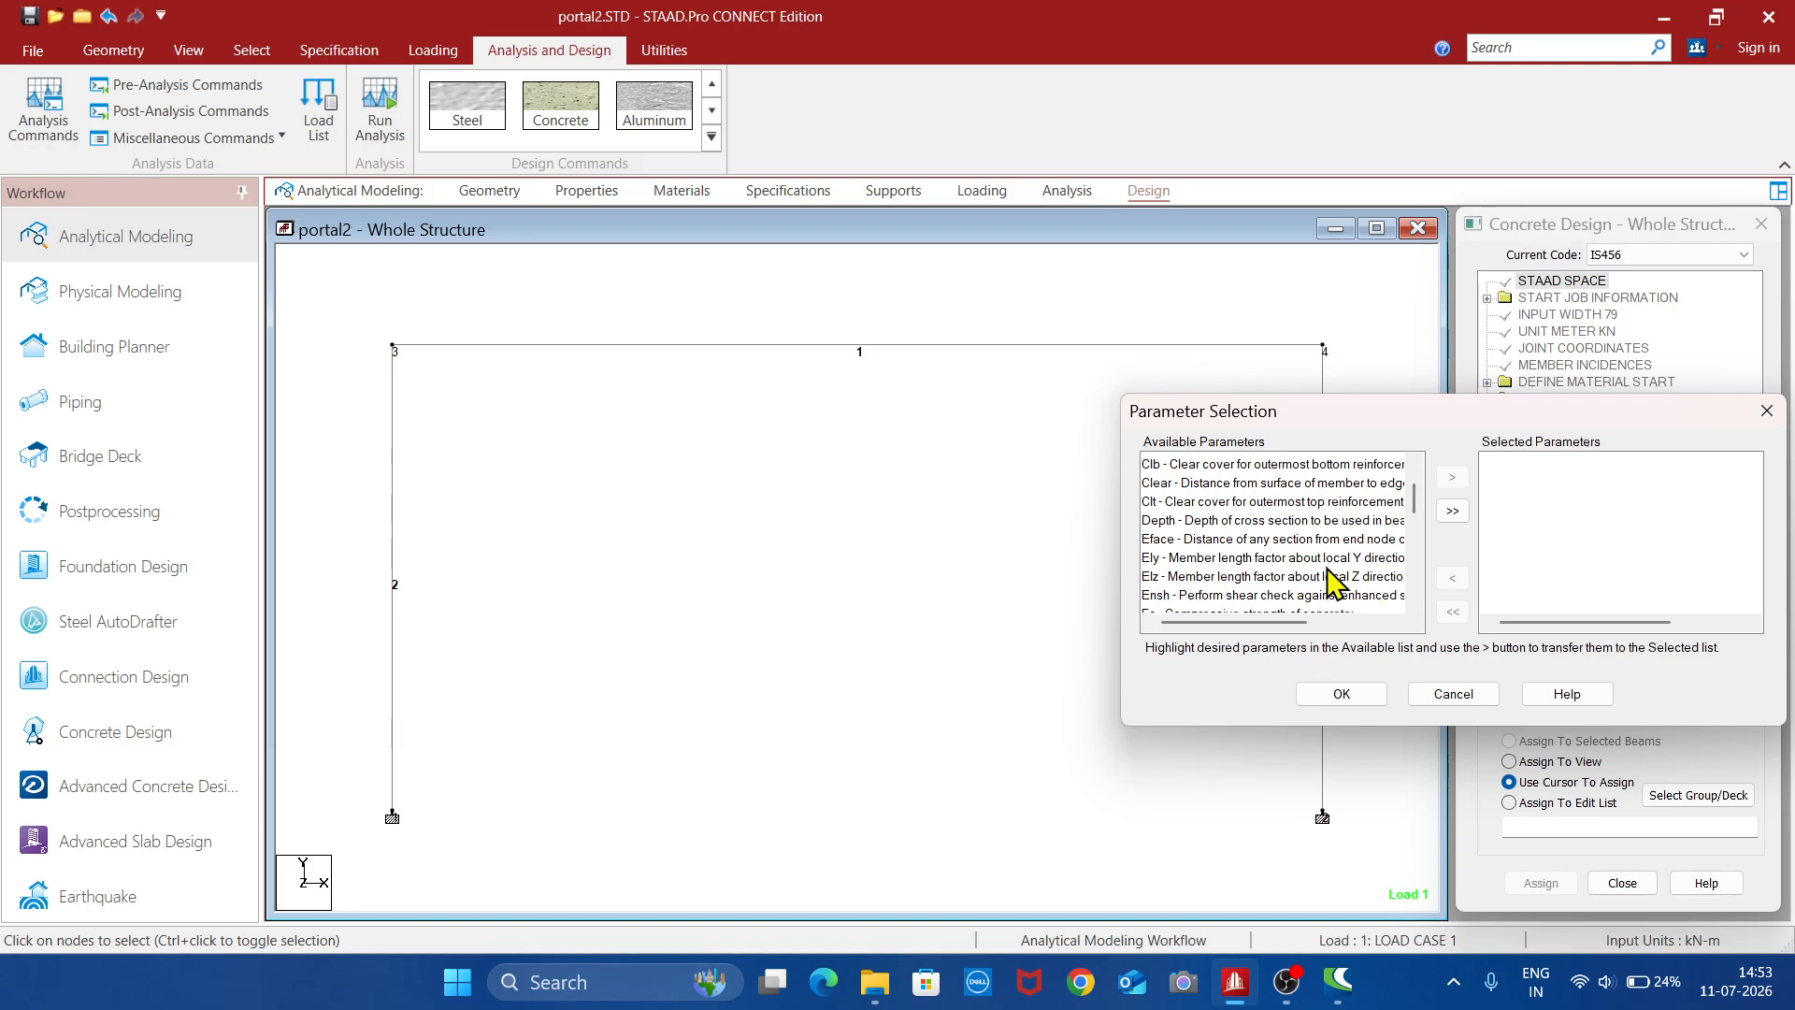
scroll(1269, 552, "up", 1)
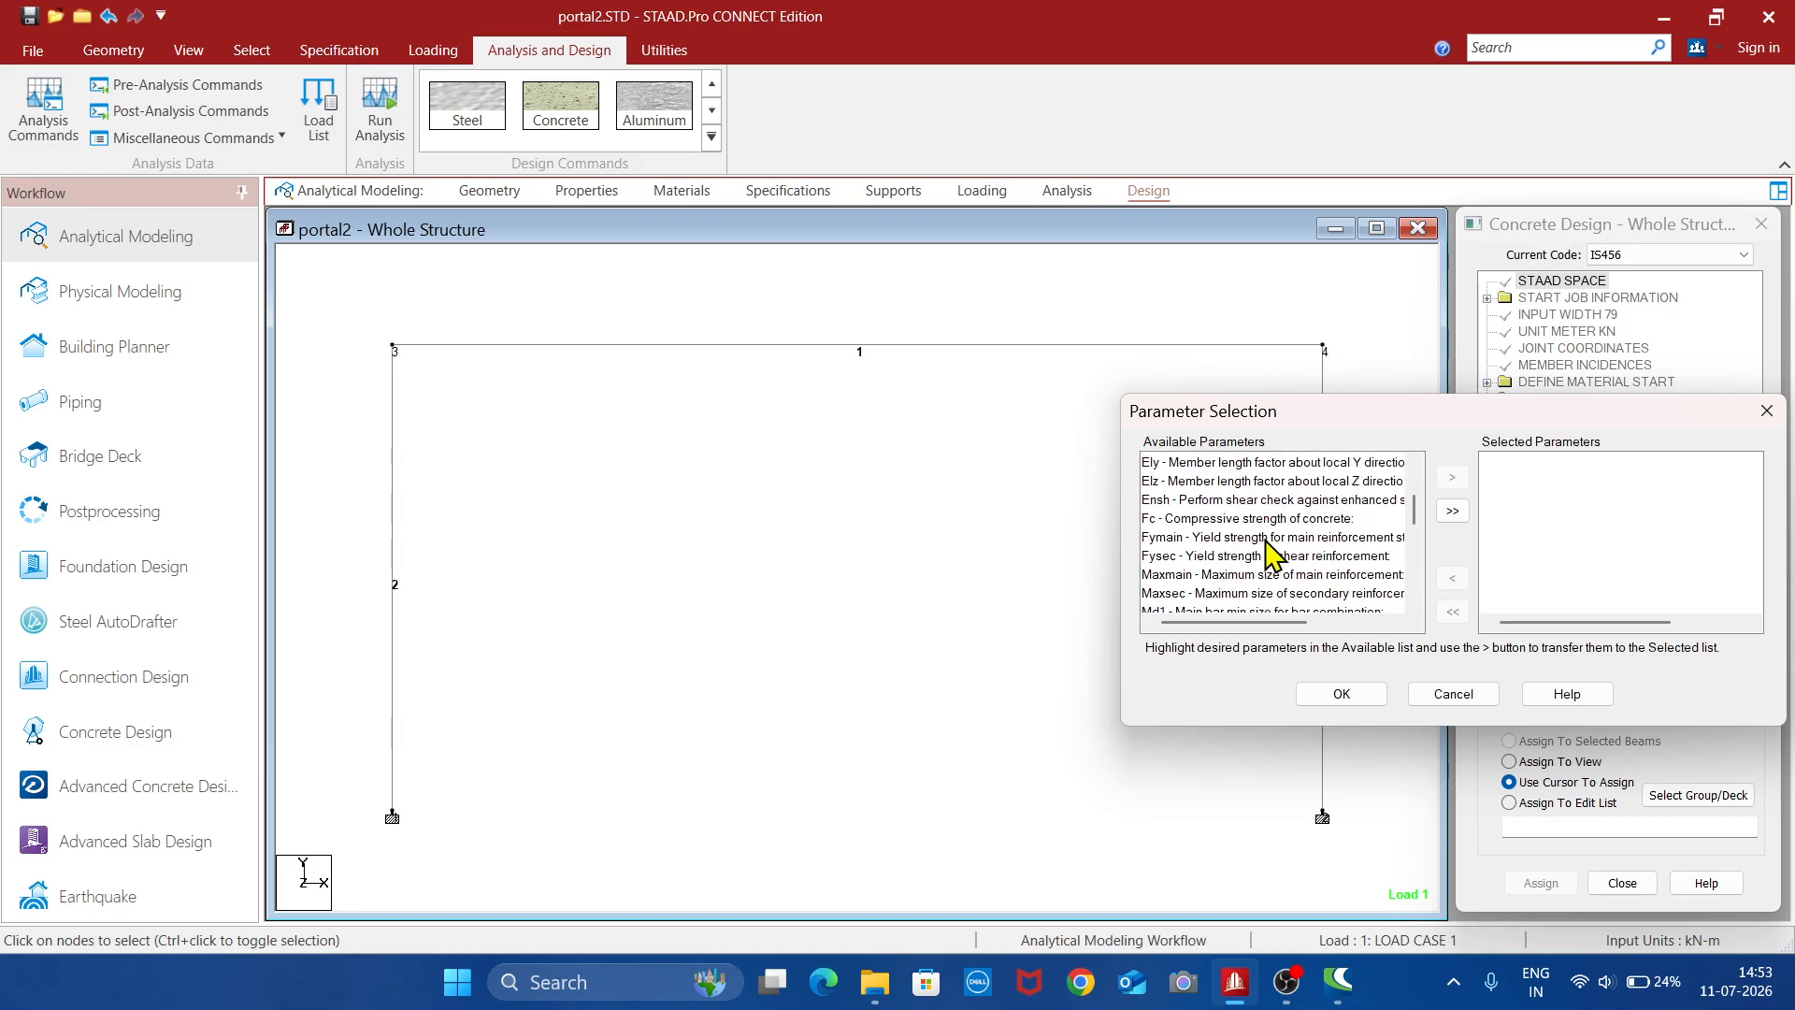
left_click(1222, 519)
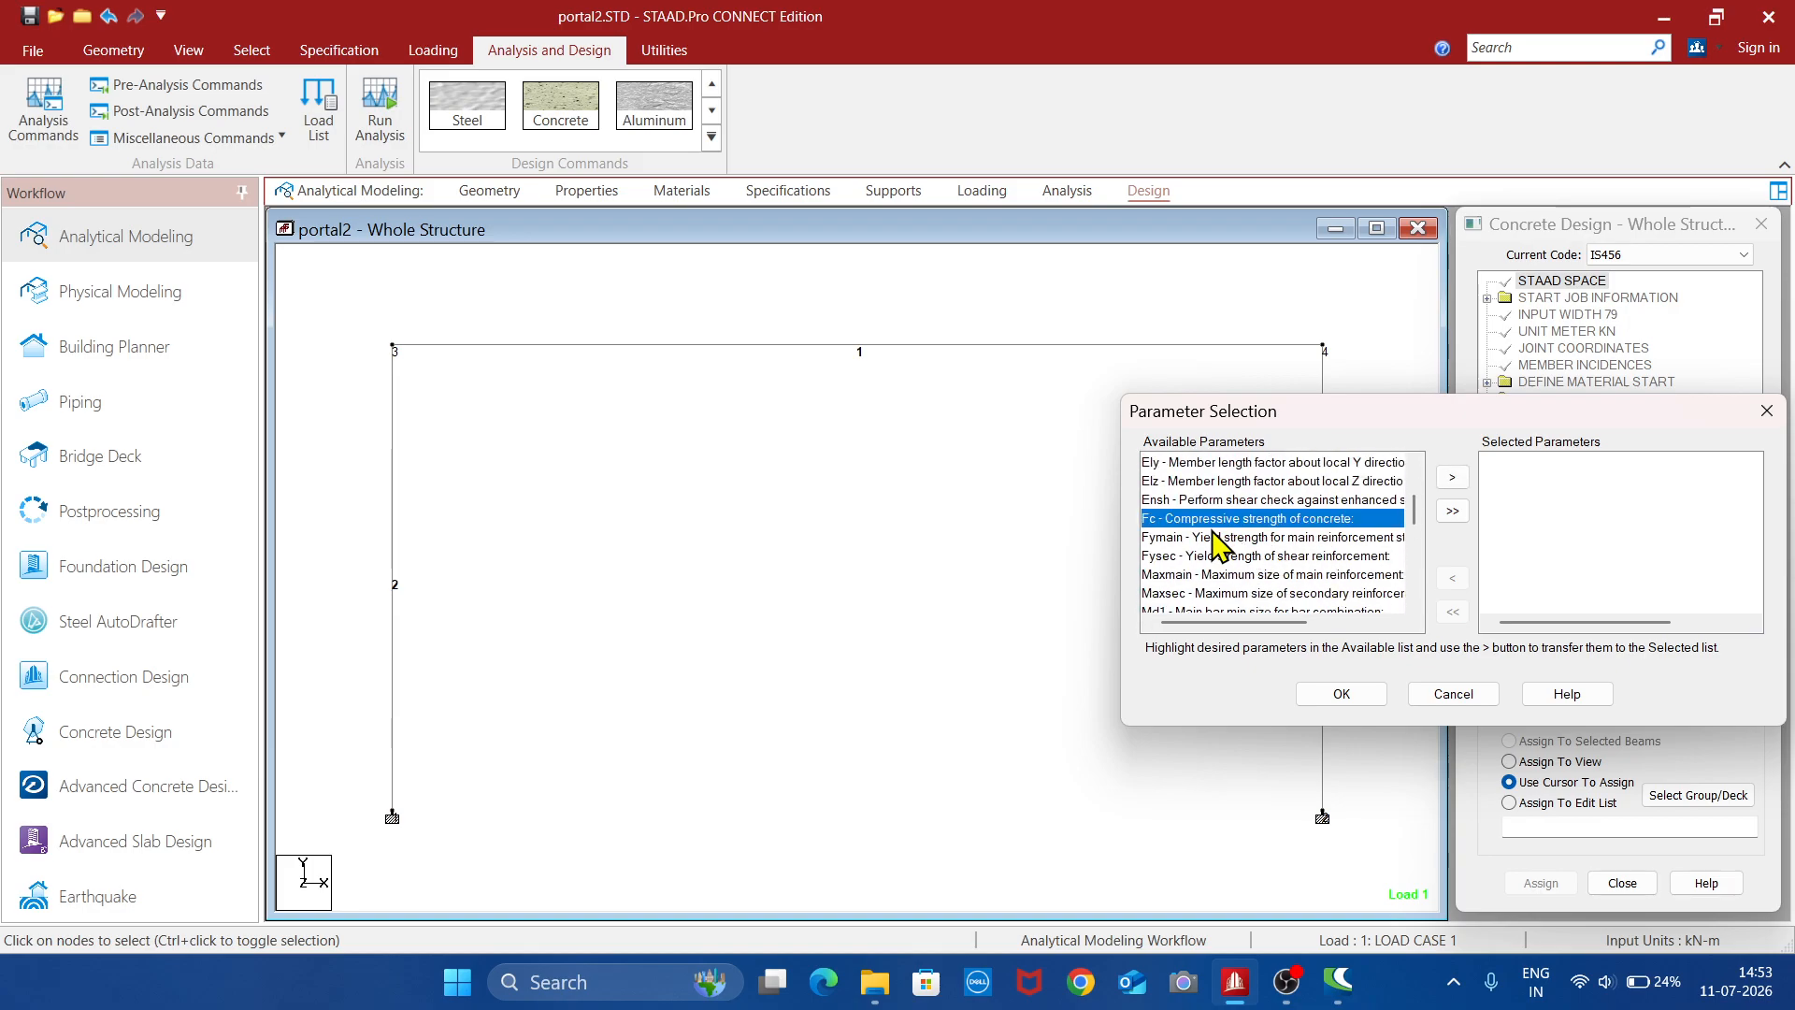
left_click(1216, 538, "ctrl")
left_click(1218, 555, "ctrl")
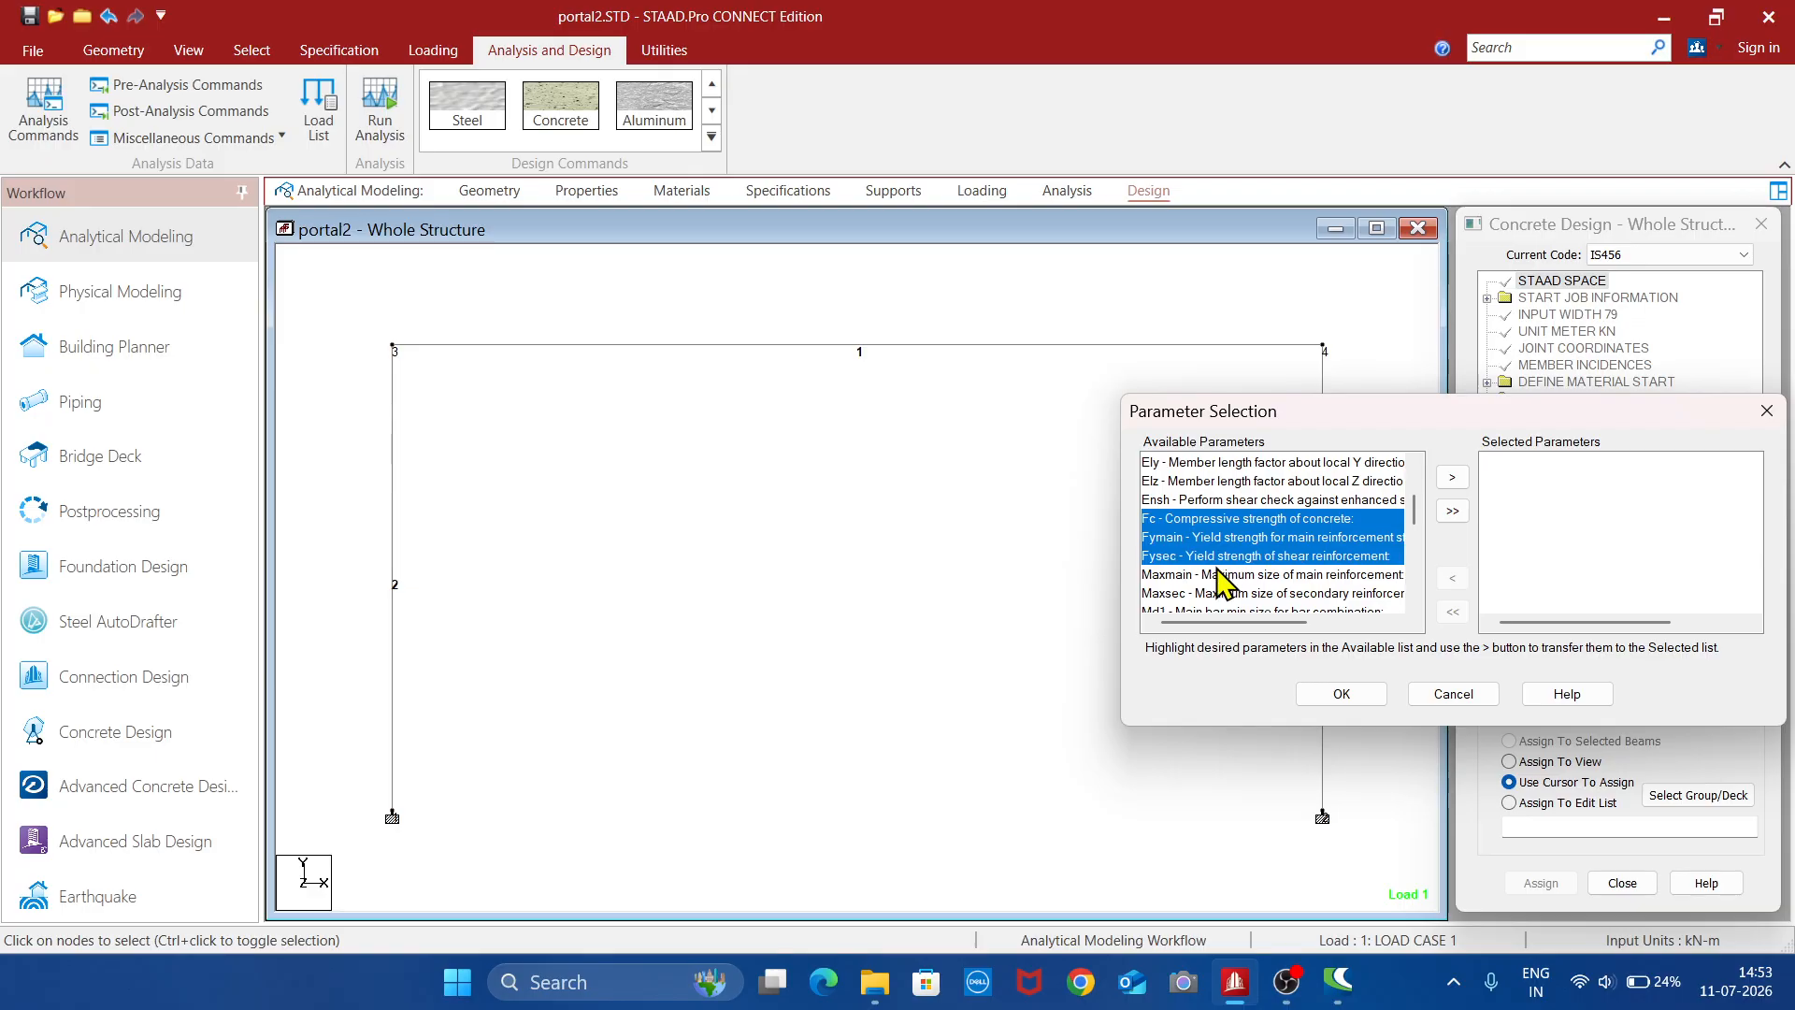
left_click(1218, 572, "ctrl")
left_click(1231, 595, "ctrl")
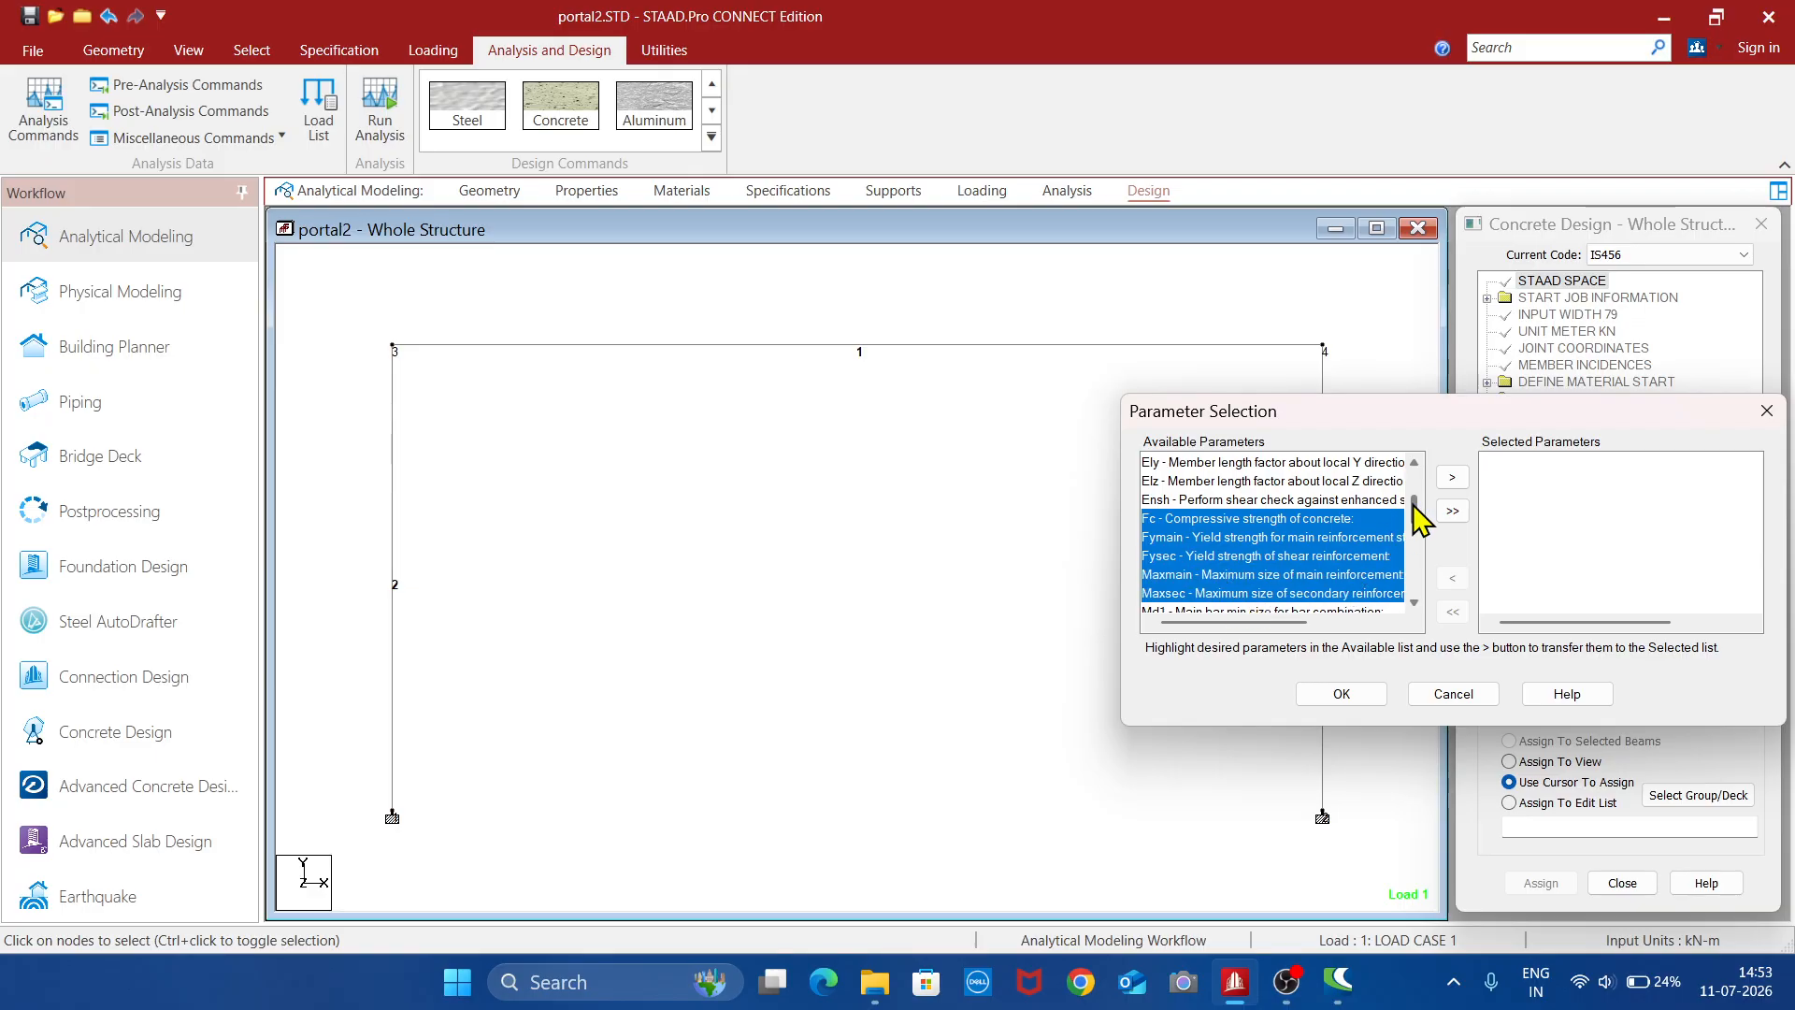
scroll(1414, 520, "down", 2)
left_click(1193, 593, "ctrl")
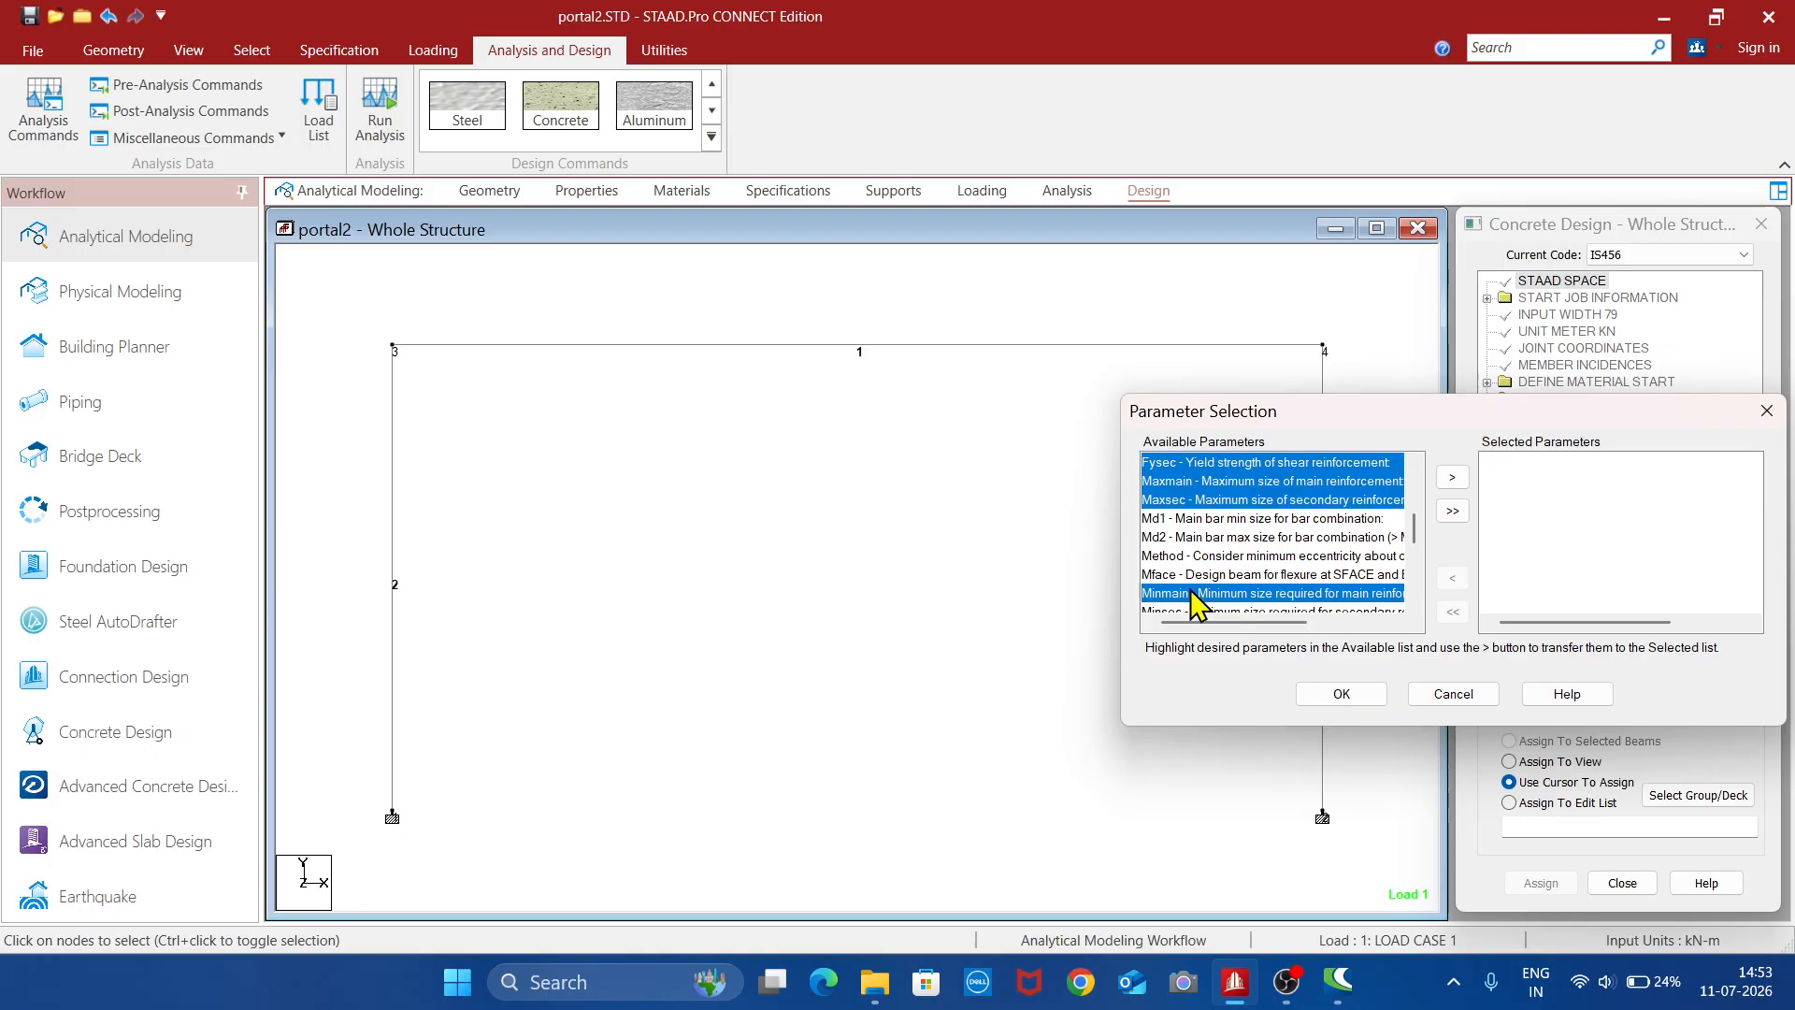
left_click(1193, 610, "ctrl")
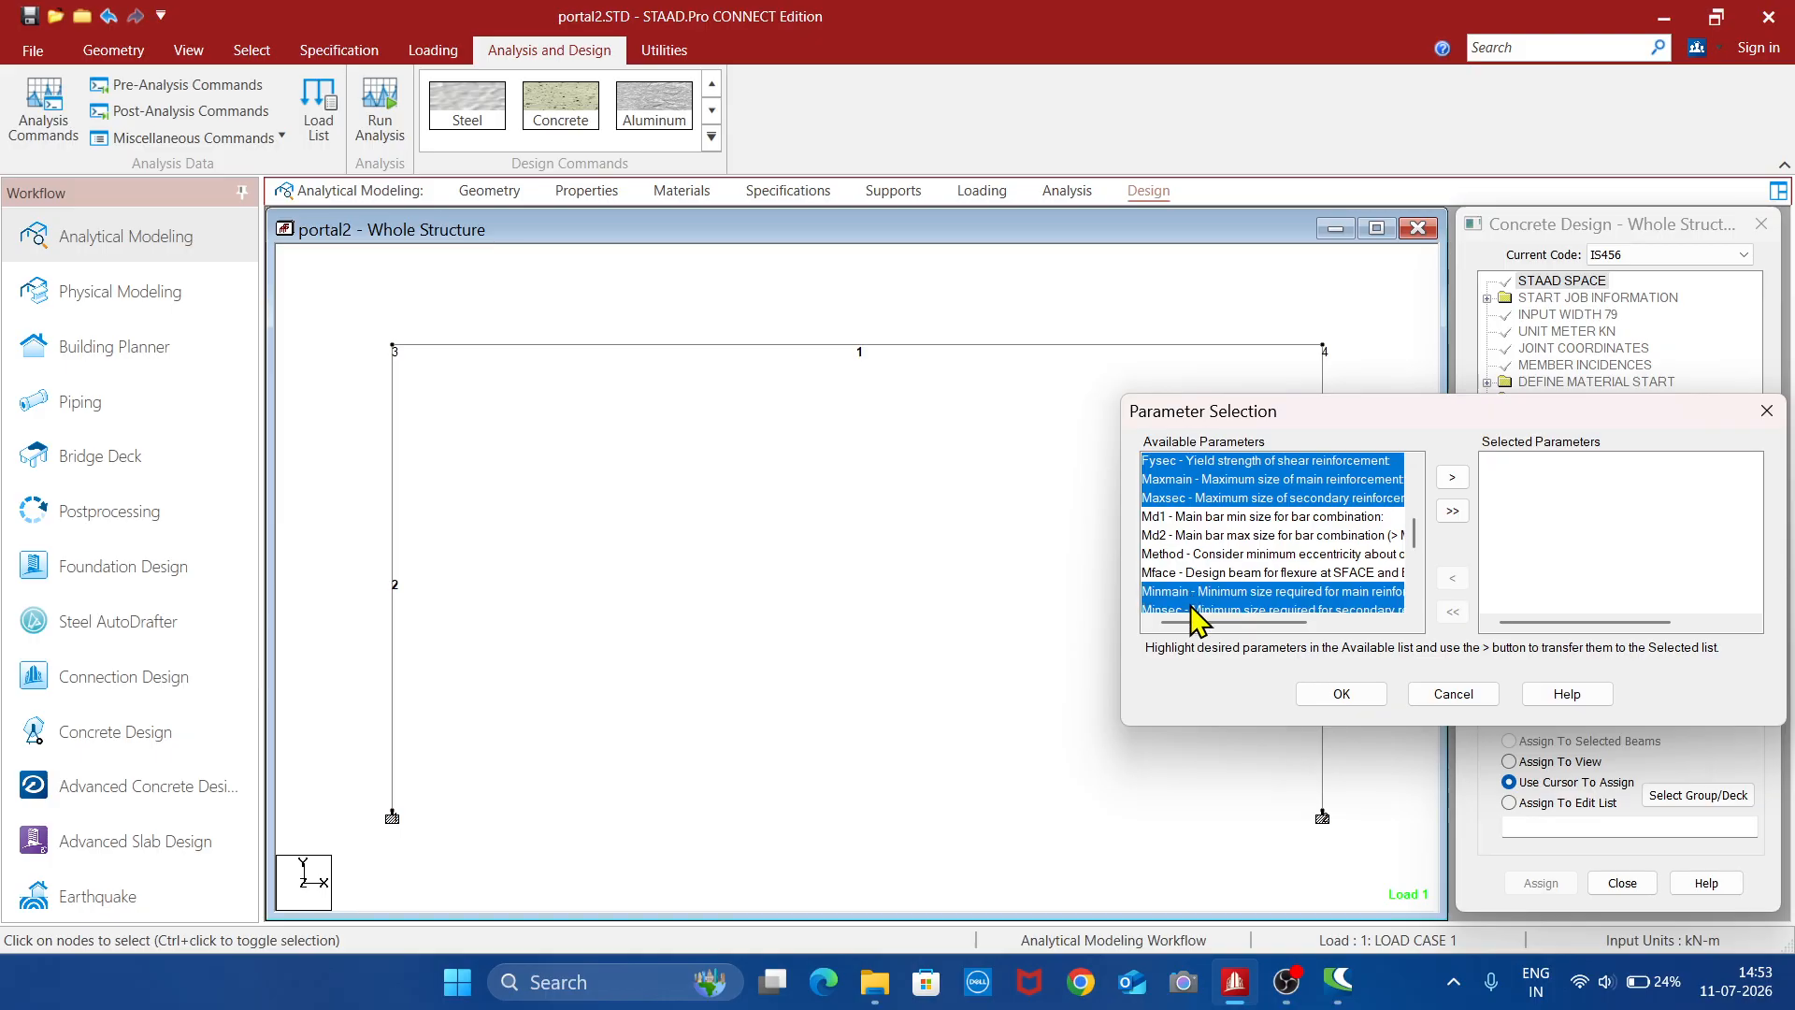
left_click(1451, 478)
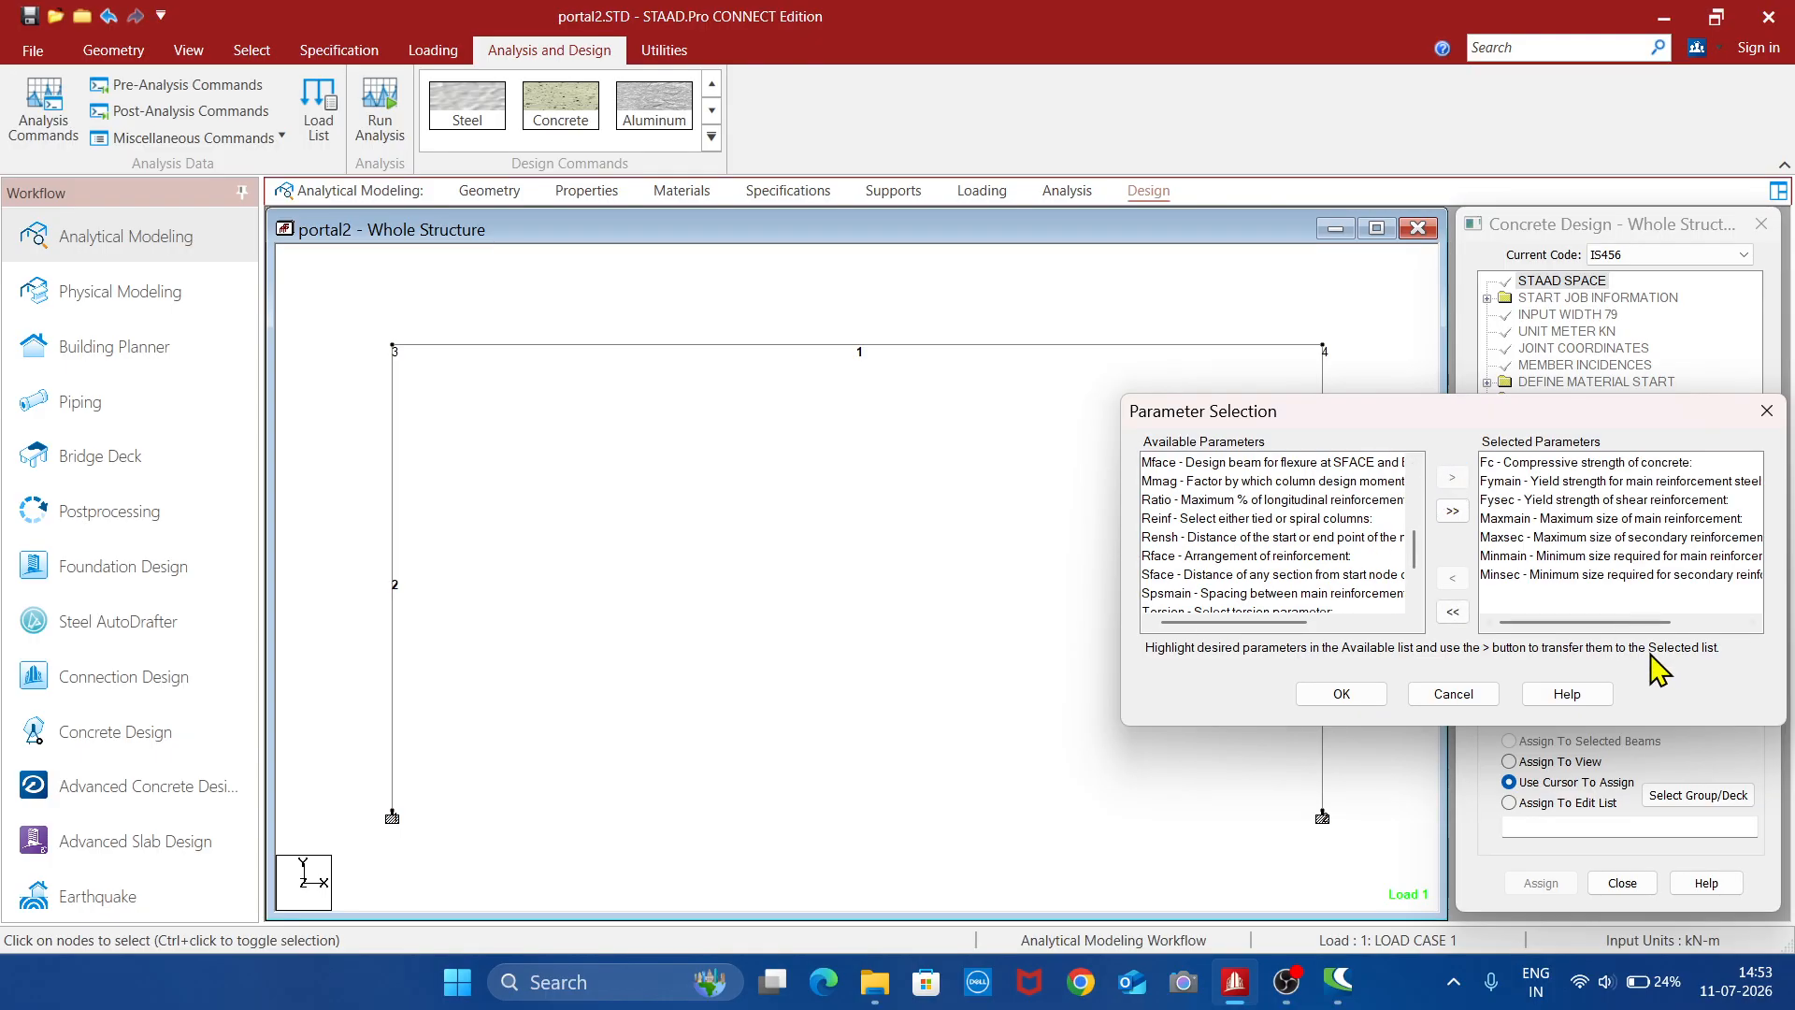
left_click(1346, 703)
- Select all three frame members and assign them a concrete compressive strength (FC) of 20000 kN/m2
left_click(1601, 694)
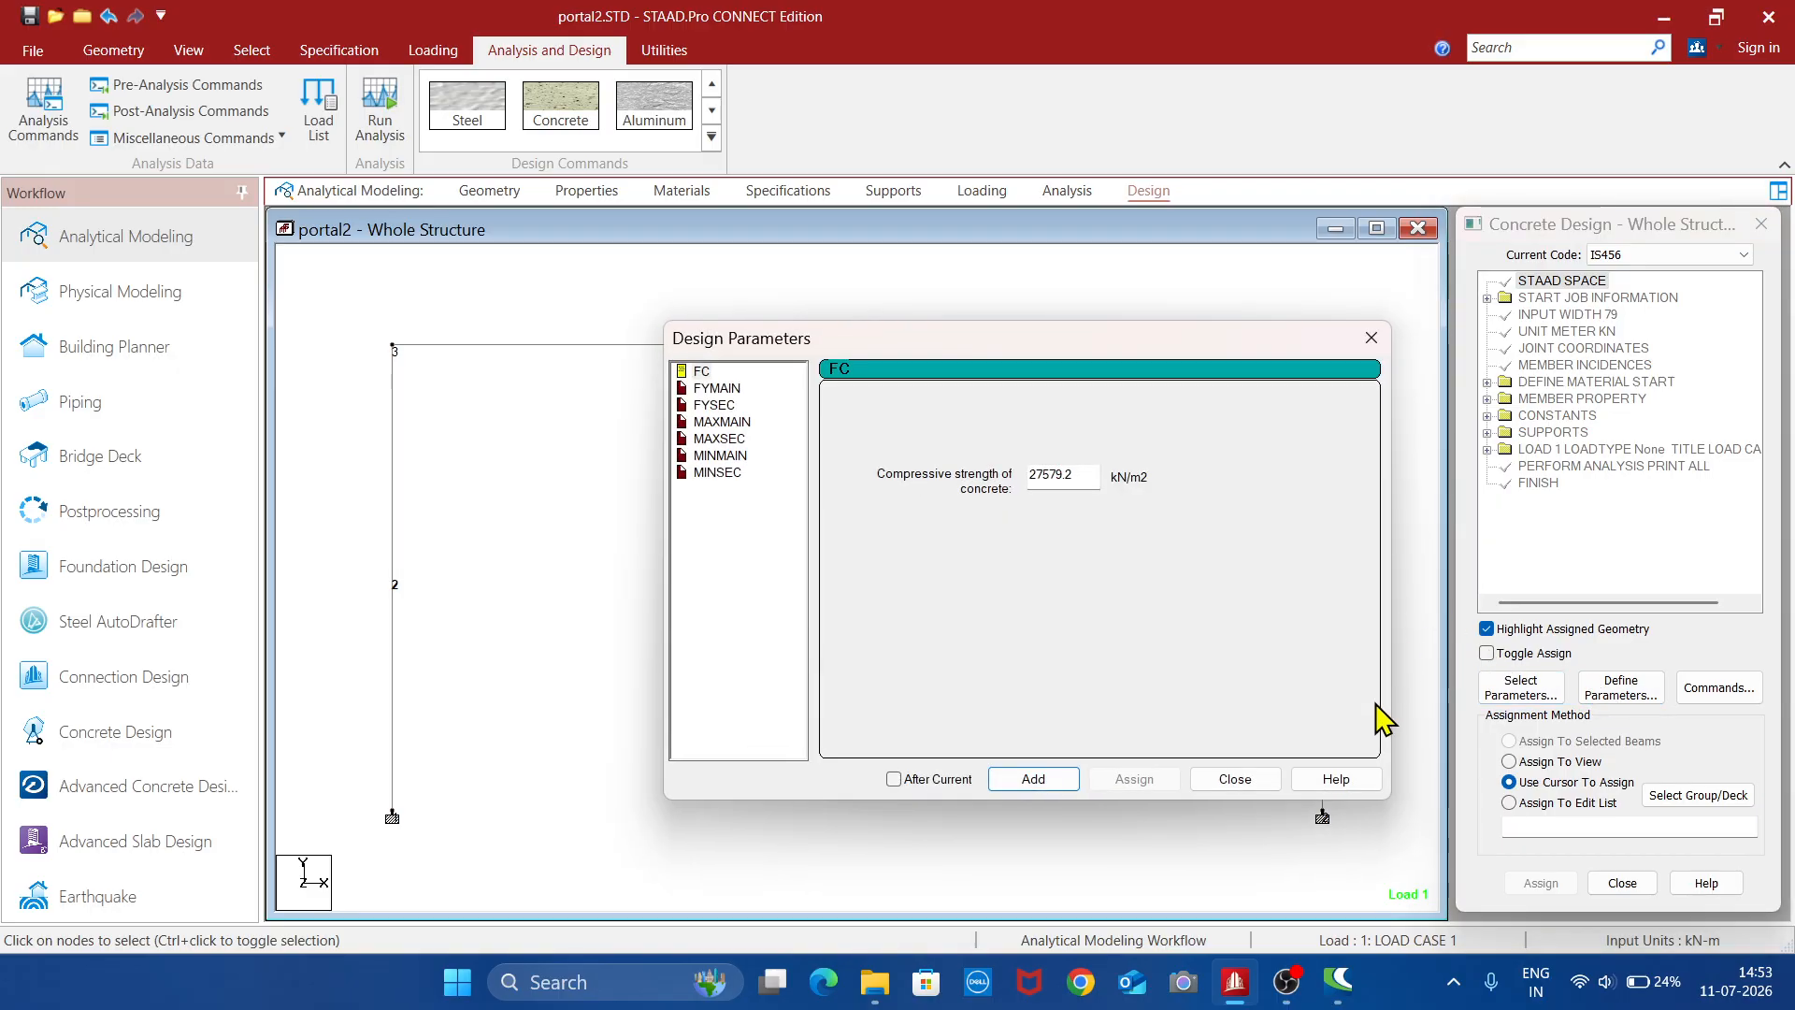
left_click(1234, 779)
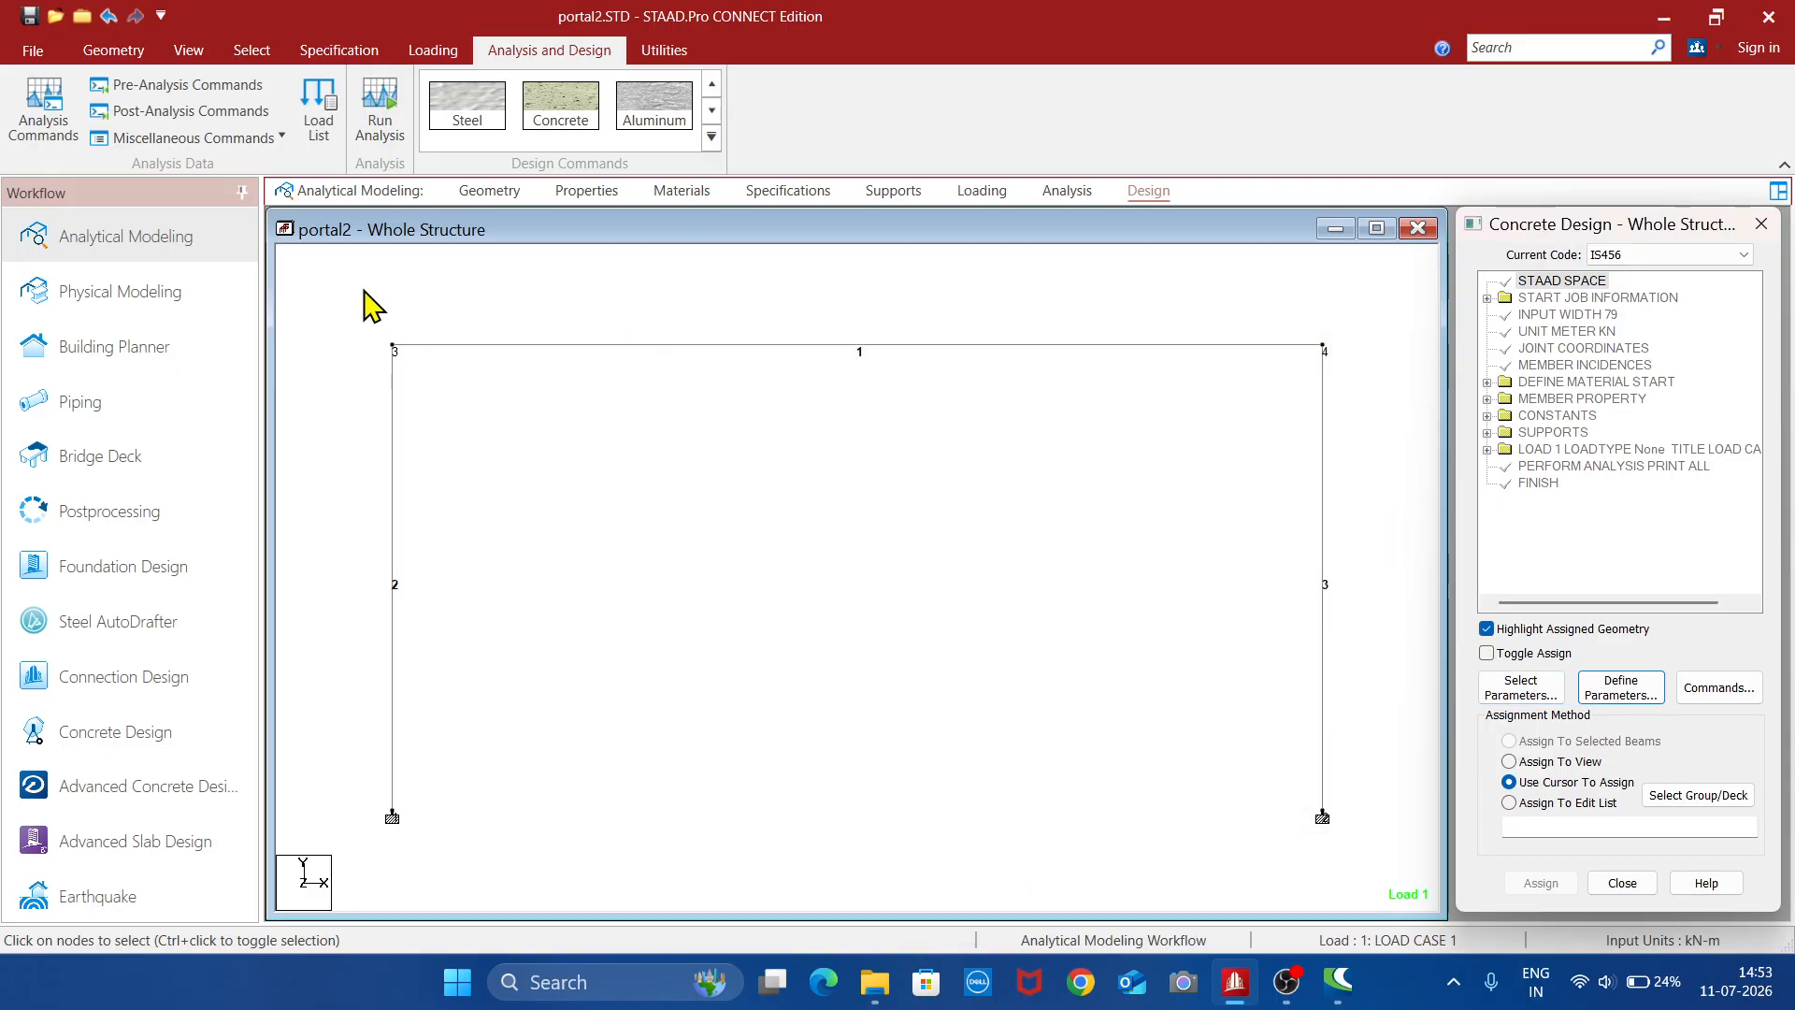
left_click_drag(345, 291, 1338, 871)
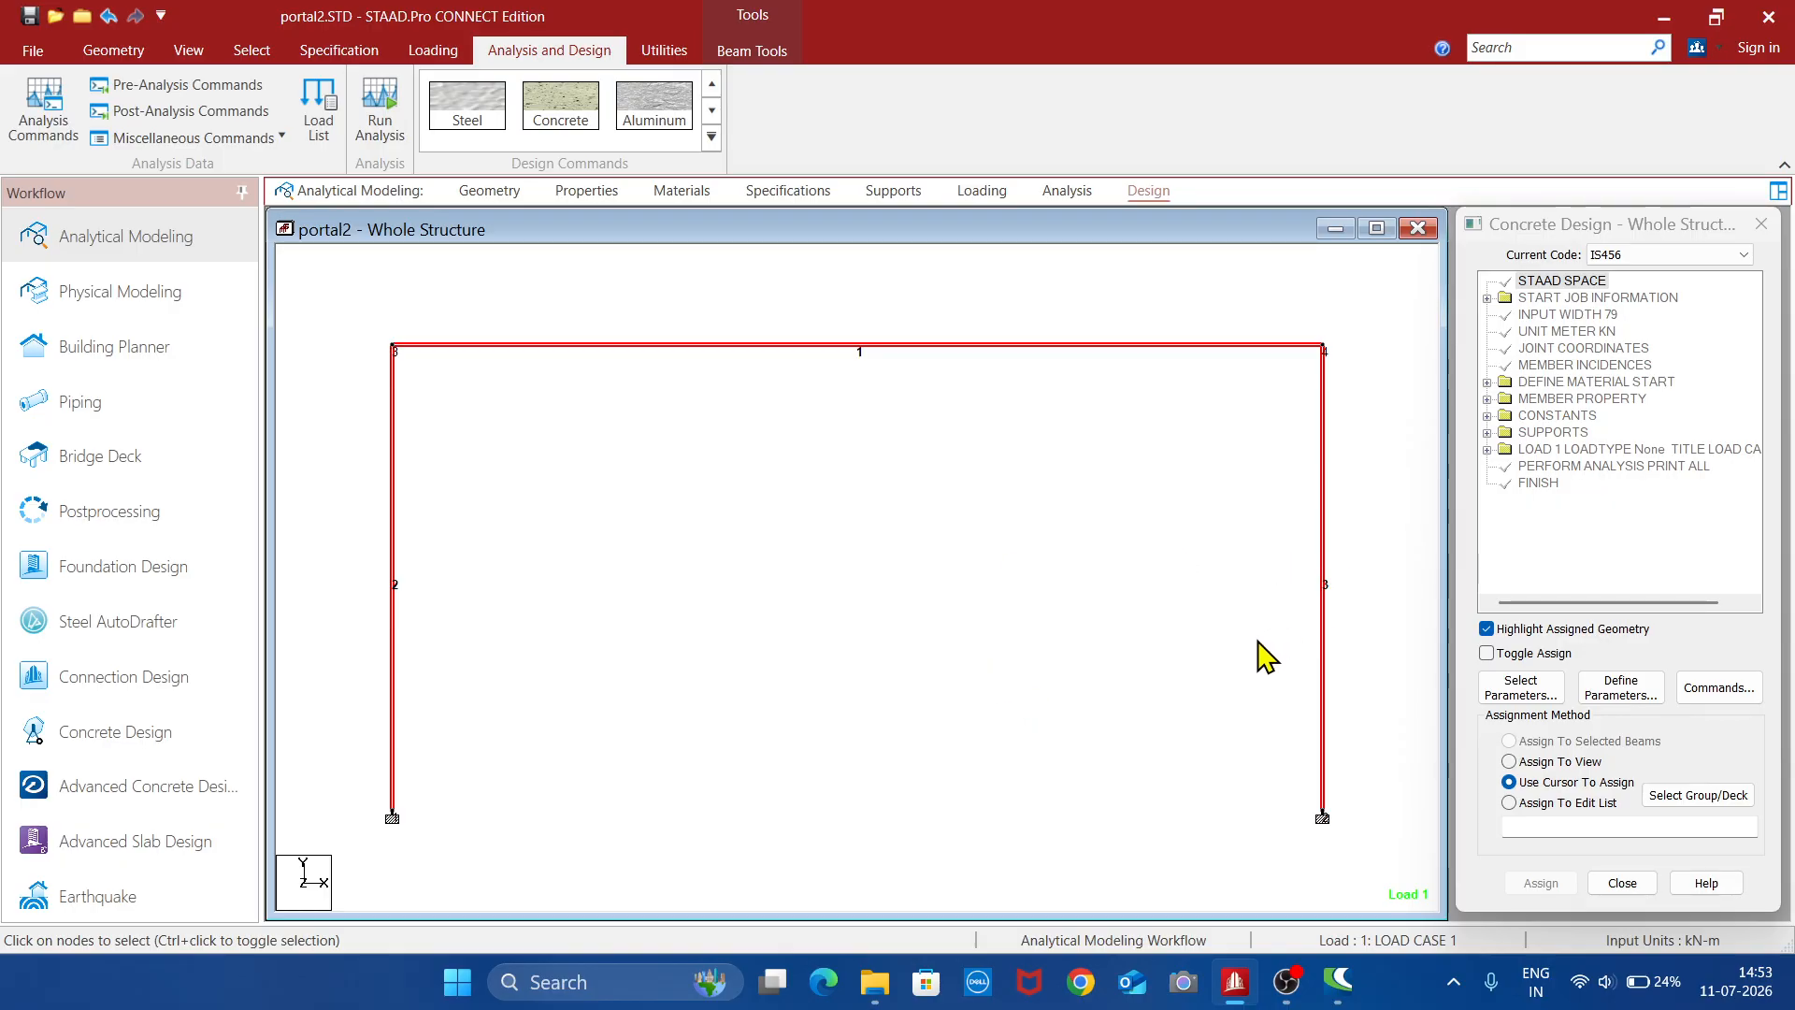
left_click(1627, 689)
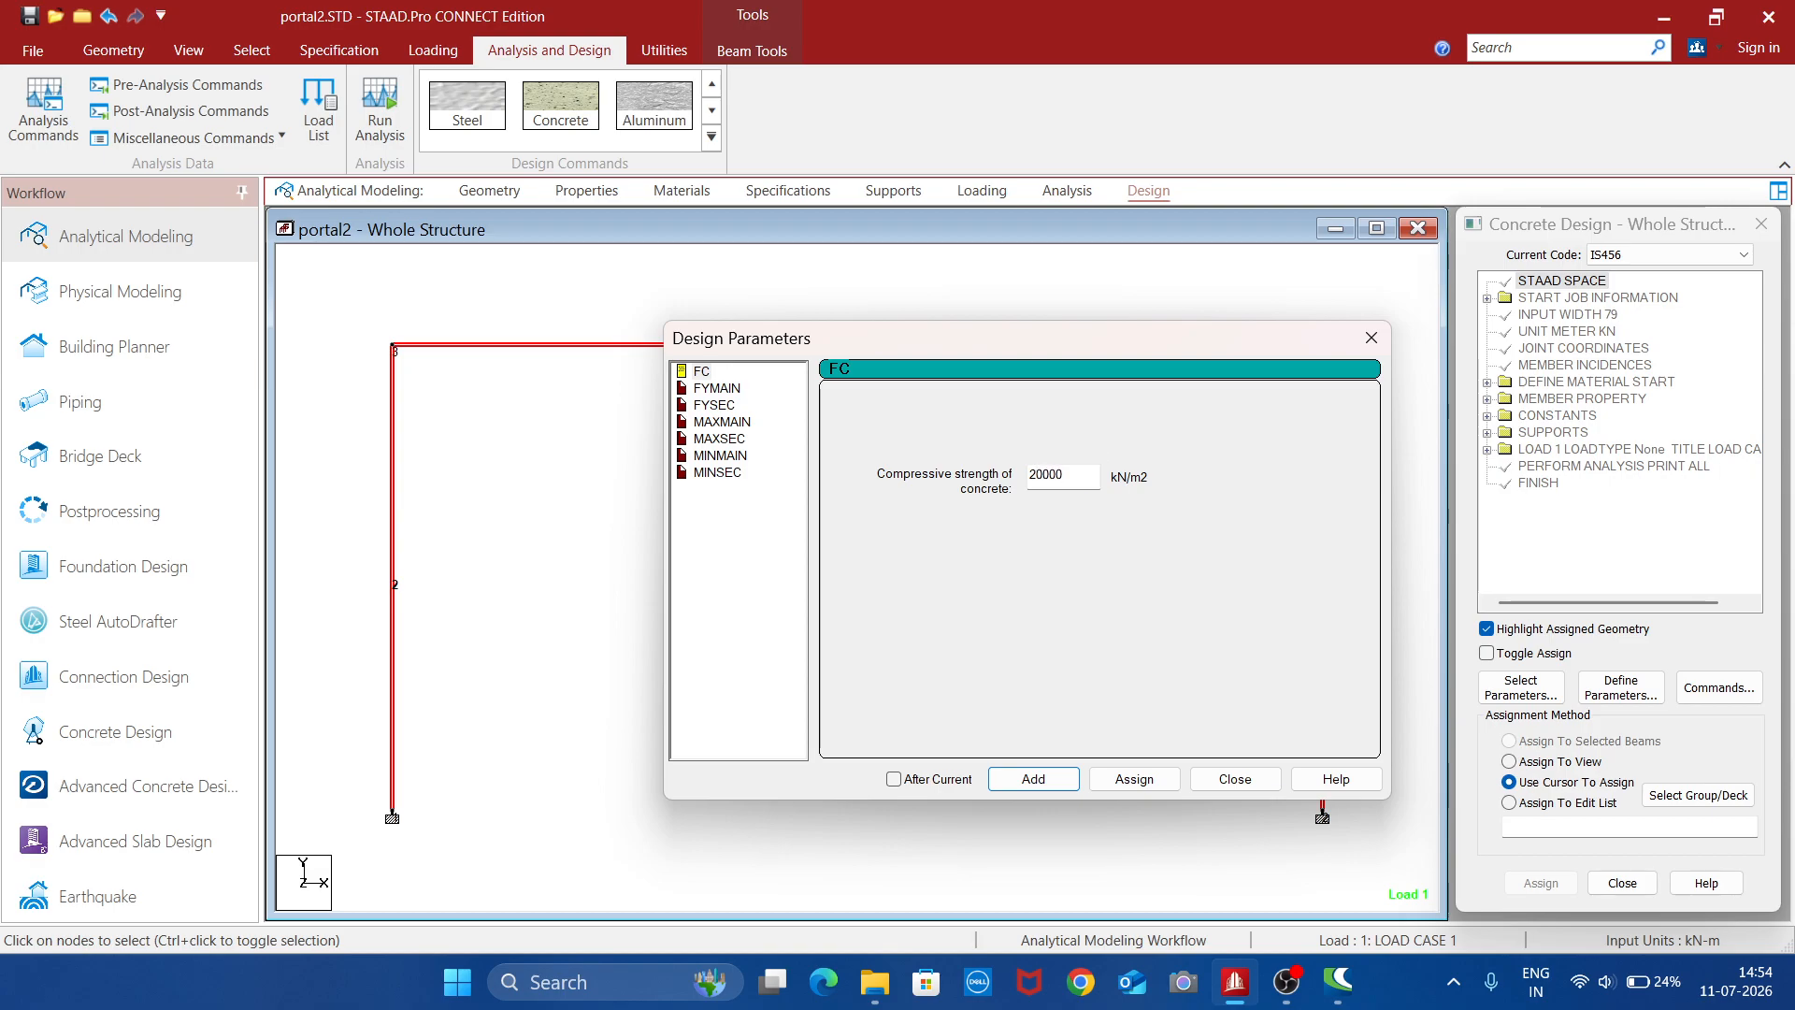
left_click(1149, 783)
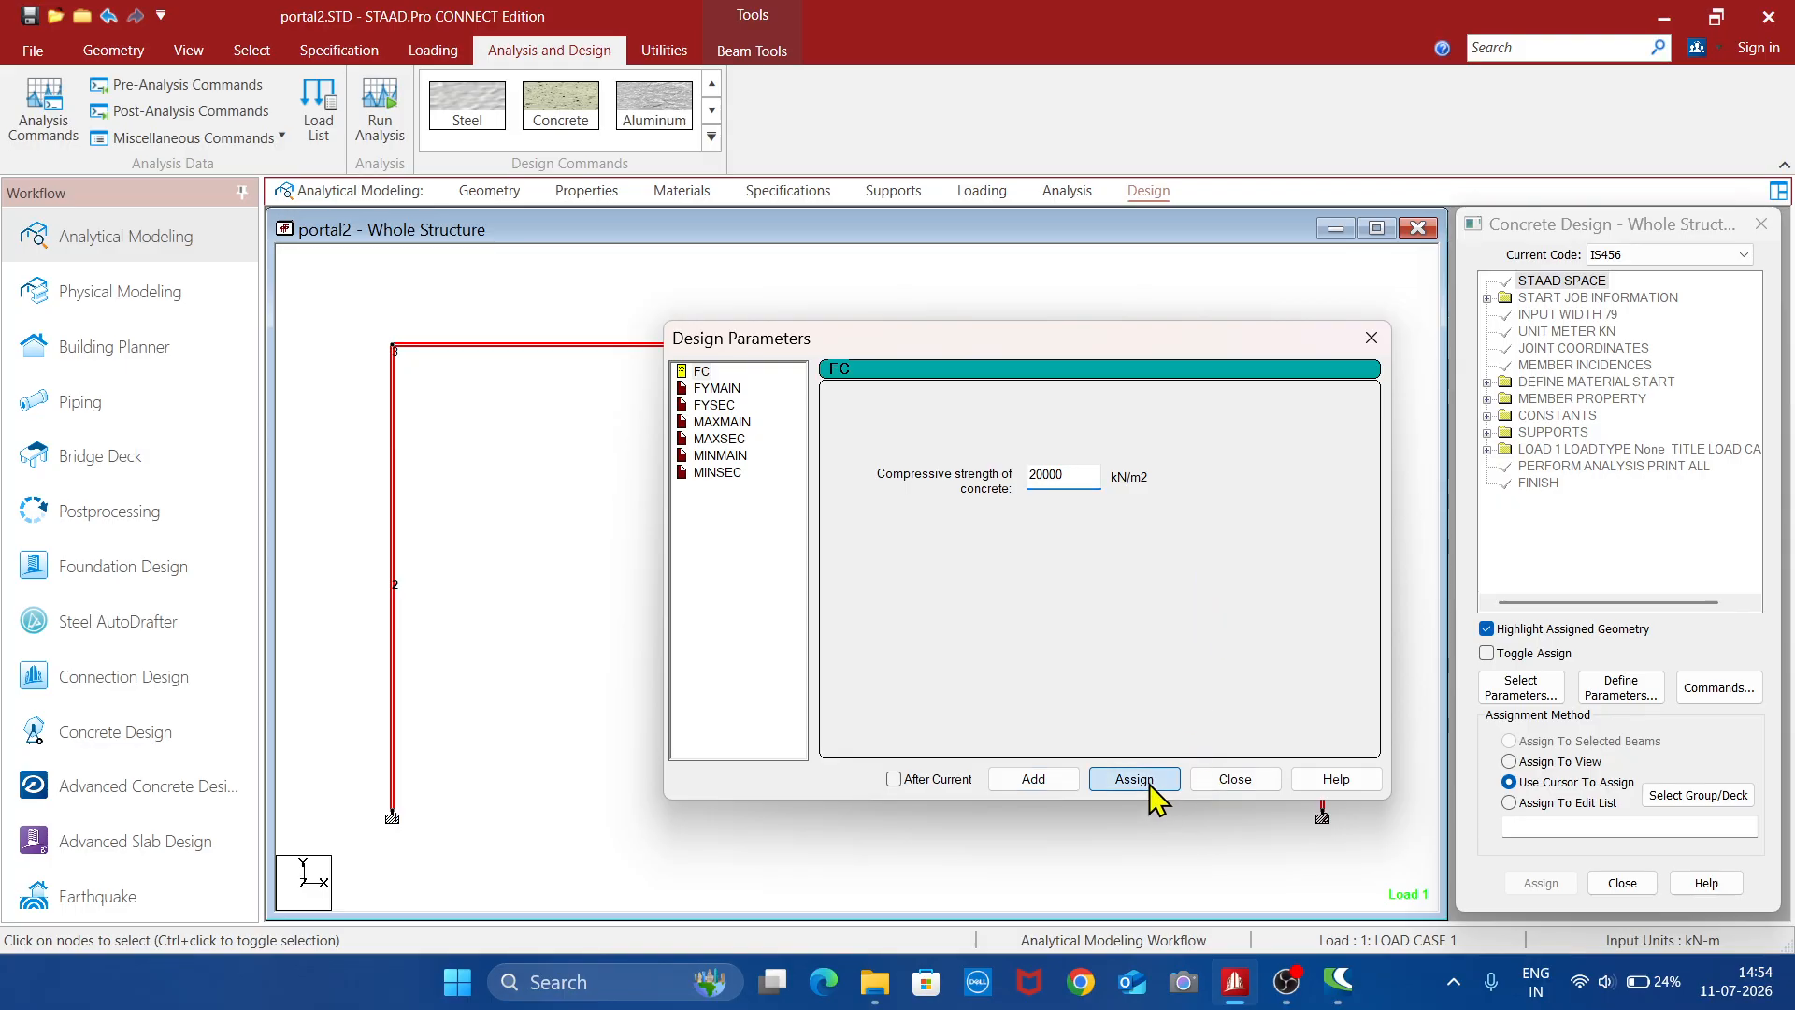
- Assign a main reinforcement yield strength (FYMAIN) of 500000 kN/m2 to the selected members
left_click(717, 388)
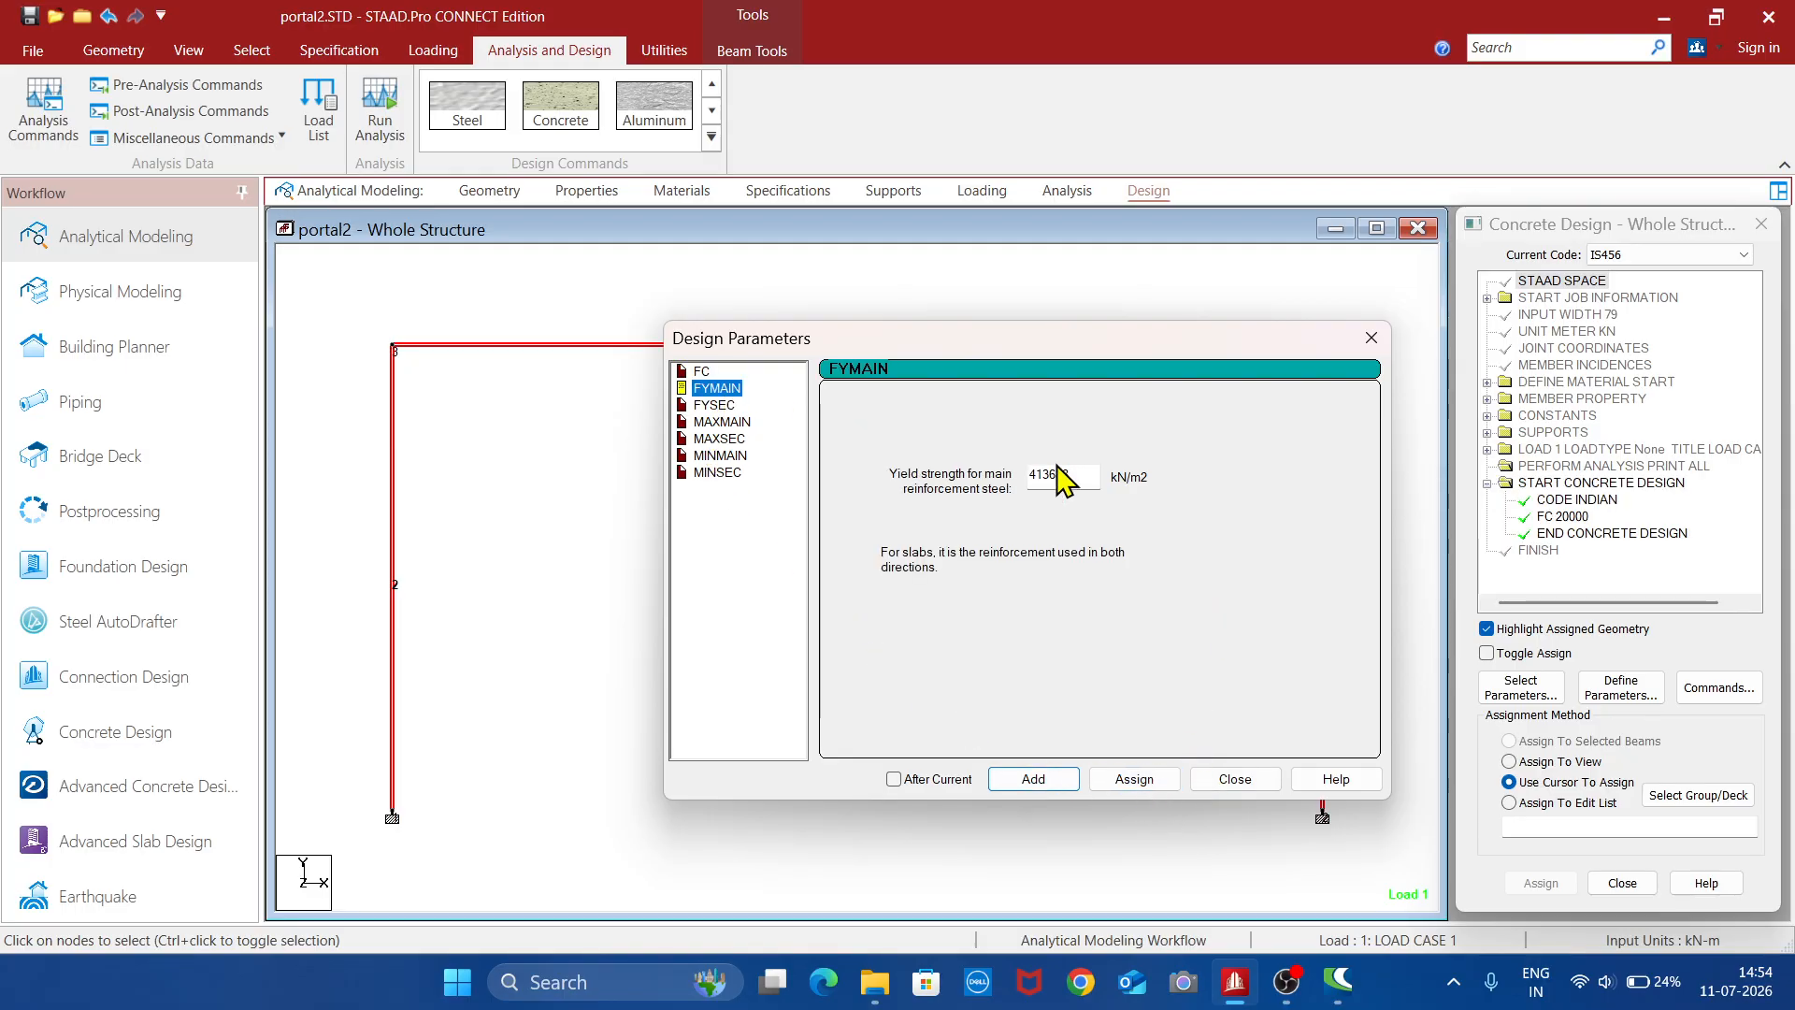
key("BackSpace")
key("BackSpace")
key("BackSpace")
key("BackSpace")
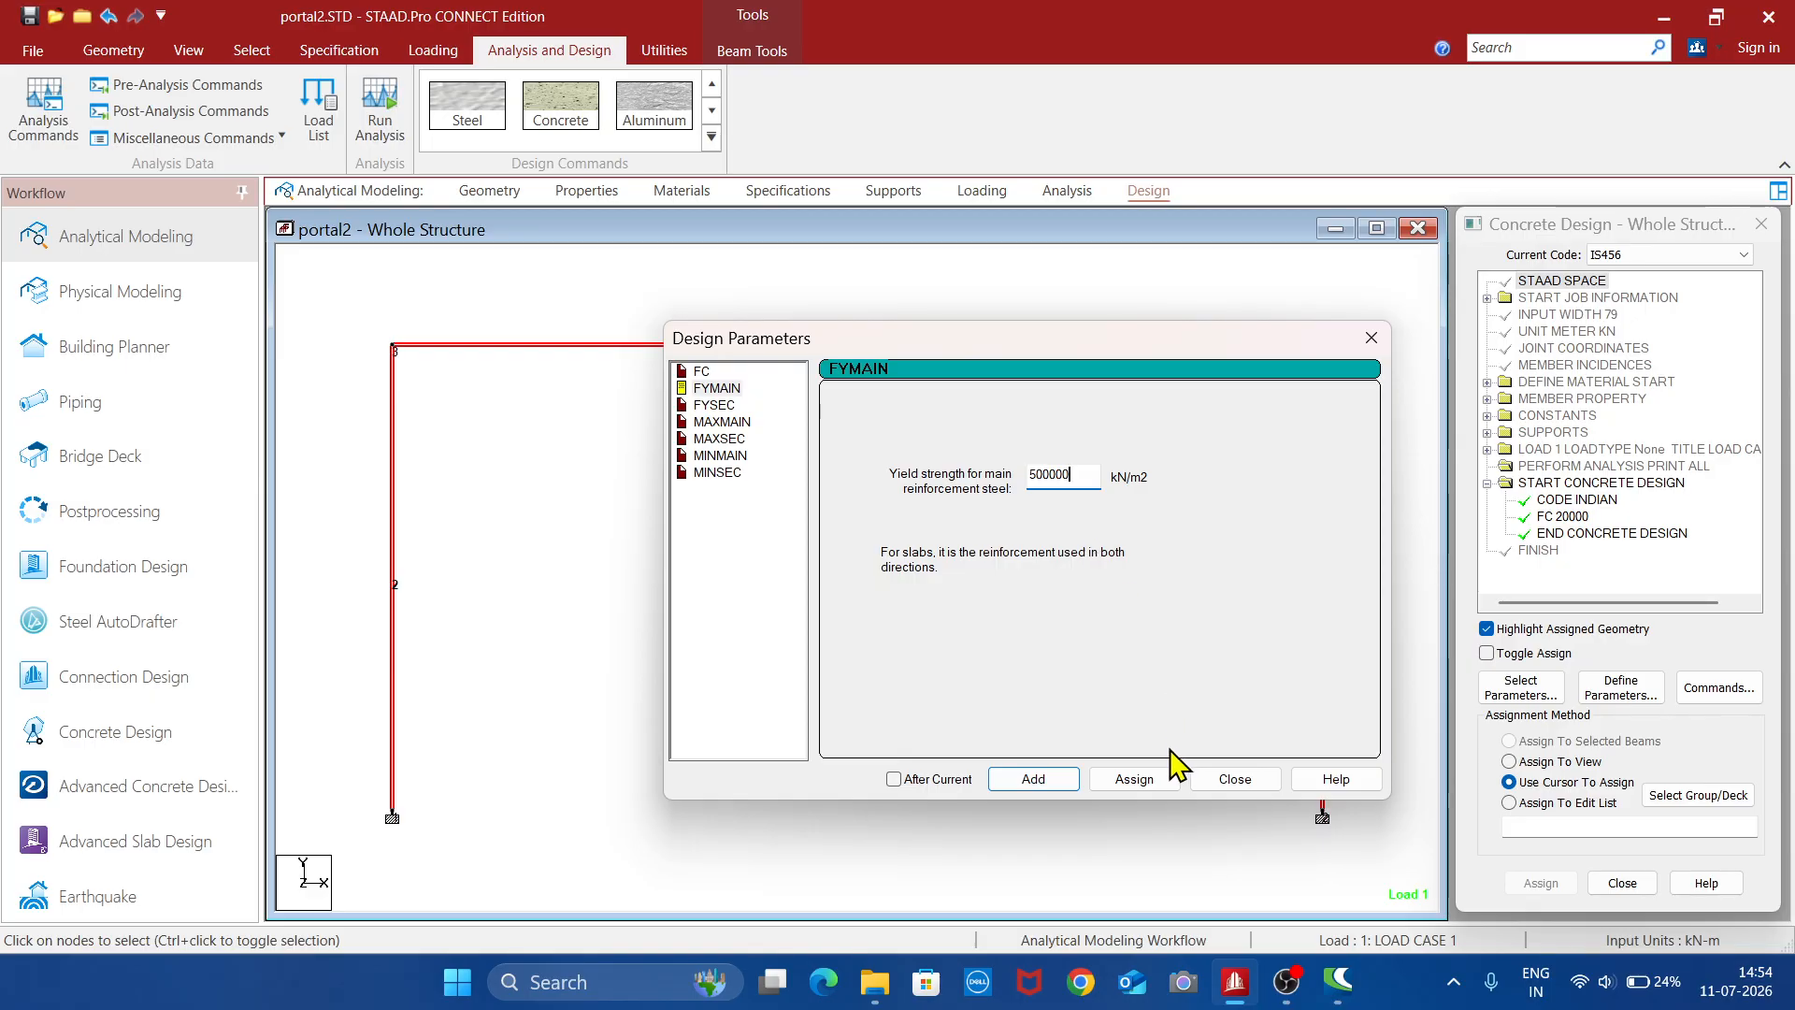
left_click(1156, 779)
- Assign a shear reinforcement yield strength (FYSEC) of 415000 kN/m2 to the selected members
left_click(718, 407)
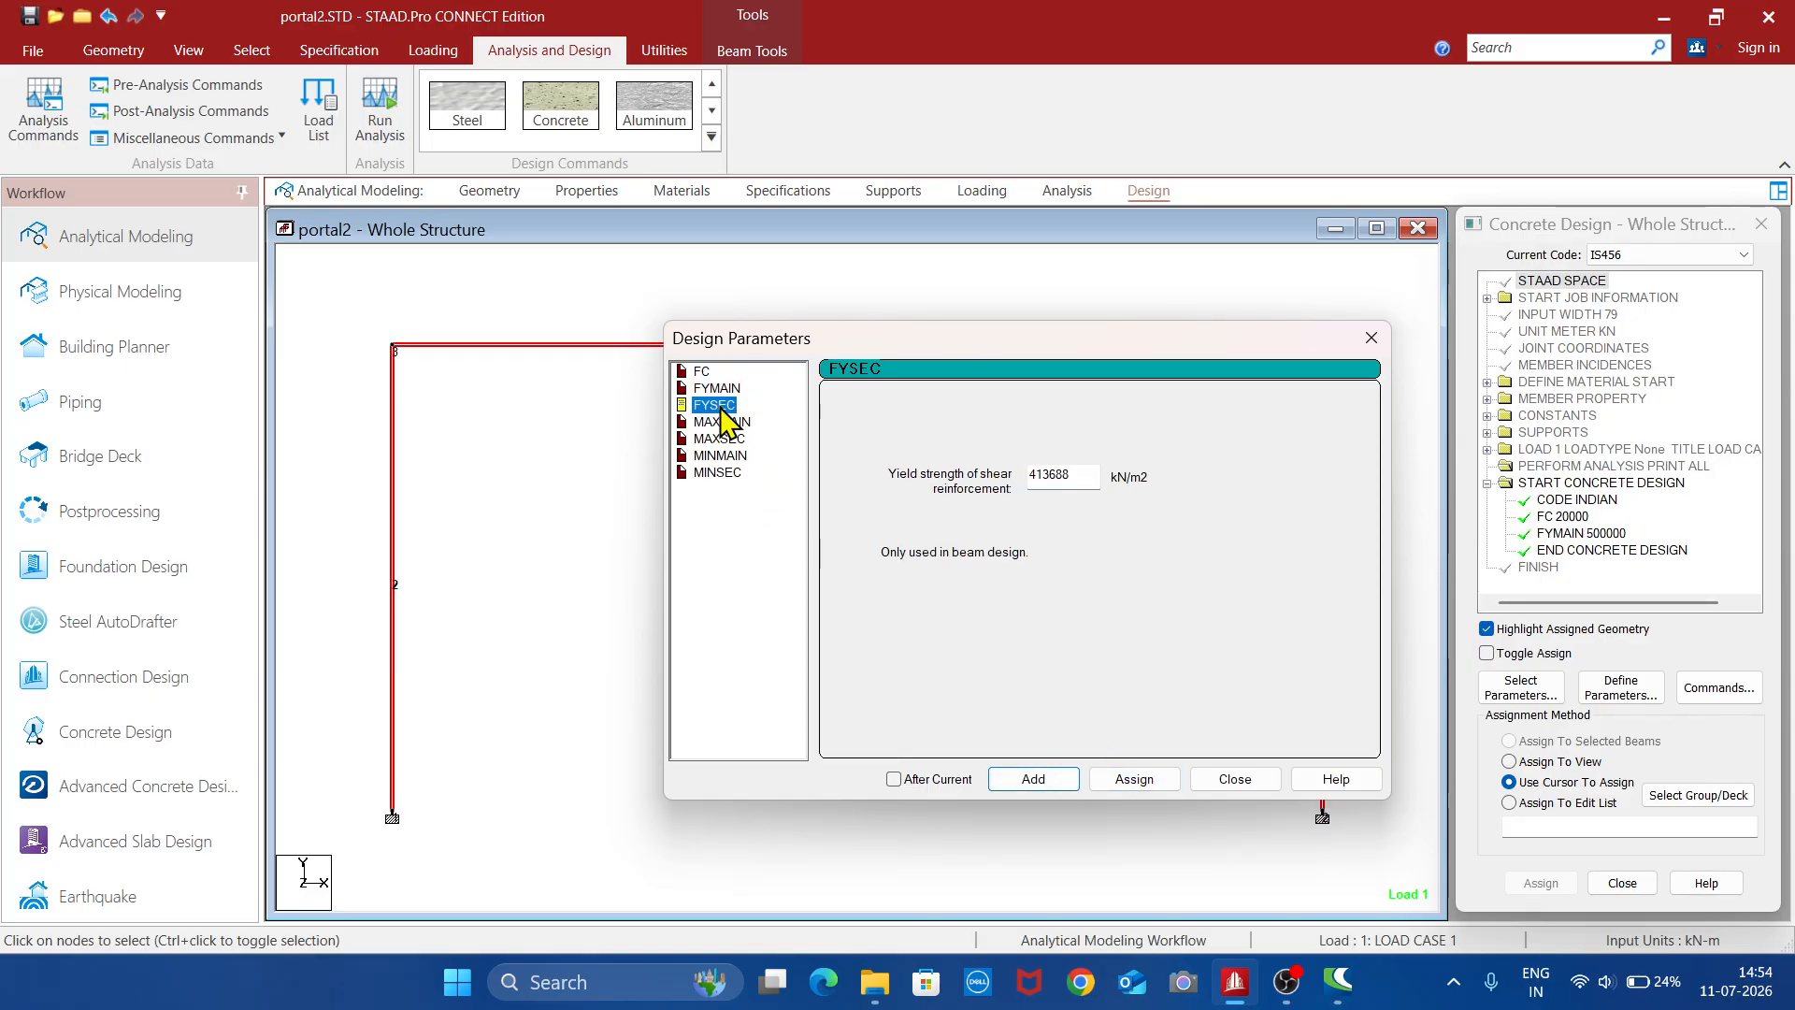
left_click(1099, 474)
key("BackSpace")
key("BackSpace")
key("BackSpace")
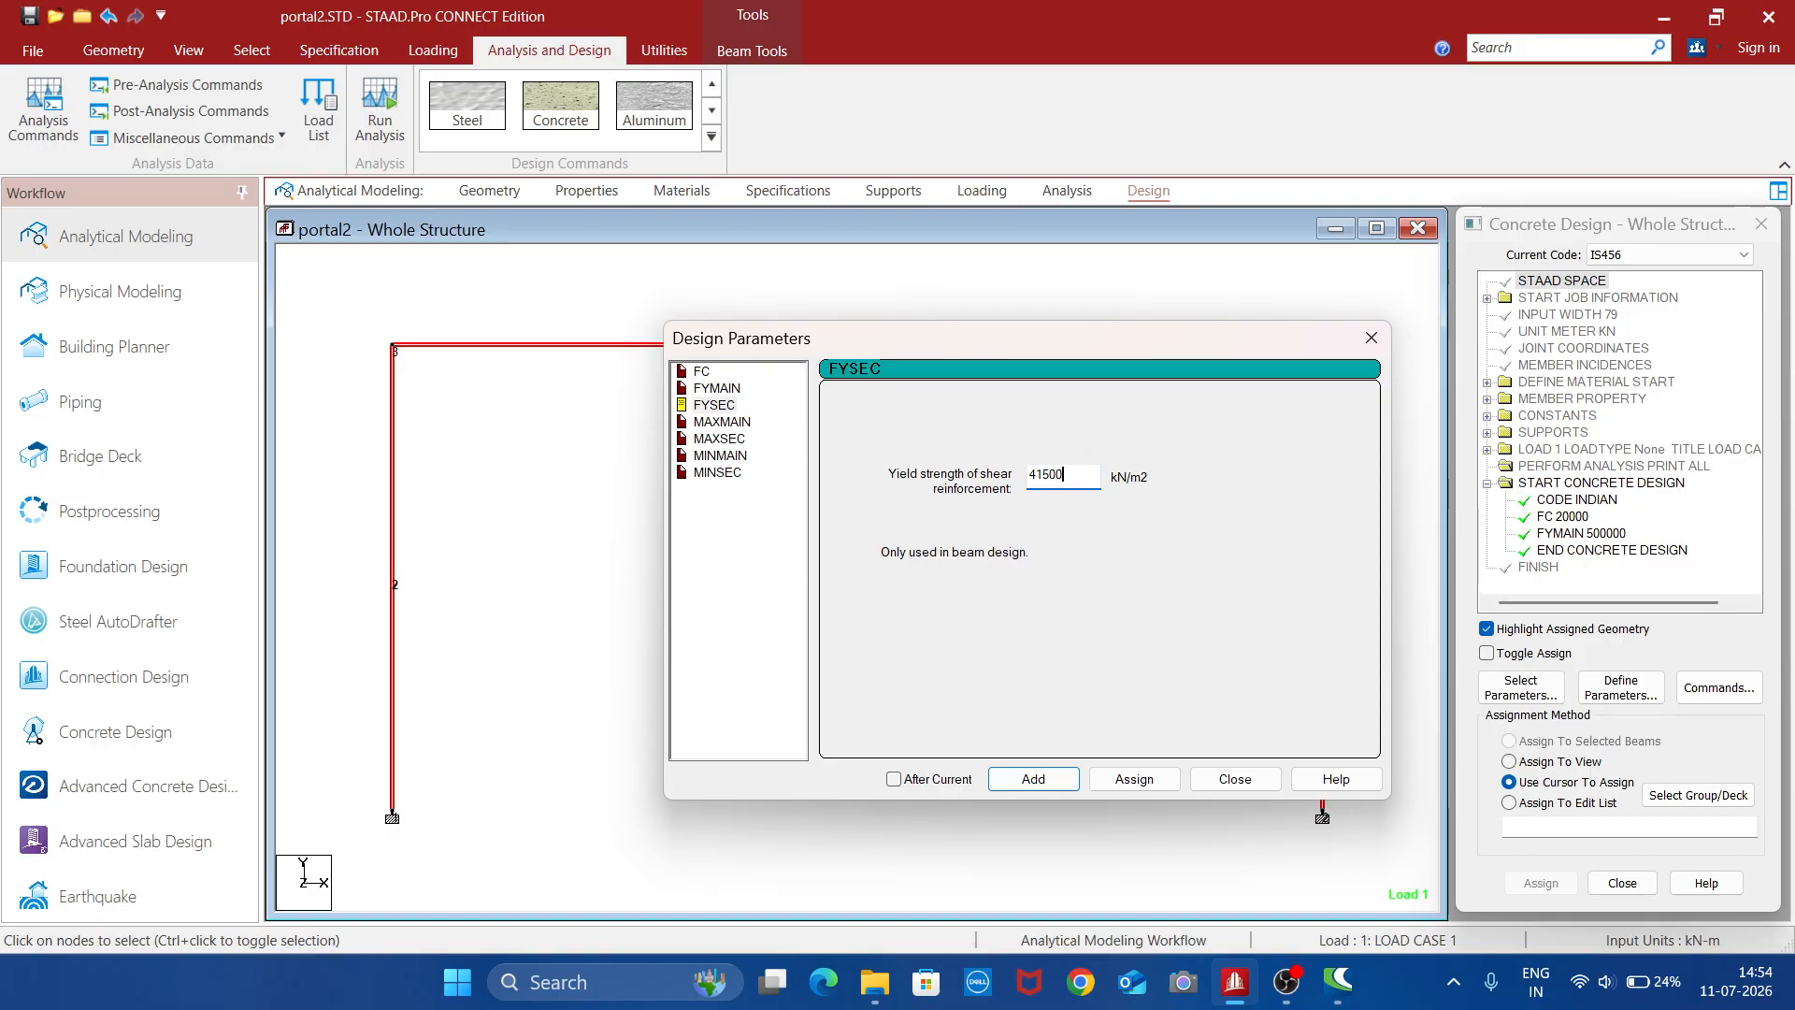
left_click(1134, 782)
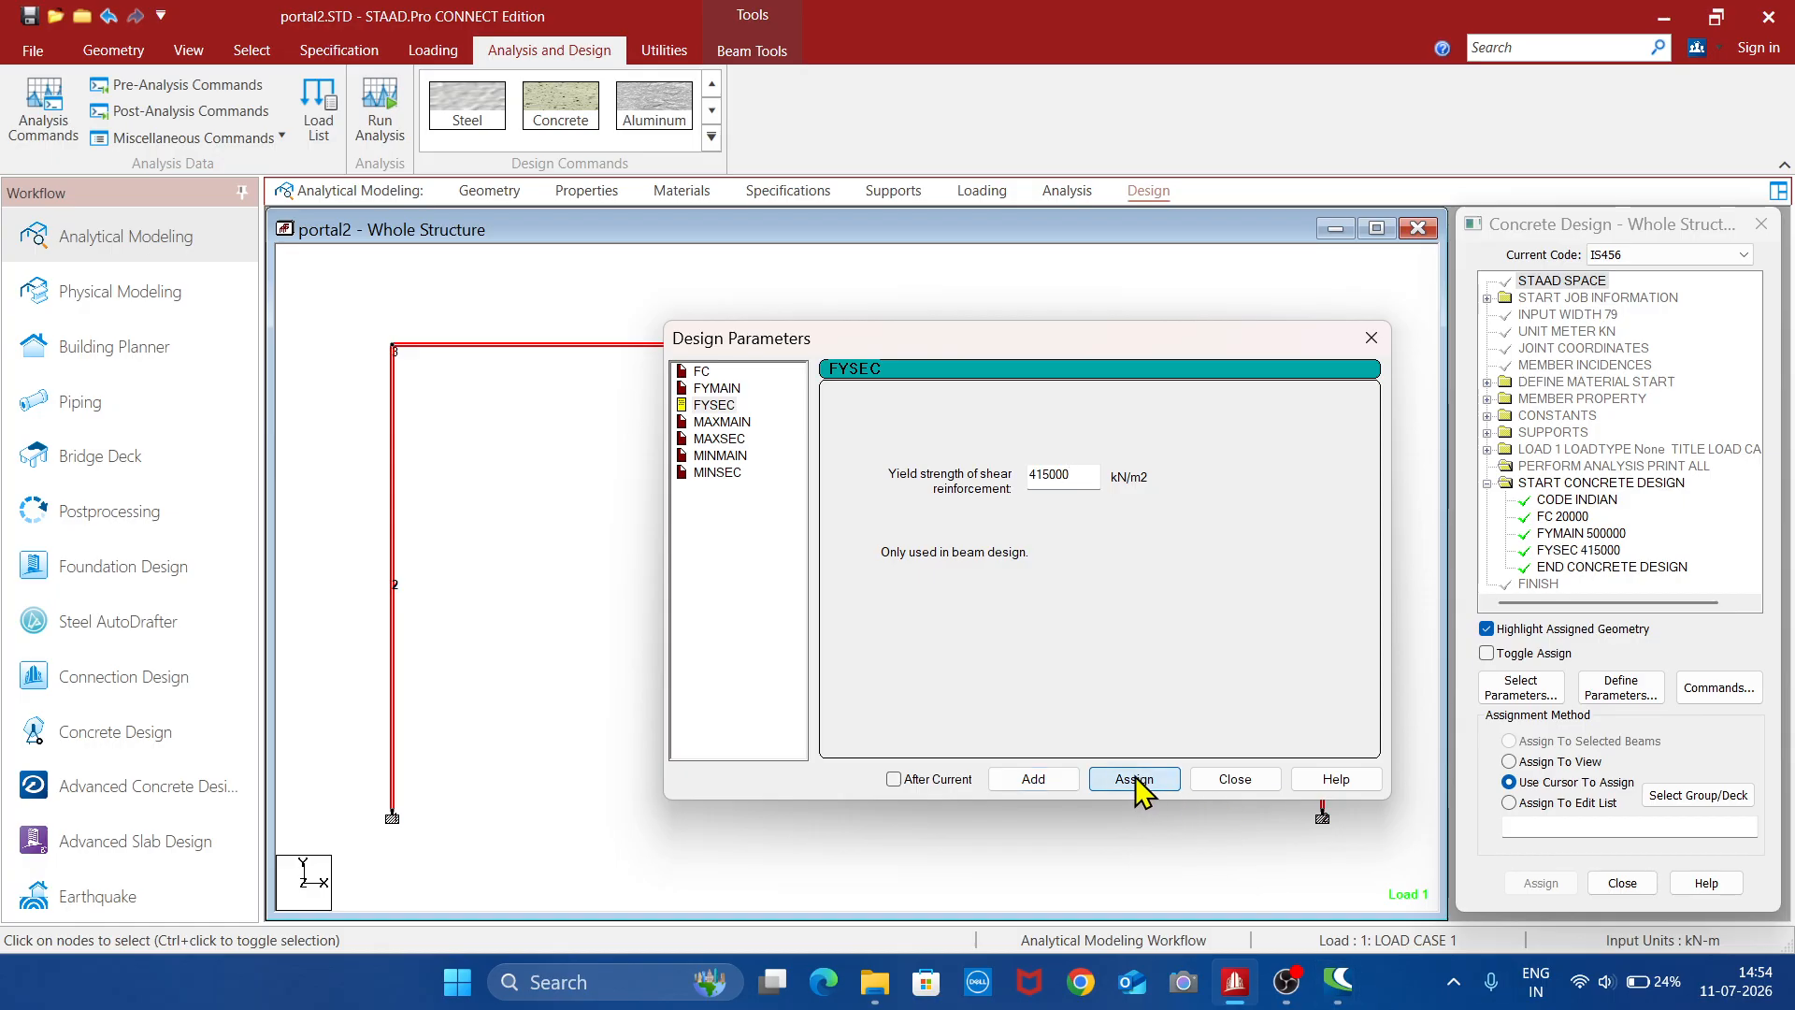
- Assign the selected members a maximum main bar size (MAXMAIN) of 20 mm and maximum secondary bar size (MAXSEC) of 12 mm
left_click(724, 422)
left_click(840, 522)
left_click(1142, 783)
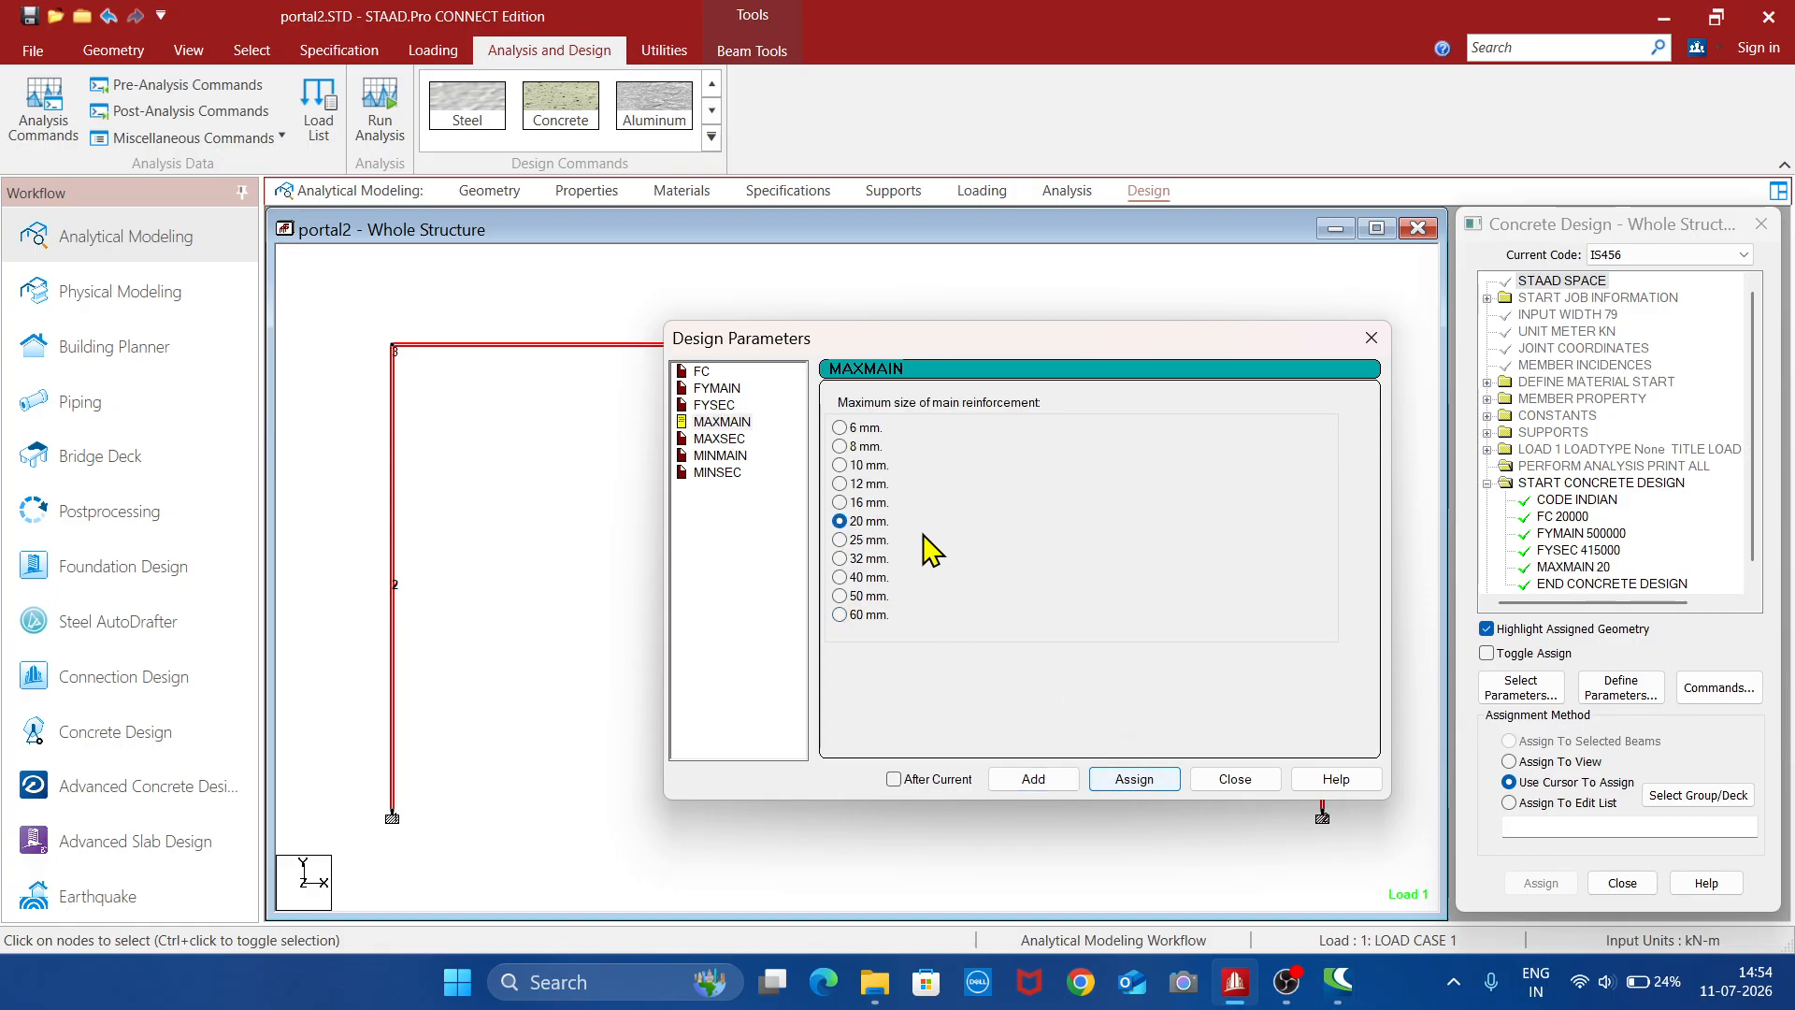
left_click(719, 438)
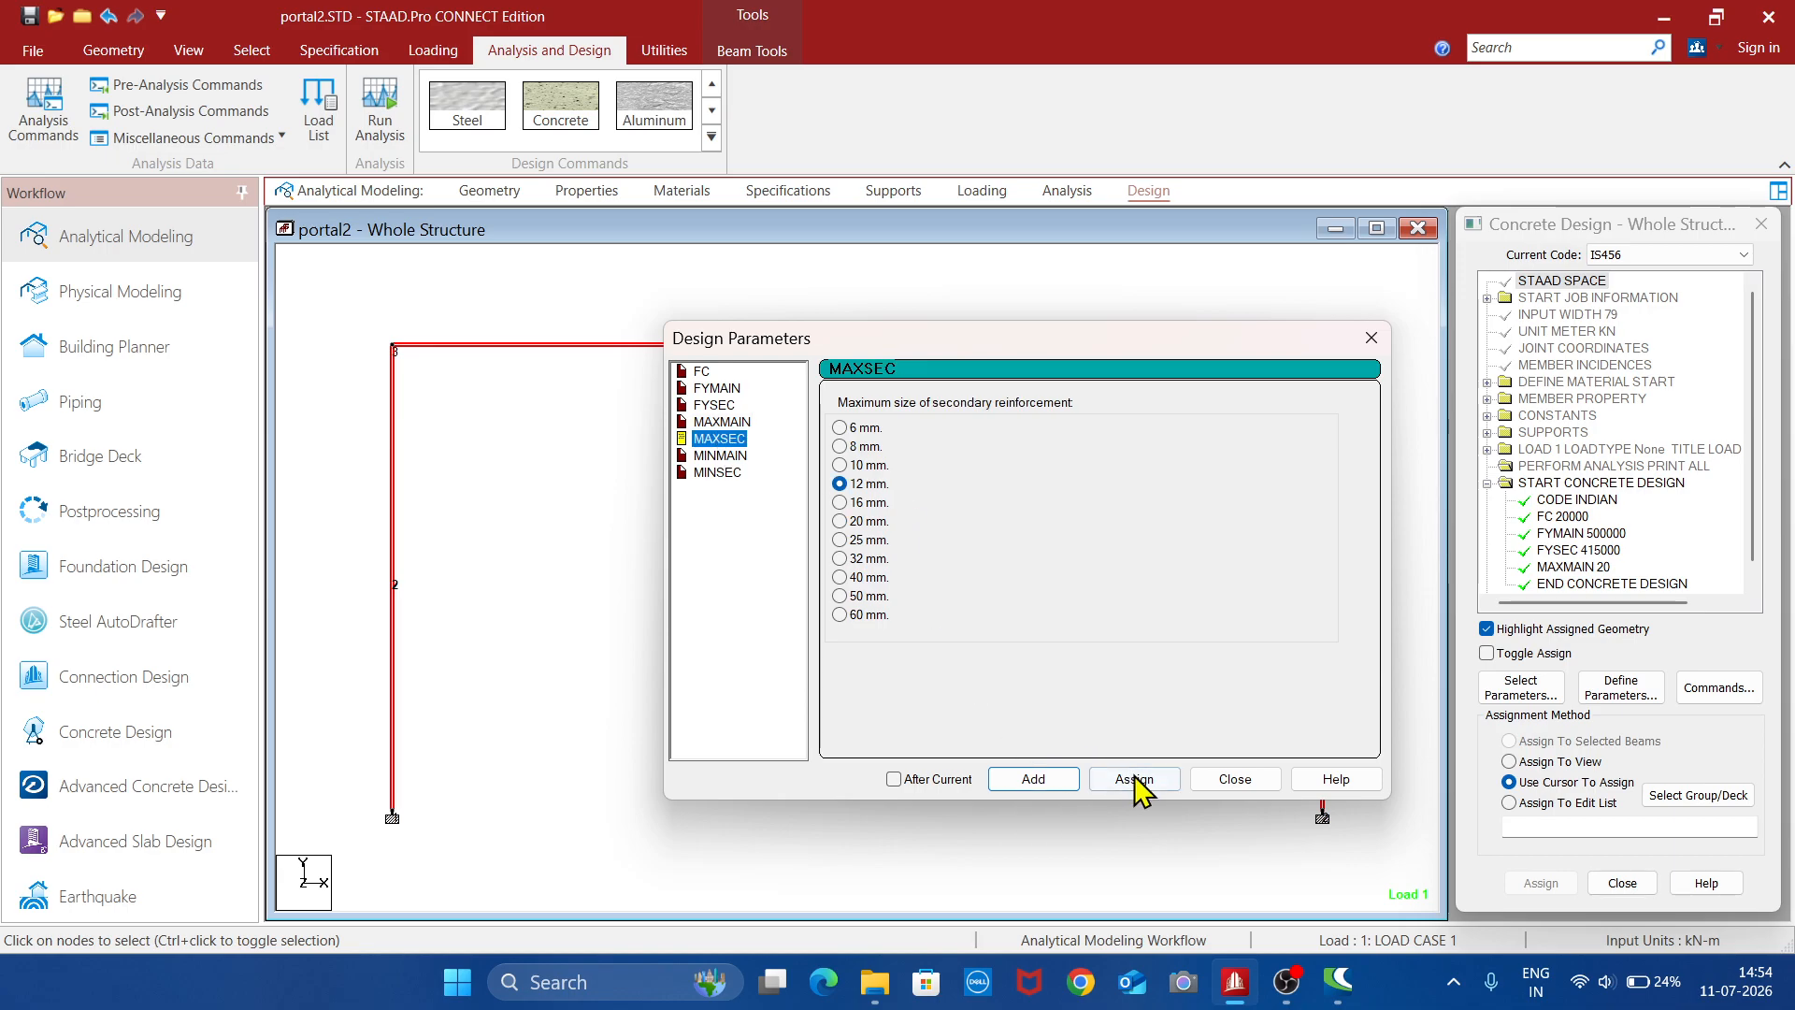
left_click(1136, 782)
- Assign a minimum main bar size (MINMAIN) of 12 mm and minimum secondary bar size (MINSEC) of 8 mm, and finish defining parameters
left_click(725, 456)
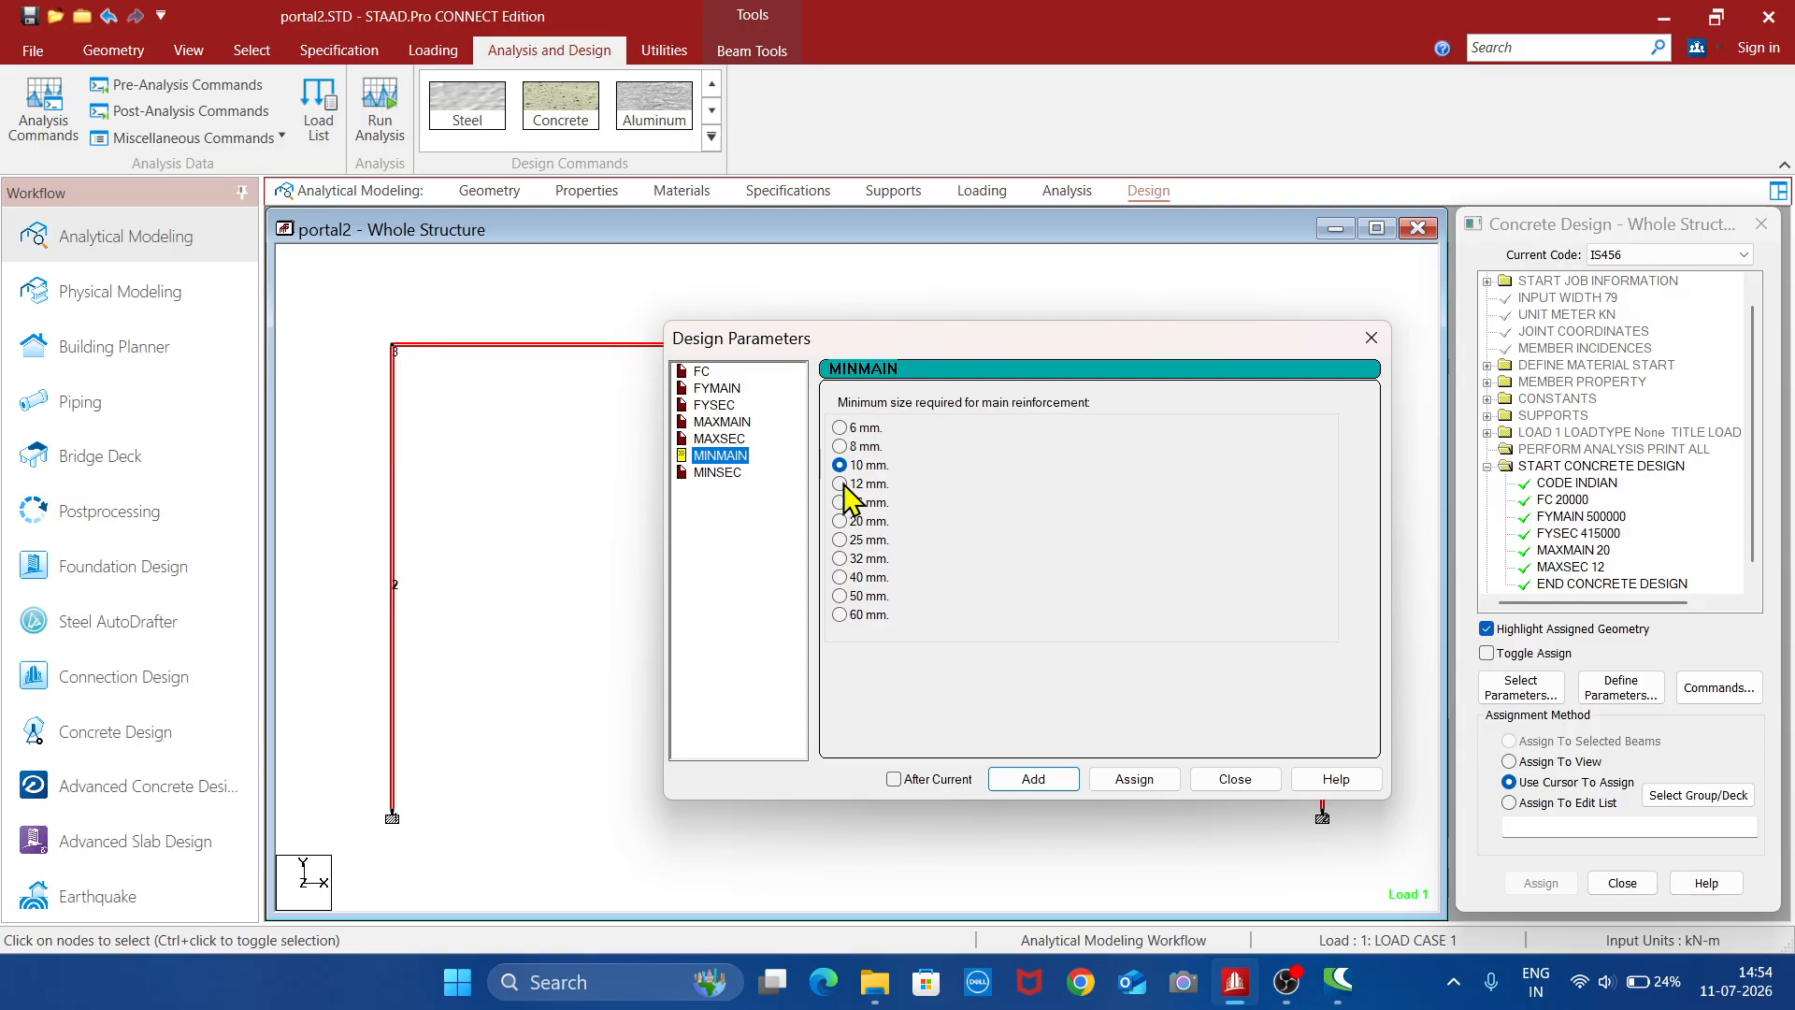
left_click(1134, 780)
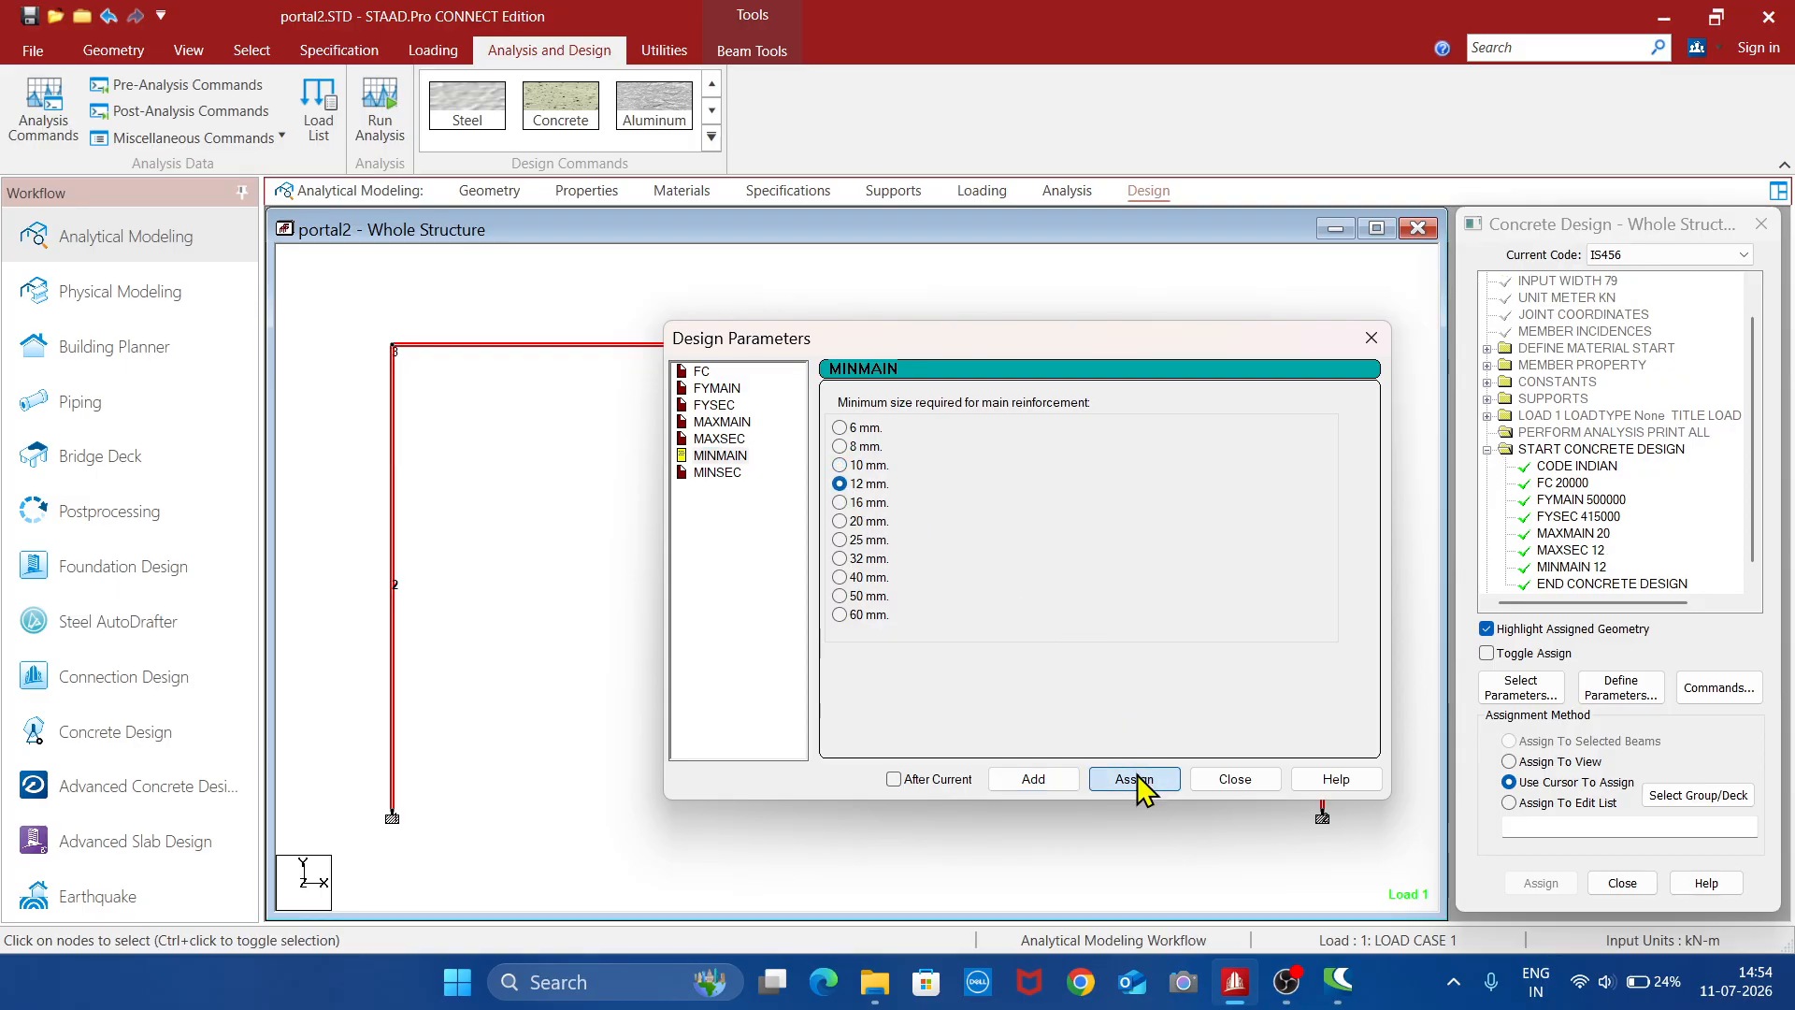
left_click(718, 473)
left_click(1146, 783)
left_click(1257, 786)
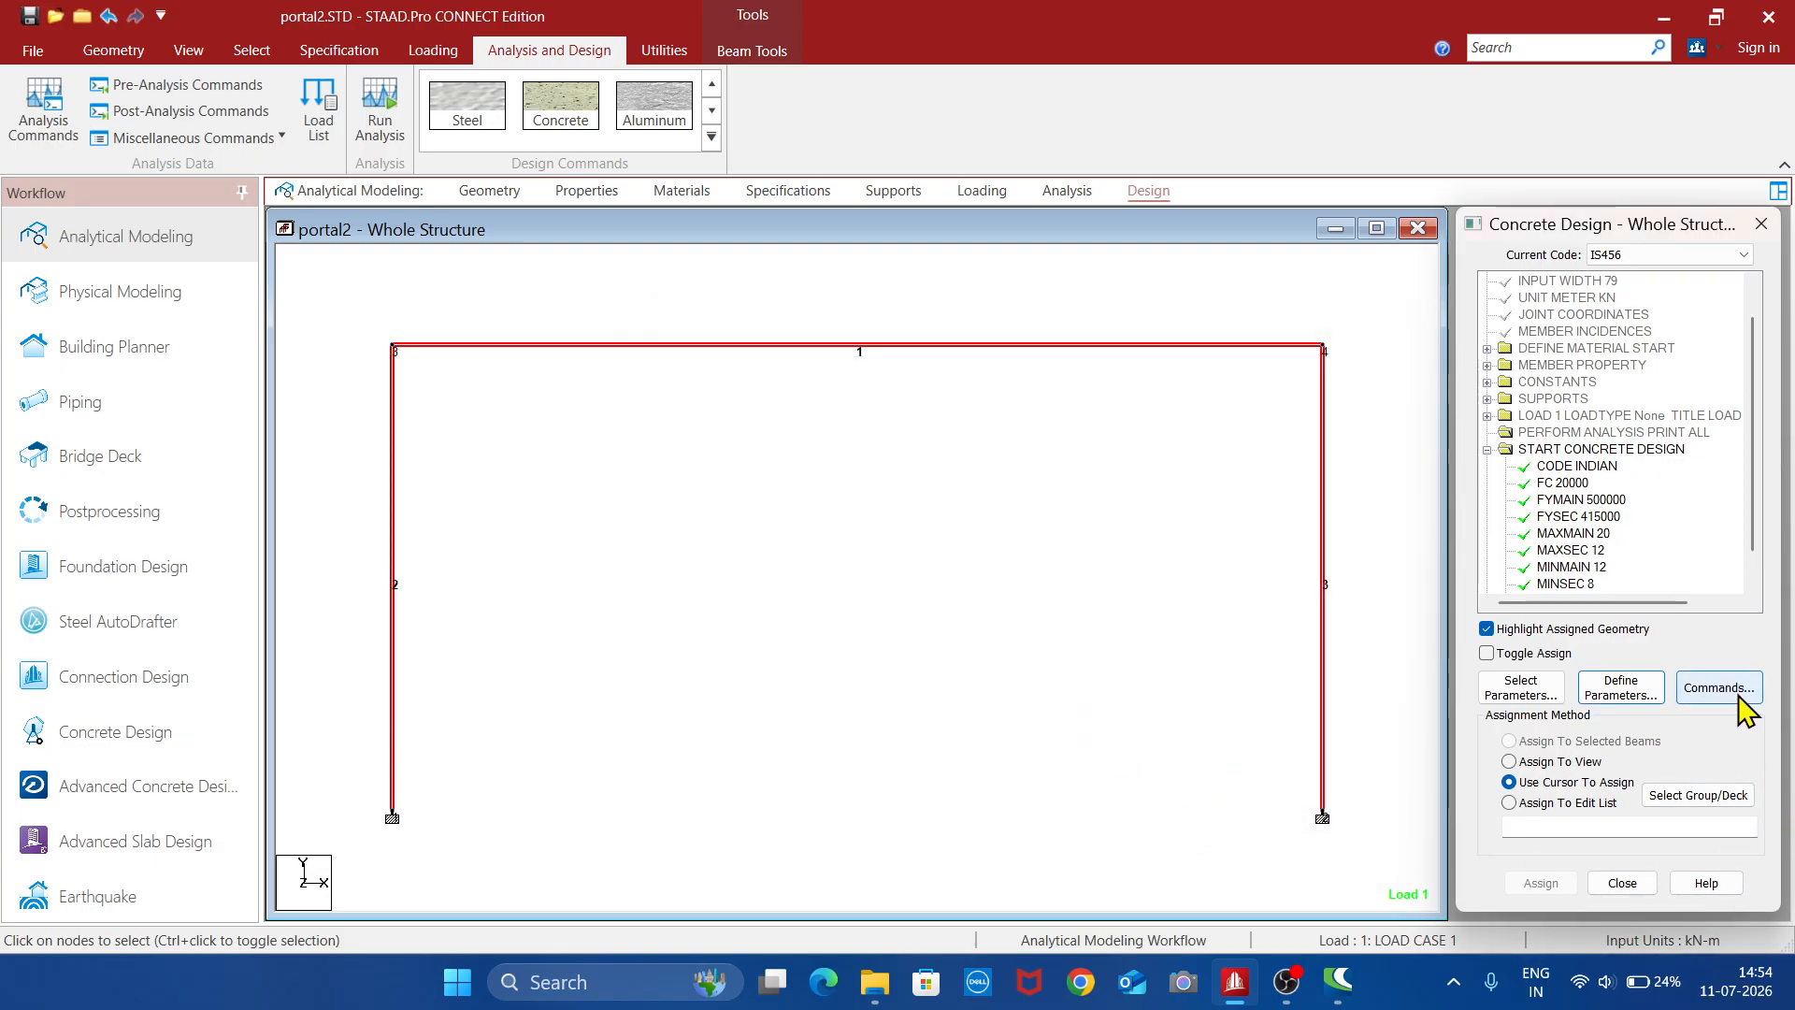
- Select only the horizontal beam, member 1, and assign it the DESIGN BEAM command
left_click(987, 603)
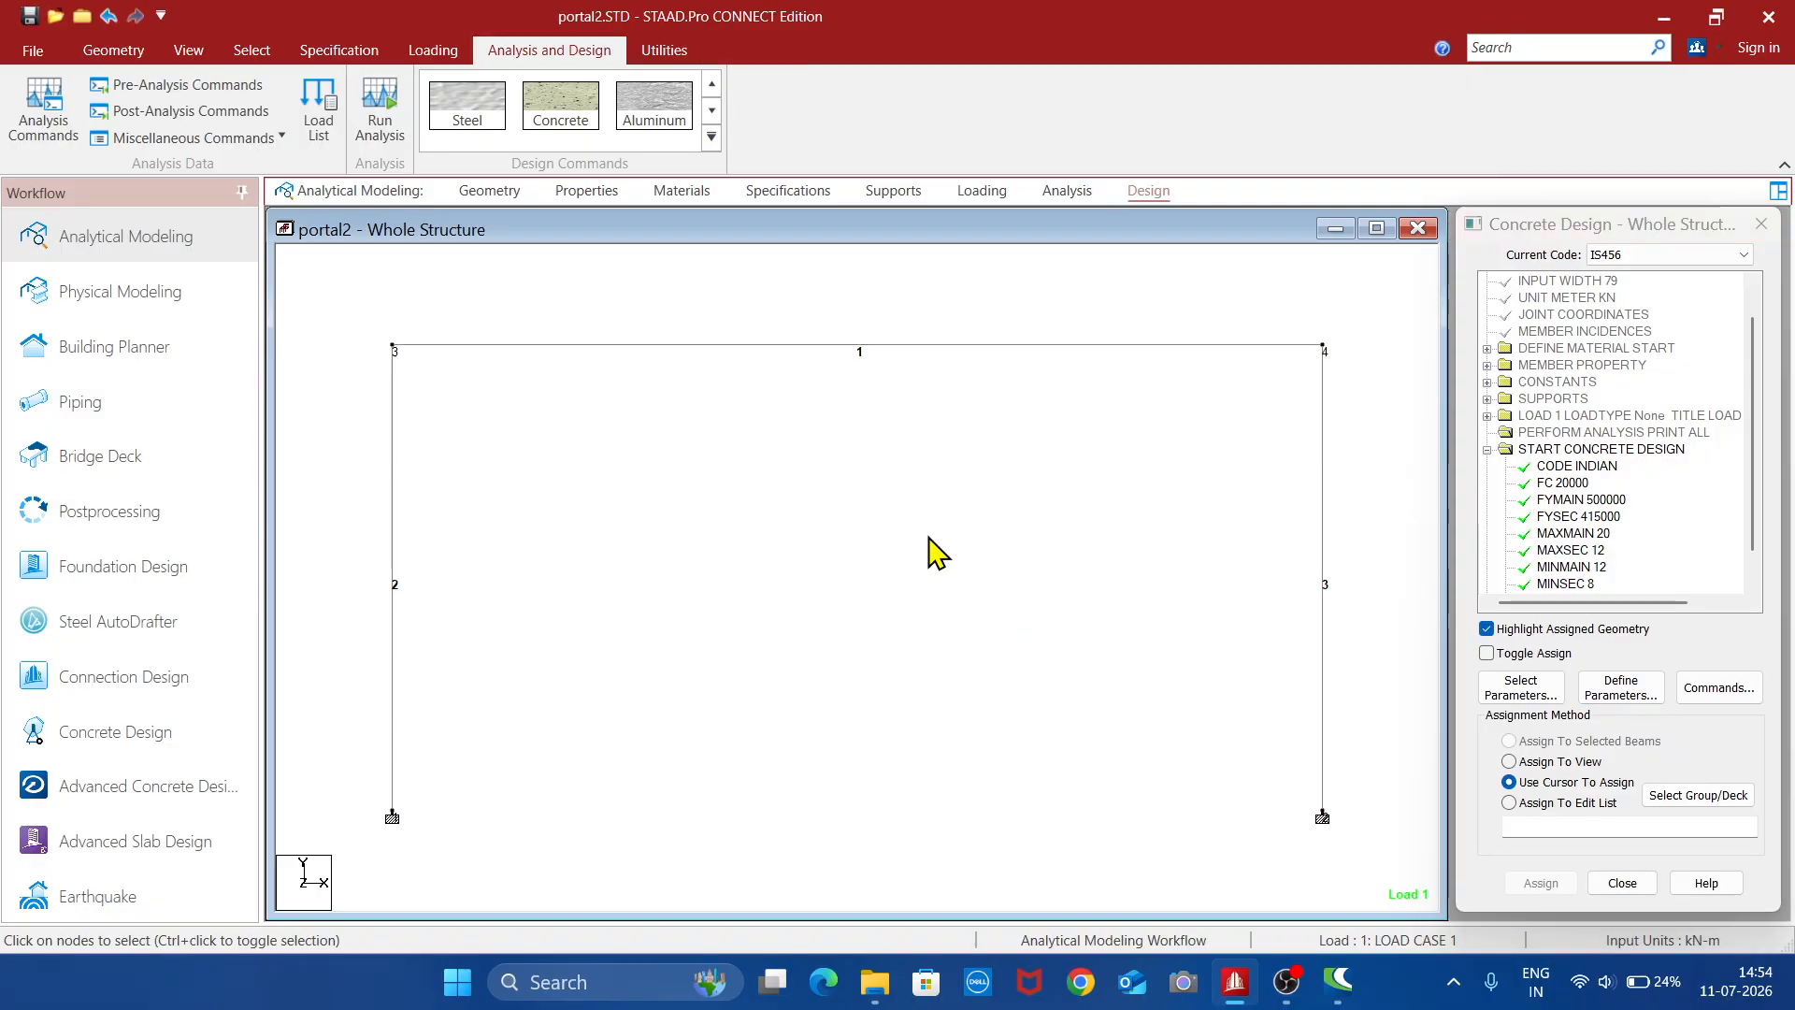
left_click(903, 347)
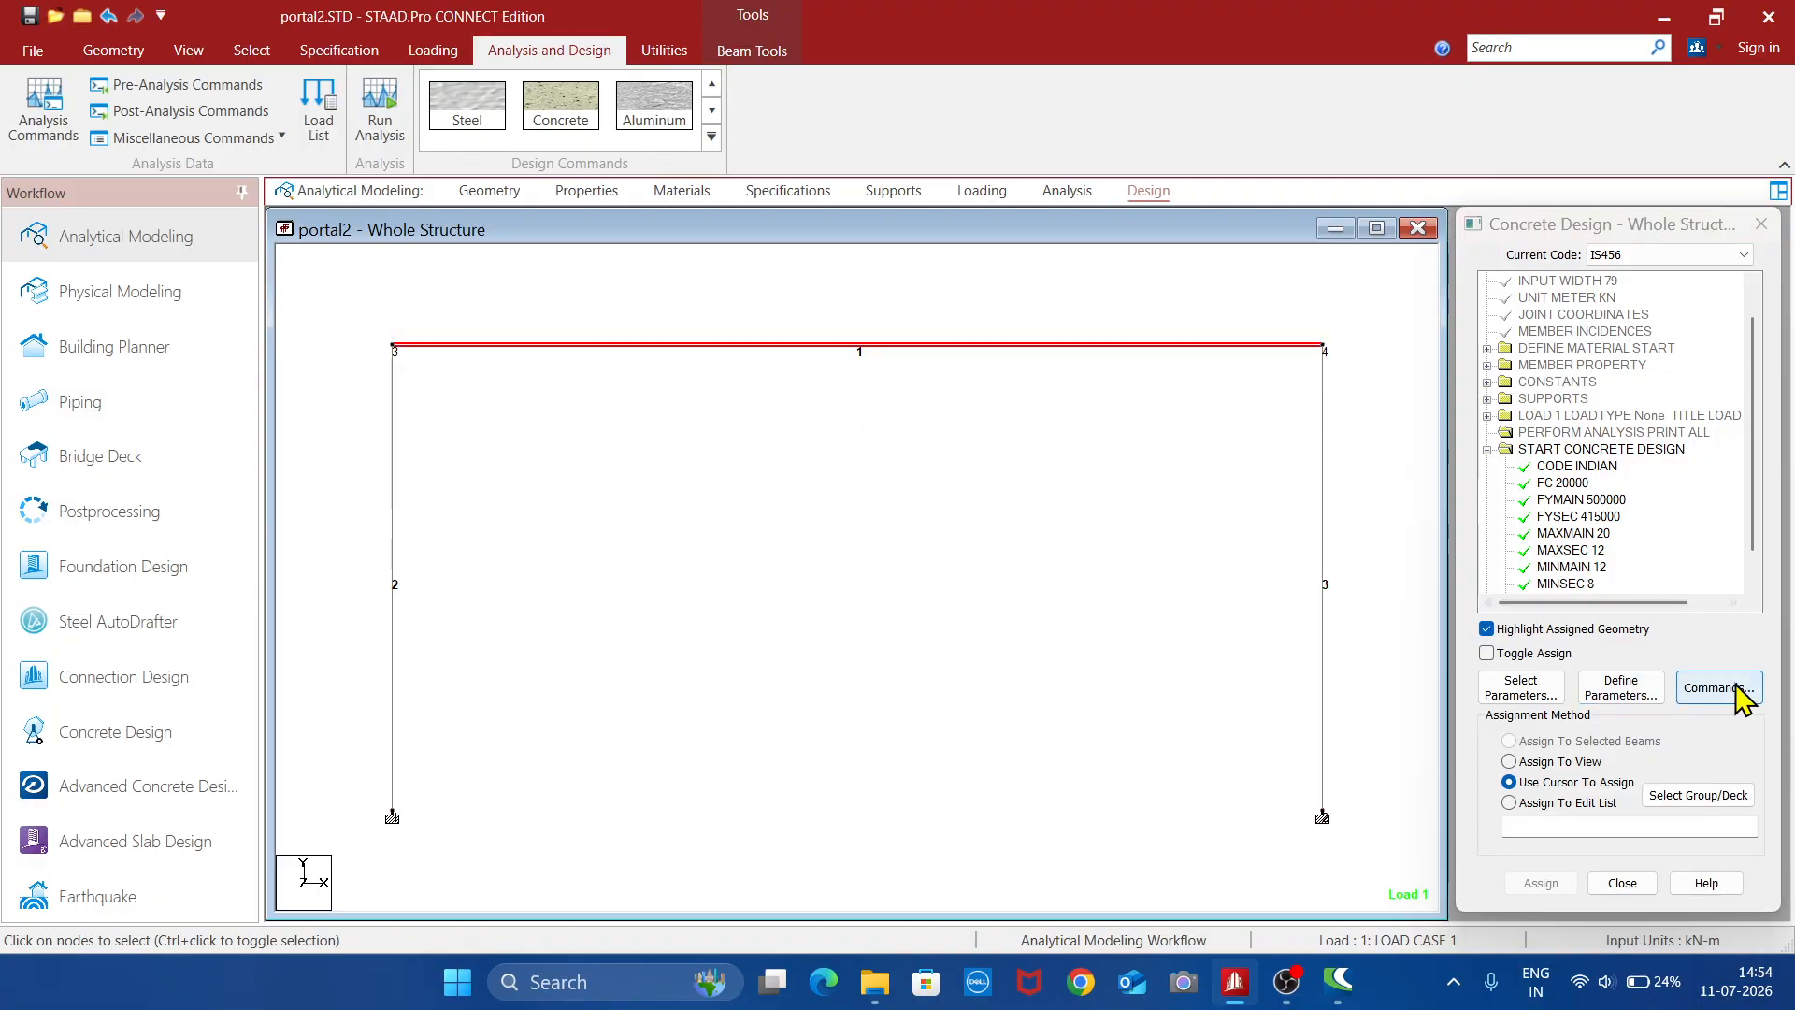
left_click(1721, 690)
left_click(1180, 397)
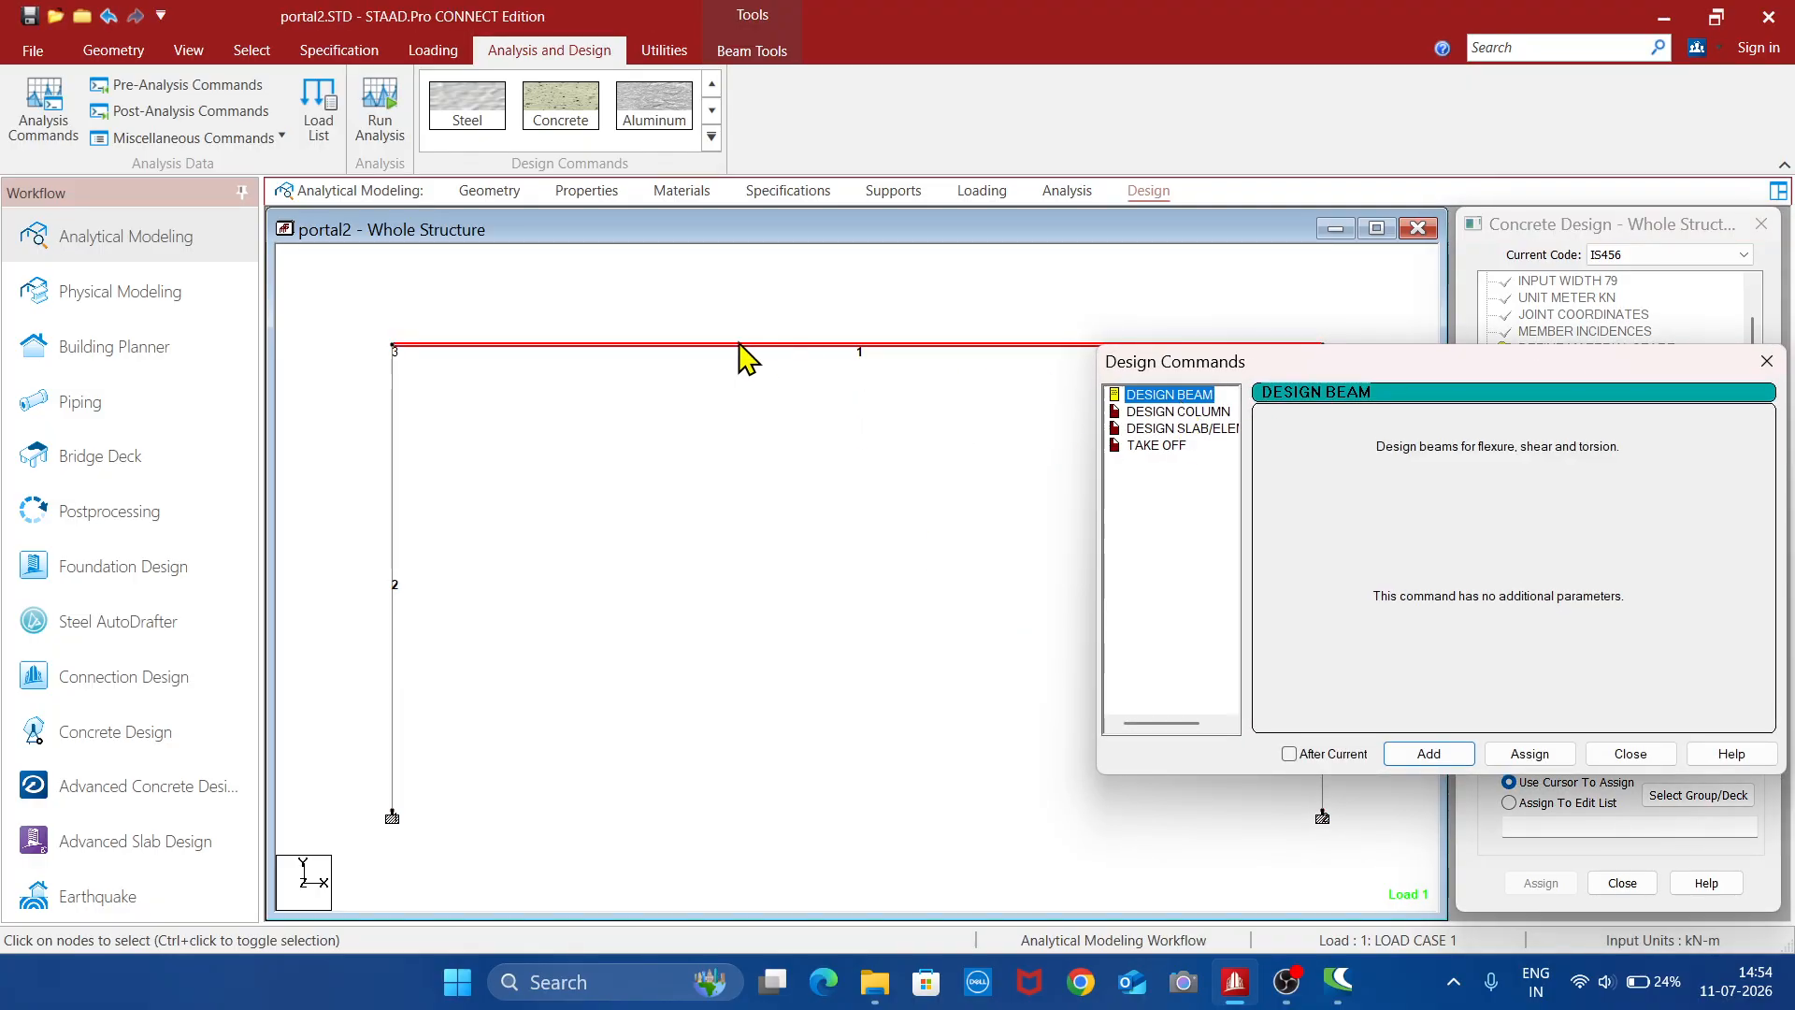
left_click(1539, 759)
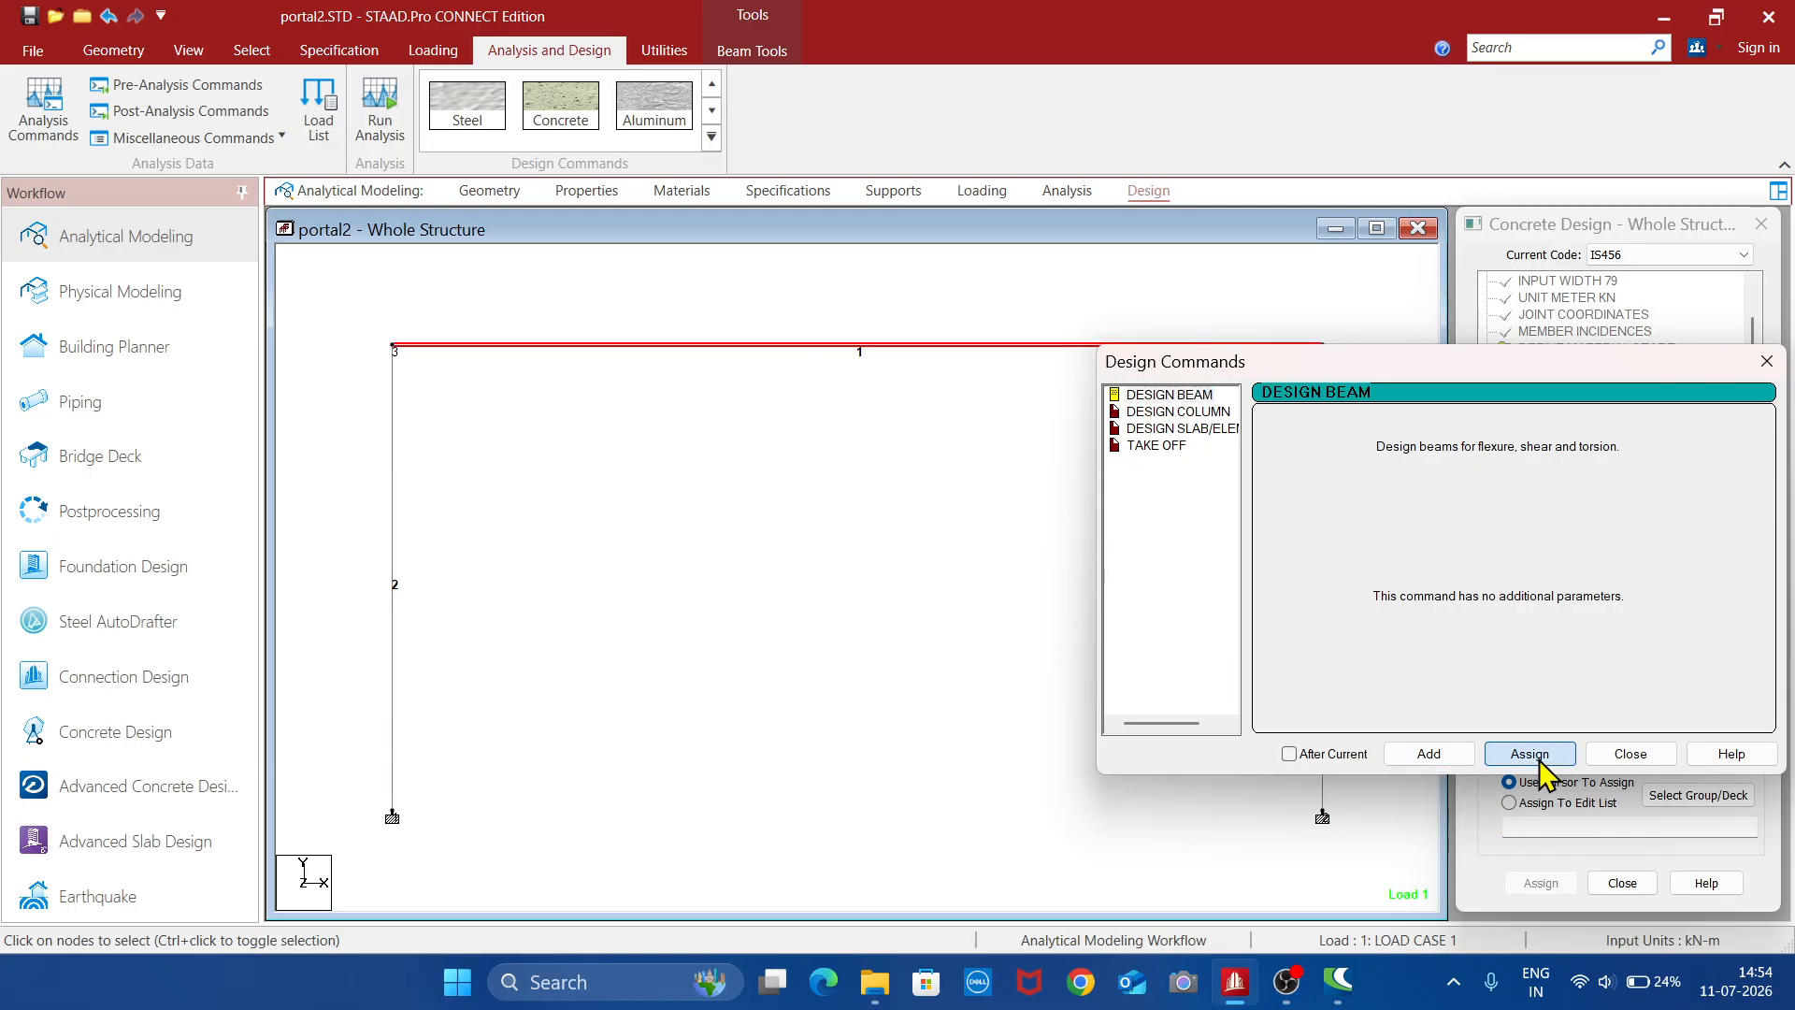
left_click(1629, 754)
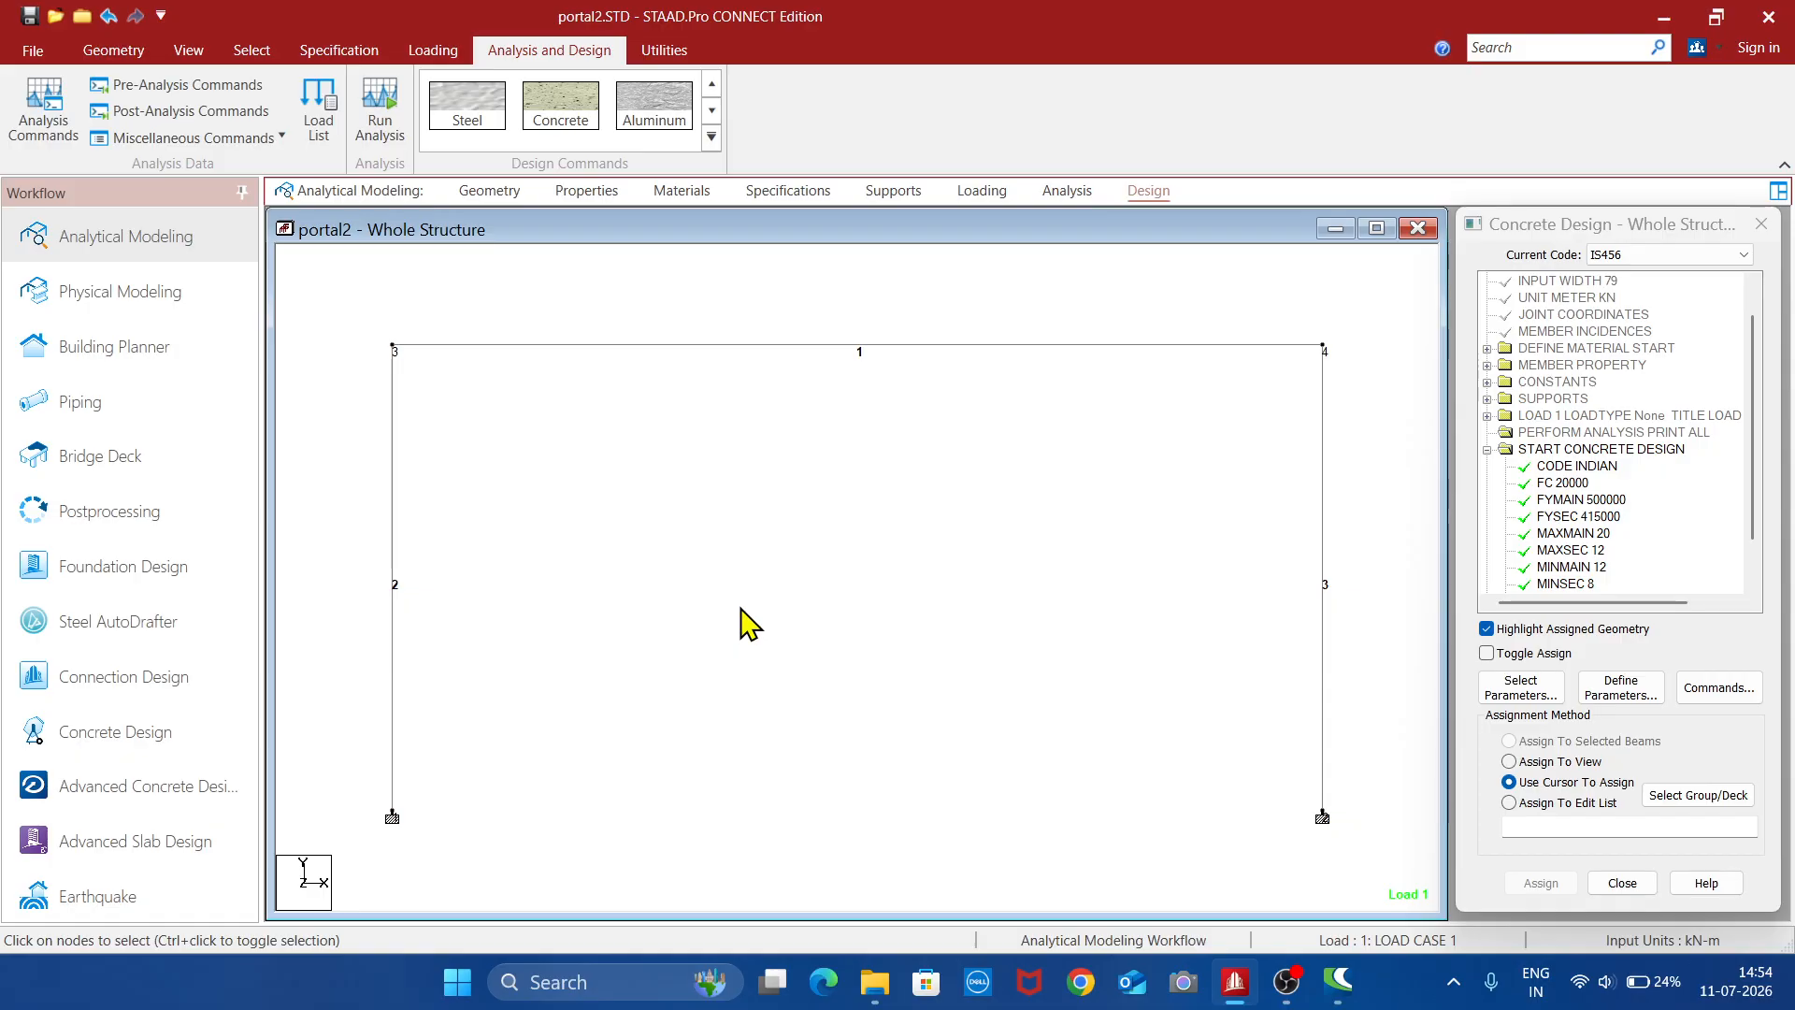
- Select the two vertical members, 2 and 3, and assign them the DESIGN COLUMN command
left_click(396, 692)
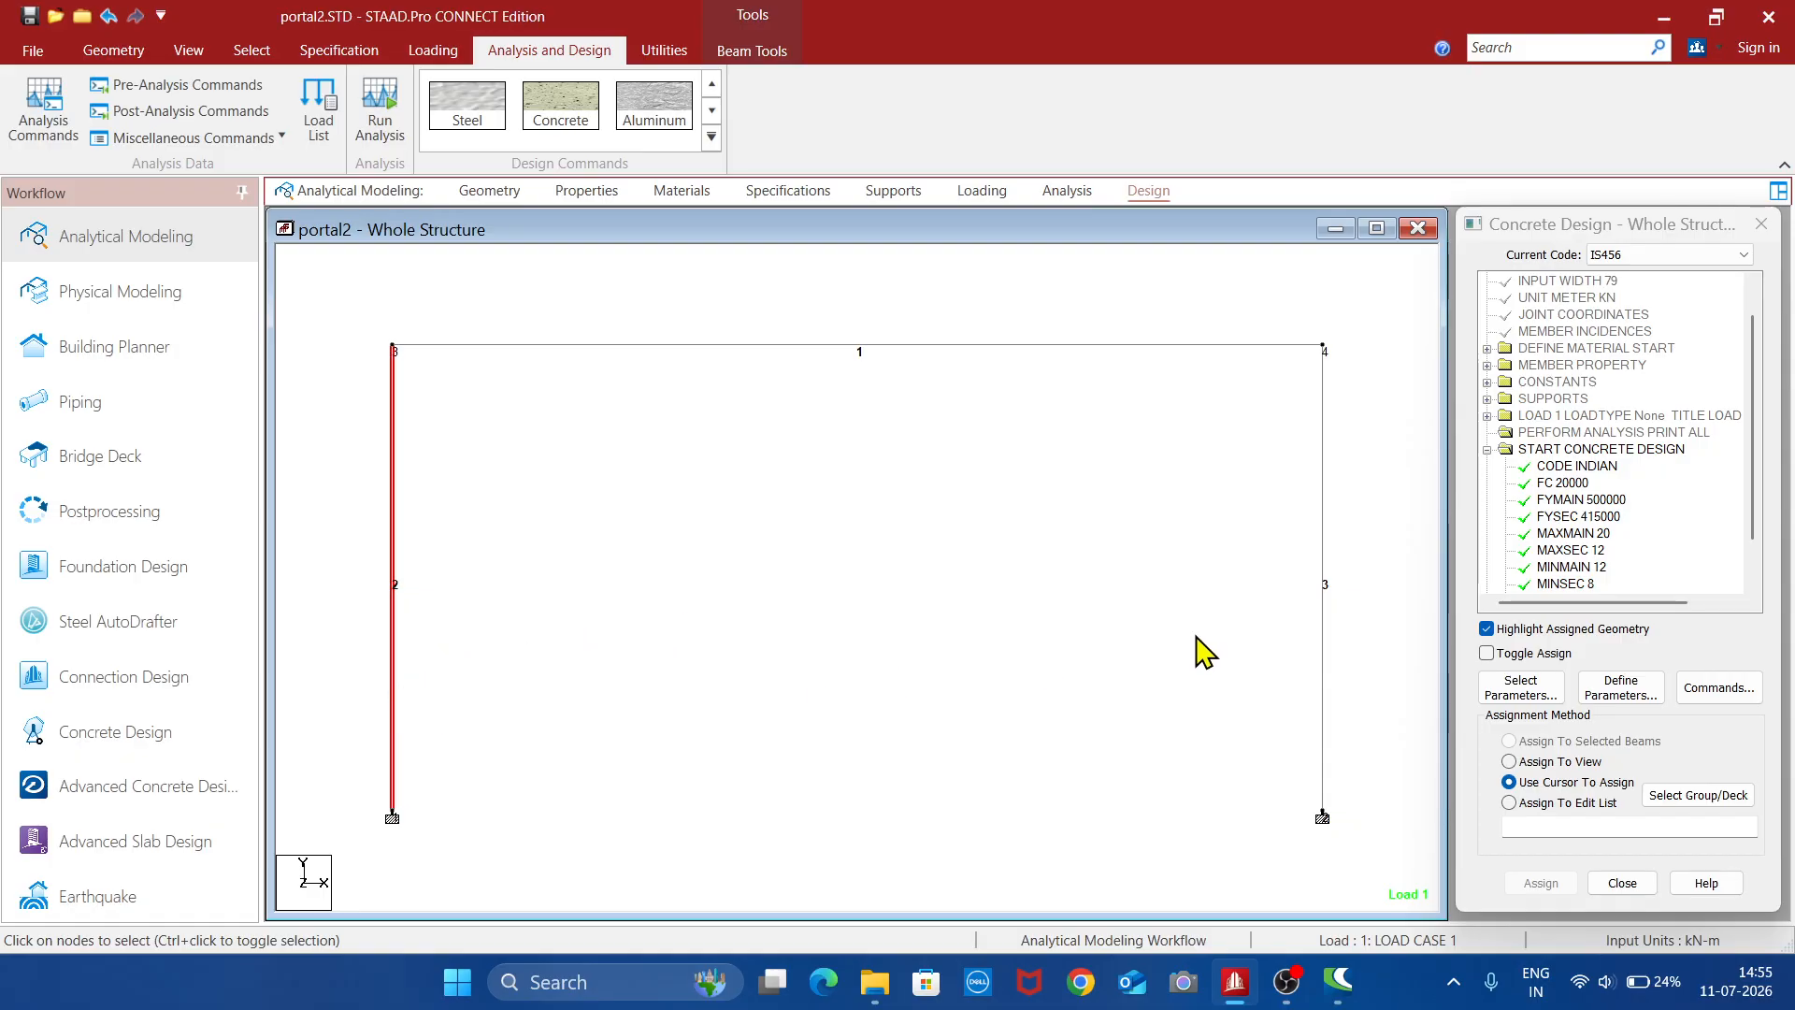
left_click(1322, 659, "ctrl")
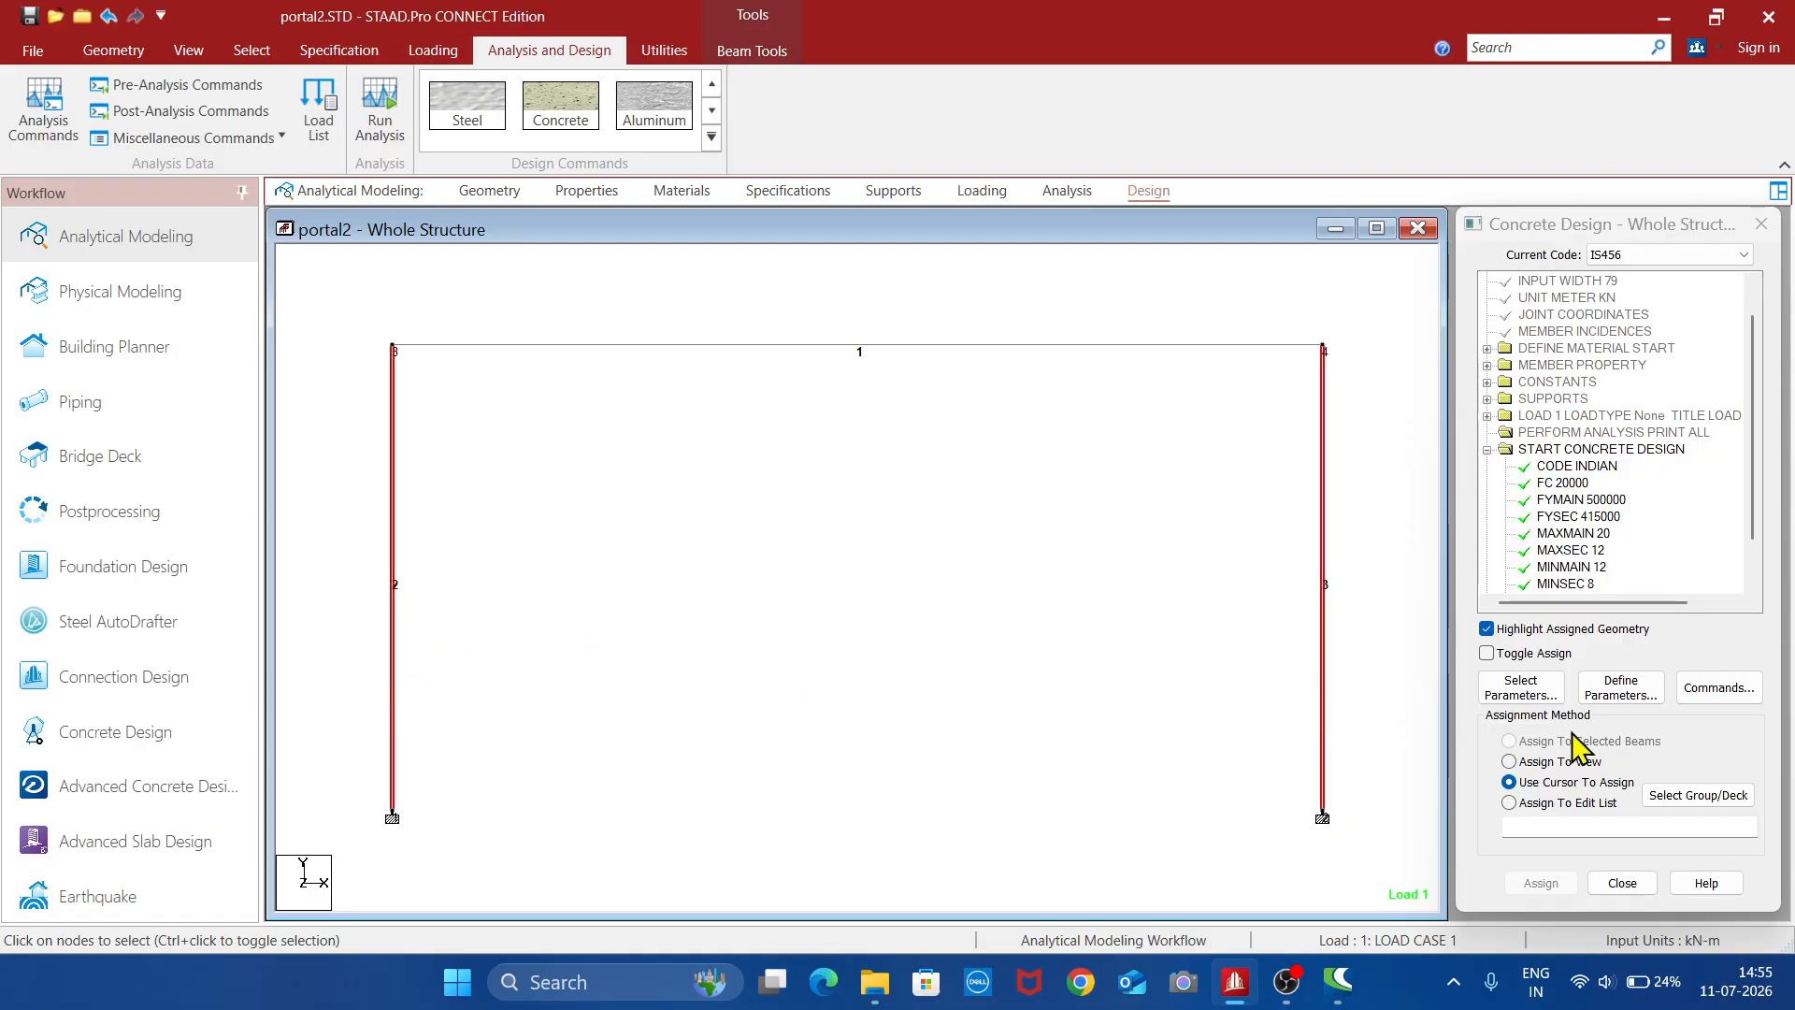
left_click(1720, 690)
left_click(1191, 413)
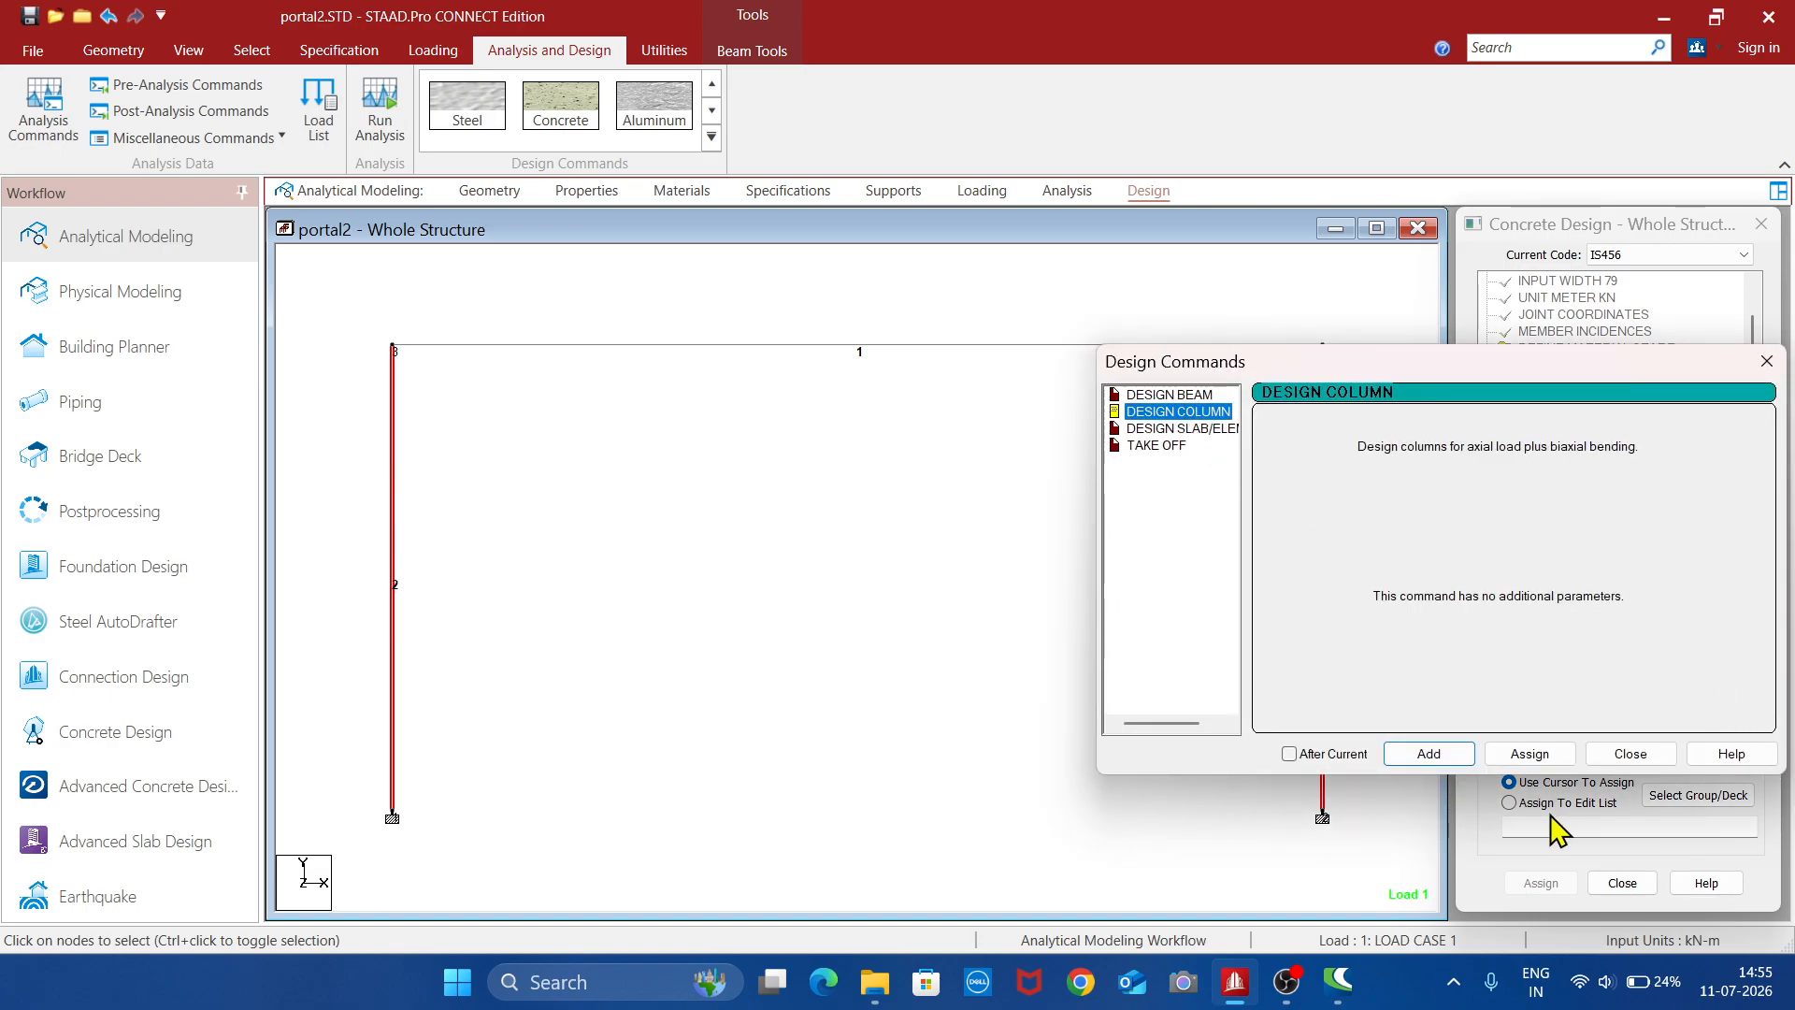
left_click(1529, 752)
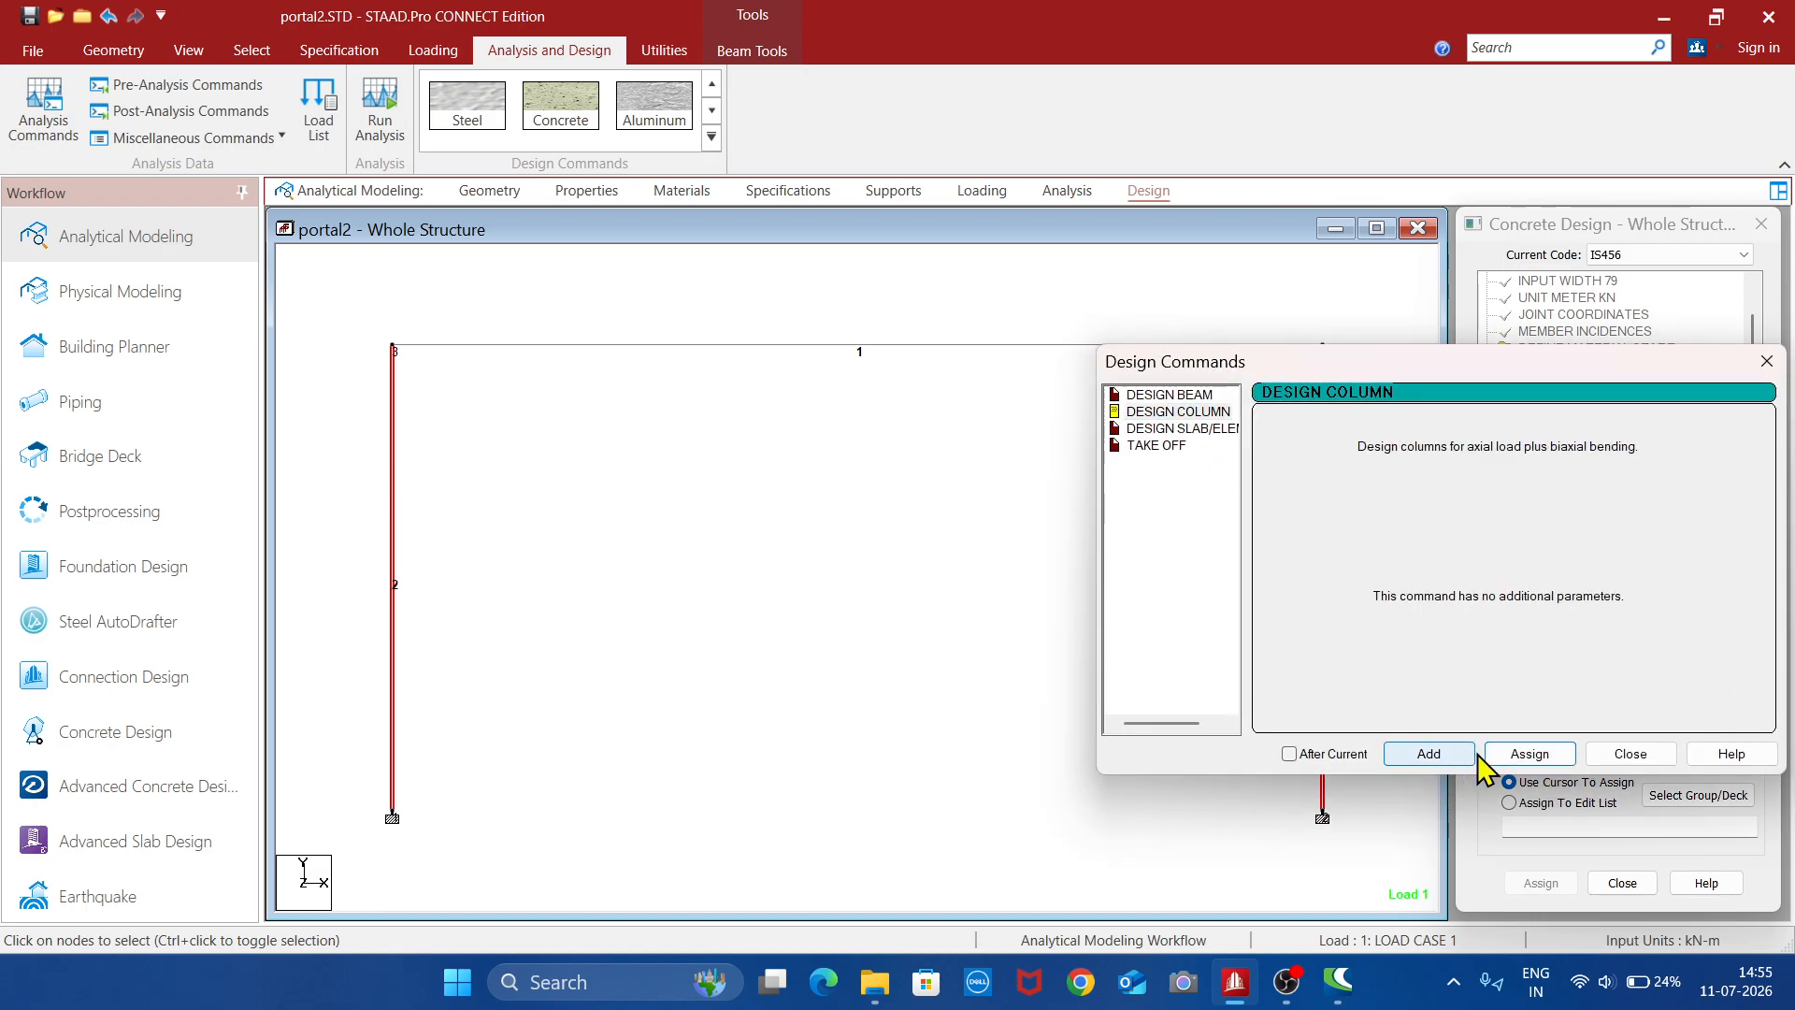
left_click(1629, 754)
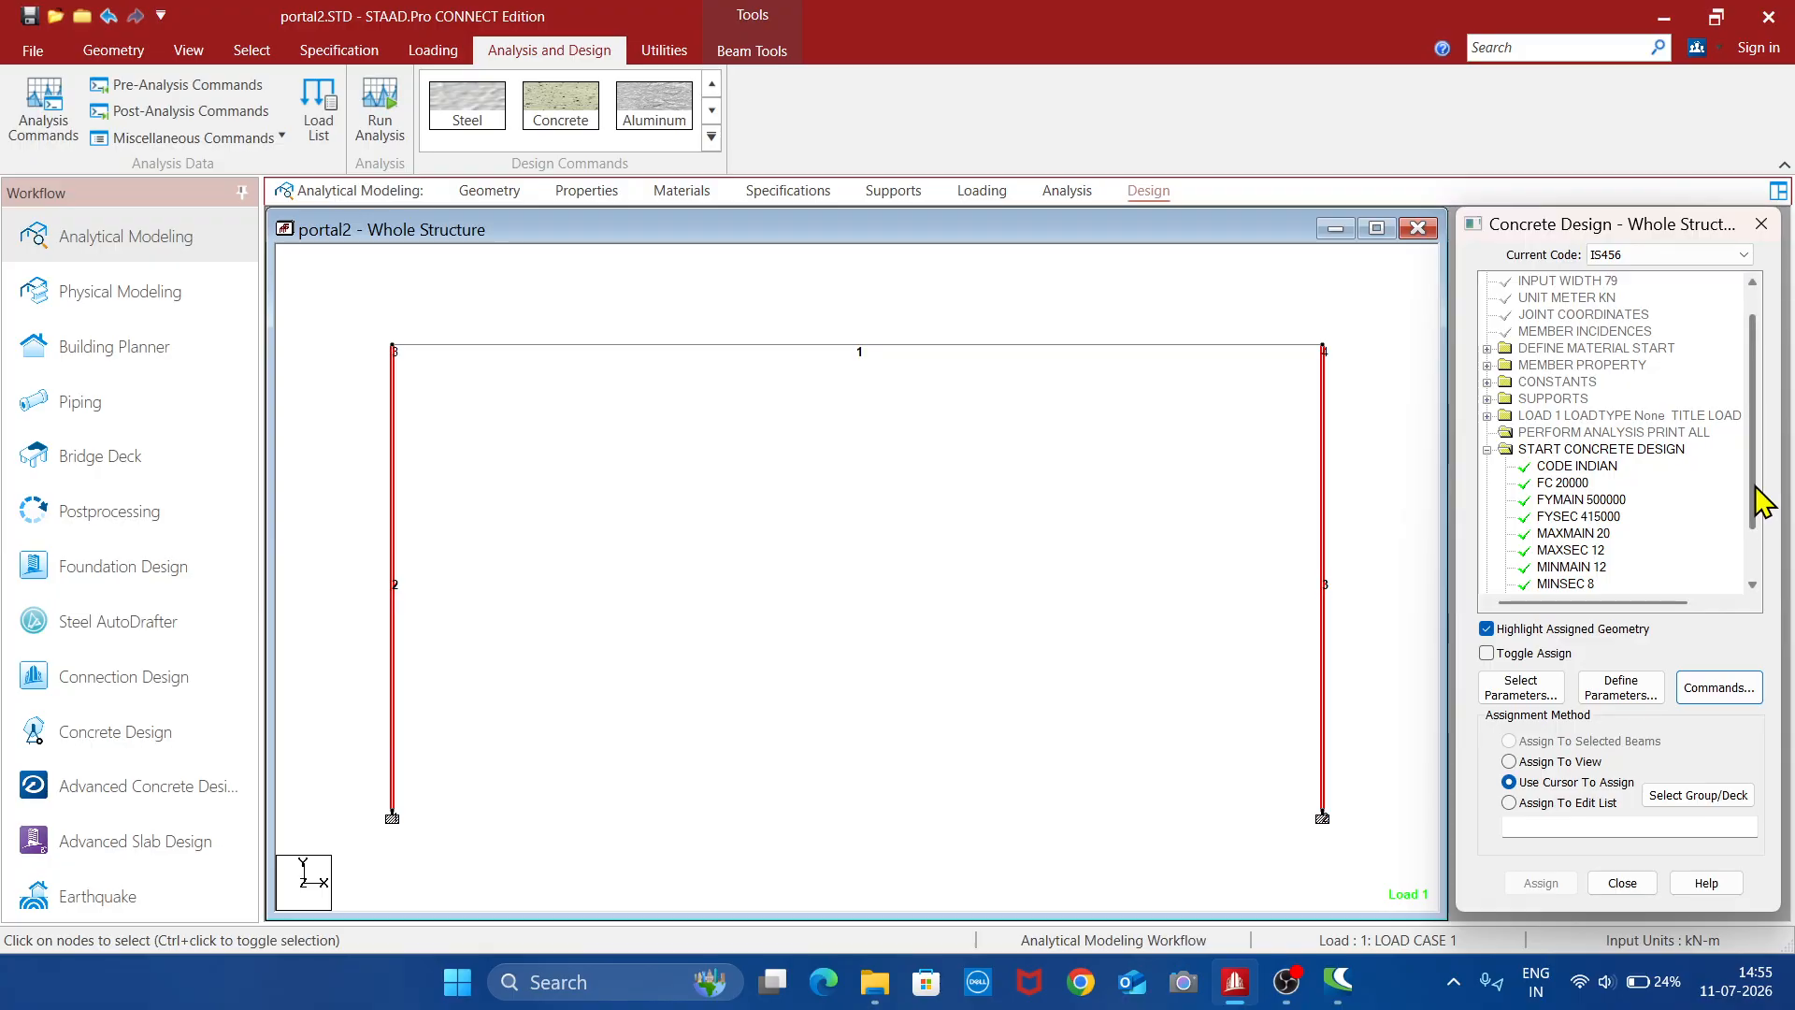
scroll(1755, 533, "down", 2)
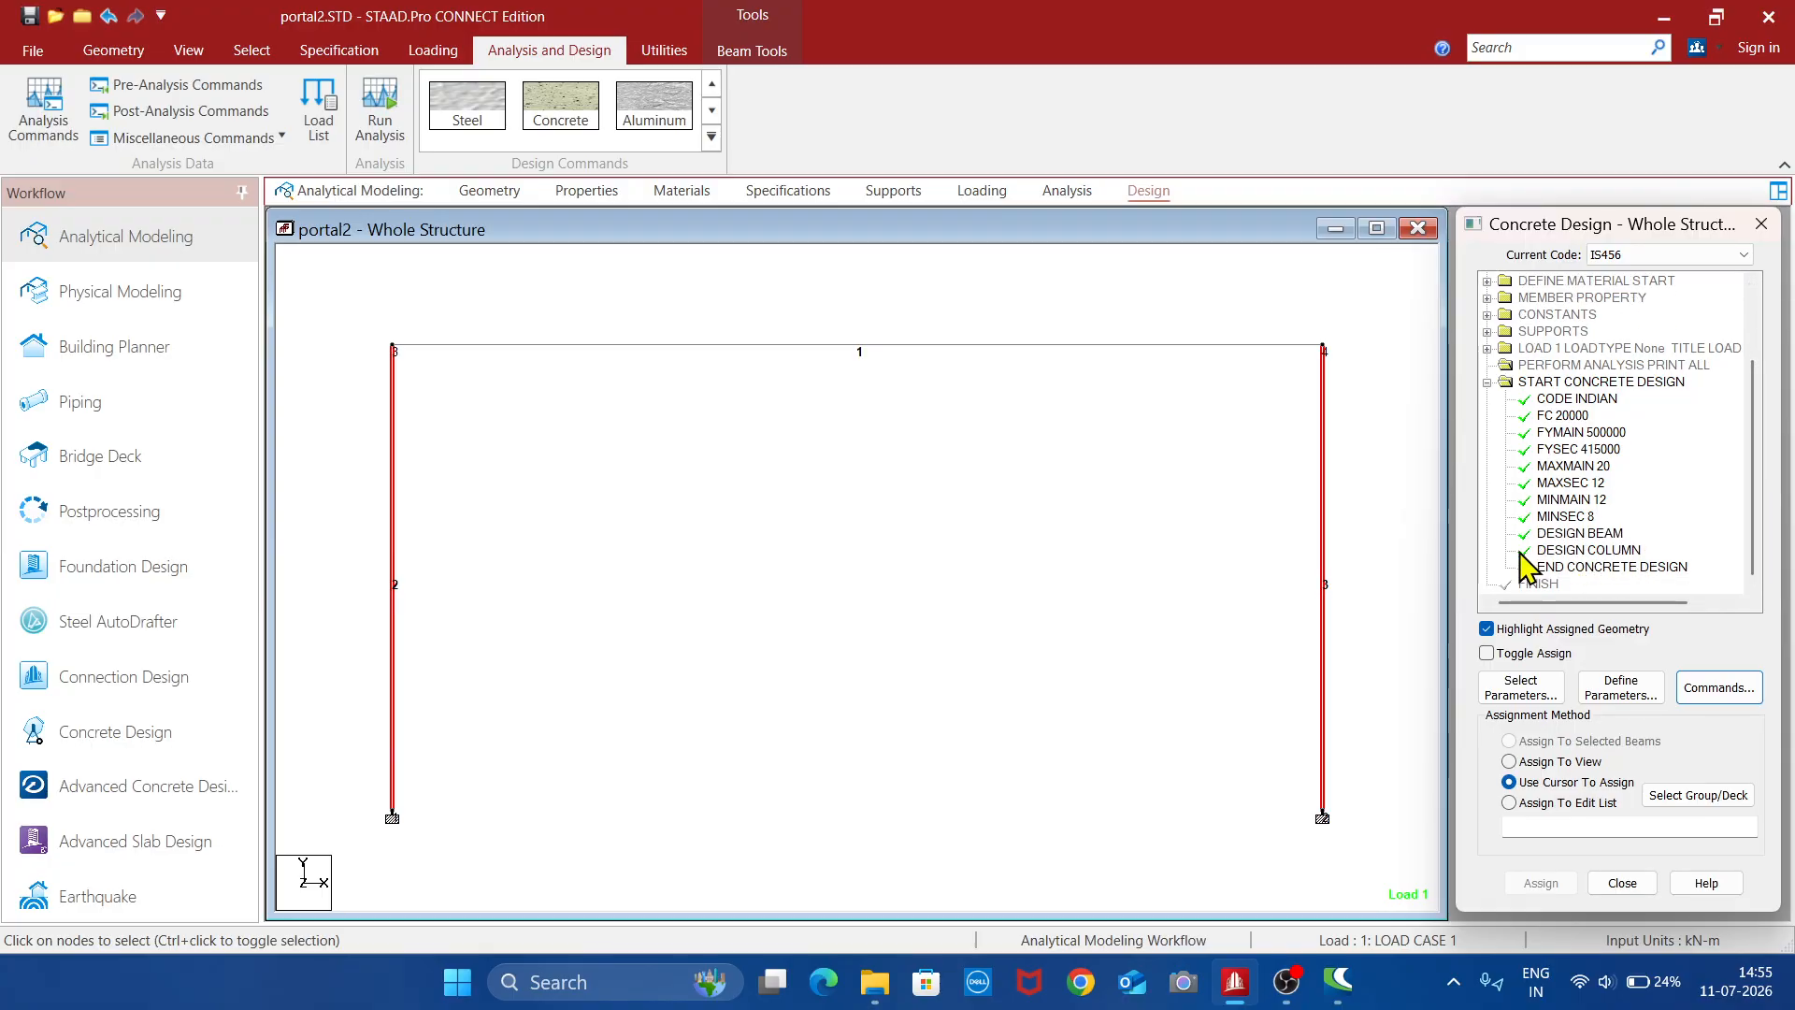
- Select the whole frame and assign the TAKE OFF command for concrete volume and reinforcement weight
left_click(909, 631)
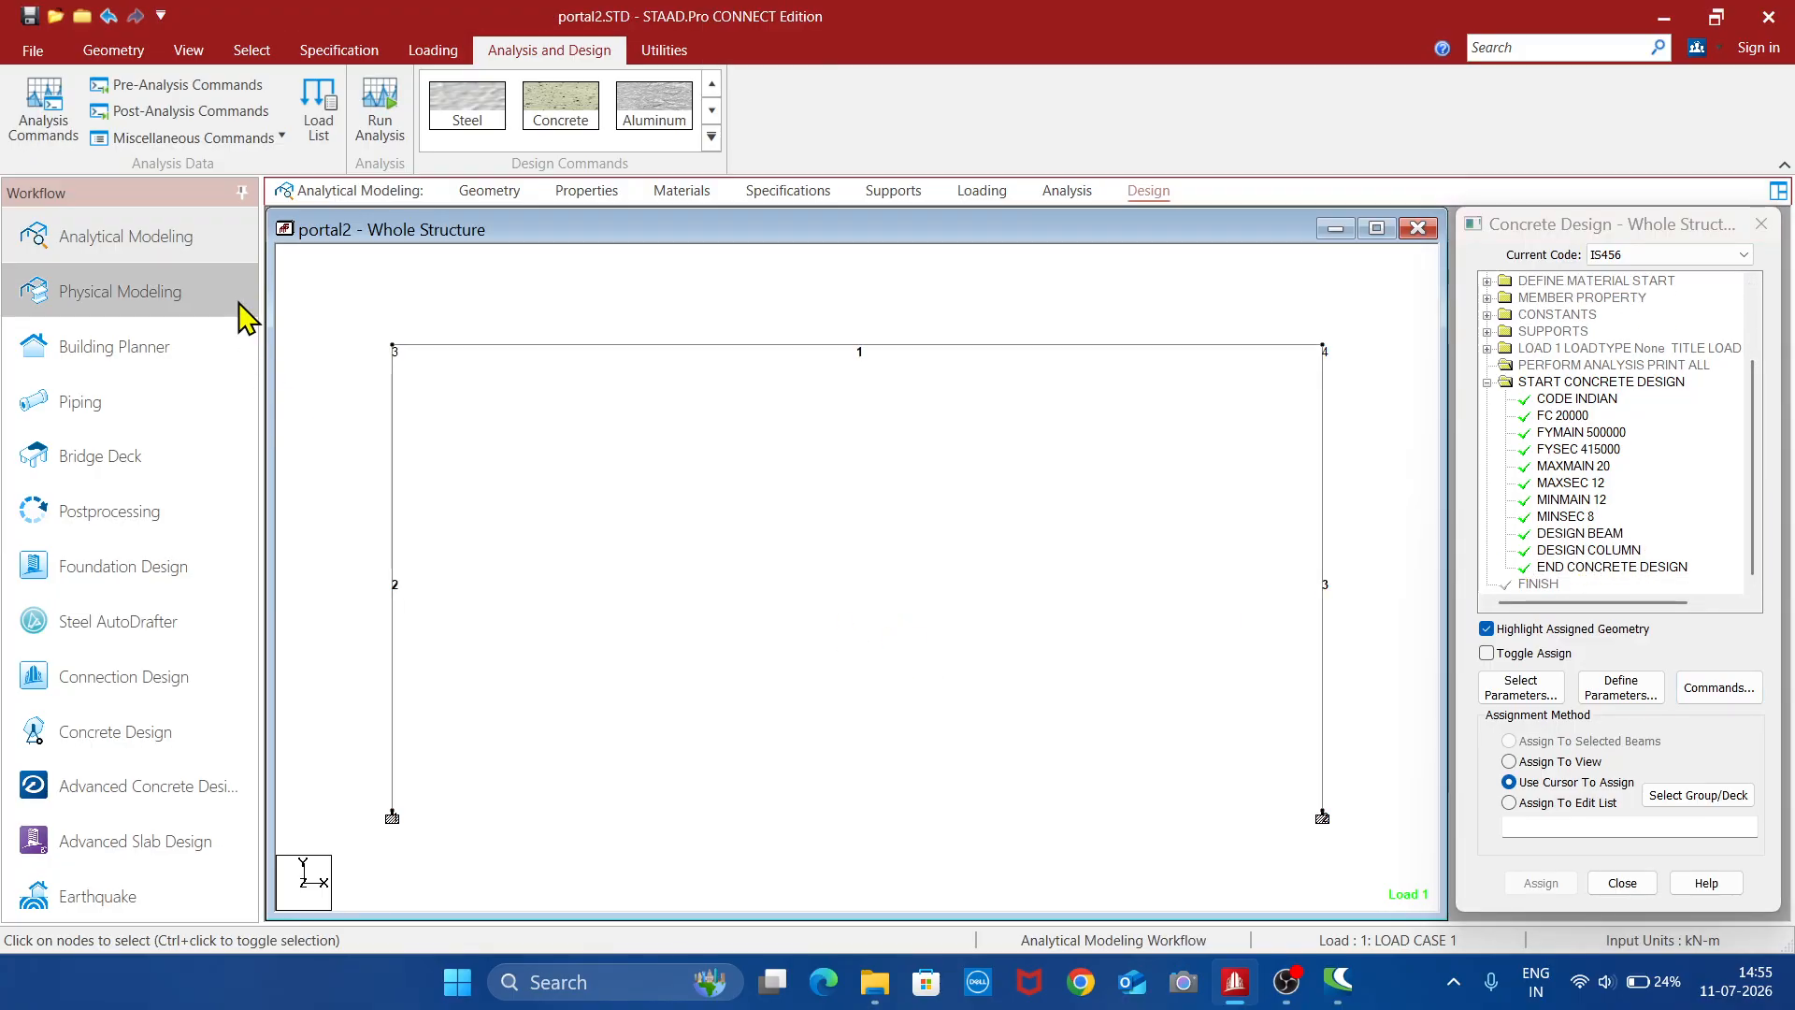
left_click_drag(332, 281, 1393, 871)
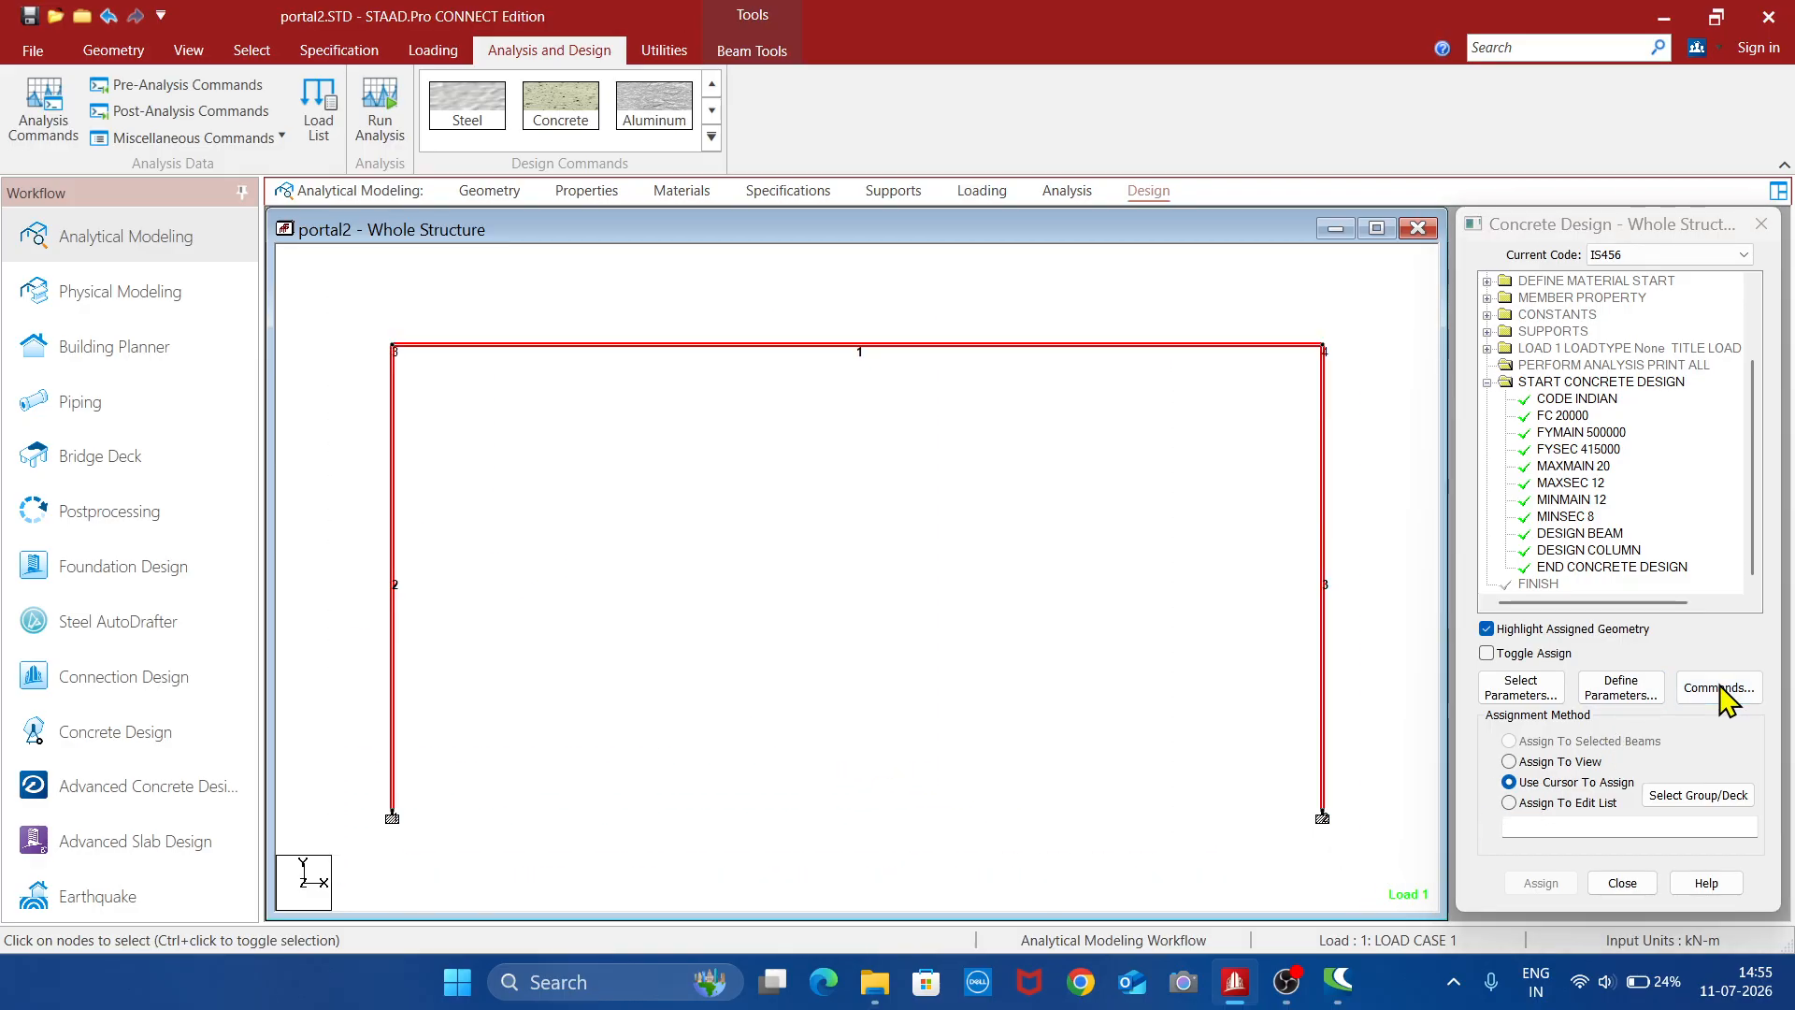
left_click(1719, 687)
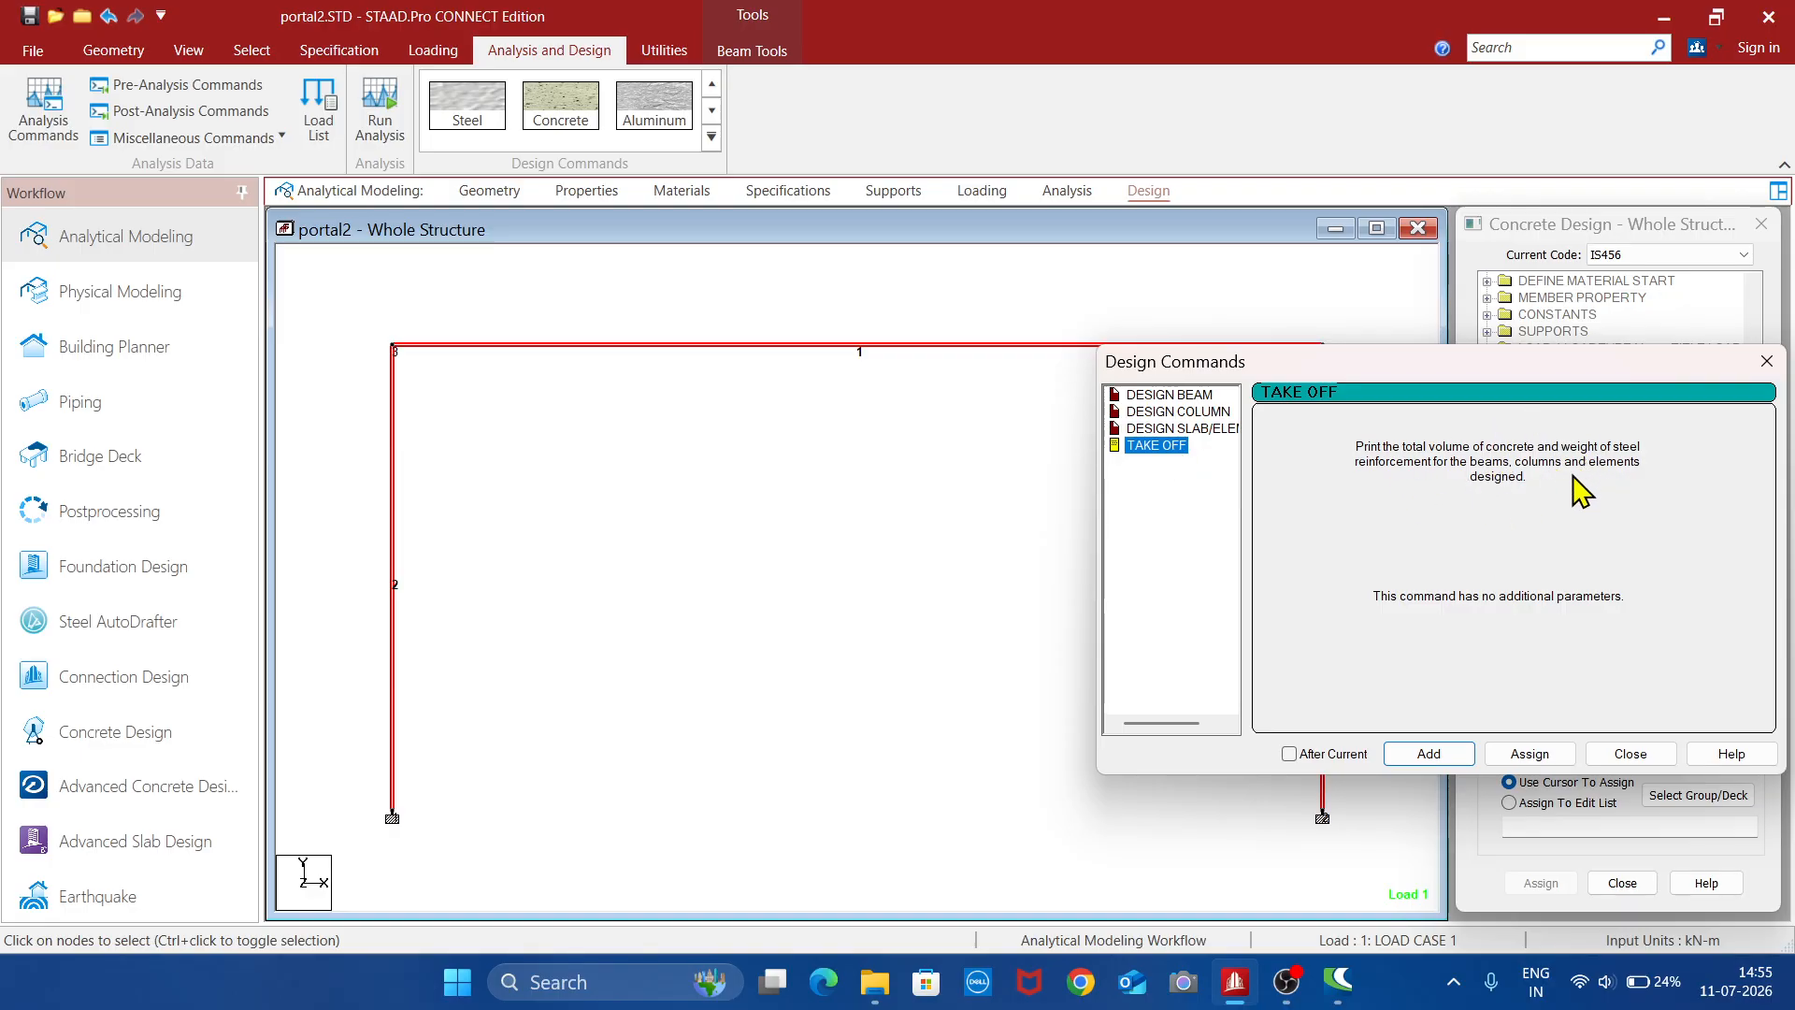
left_click(1527, 754)
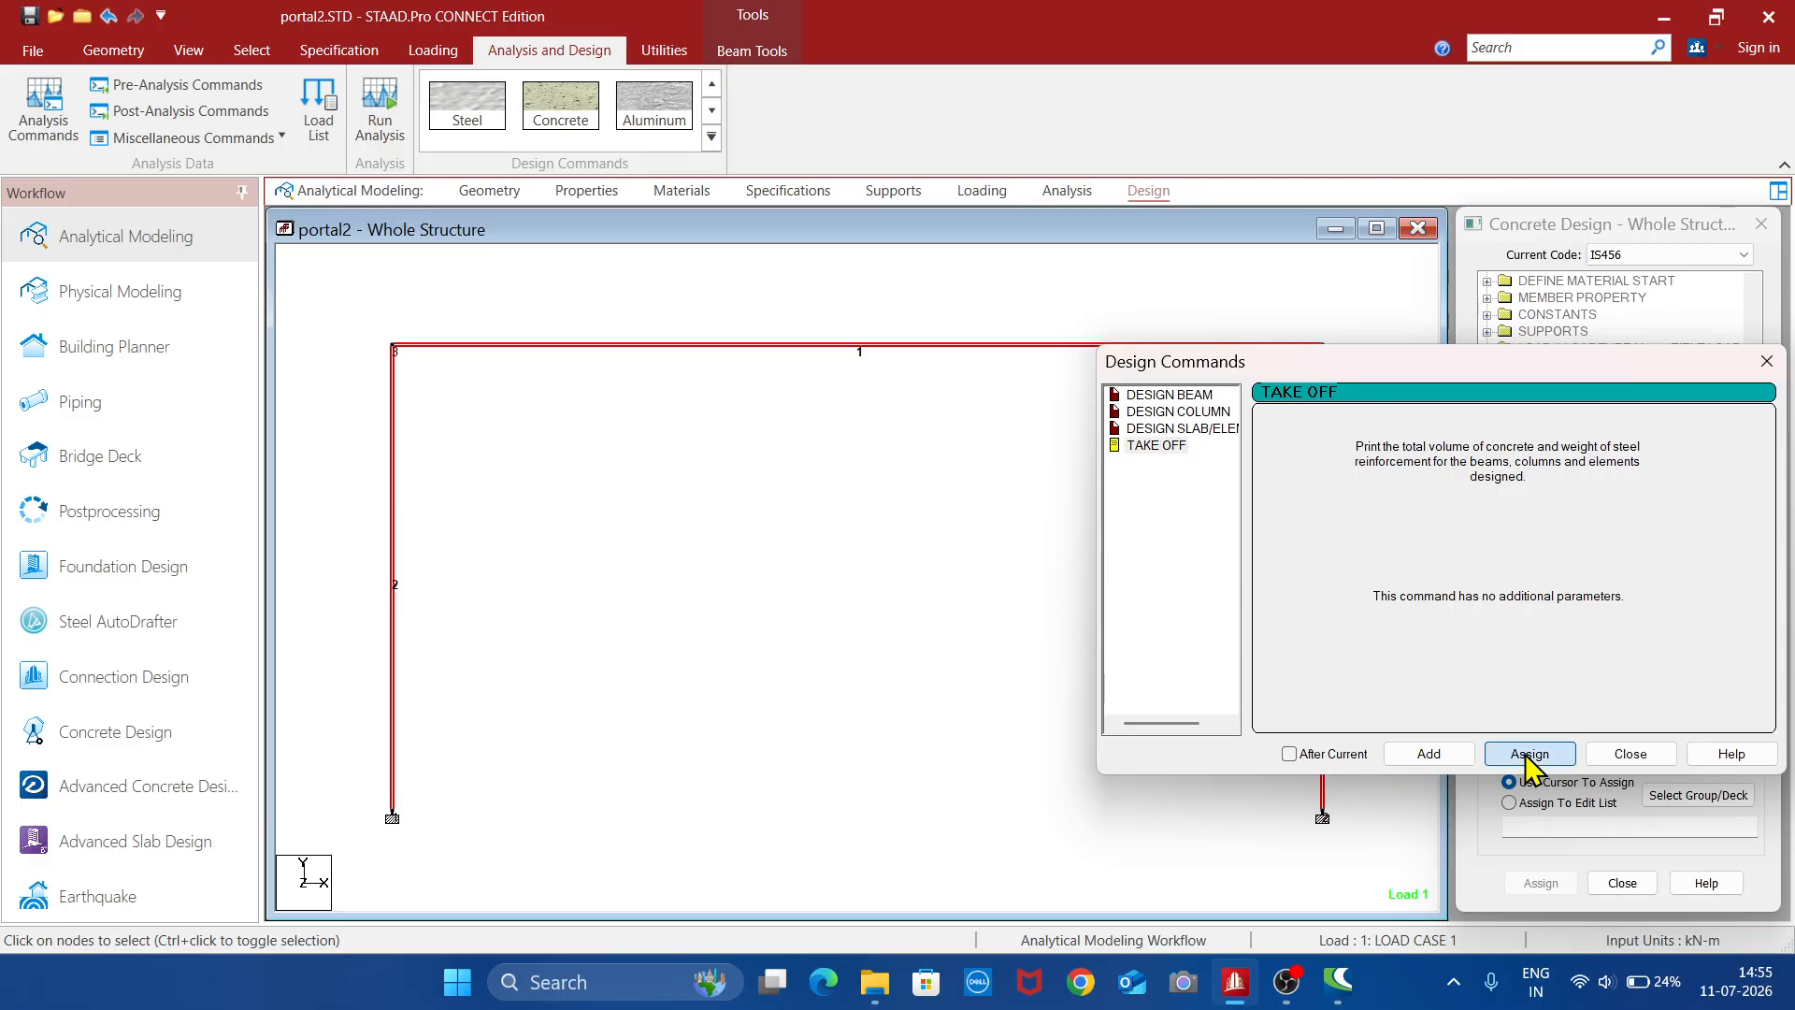
left_click(1632, 753)
left_click(1101, 698)
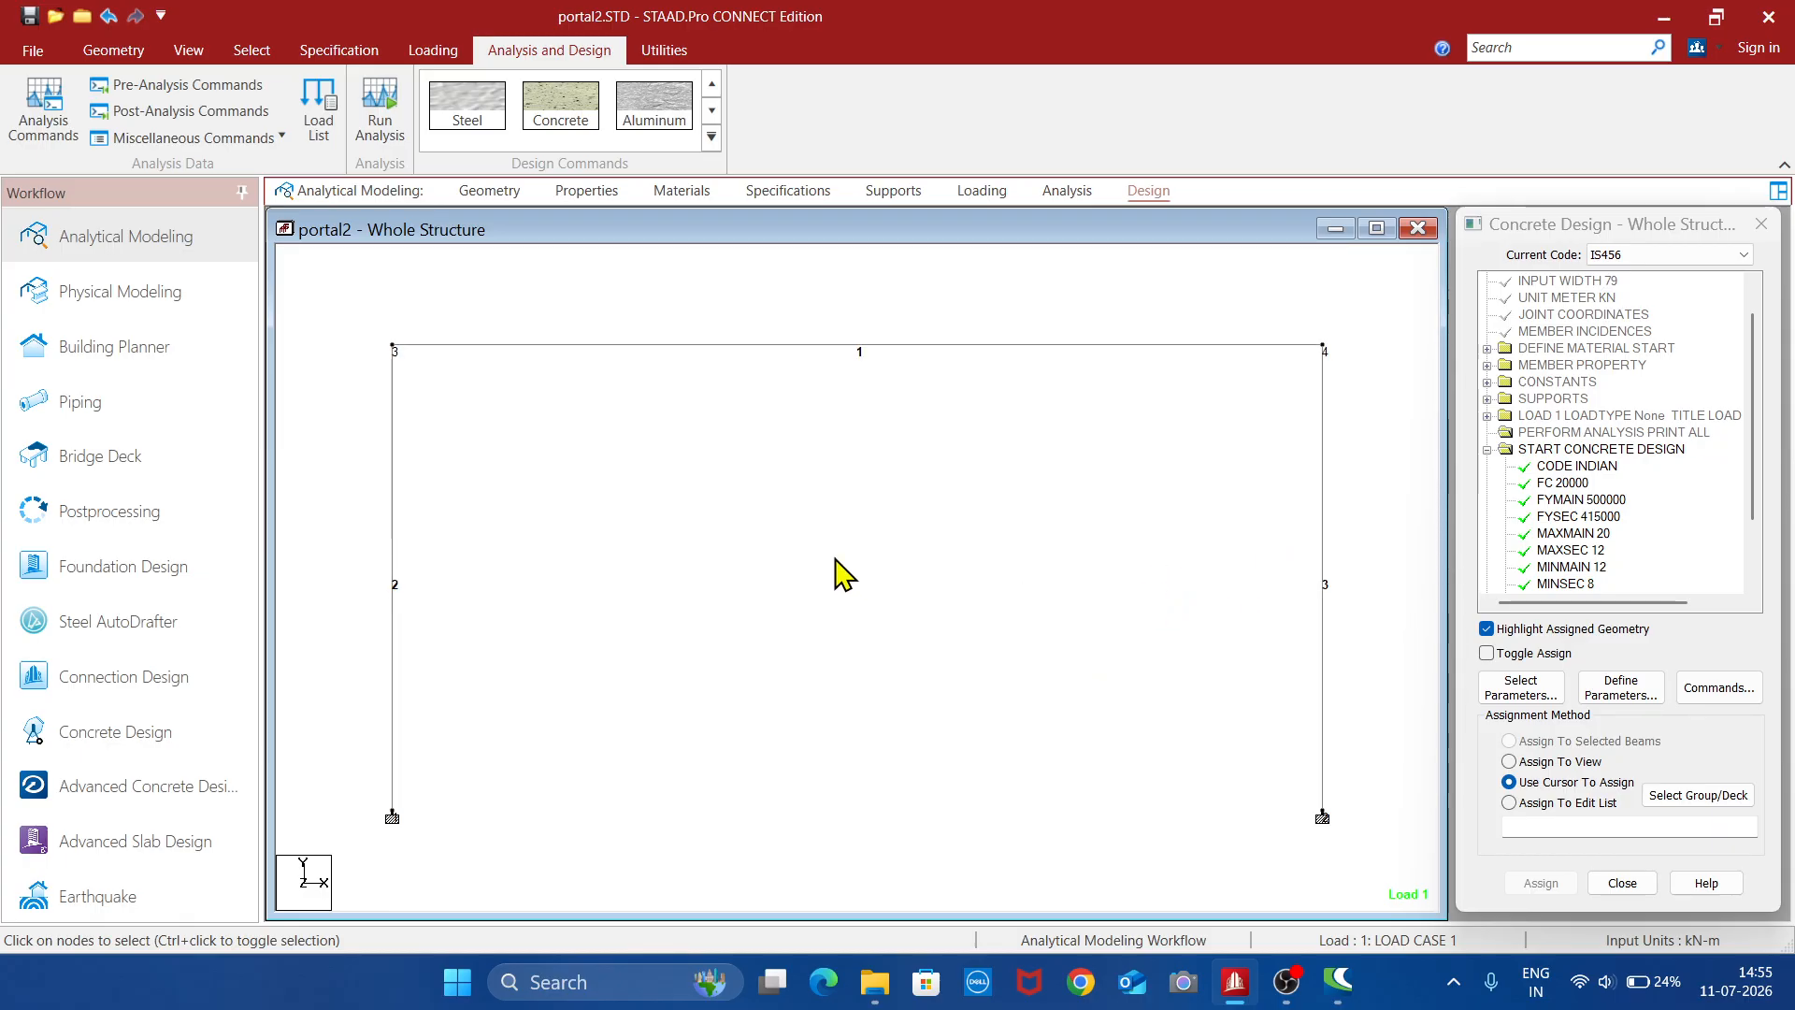
- Save the modified structure and run the analysis with concrete design, staying in modeling mode when it completes
left_click(383, 120)
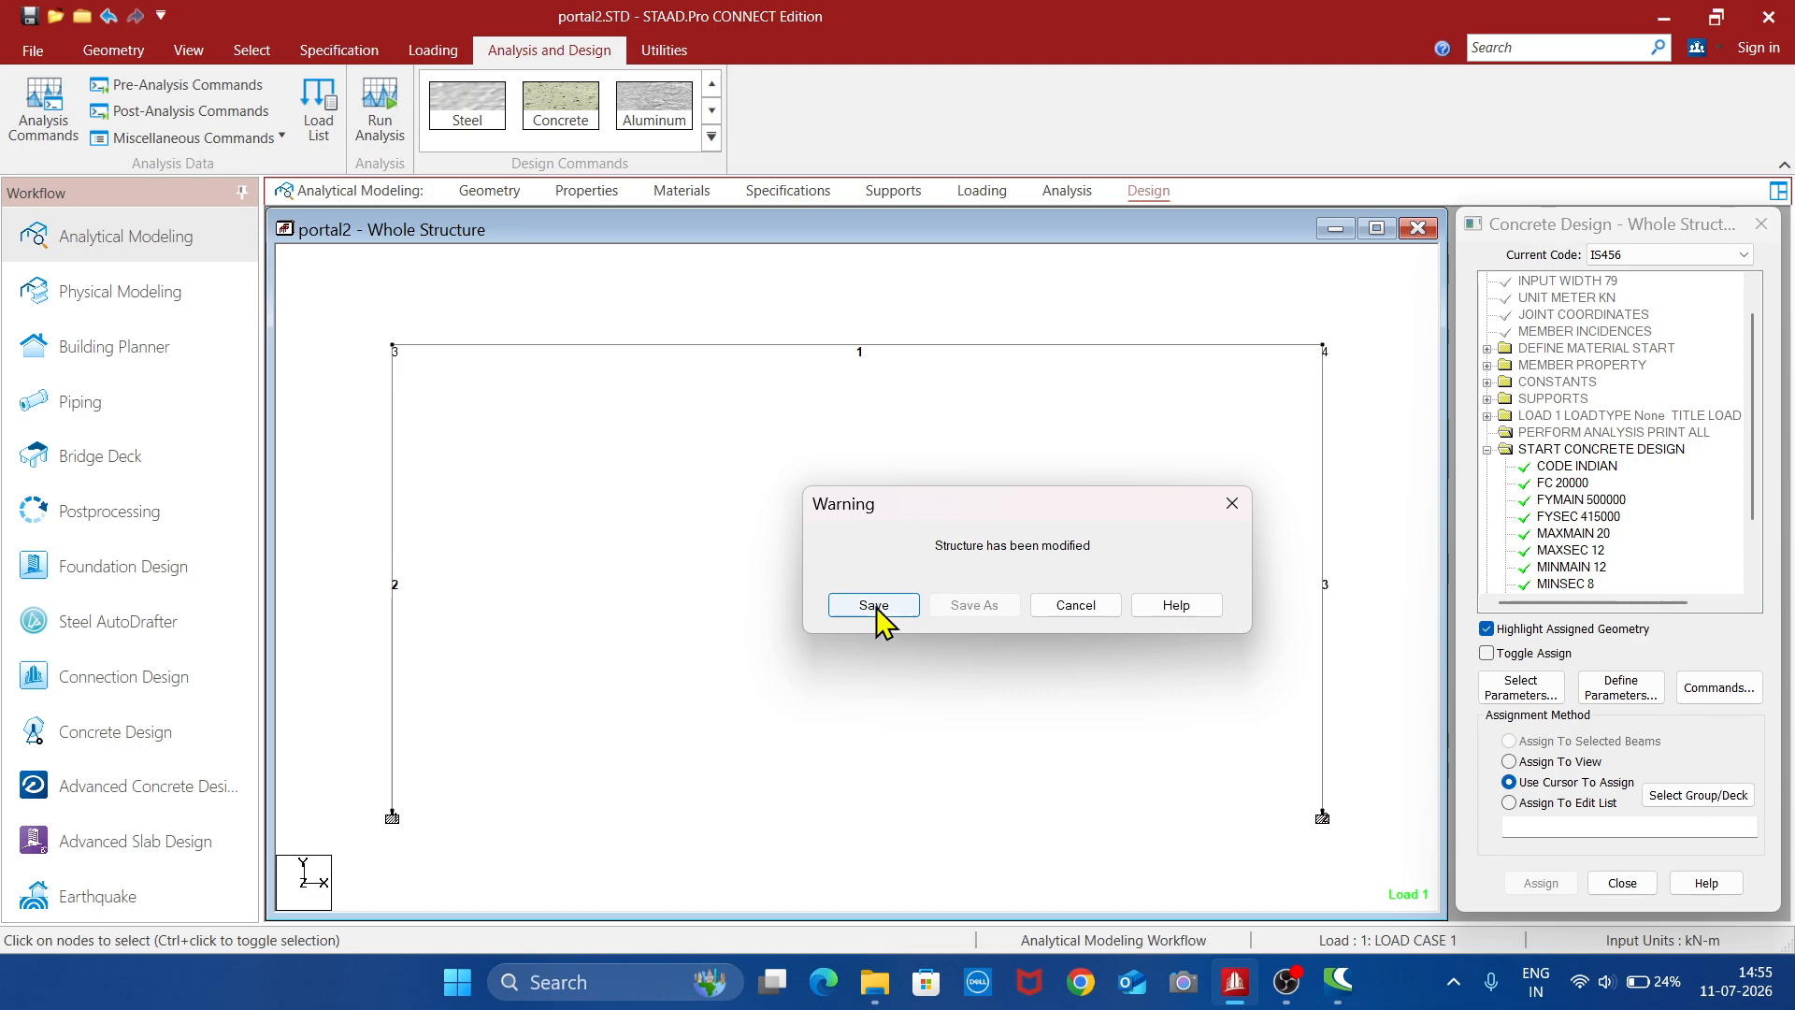
left_click(877, 610)
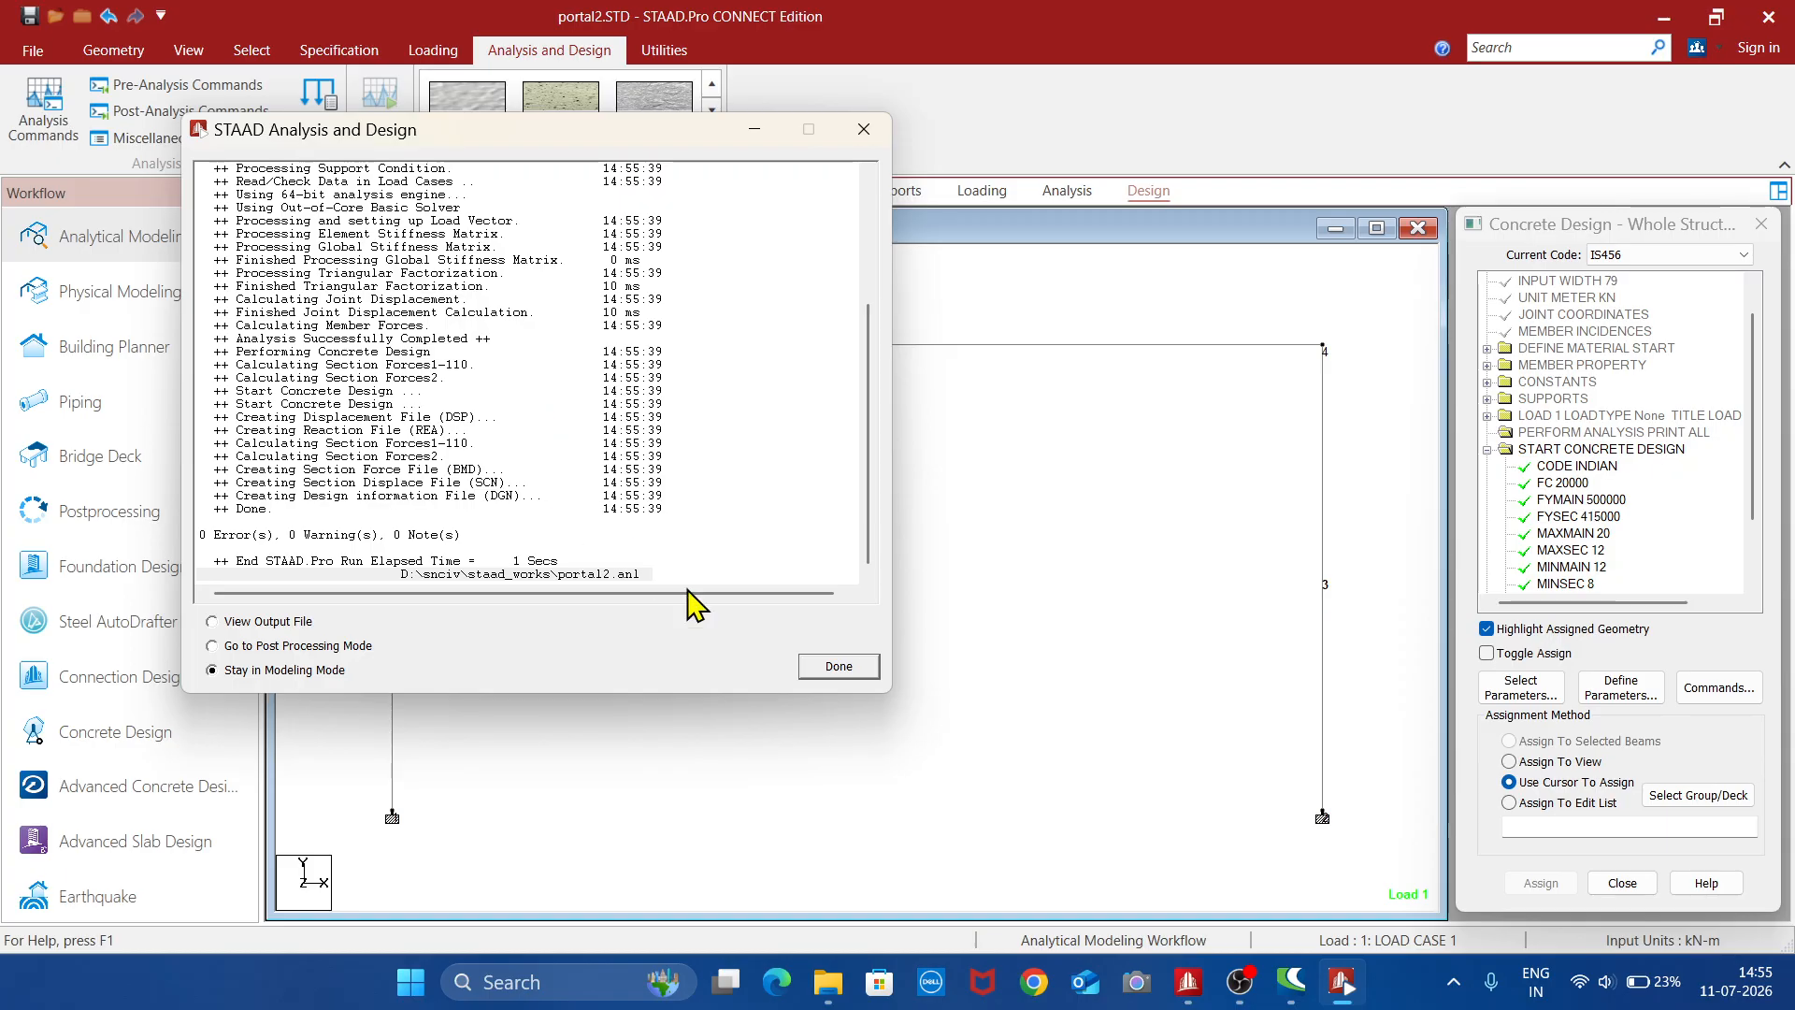
left_click(839, 666)
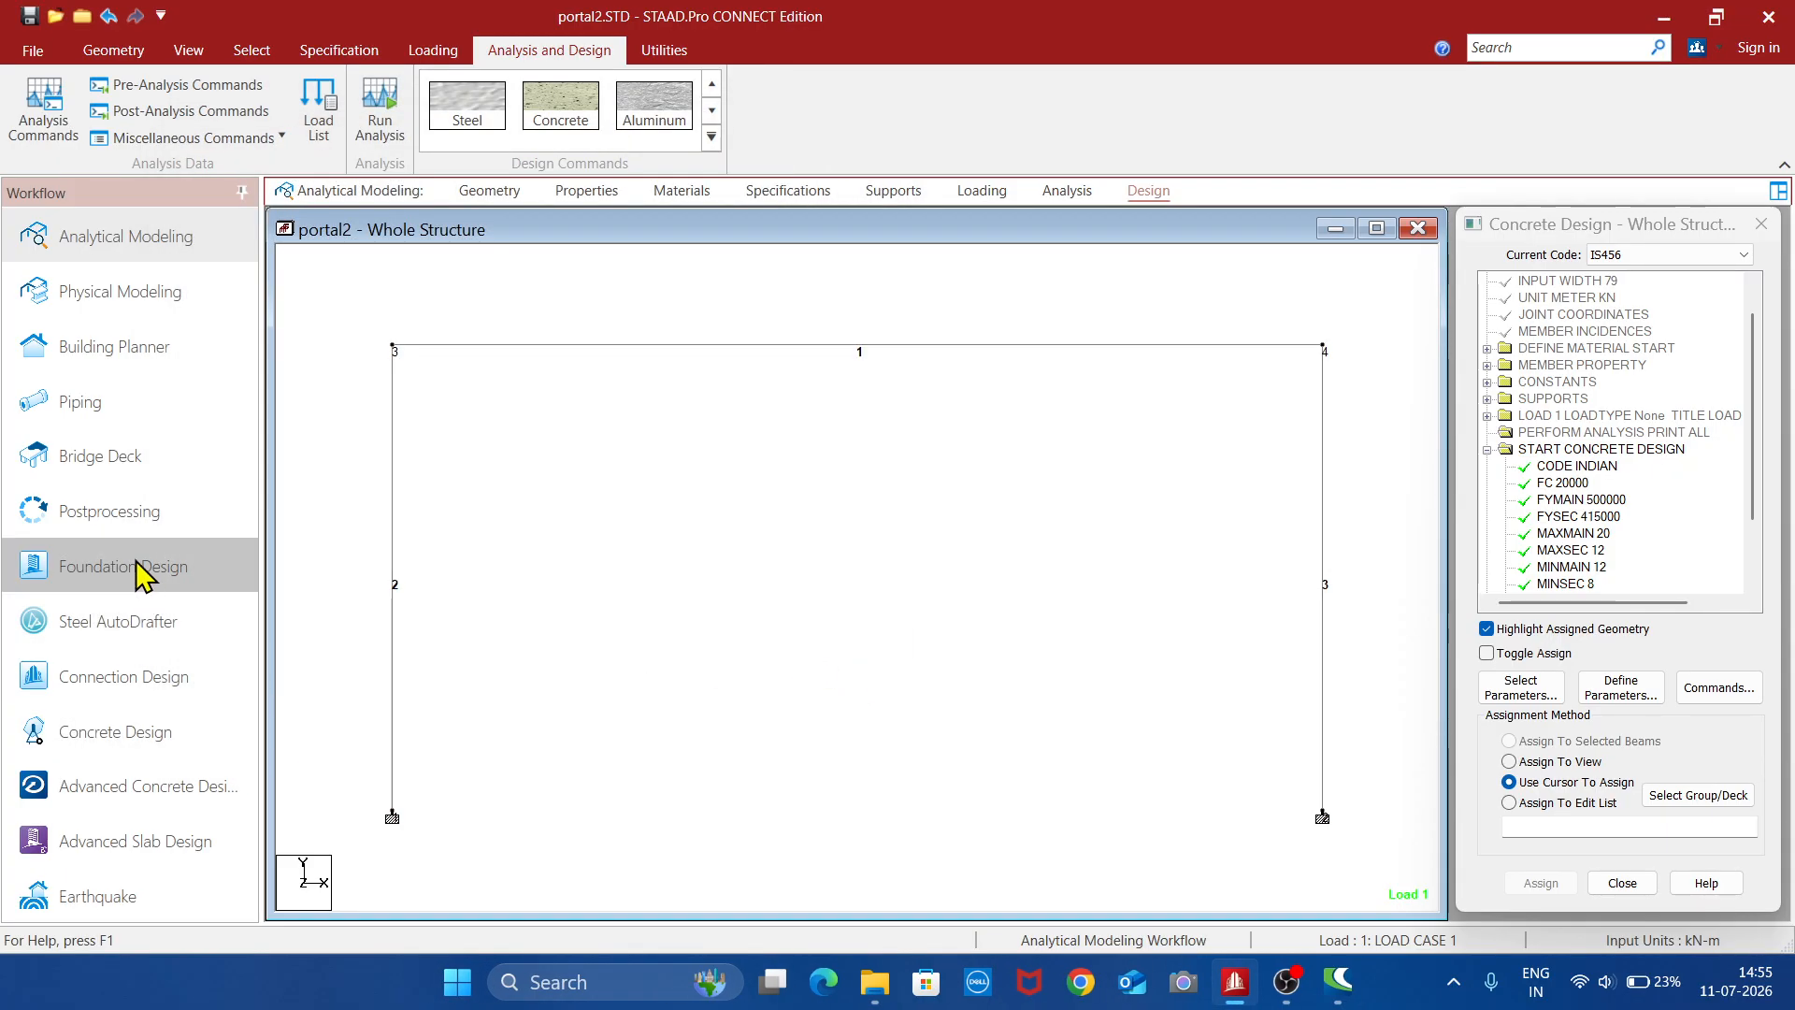
- Open the postprocessing results for load case 1 and show the MZ bending moment diagram in a maximized structure view
left_click(120, 520)
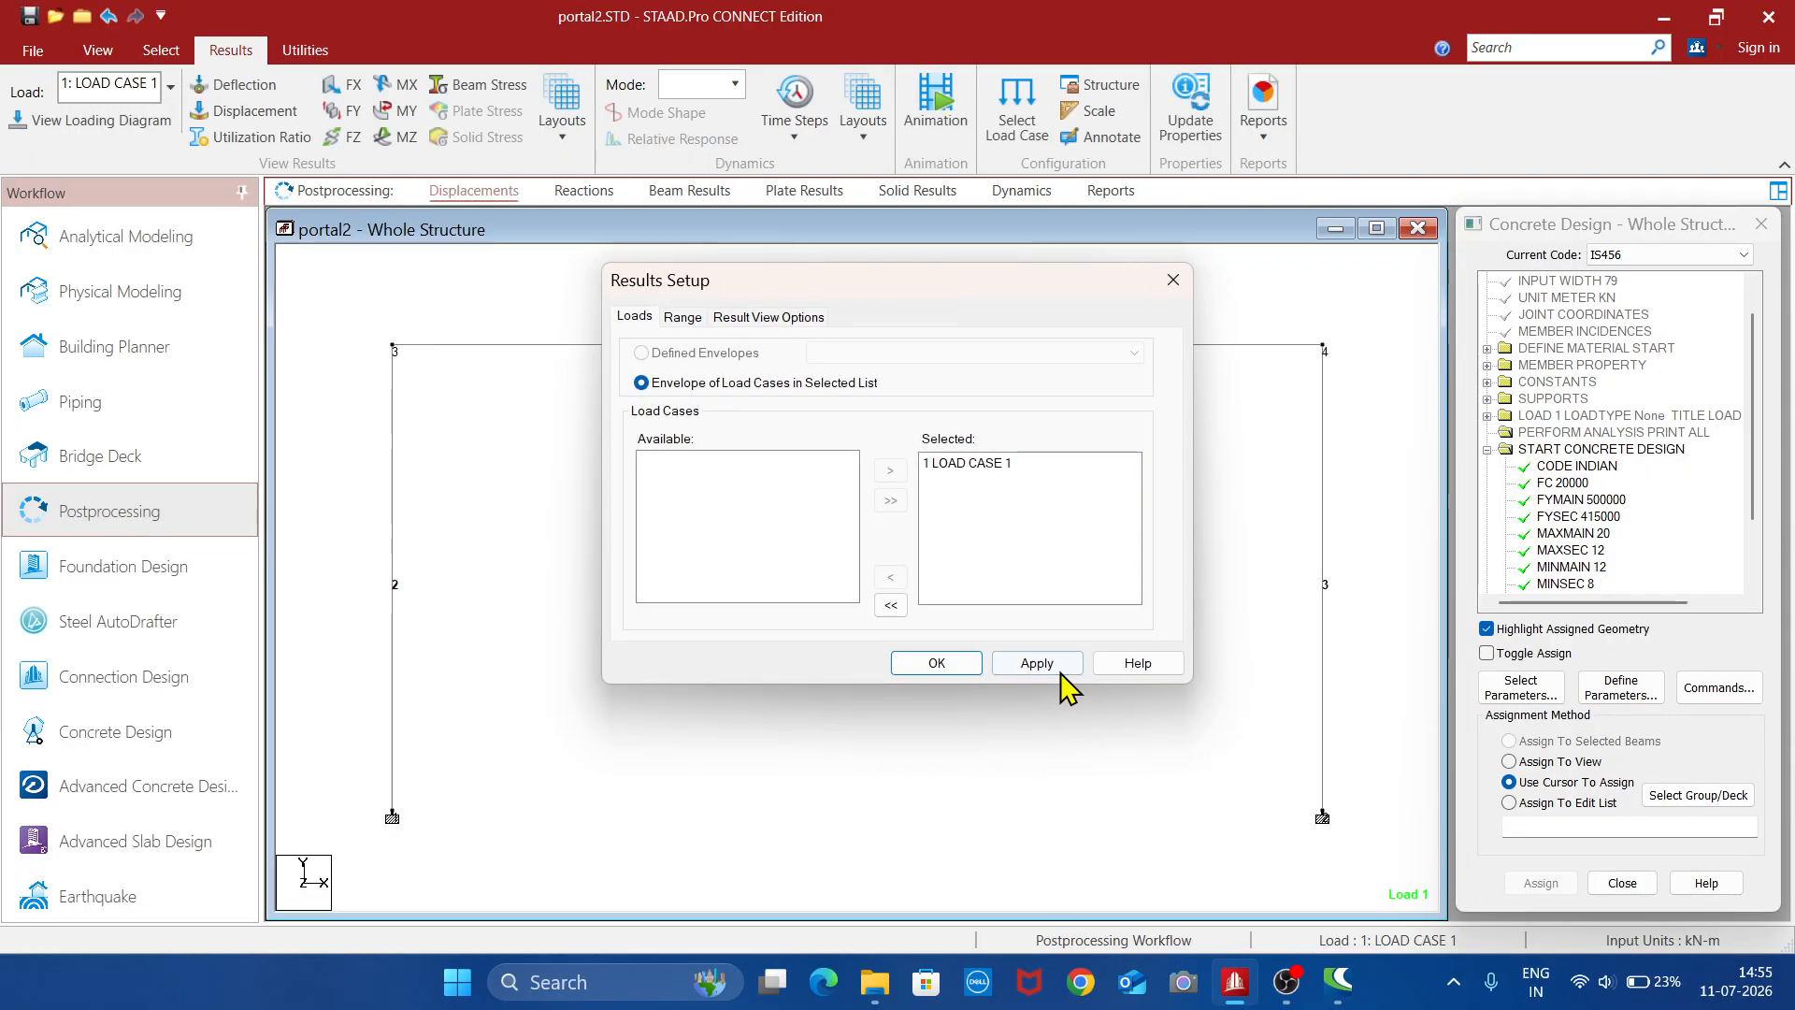
left_click(959, 666)
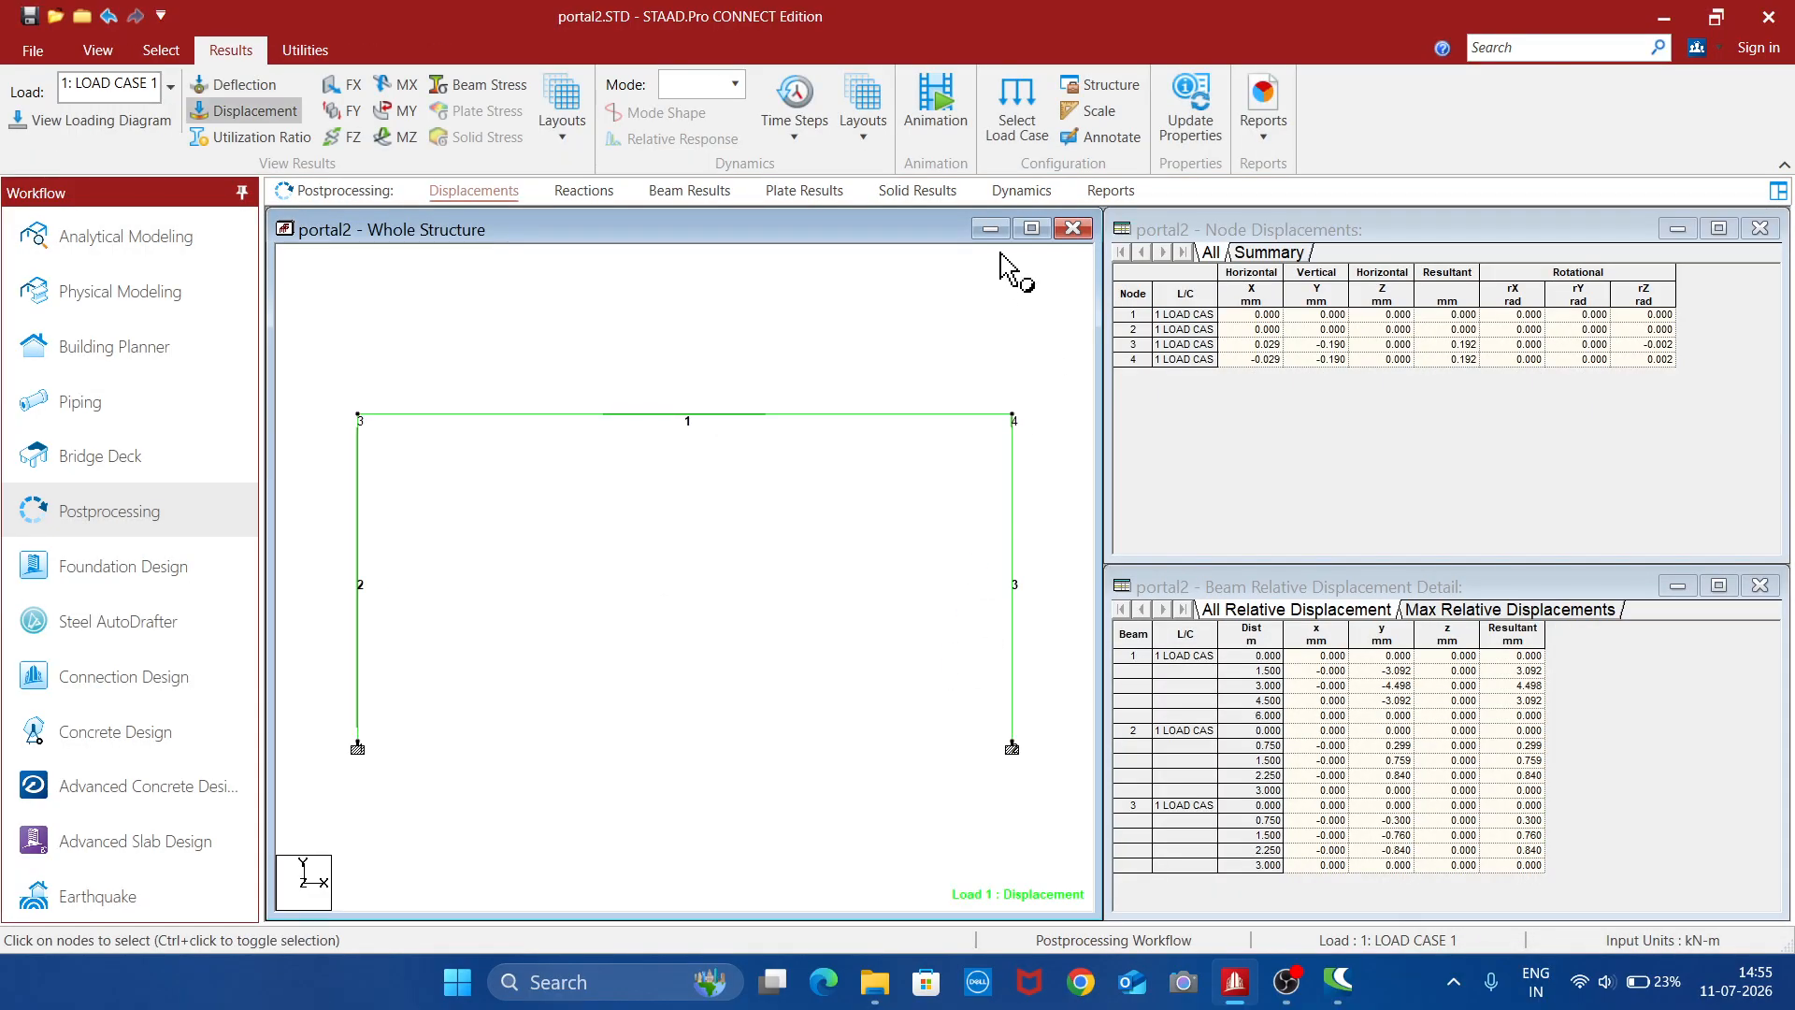
left_click(1032, 228)
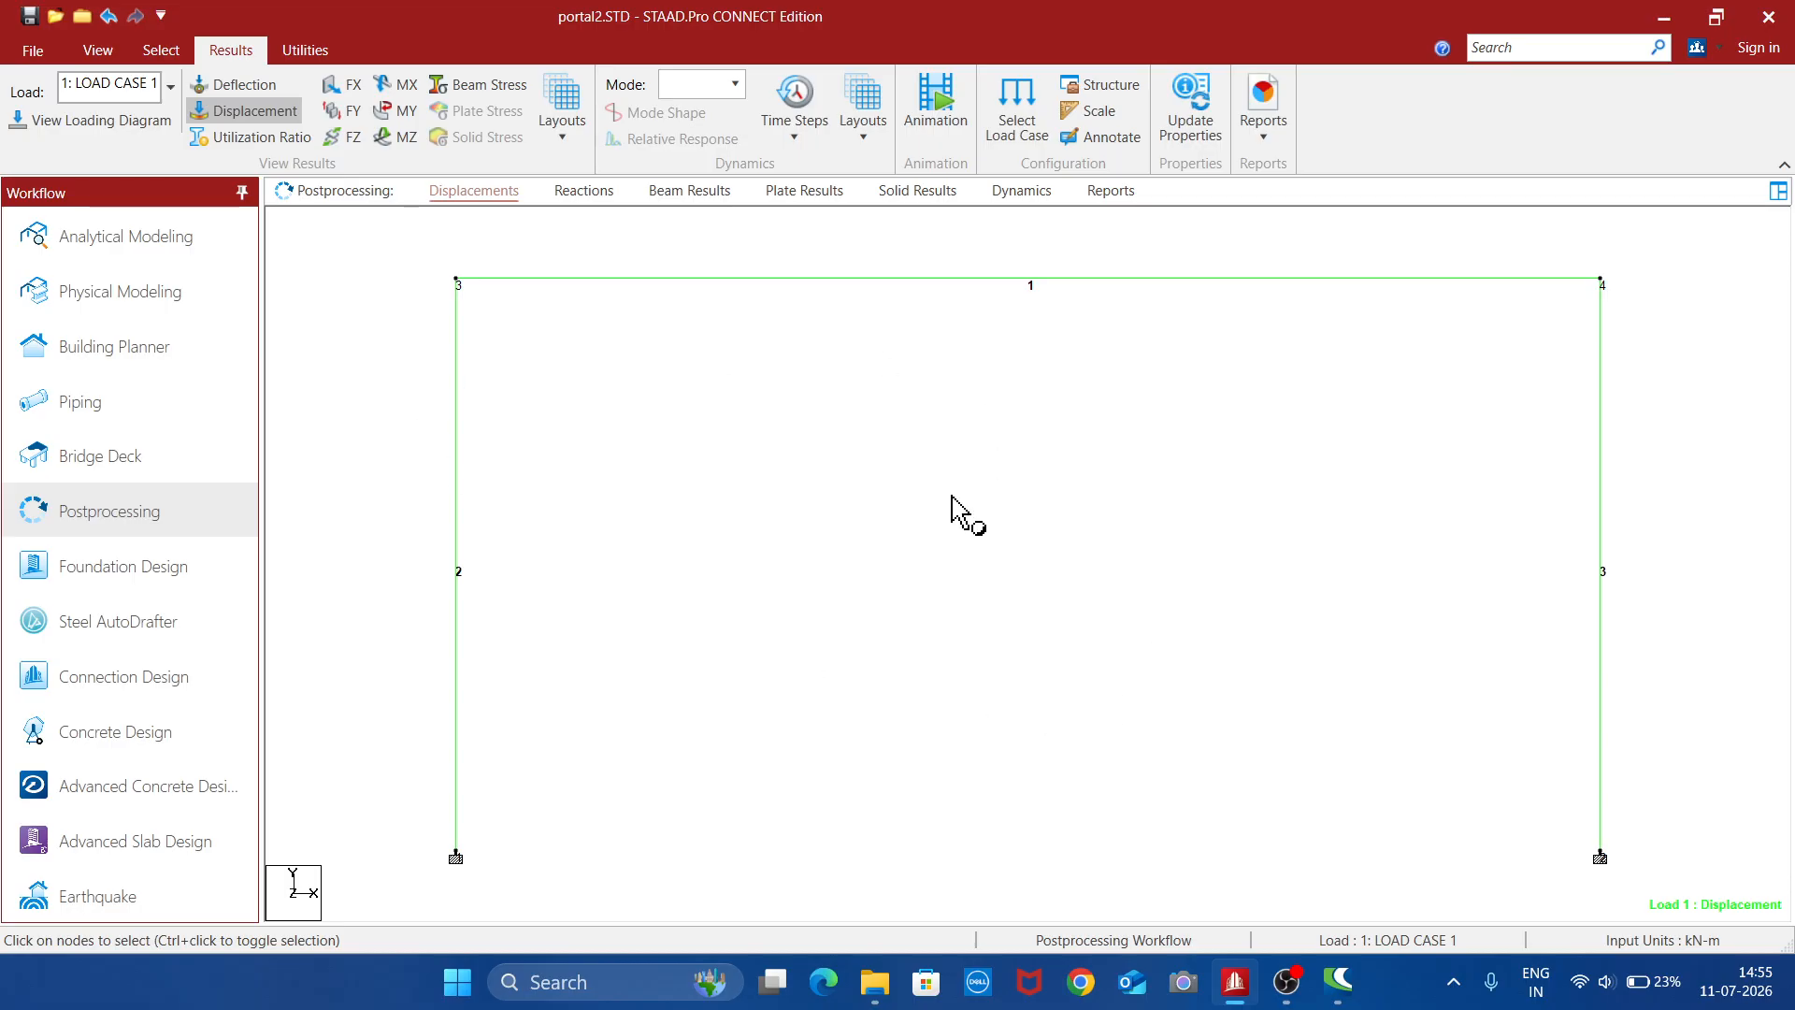
left_click(406, 141)
scroll(1053, 350, "down", 7)
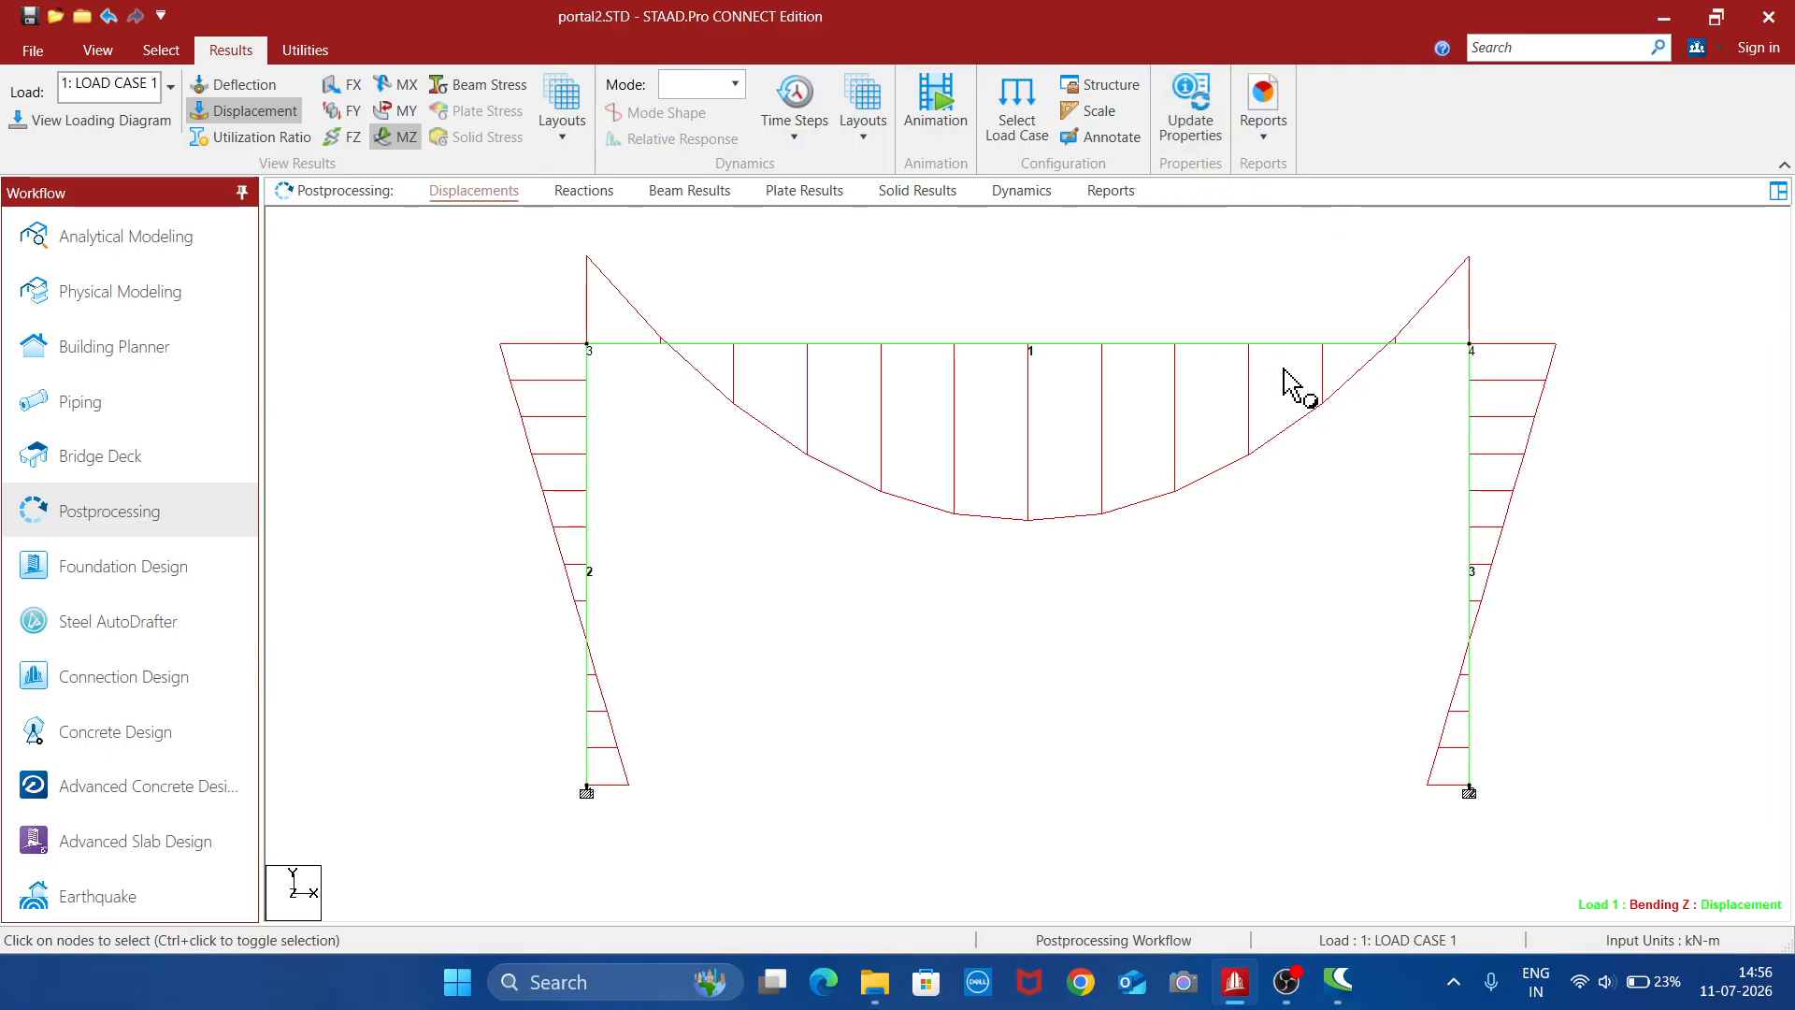
- Annotate the beam results with bending and shear values at the ends, maximum and mid point
left_click(1101, 136)
left_click(797, 312)
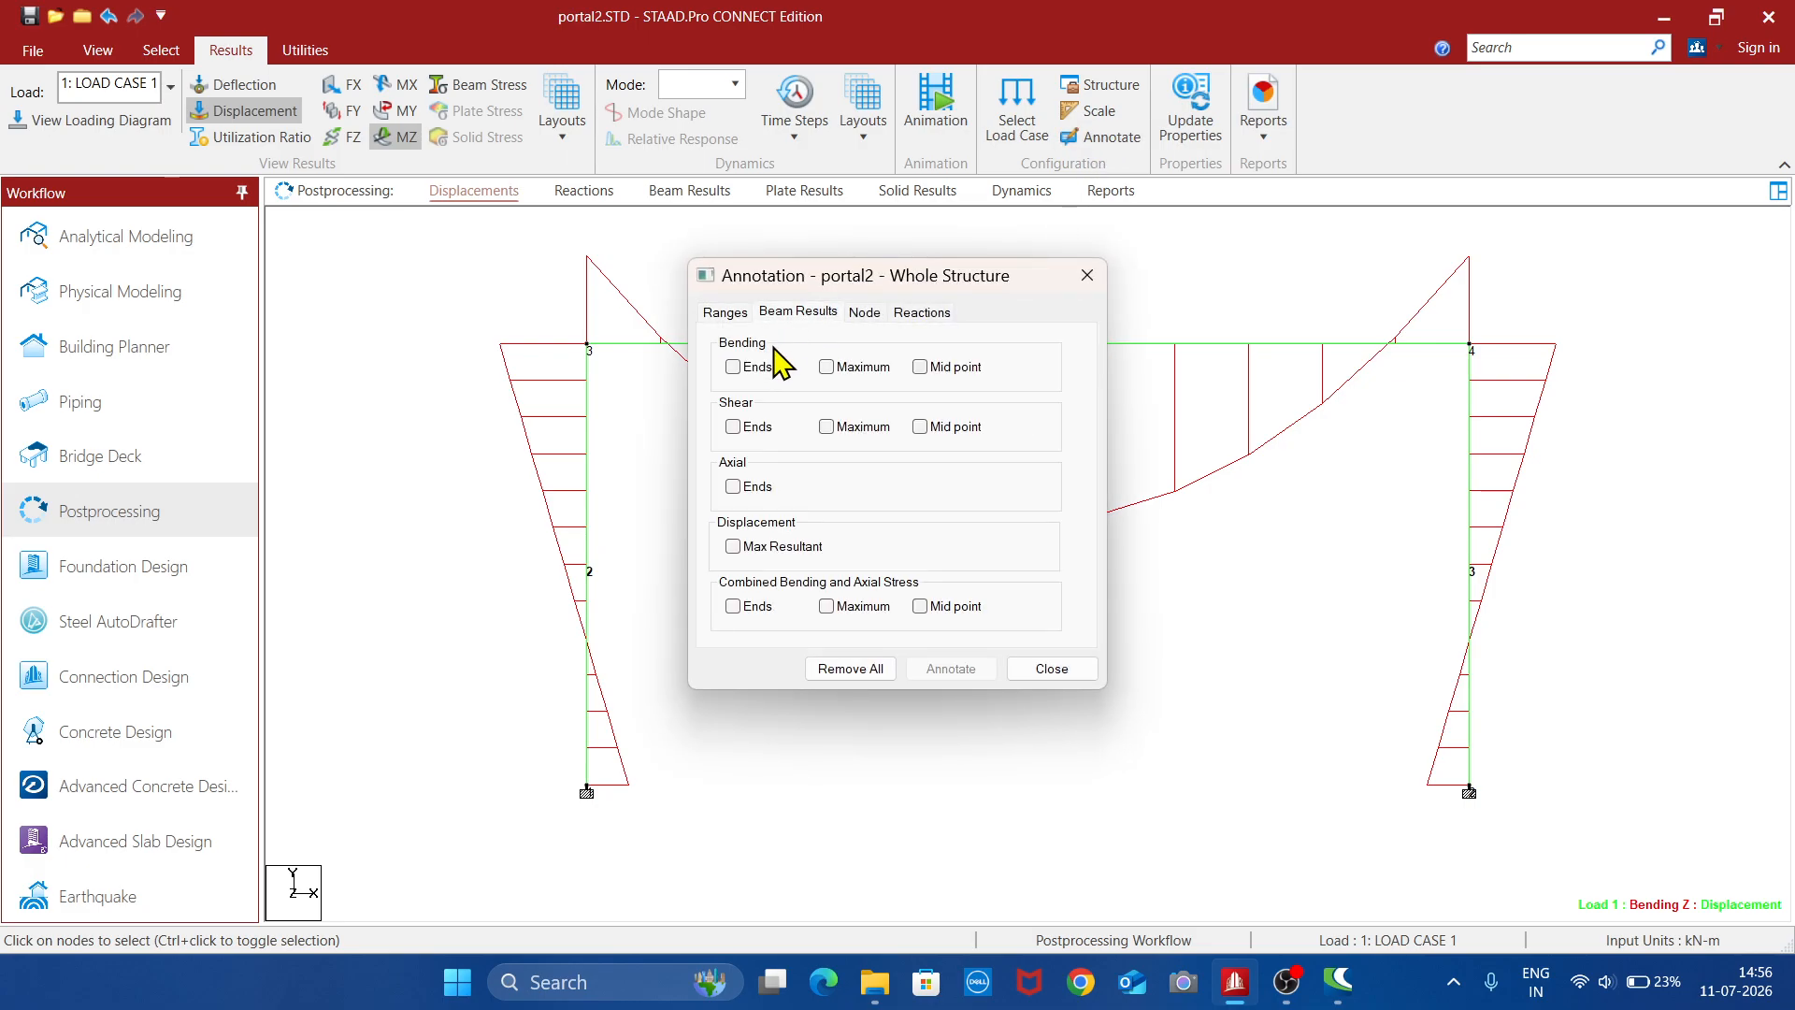
left_click(733, 367)
left_click(826, 367)
left_click(920, 367)
left_click(734, 428)
left_click(828, 427)
left_click(967, 672)
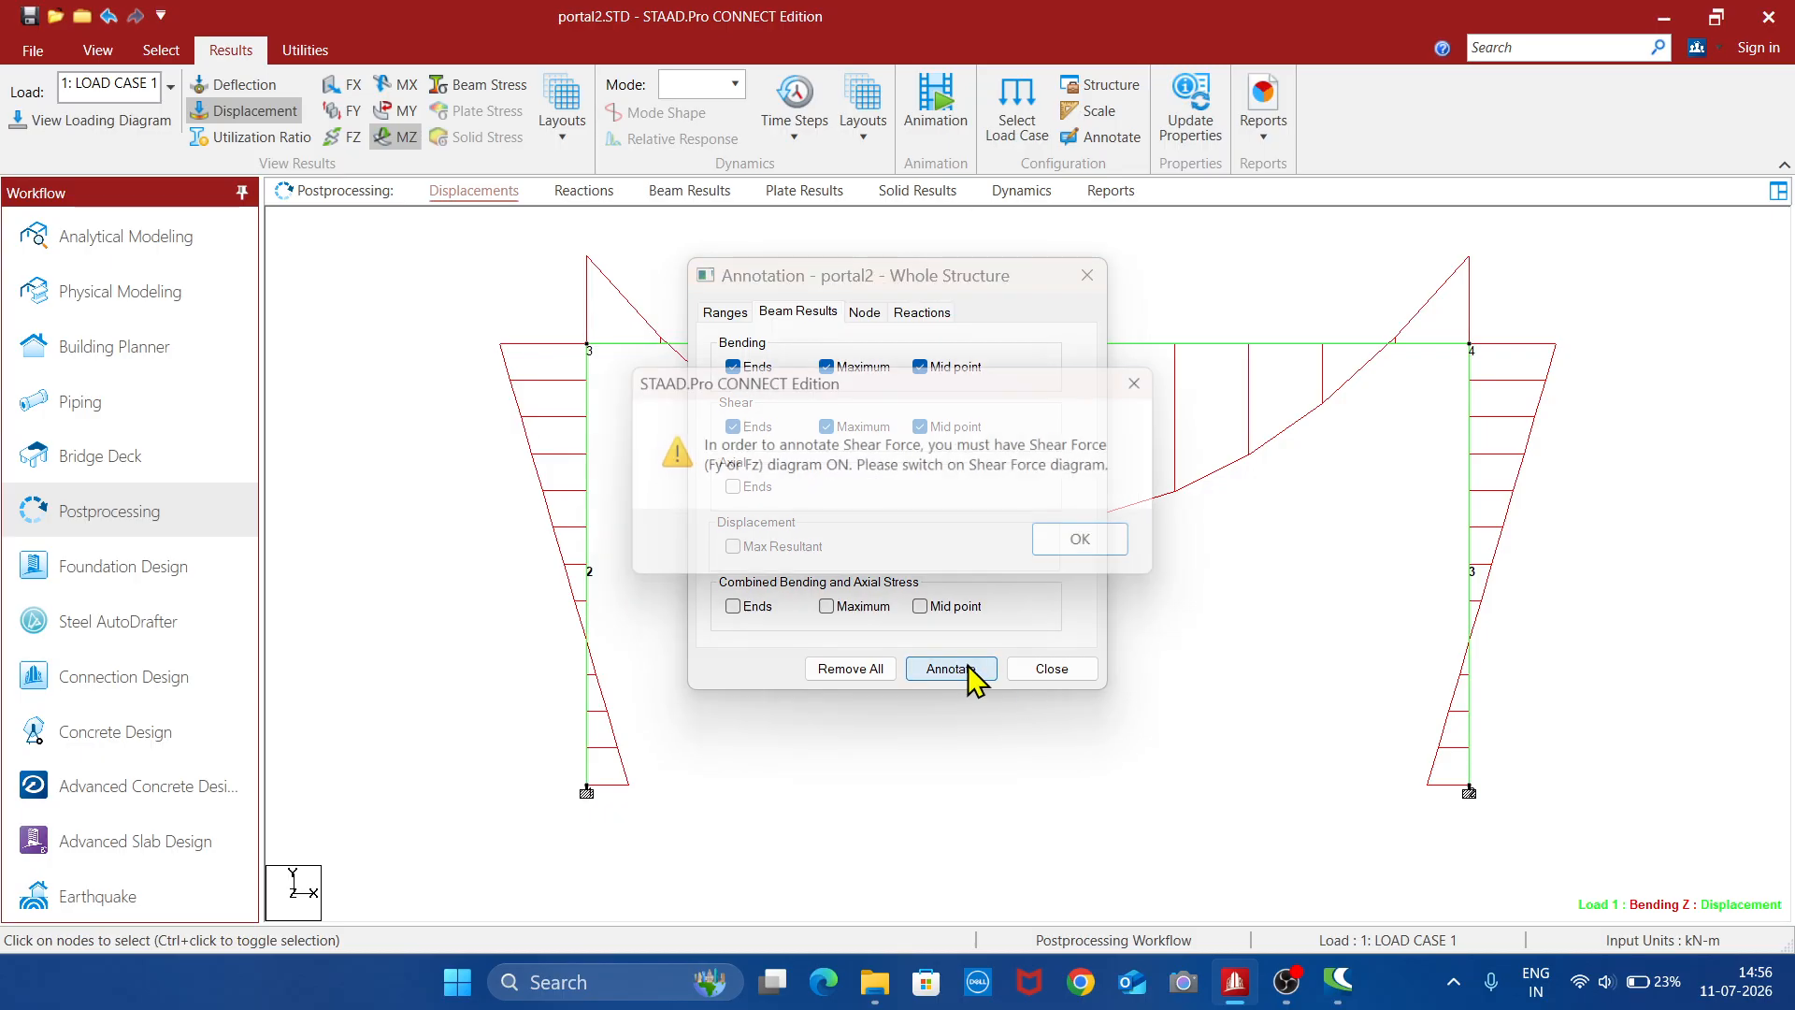
left_click(1101, 547)
left_click(1052, 669)
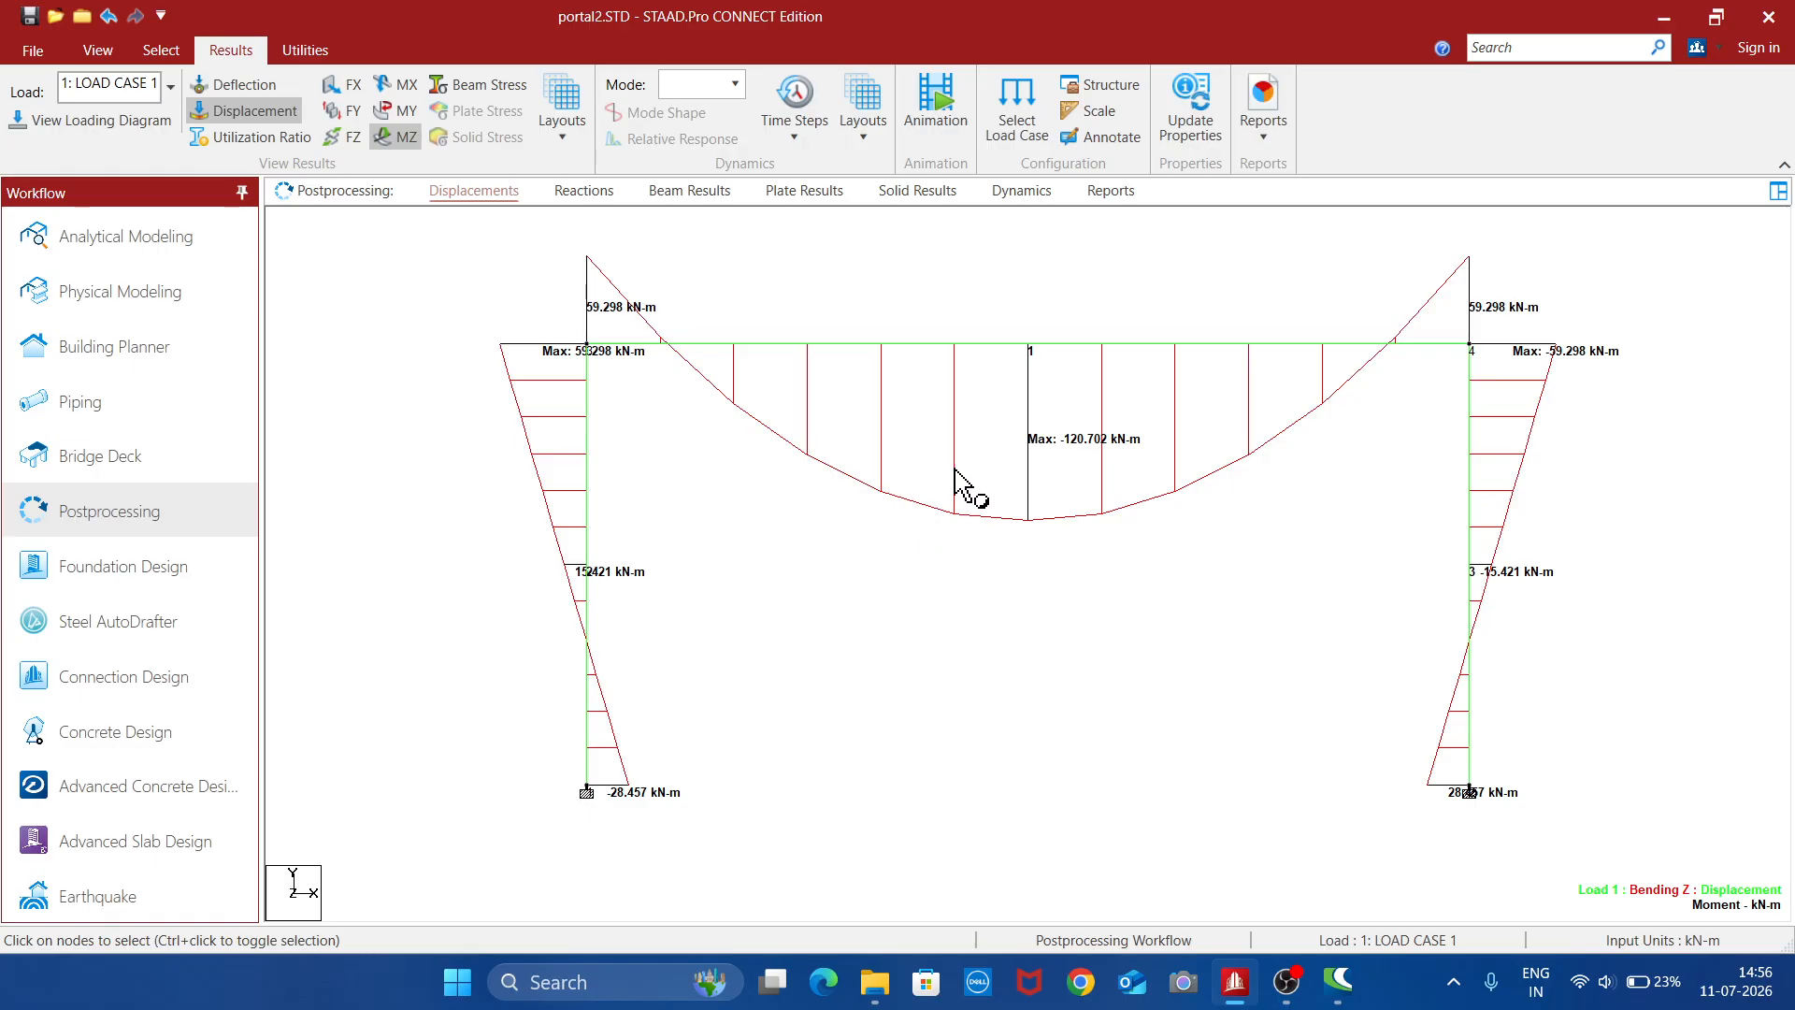
- Replace the MZ bending moment diagram with the FY shear force diagram
left_click(408, 144)
left_click(348, 110)
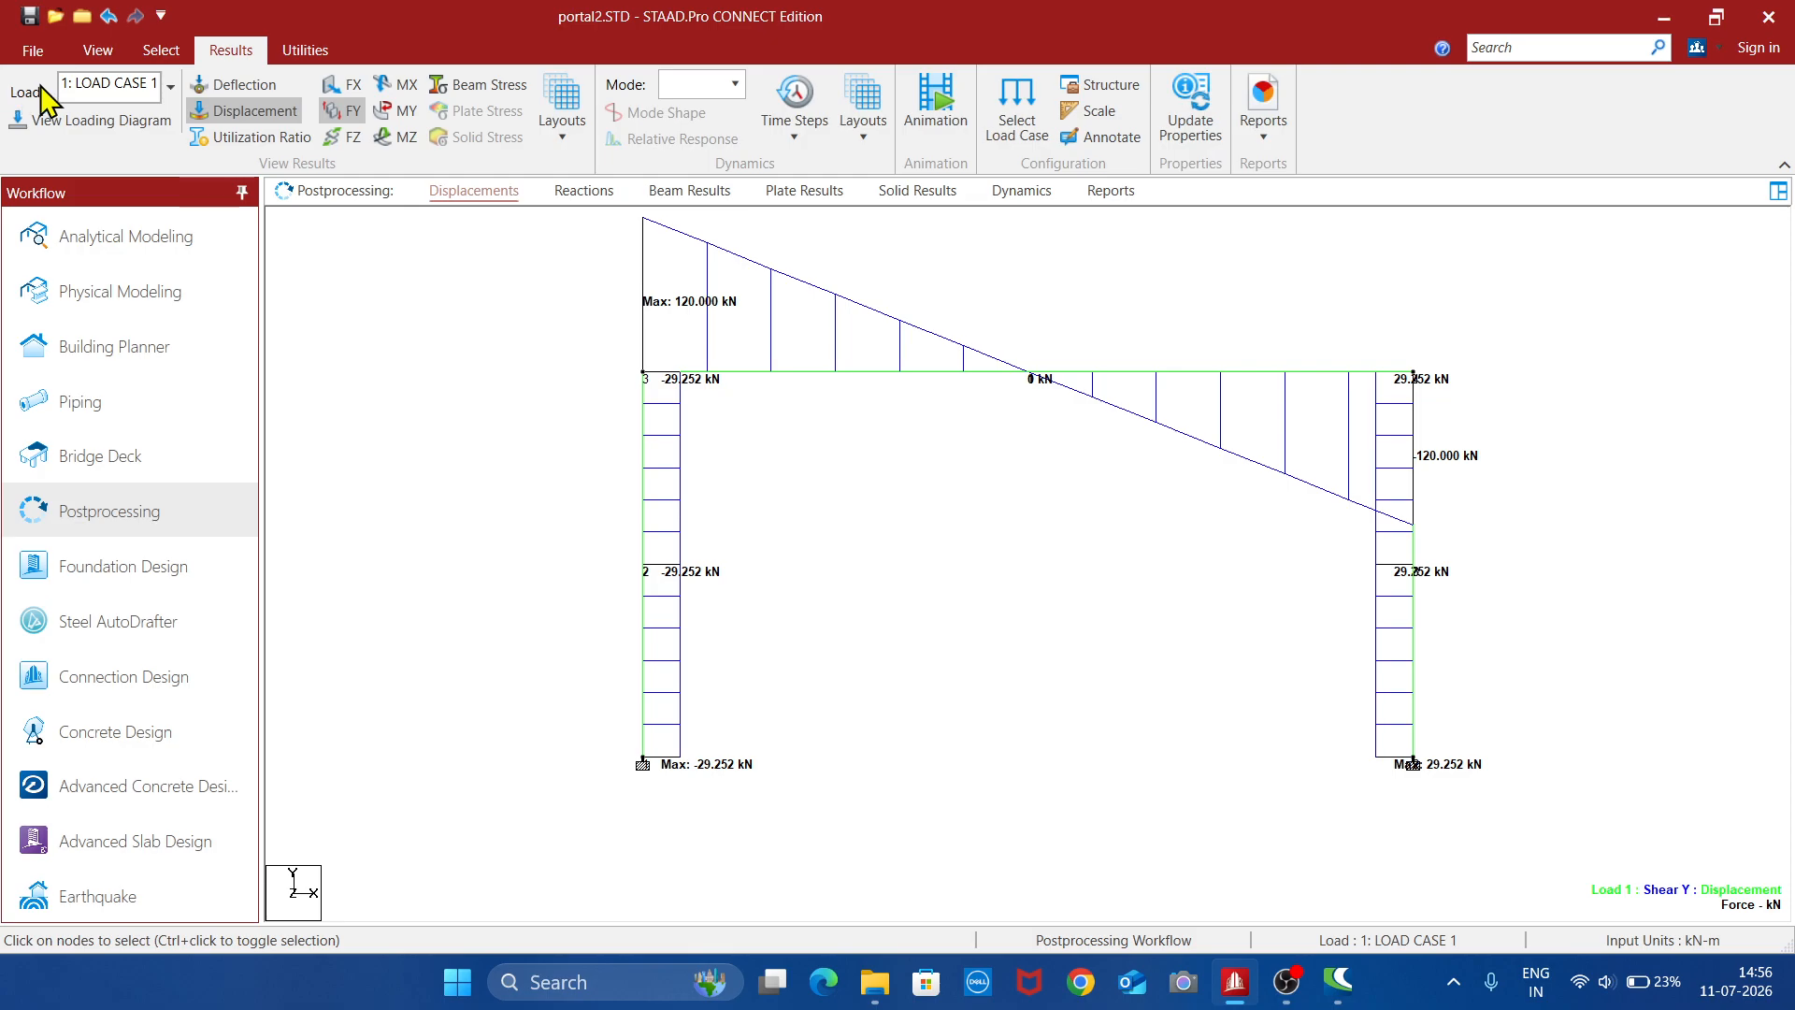
- Examine the IS-456 concrete design results of the horizontal top beam, using beam selection, and close its details
left_click(154, 50)
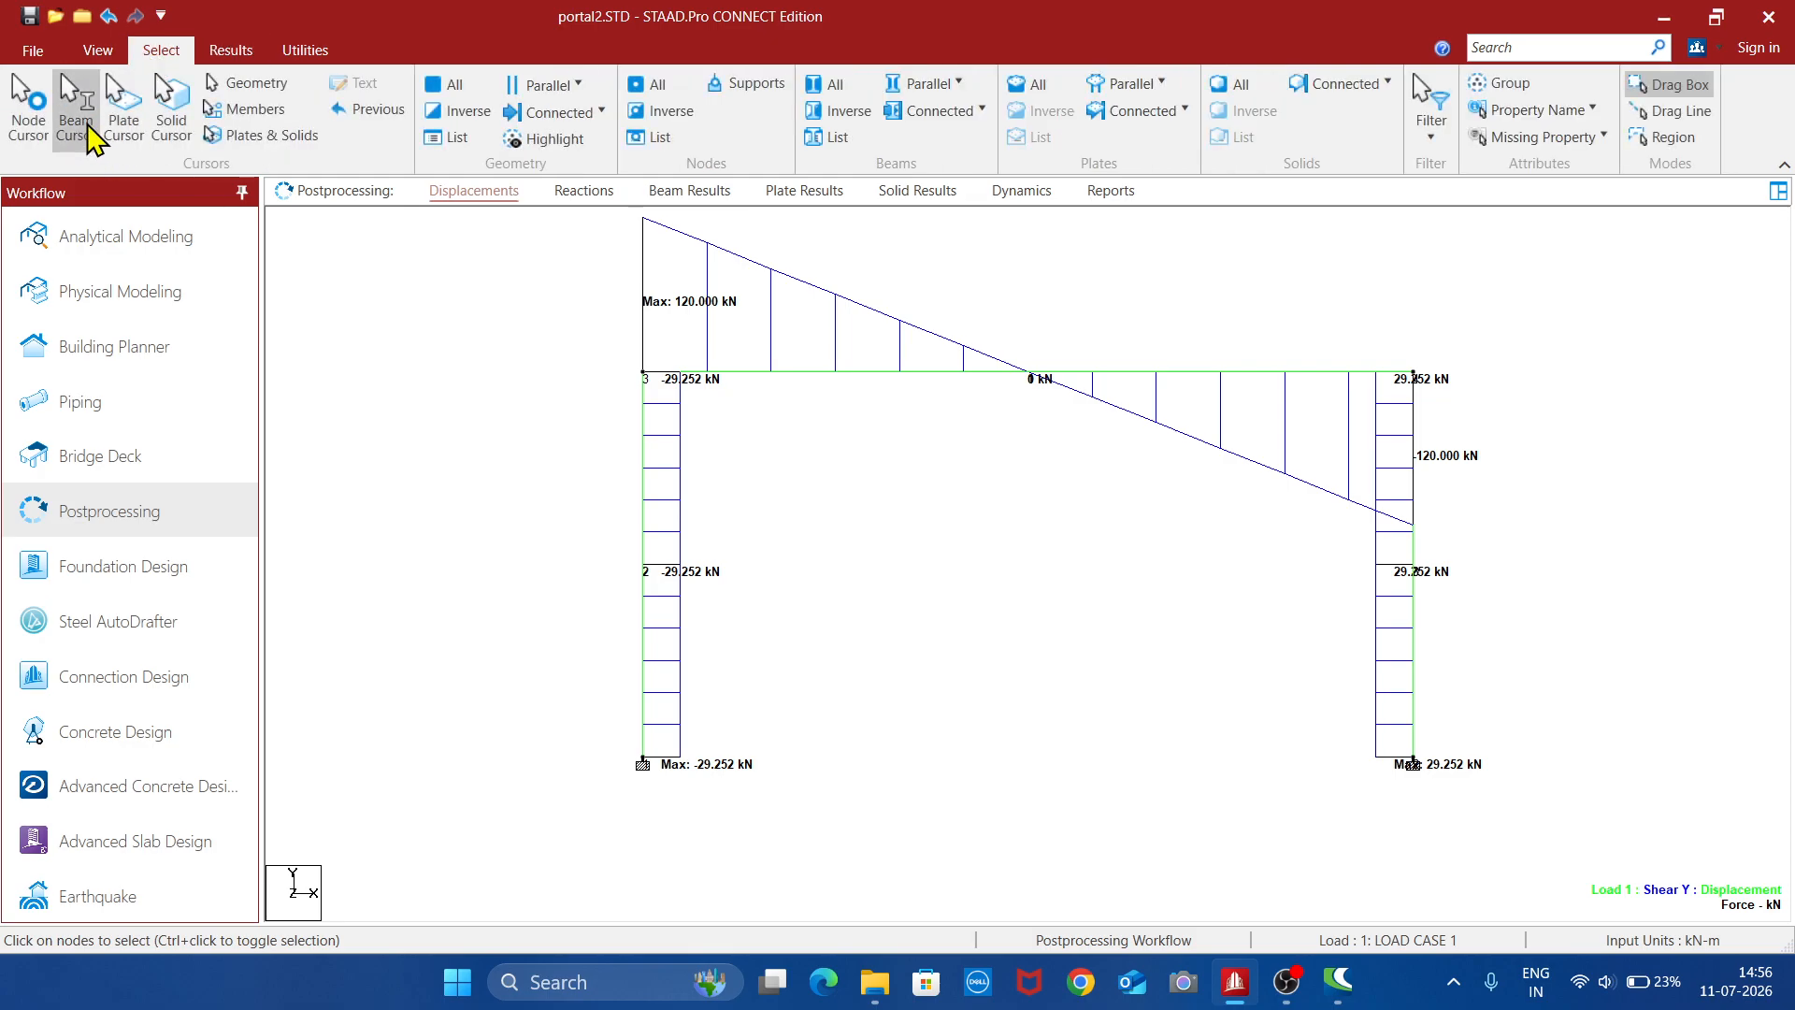
double_click(1169, 383)
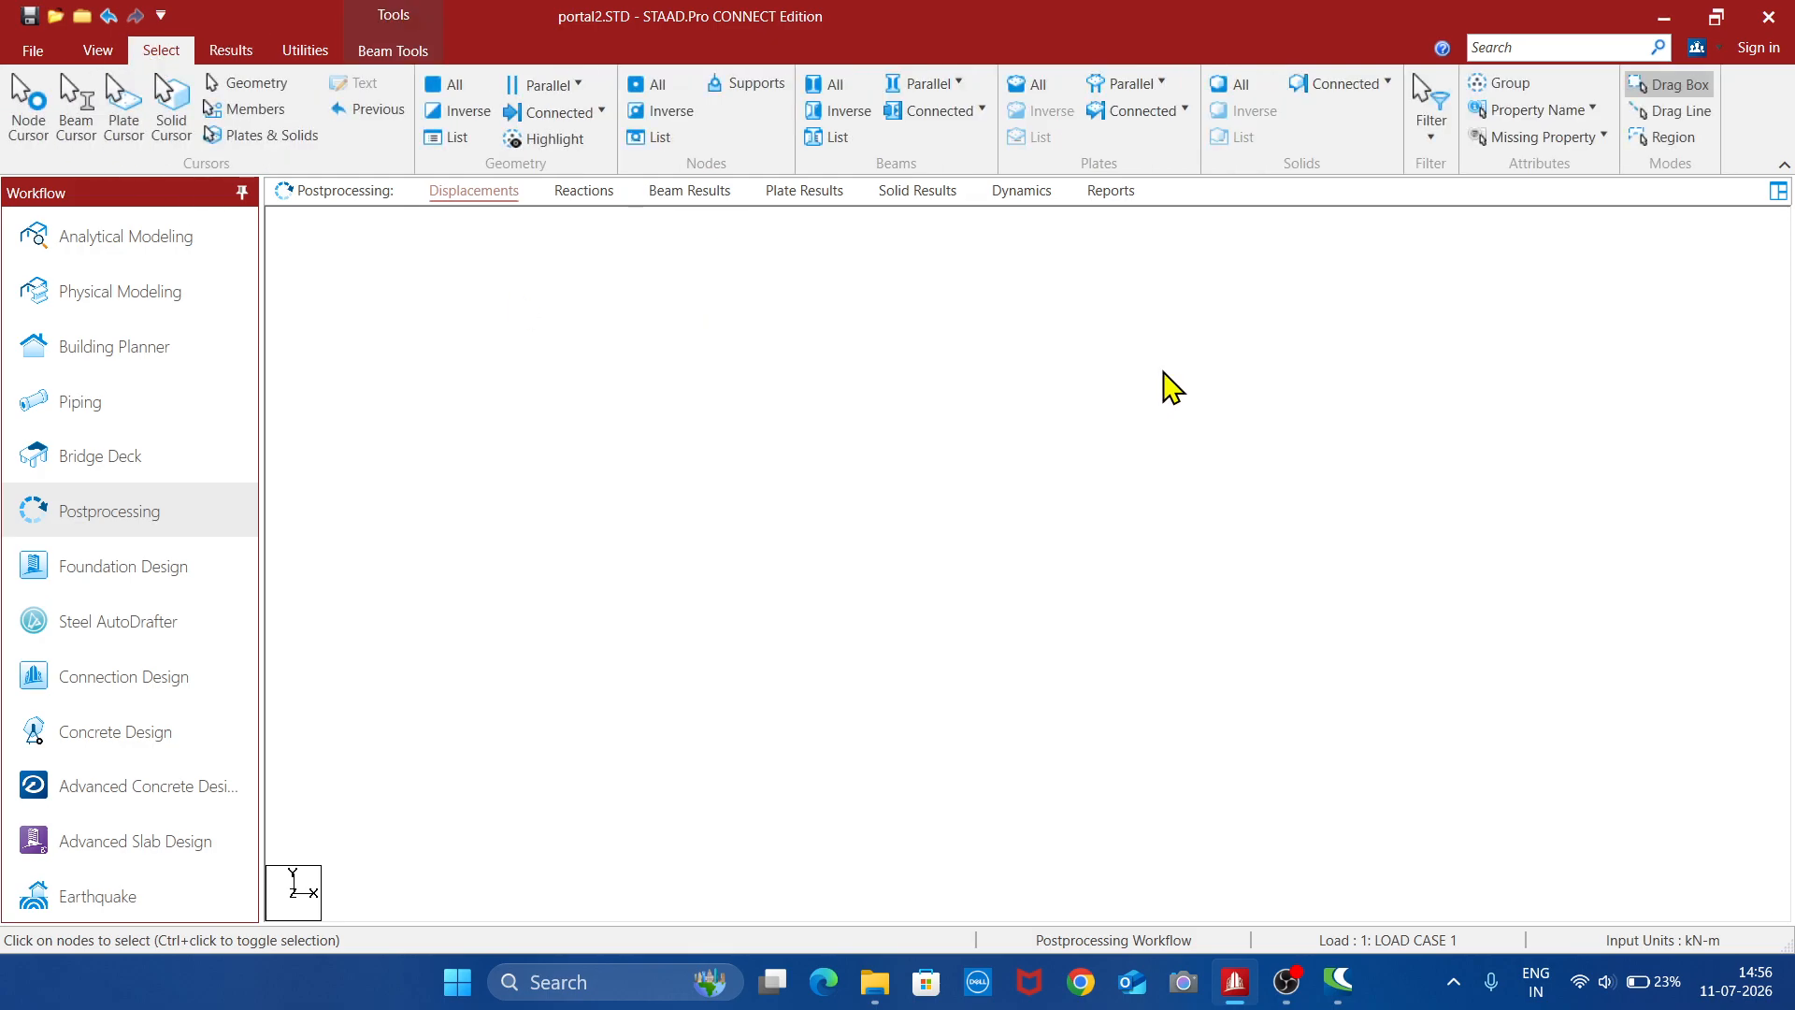
left_click(998, 260)
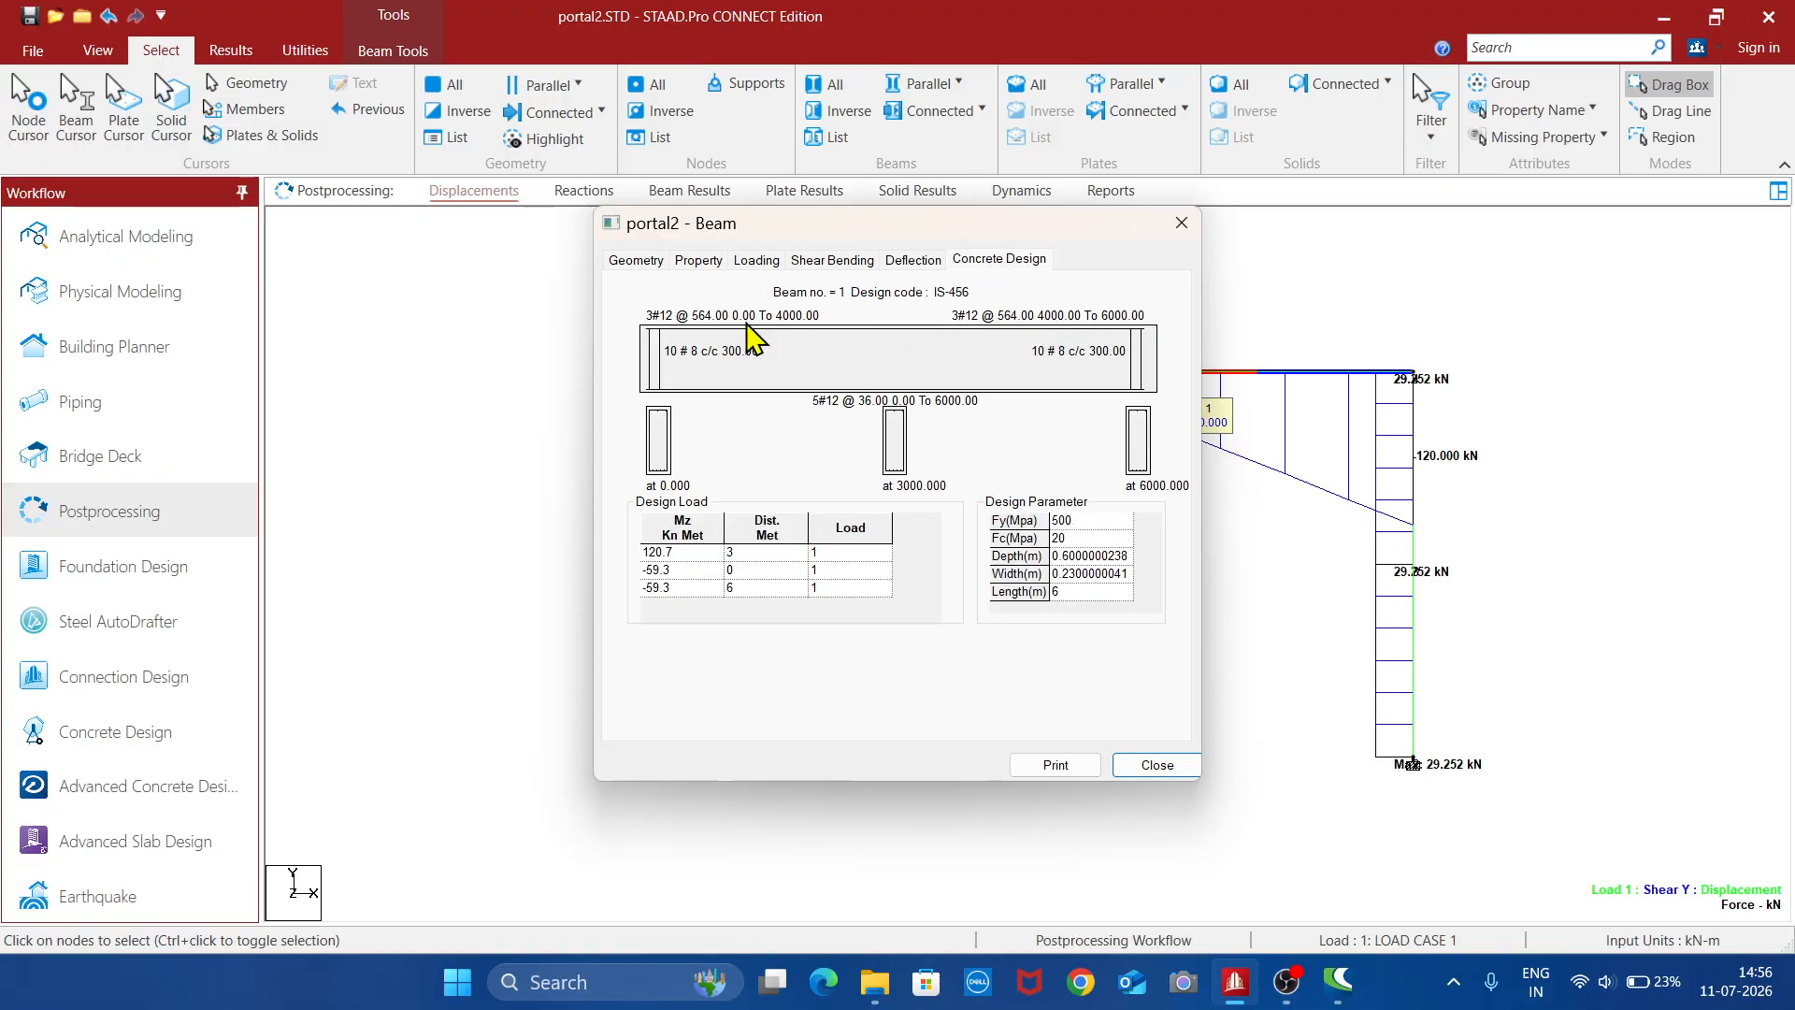
left_click(1156, 767)
- Examine the concrete design results of the frame's left column and close its details
double_click(644, 650)
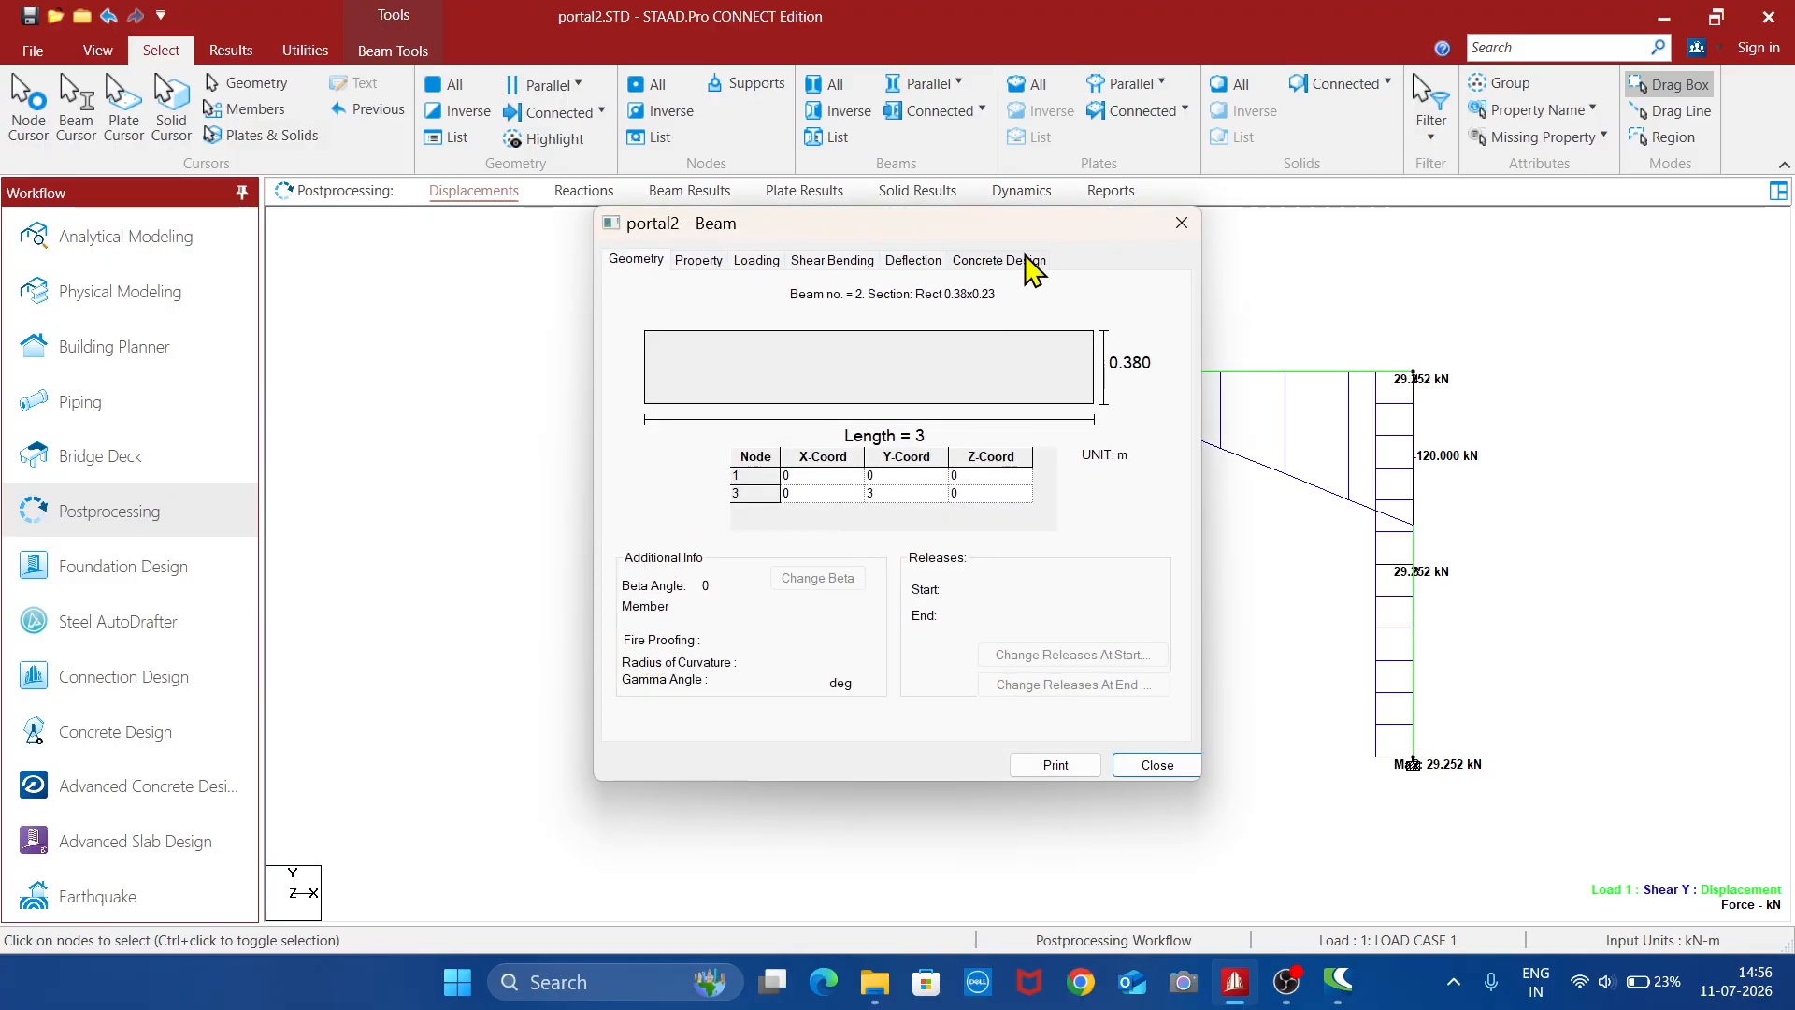
left_click(1028, 259)
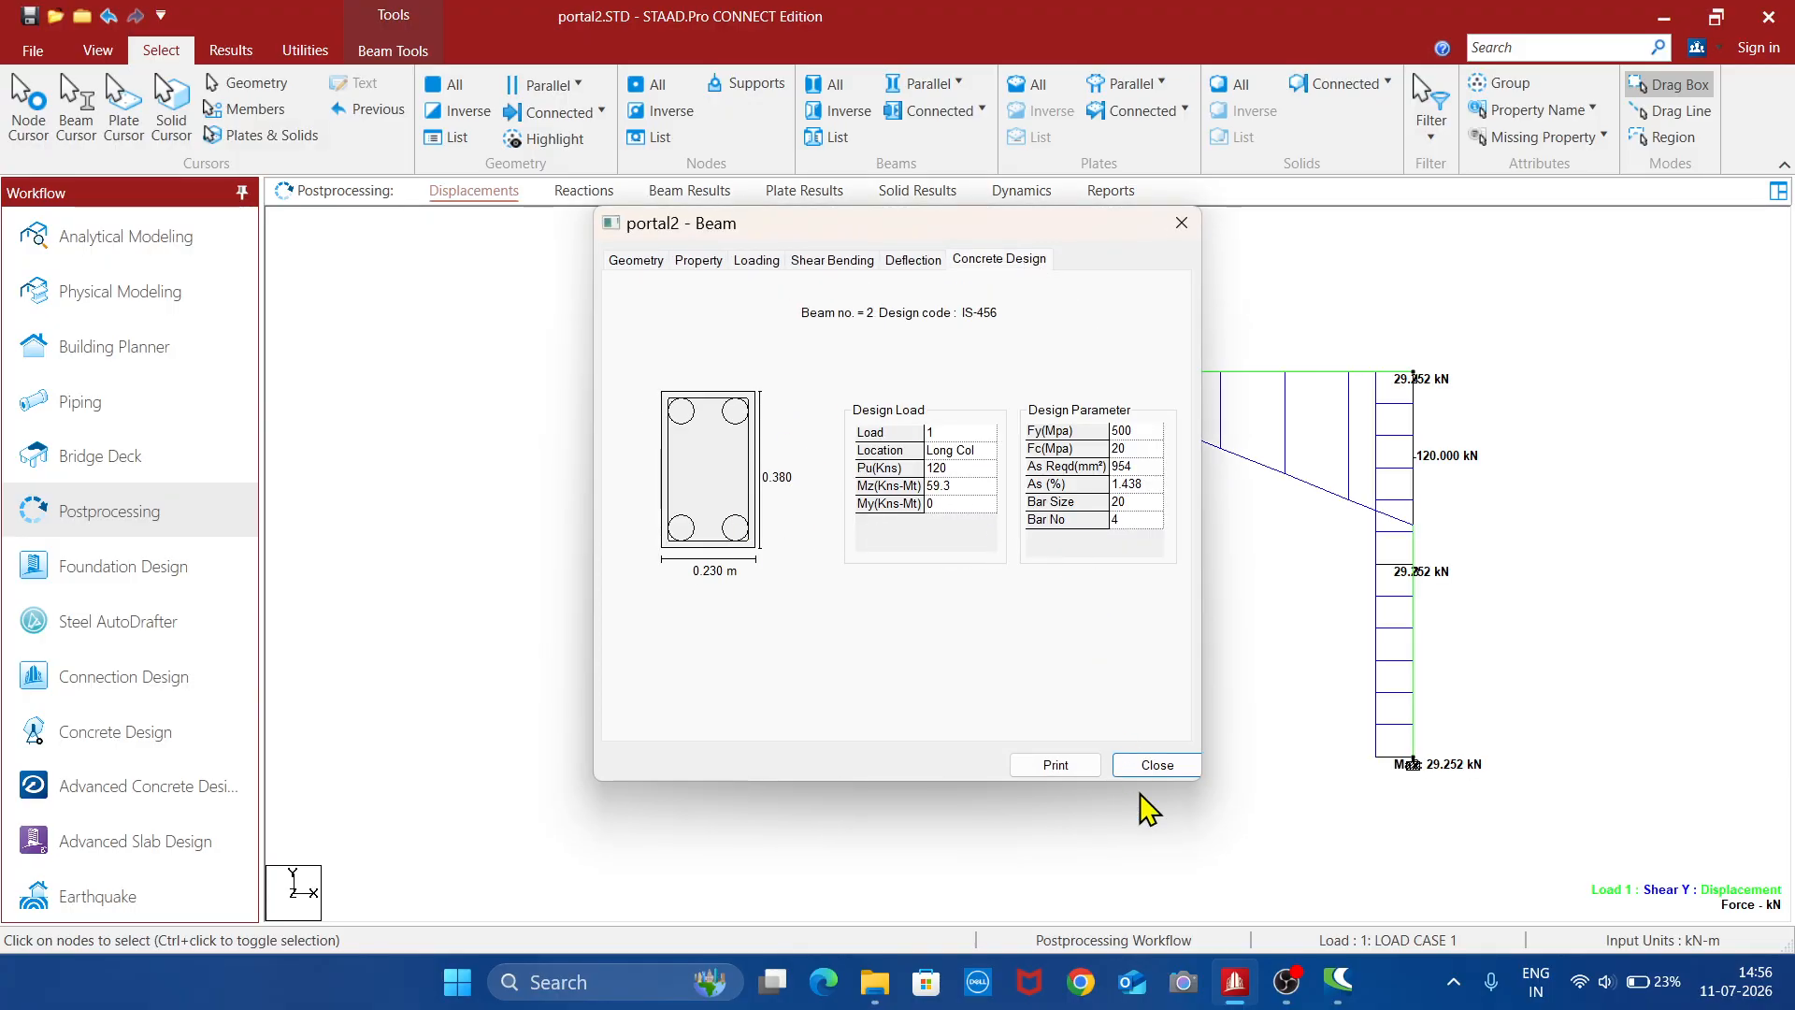
left_click(1157, 767)
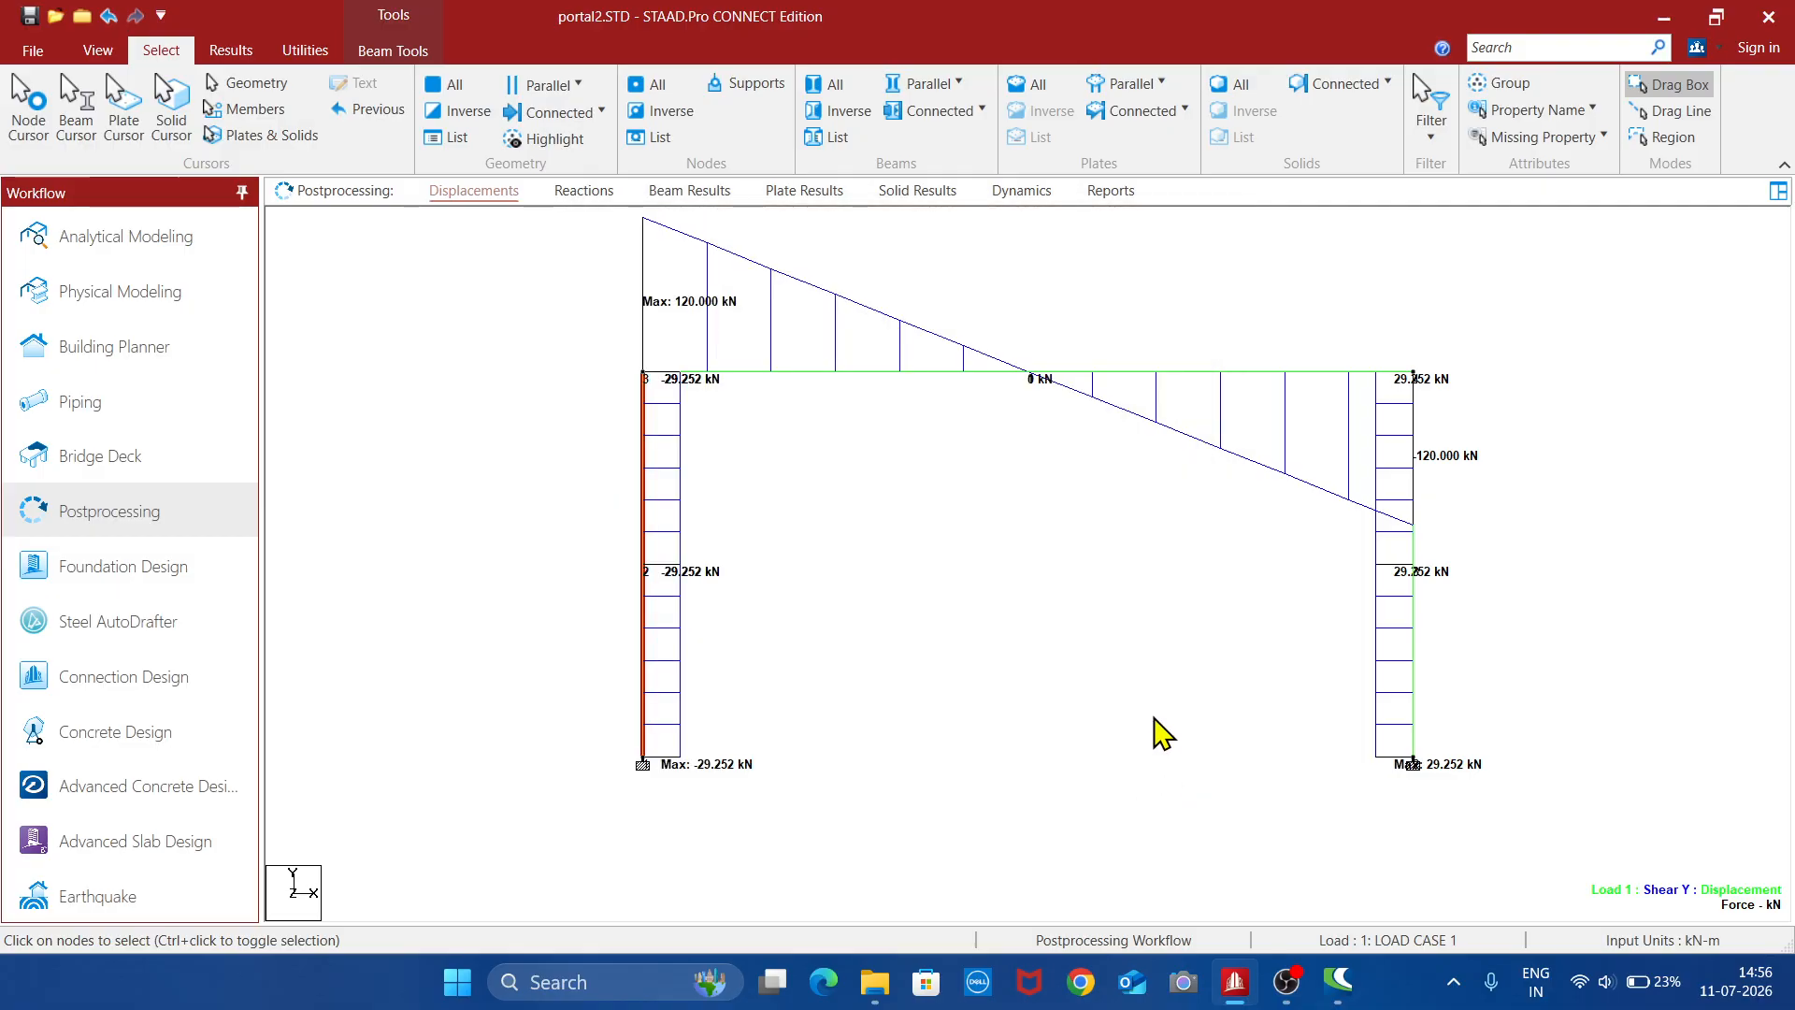